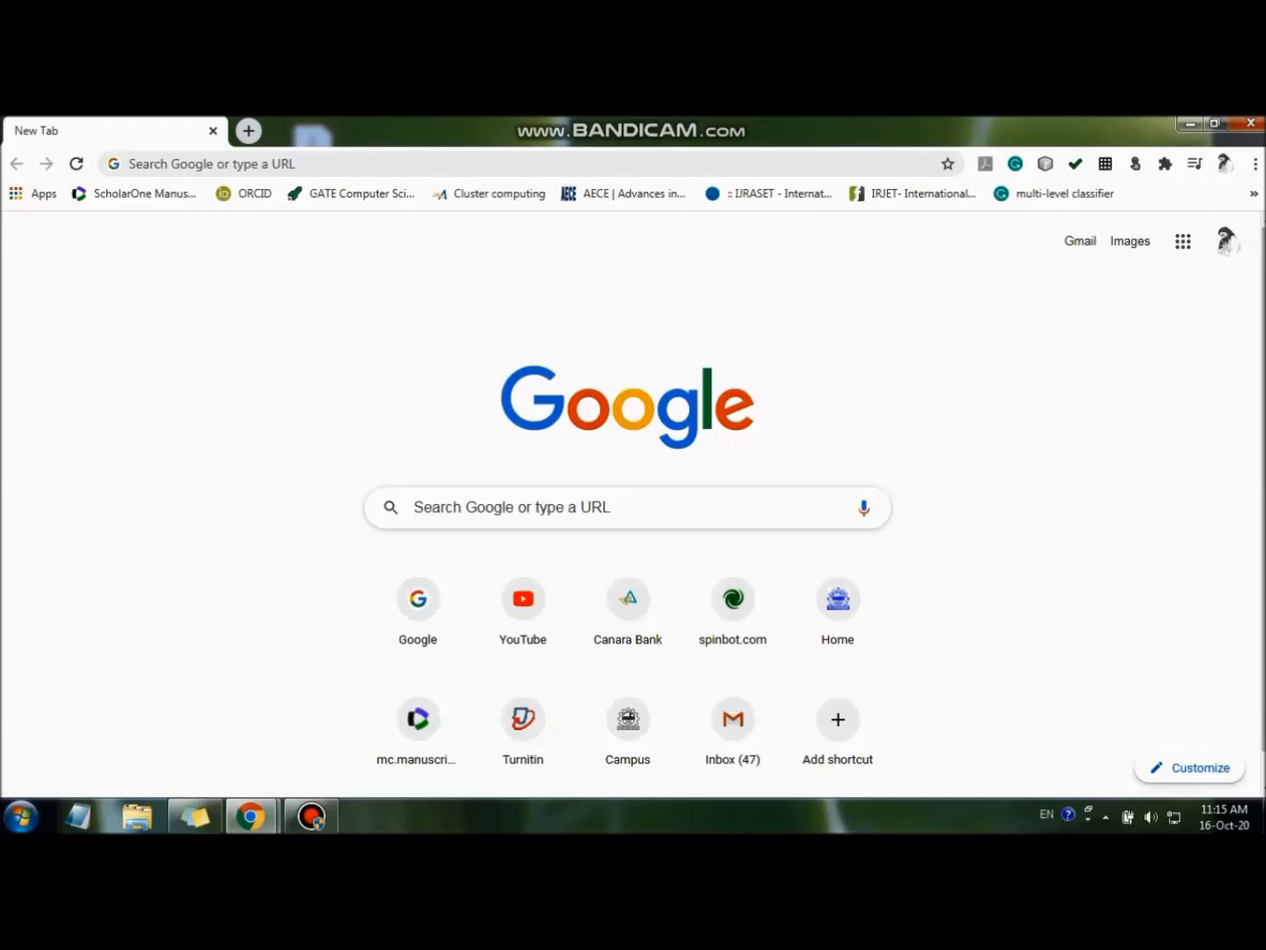
left_click(526, 164)
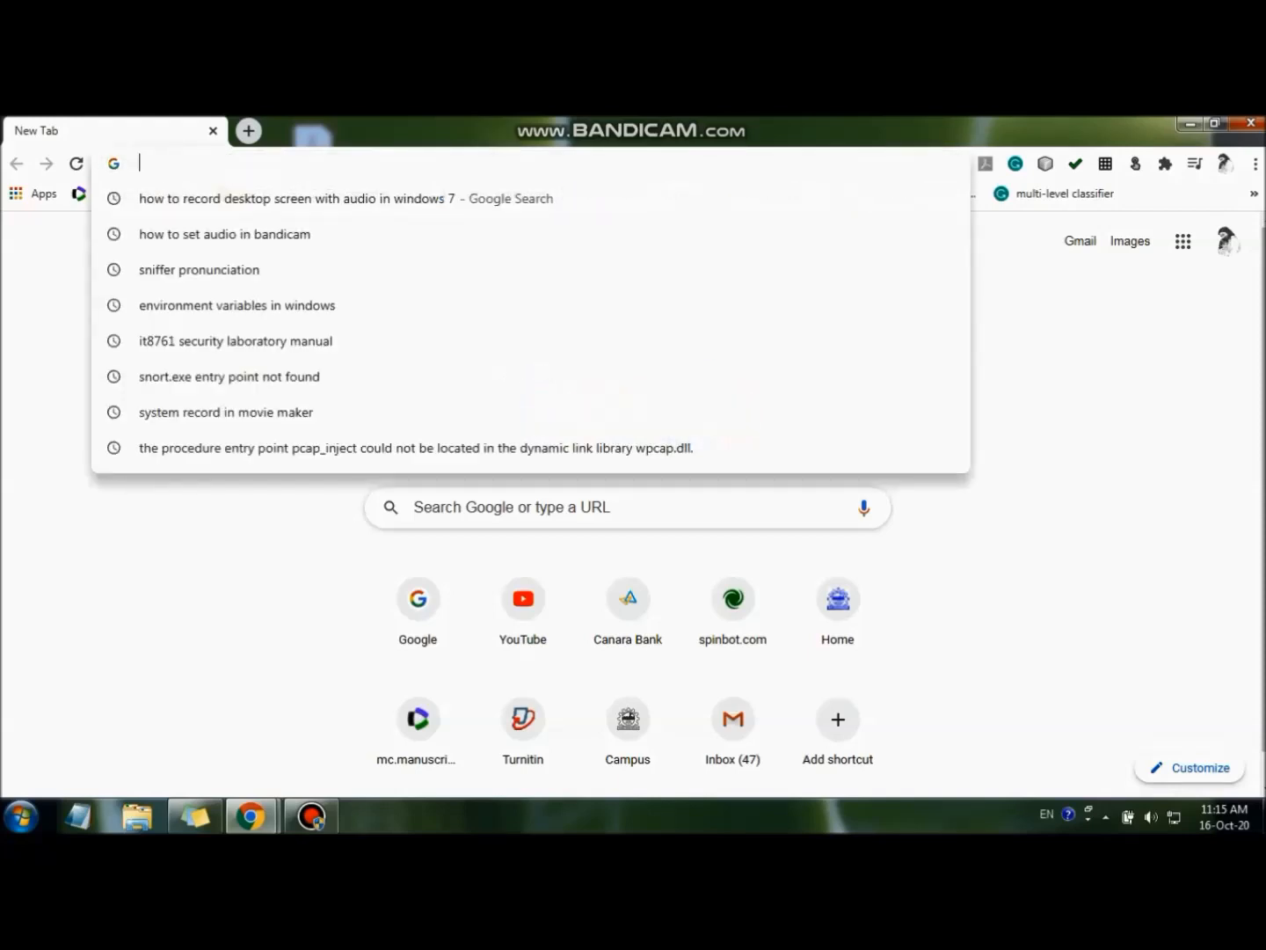
type("https://www.snort.org/downloads")
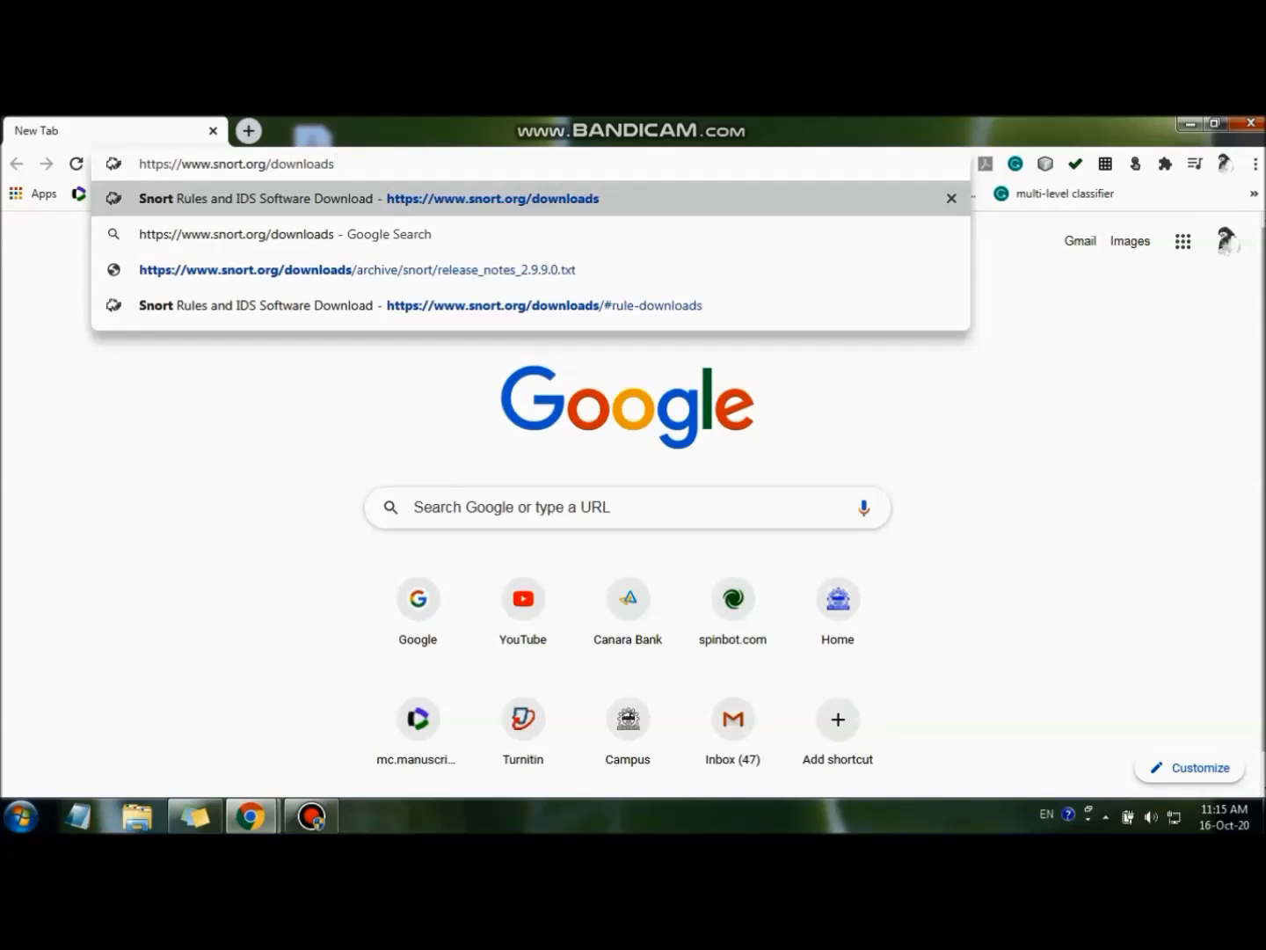
key("Return")
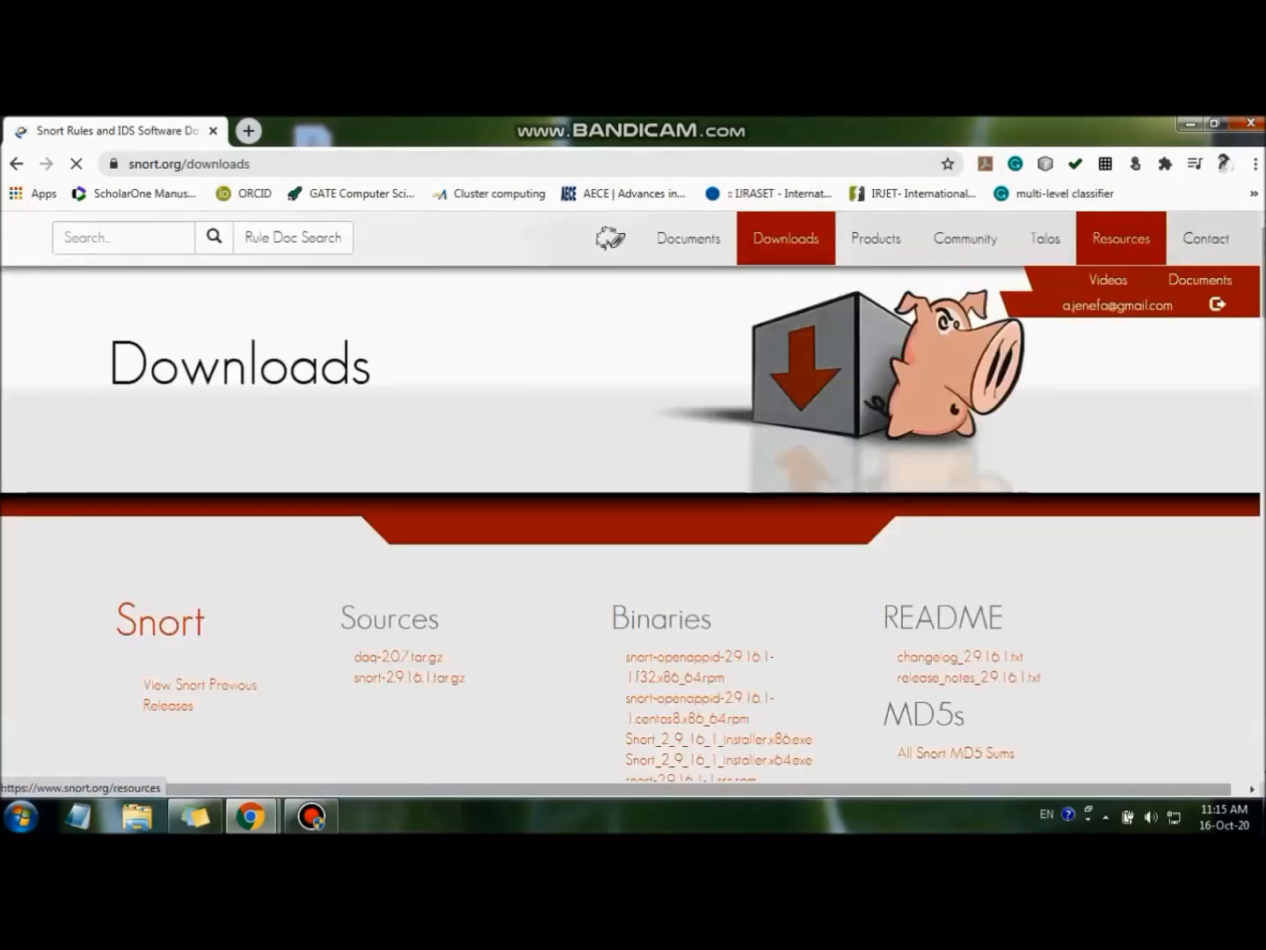
Examine the Snort binaries and the registered Snort v2.9 rules packages offered on the downloads page.
scroll(631, 523, "down", 2)
scroll(629, 524, "up", 2)
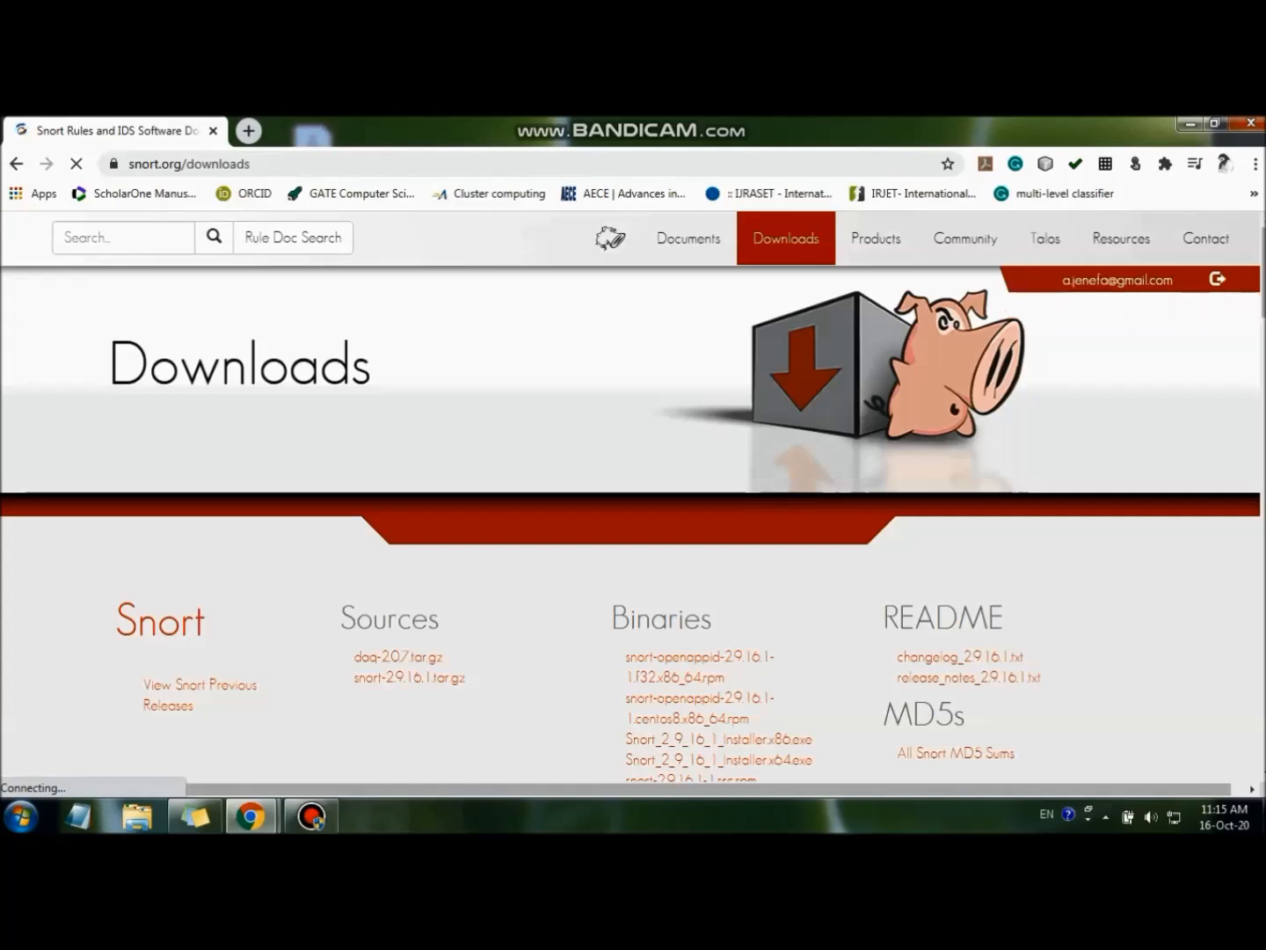
scroll(633, 528, "down", 10)
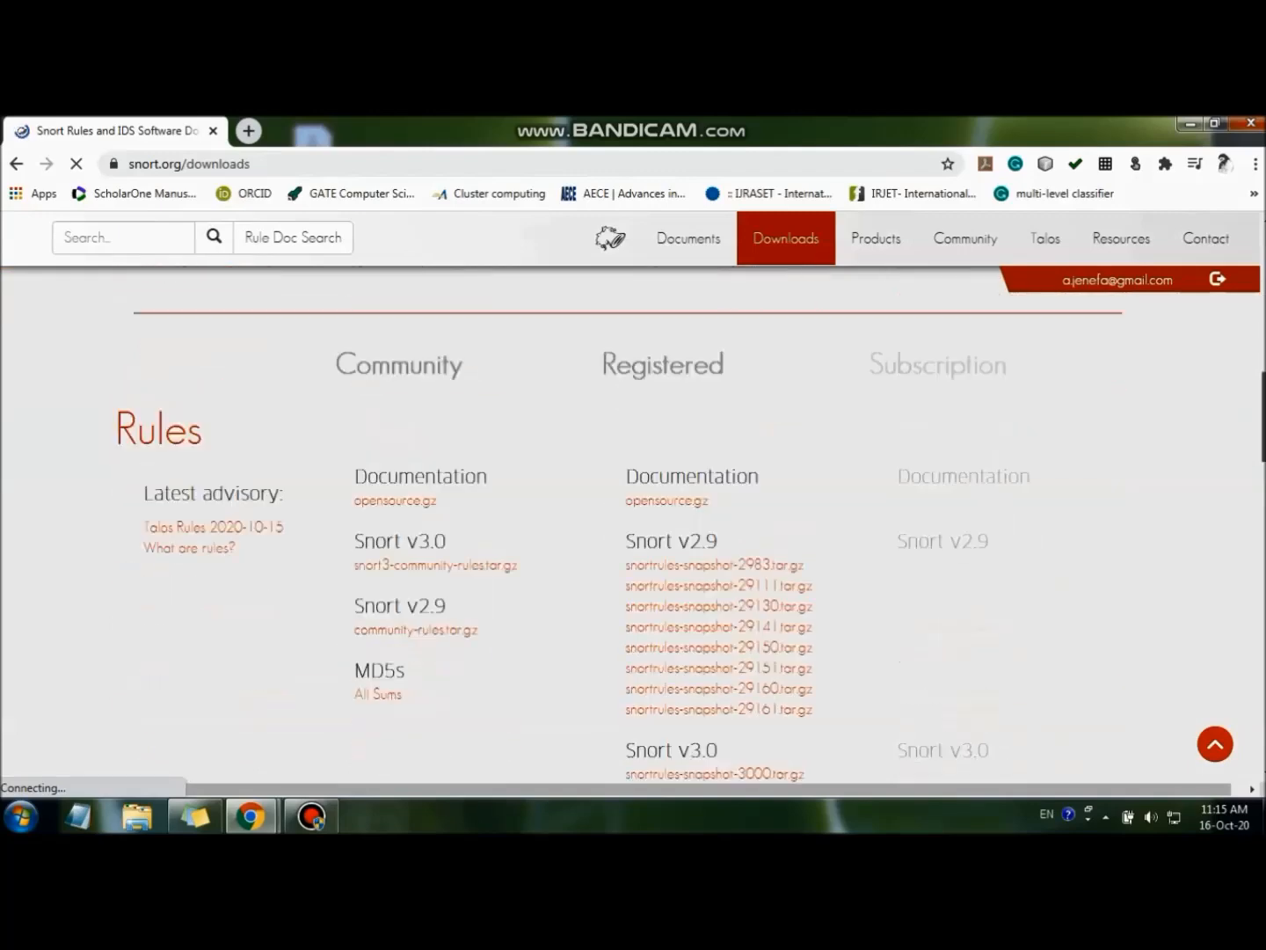
scroll(634, 527, "down", 4)
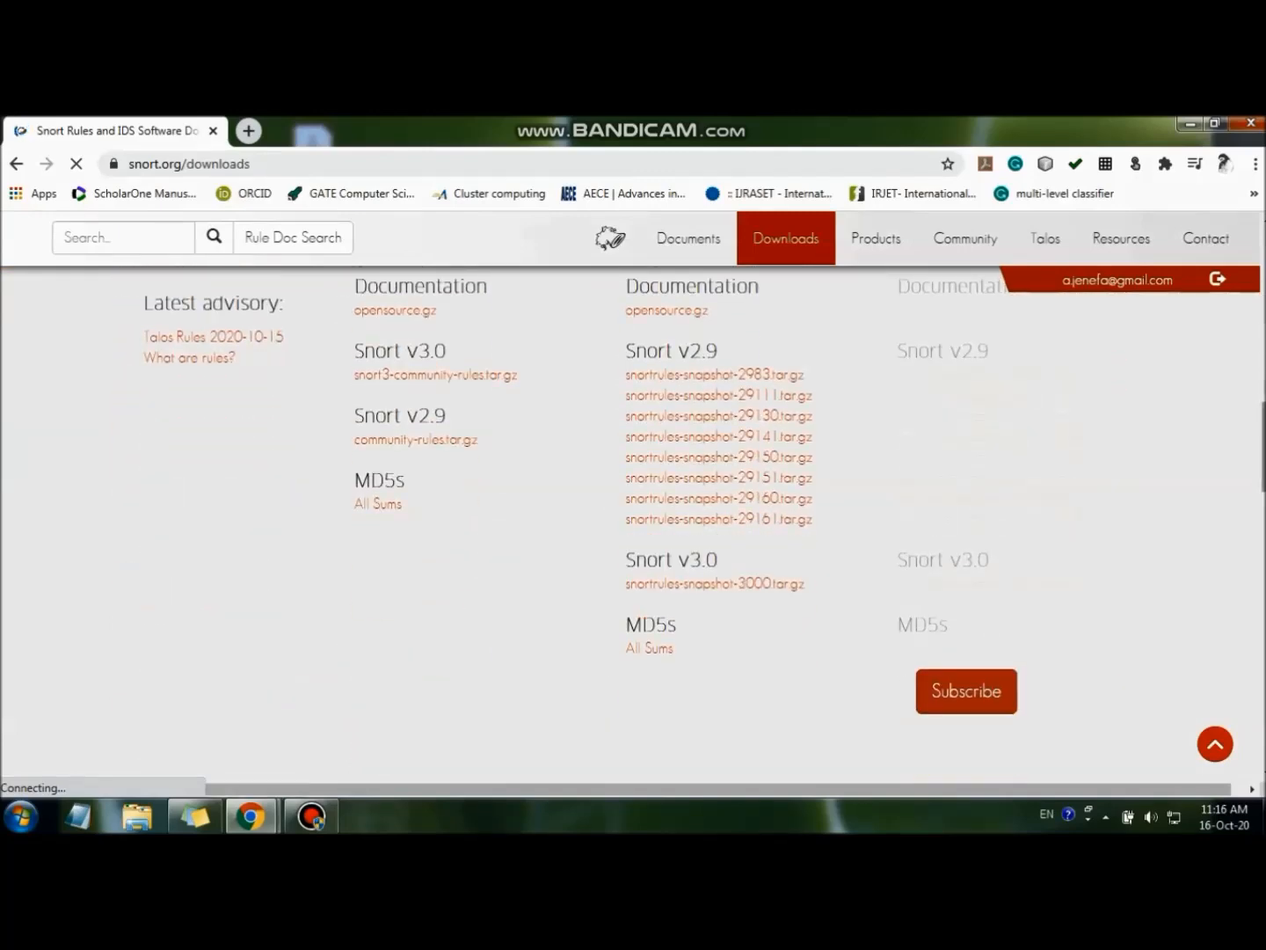
scroll(633, 527, "up", 13)
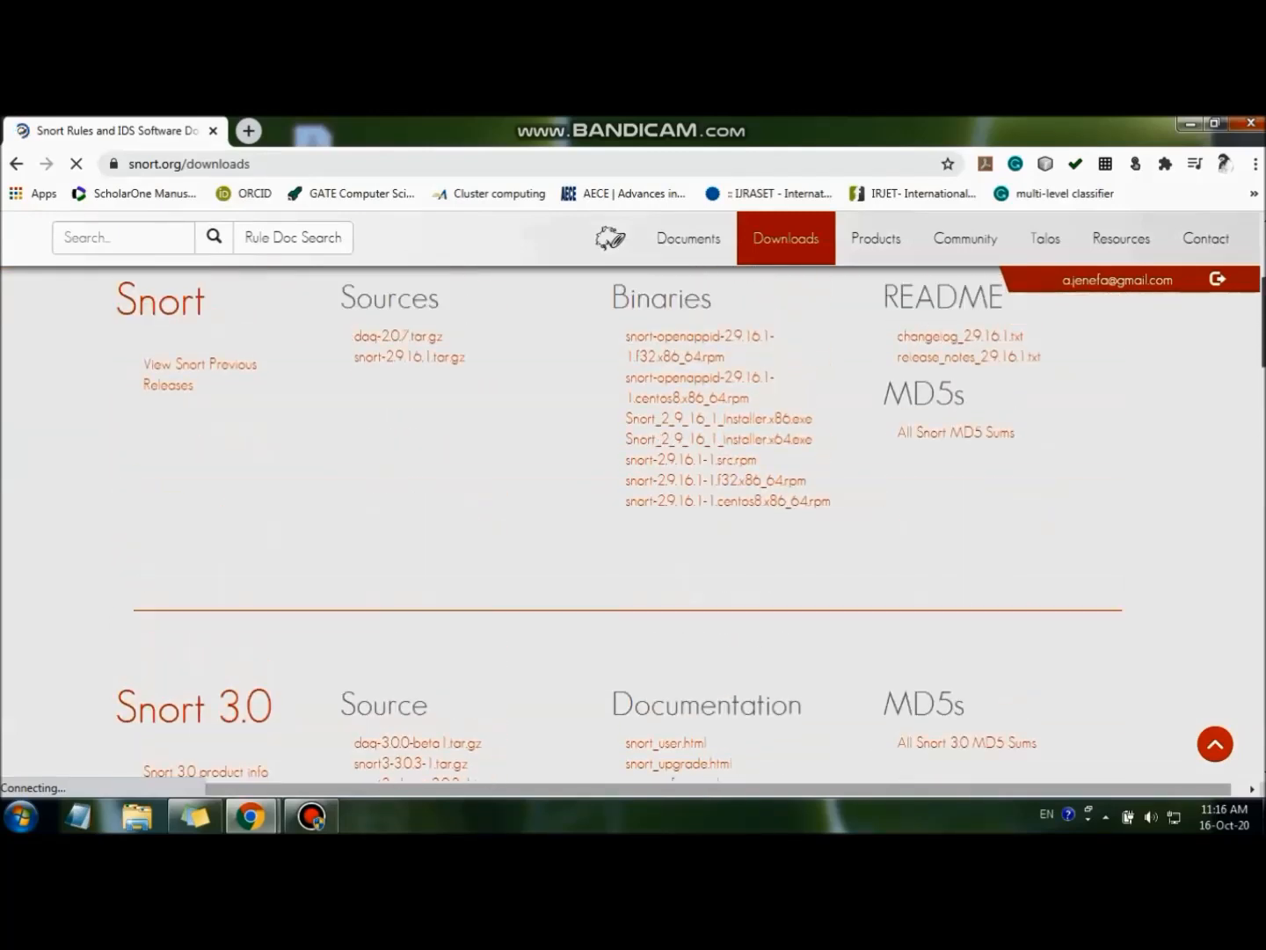
scroll(634, 528, "down", 7)
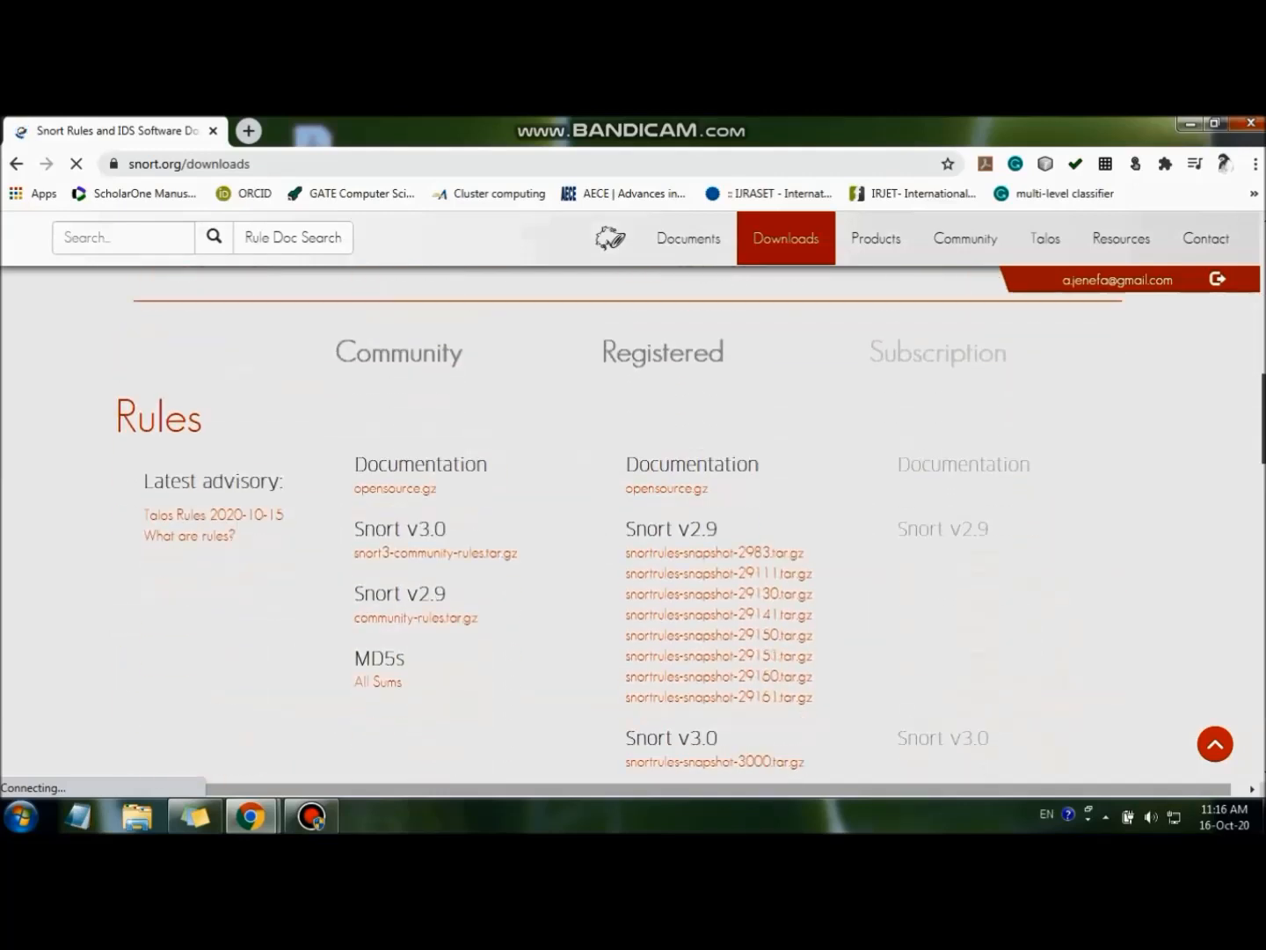
scroll(670, 567, "down", 1)
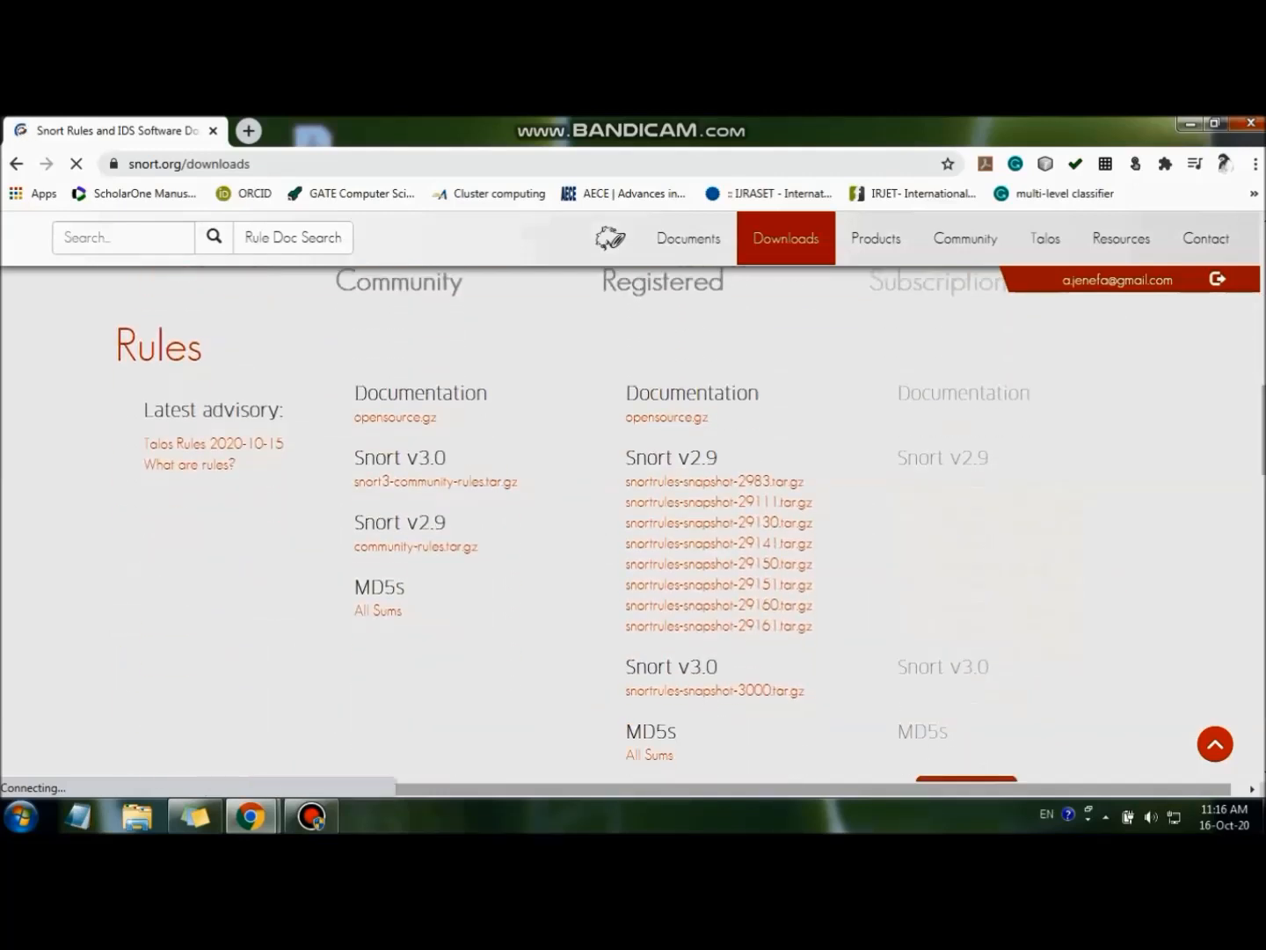
mouse_move(1263, 430)
left_mouse_down()
mouse_move(1263, 367)
mouse_move(1262, 436)
left_mouse_up()
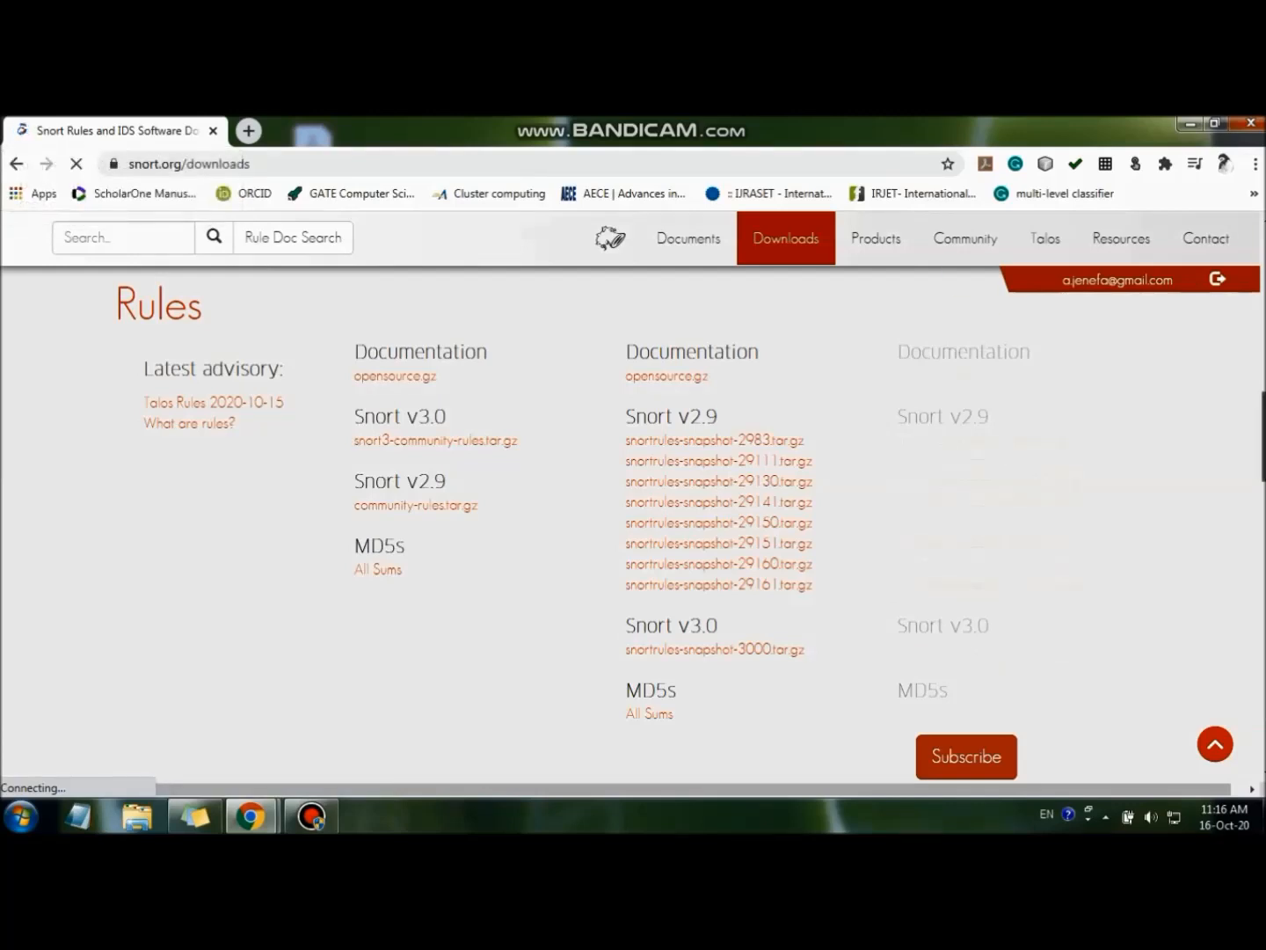
Download the 32-bit Windows installer Snort_2_9_16_1_Installer.x86.exe from the Snort binaries.
scroll(686, 532, "up", 15)
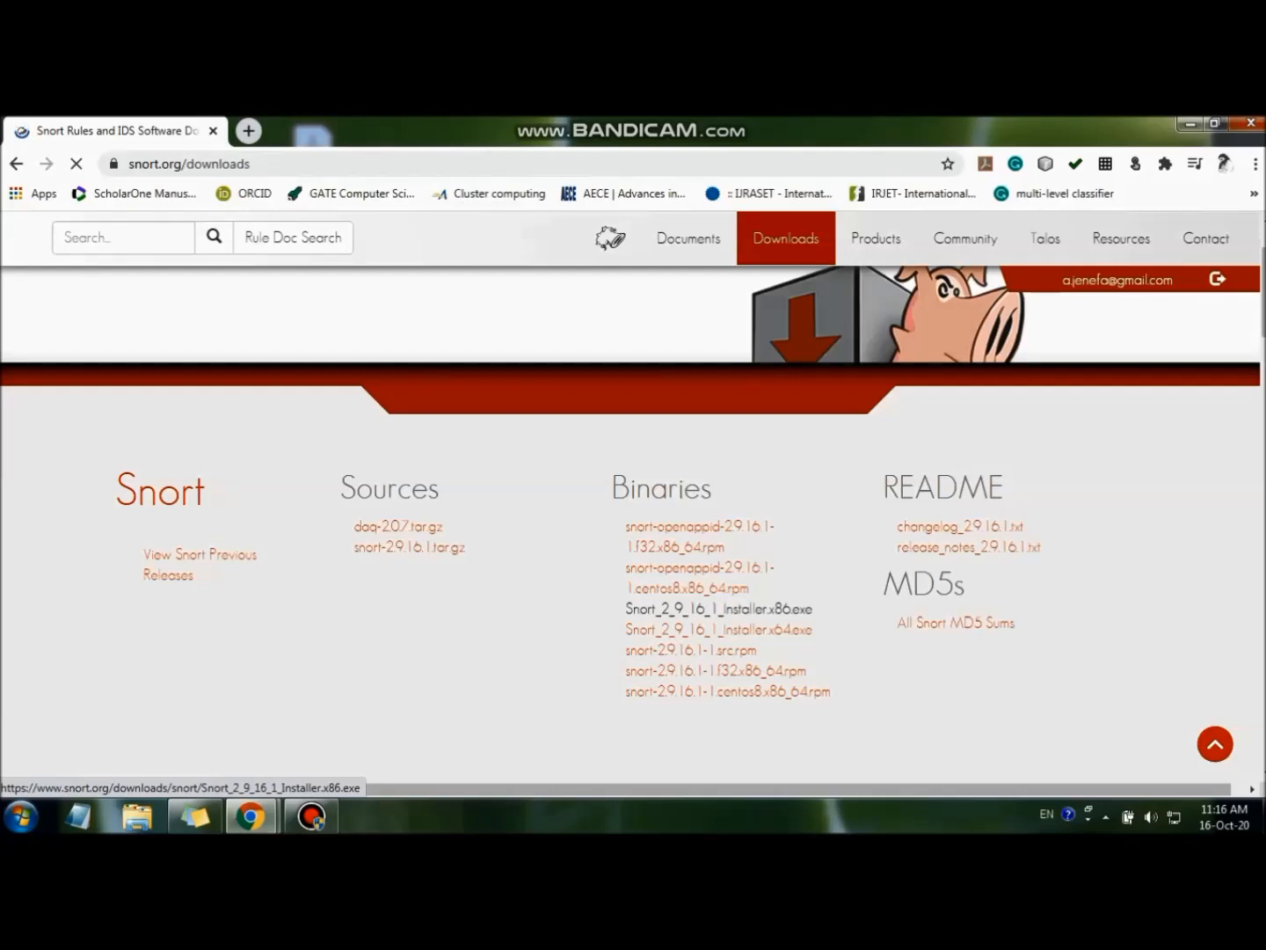
left_click(718, 608)
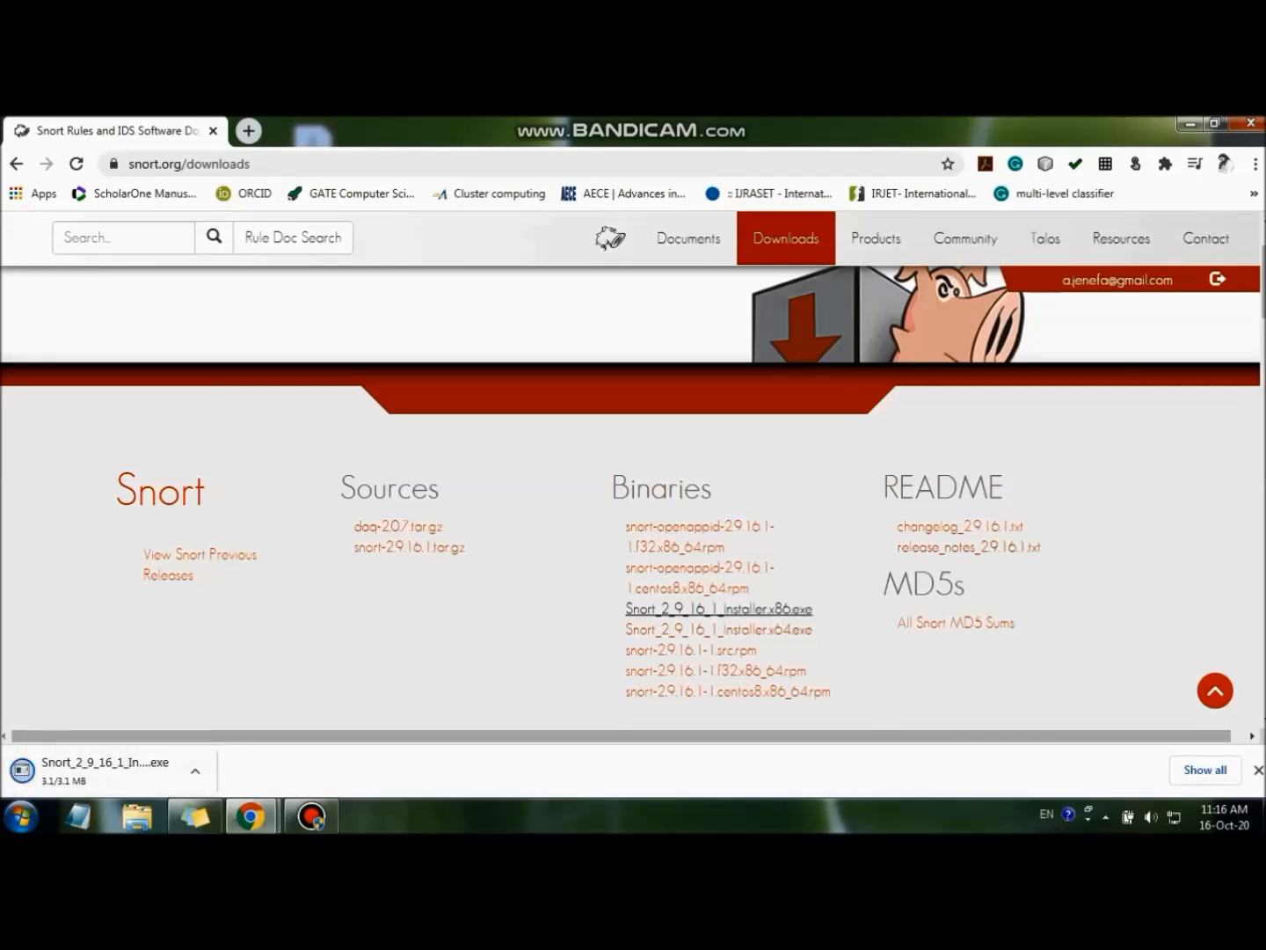
scroll(633, 493, "down", 10)
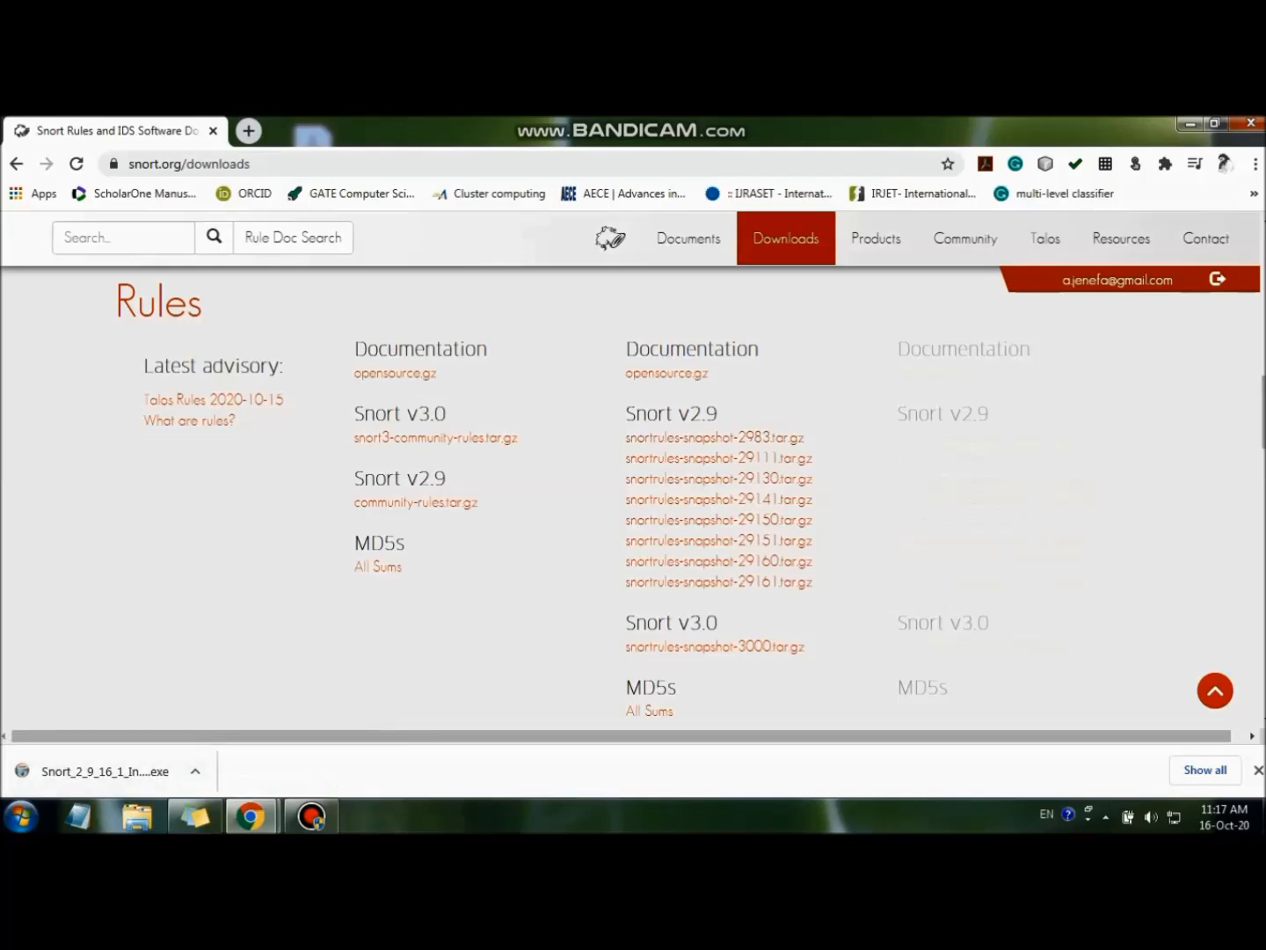
Run the downloaded Snort installer, accept the license and install Snort, Dynamic Modules and Documentation to C:\Snort.
left_click(116, 772)
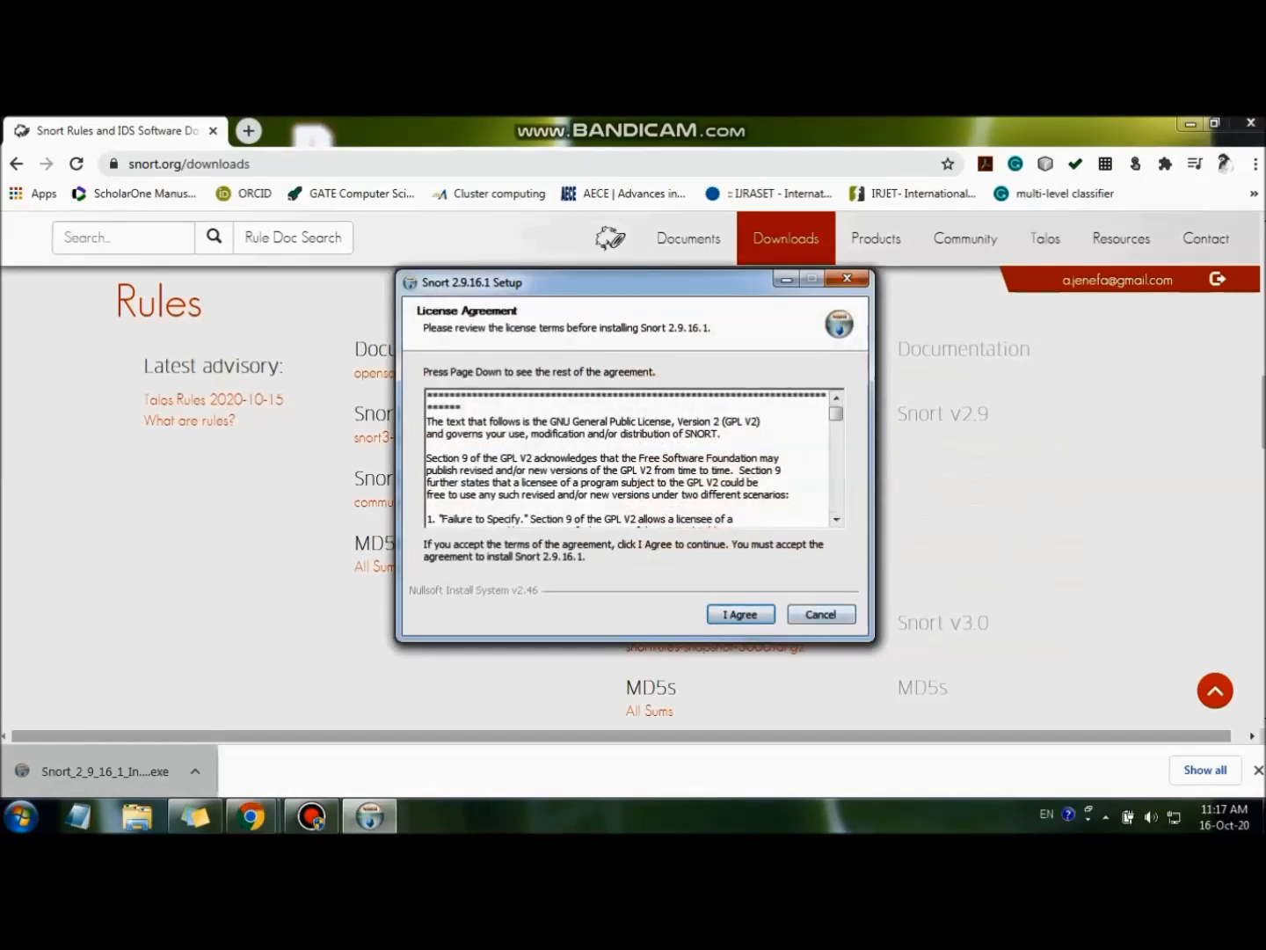
key("Return")
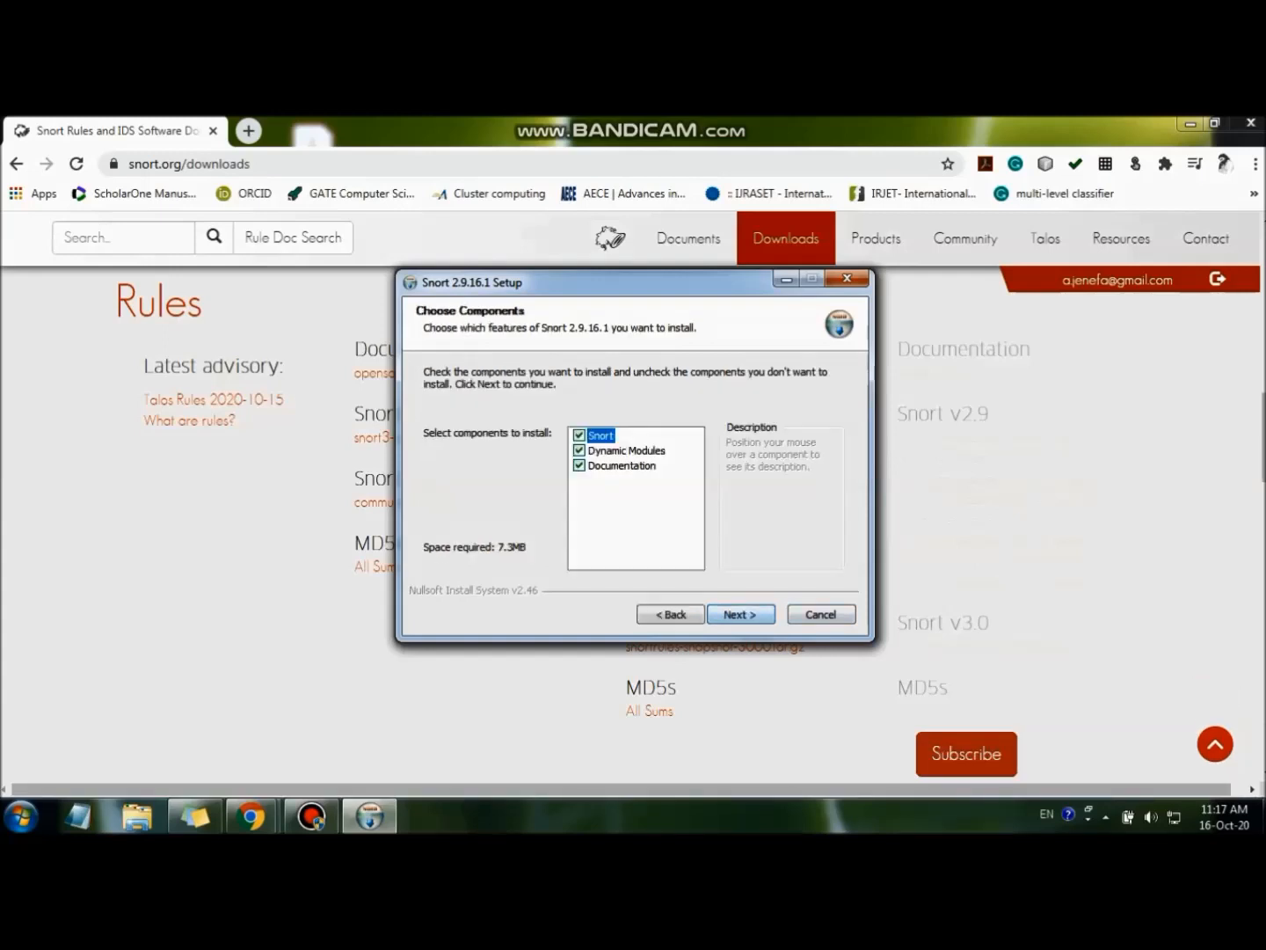
key("Return")
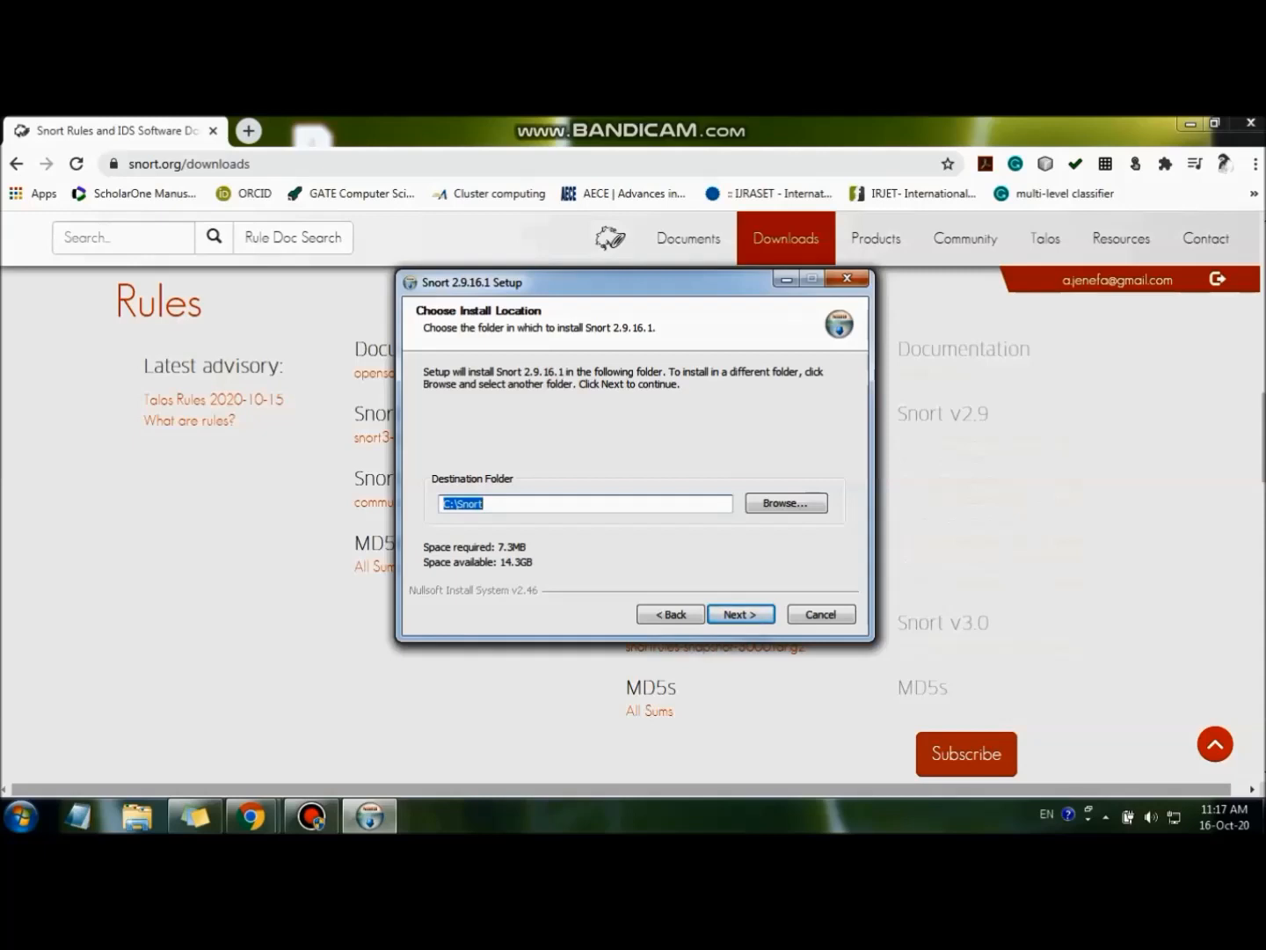
key("Return")
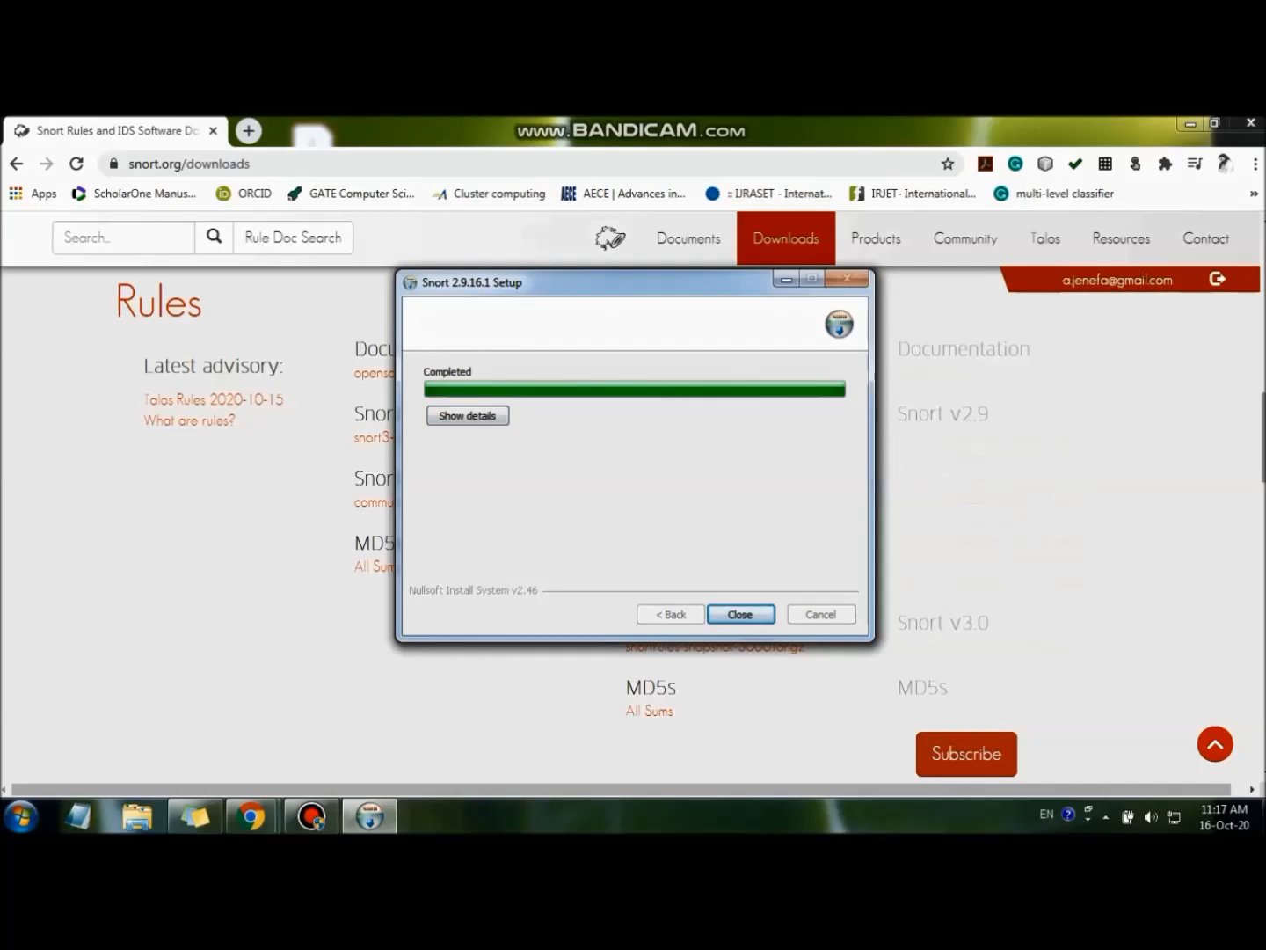
Close the finished Snort 2.9.16.1 setup and acknowledge its installation notice.
key("Return")
scroll(633, 527, "up", 5)
scroll(633, 527, "down", 5)
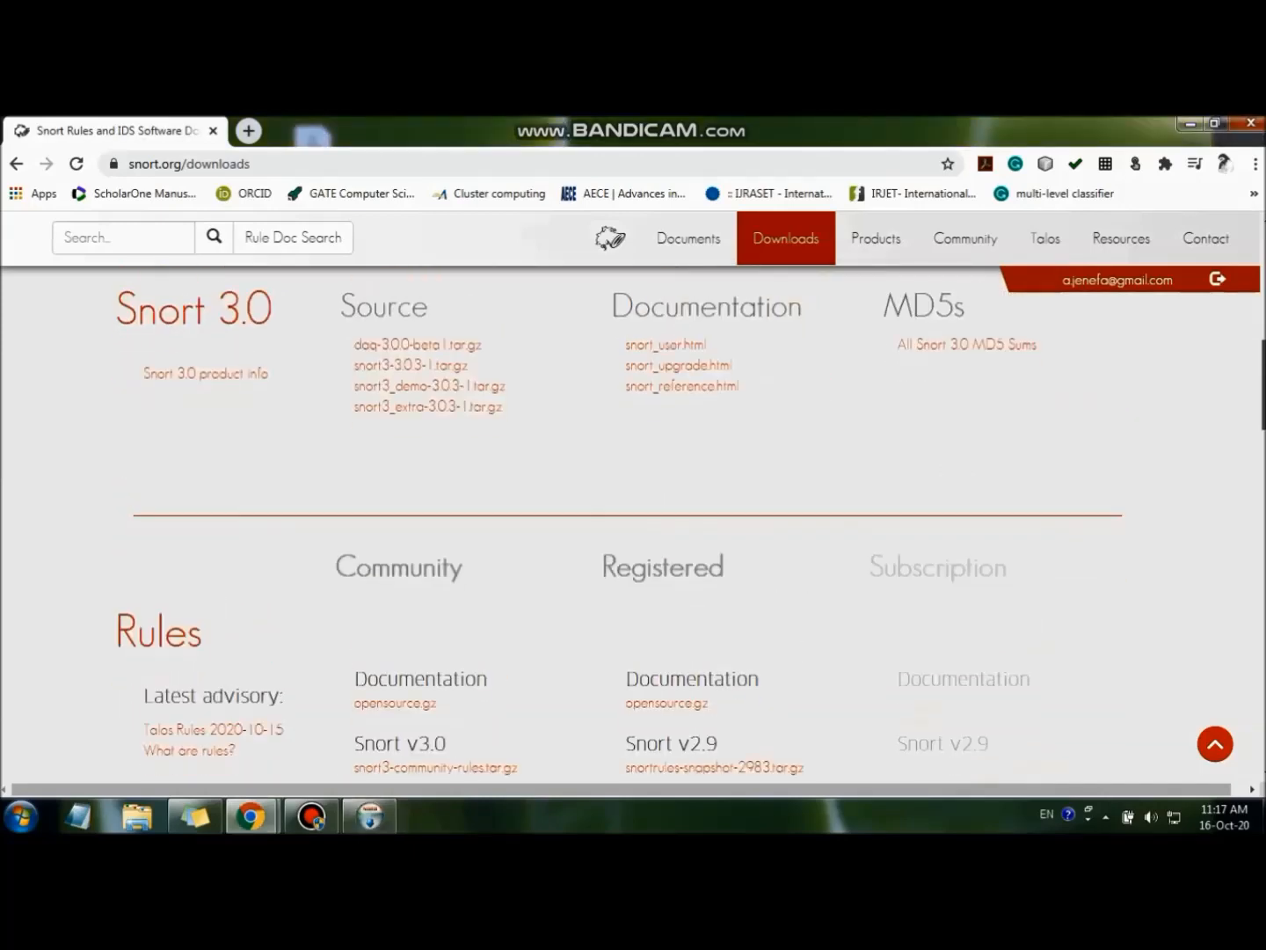
left_click(368, 816)
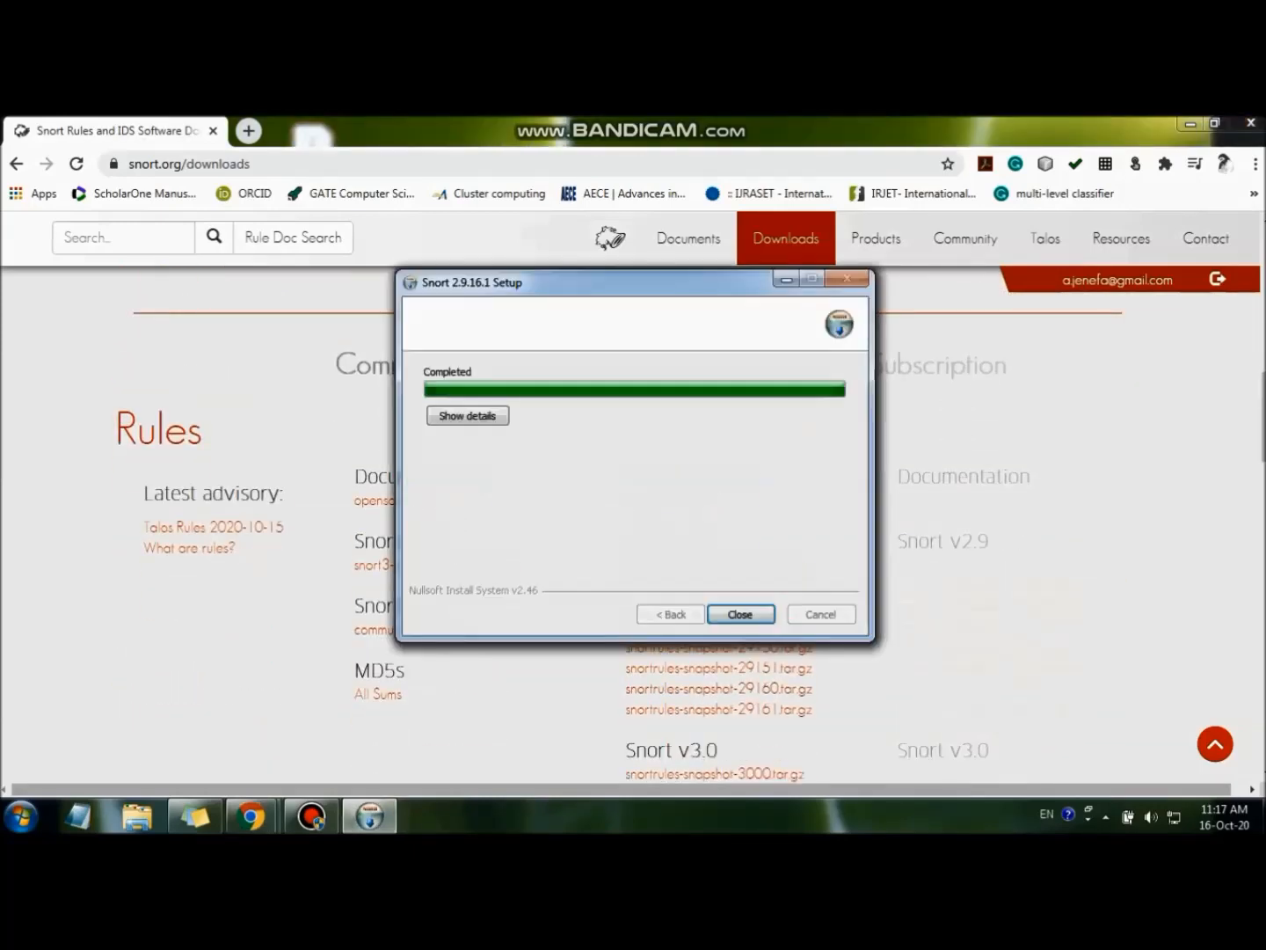
key("Return")
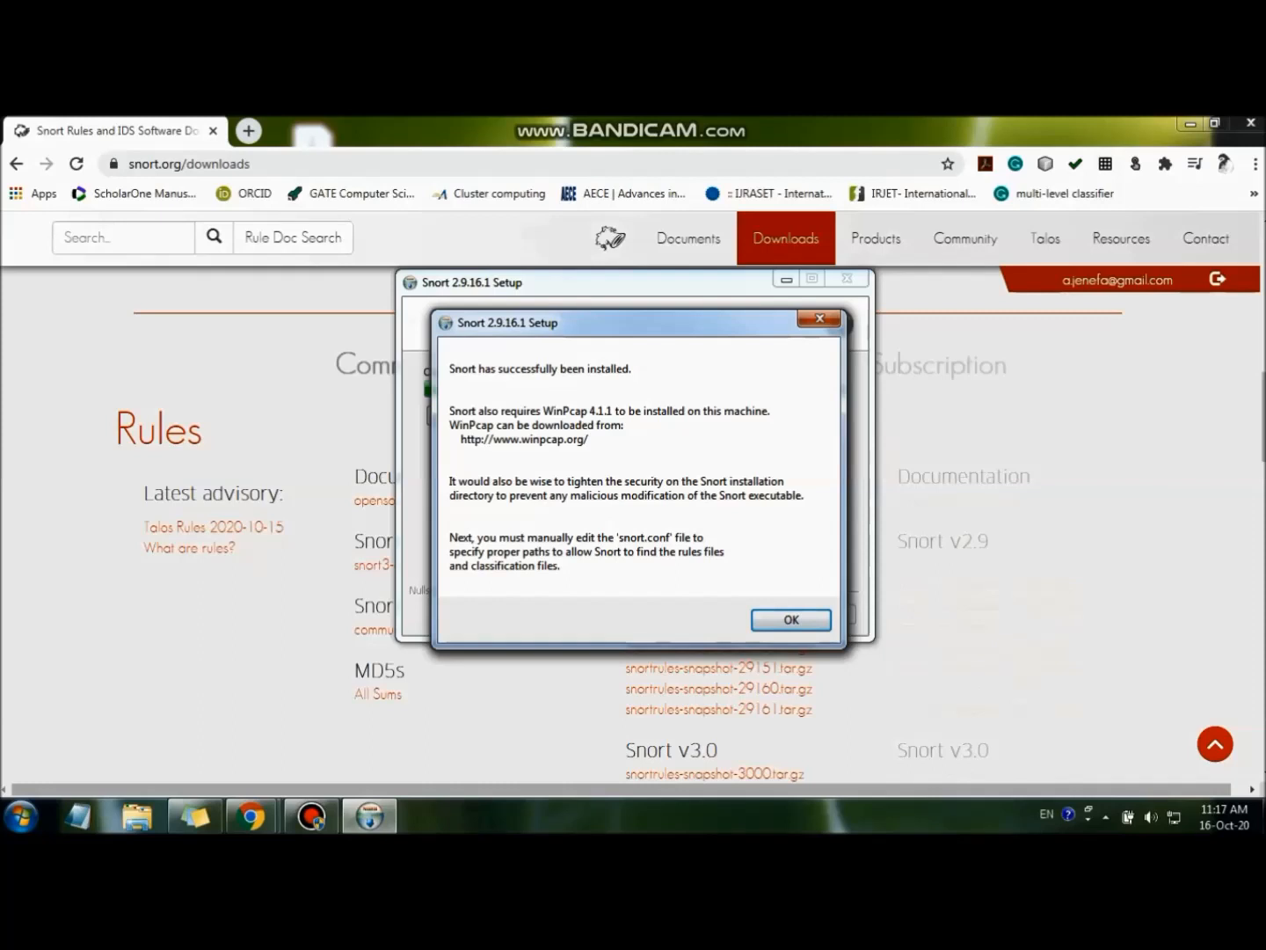
left_click(773, 621)
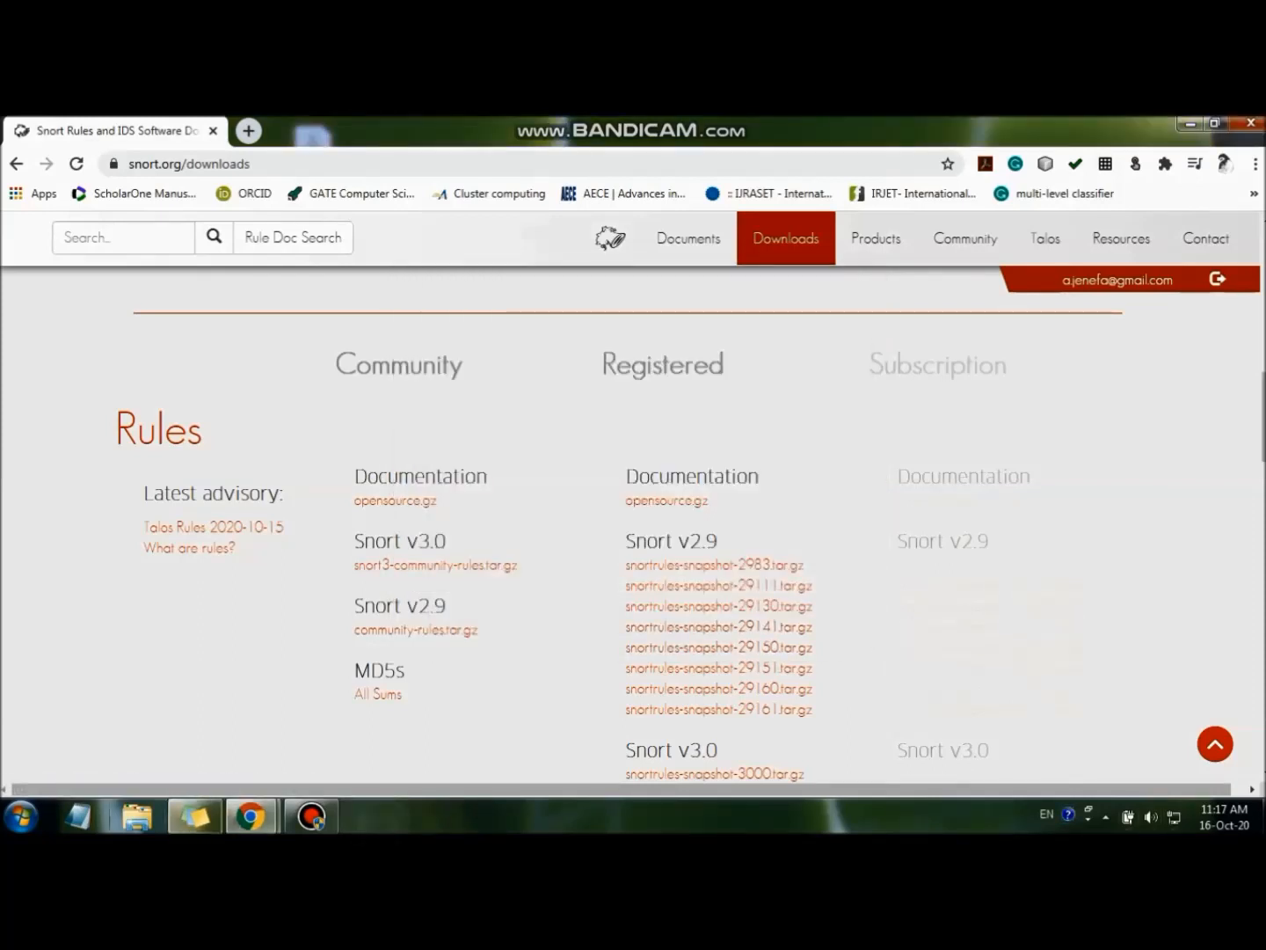
Switch to Windows Explorer and open the Snort folder on Local Disk (C:).
left_click(137, 817)
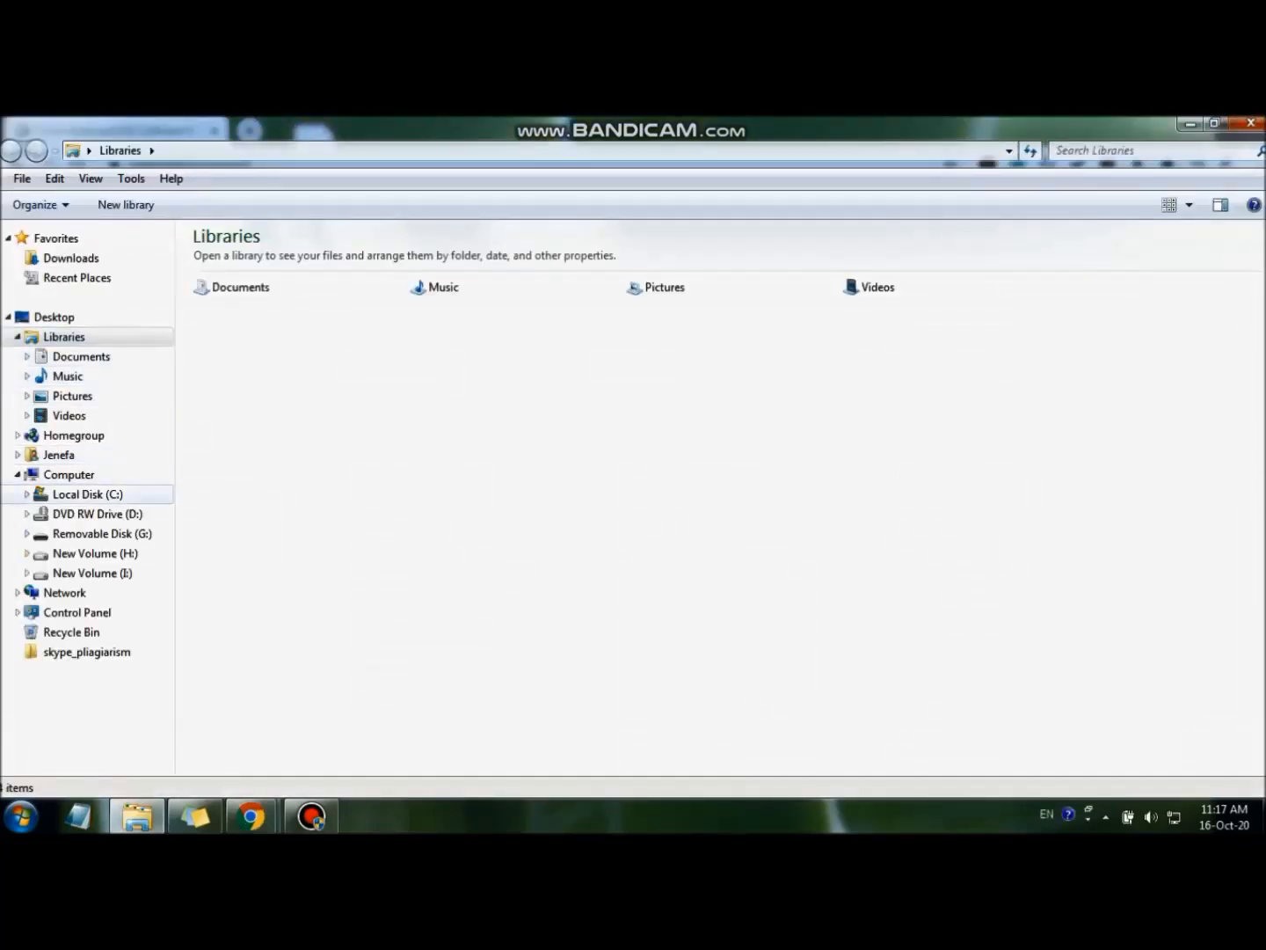
left_click(85, 495)
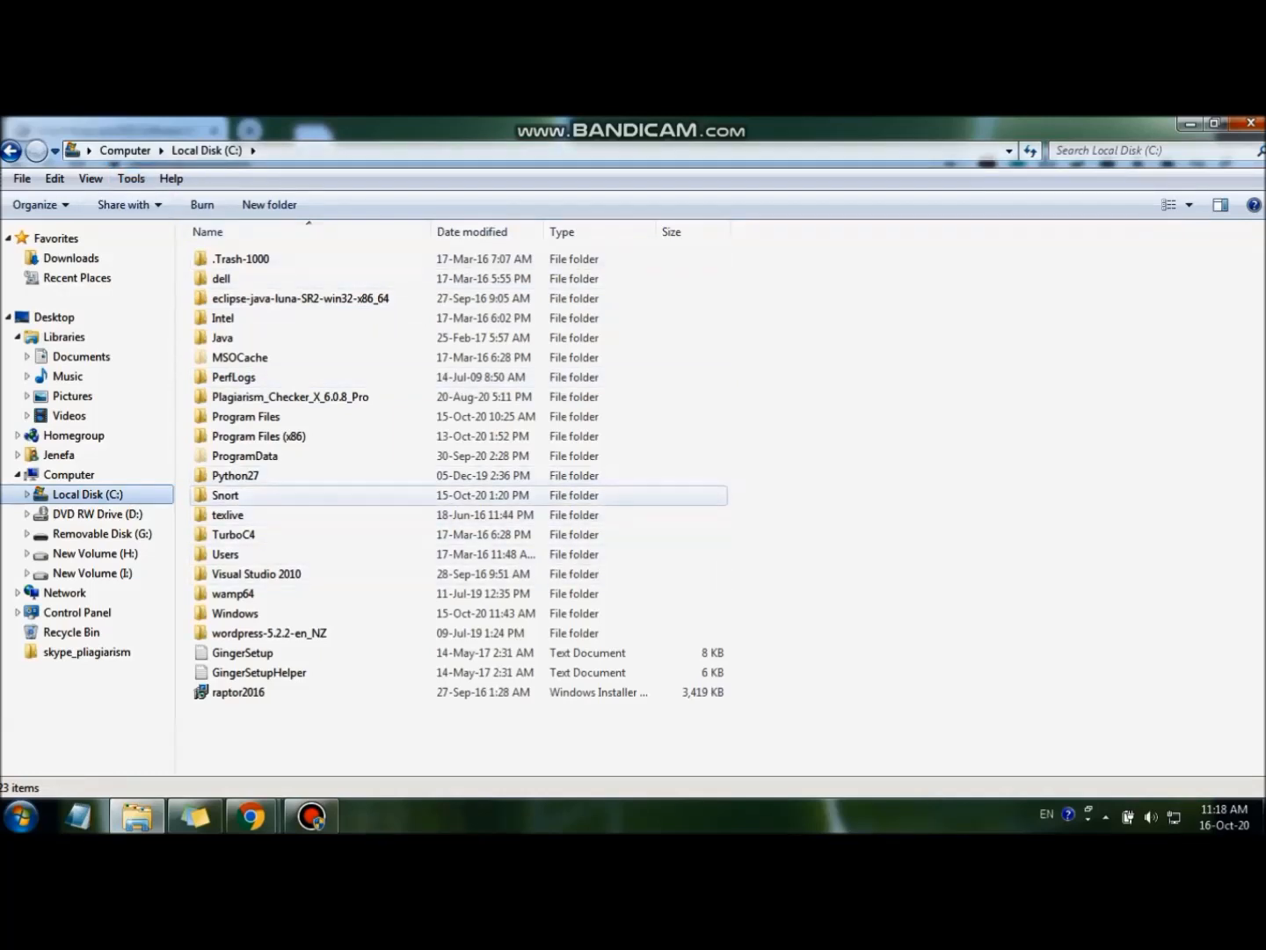
double_click(226, 495)
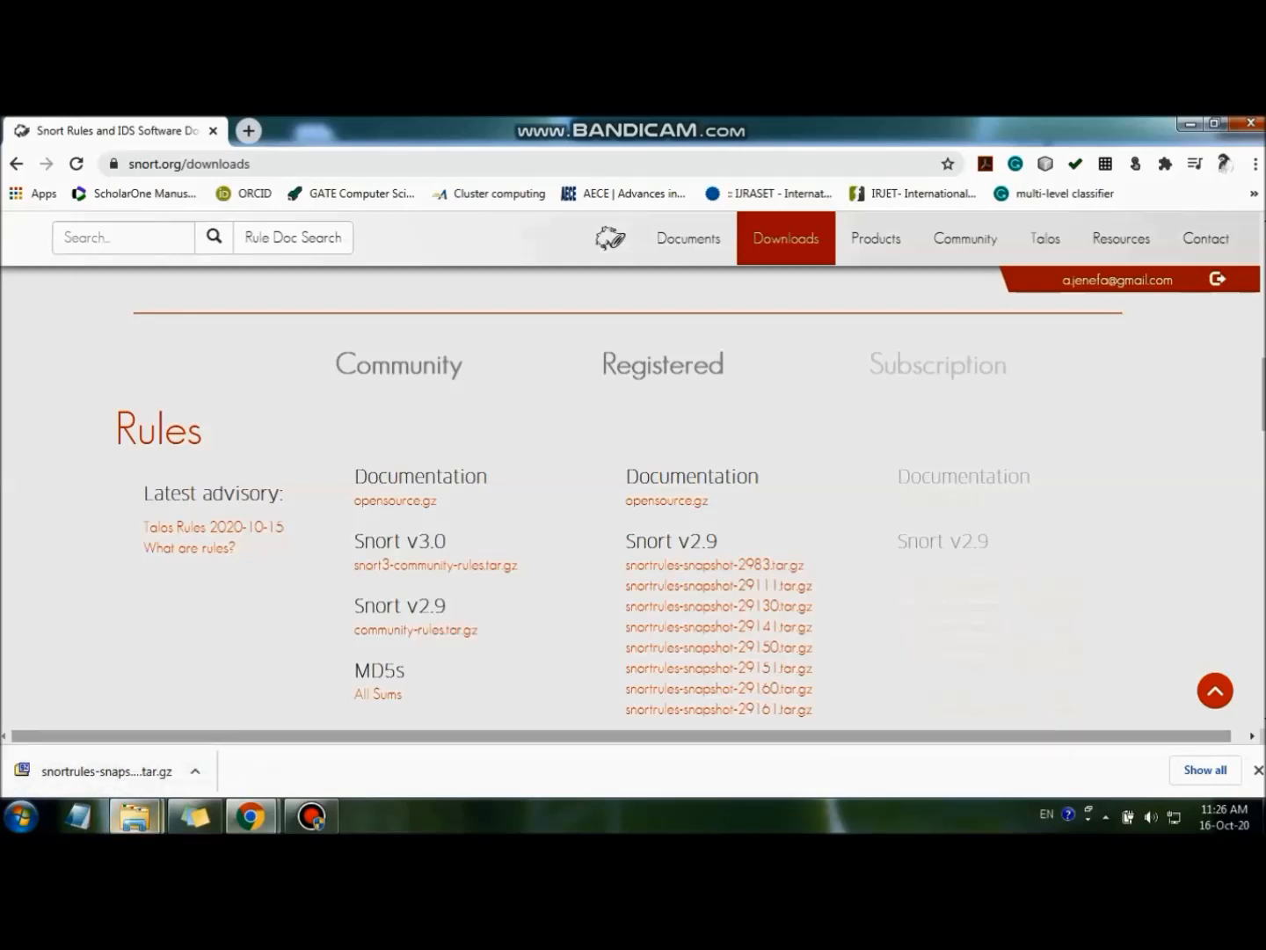
In Windows Explorer's Snort folder, extract the snortrules-snapshot-2983.tar.gz archive into C:\Snort using full pathnames.
mouse_move(135, 816)
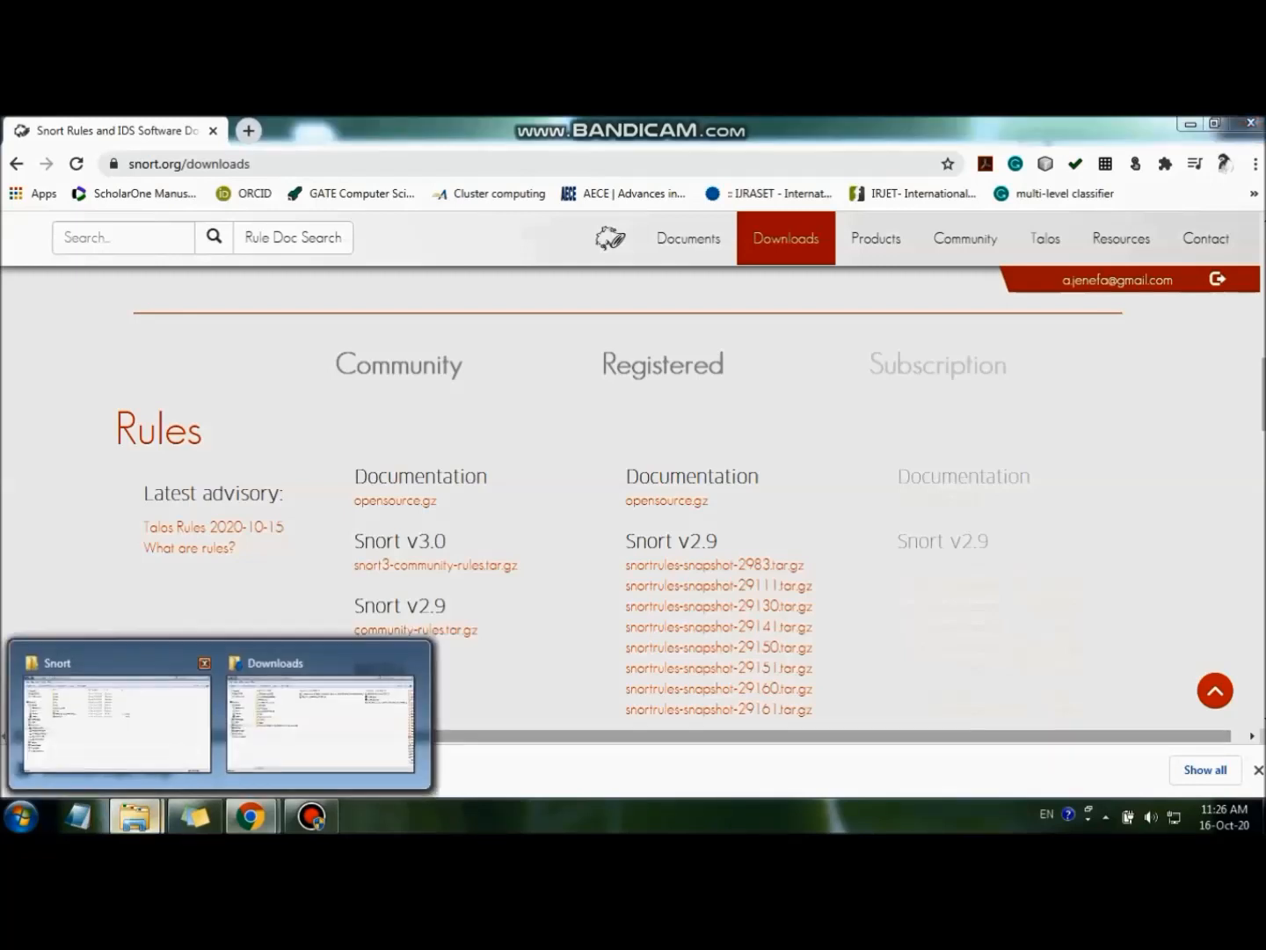
left_click(115, 712)
left_click(239, 396)
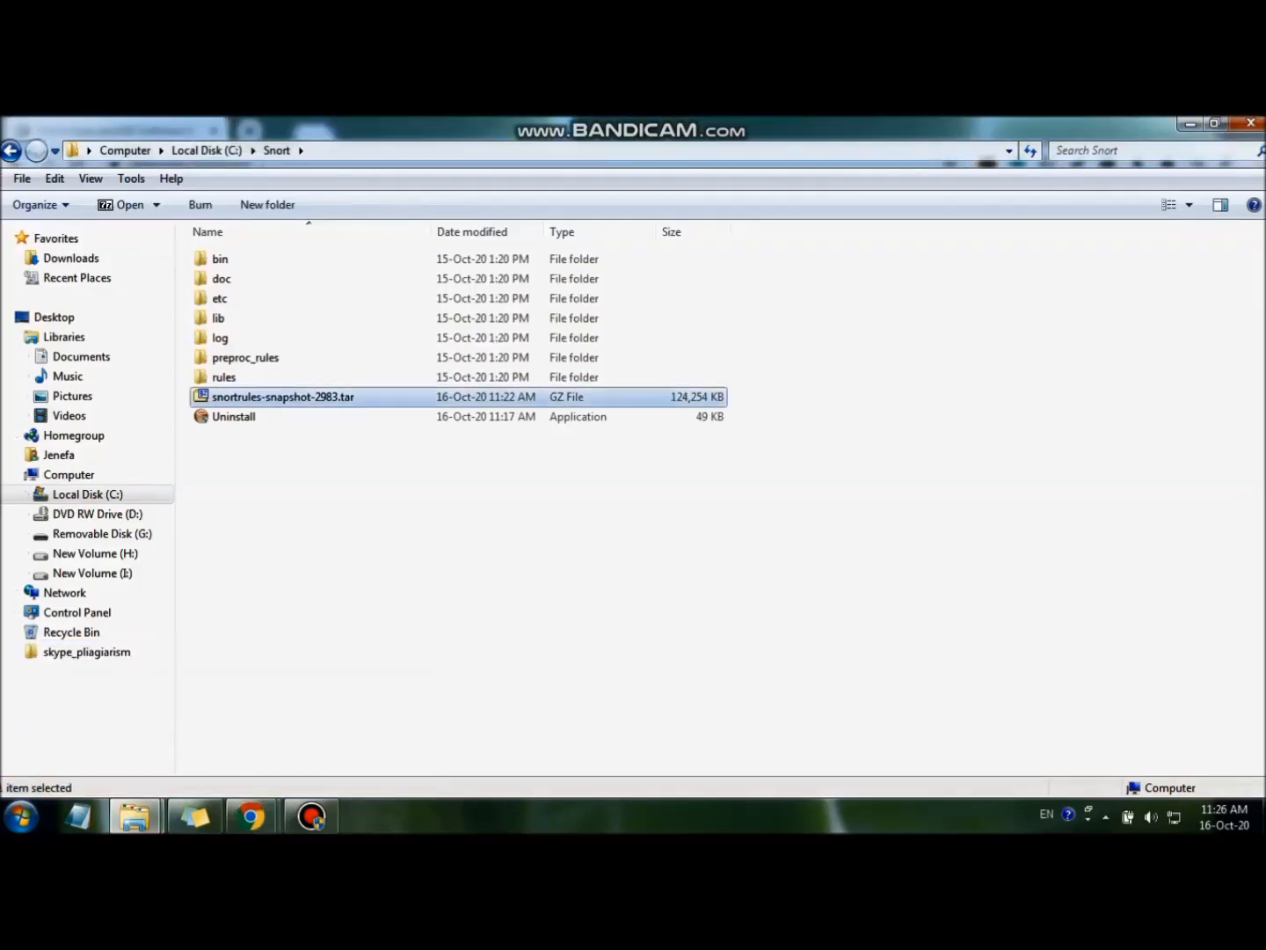
right_click(239, 397)
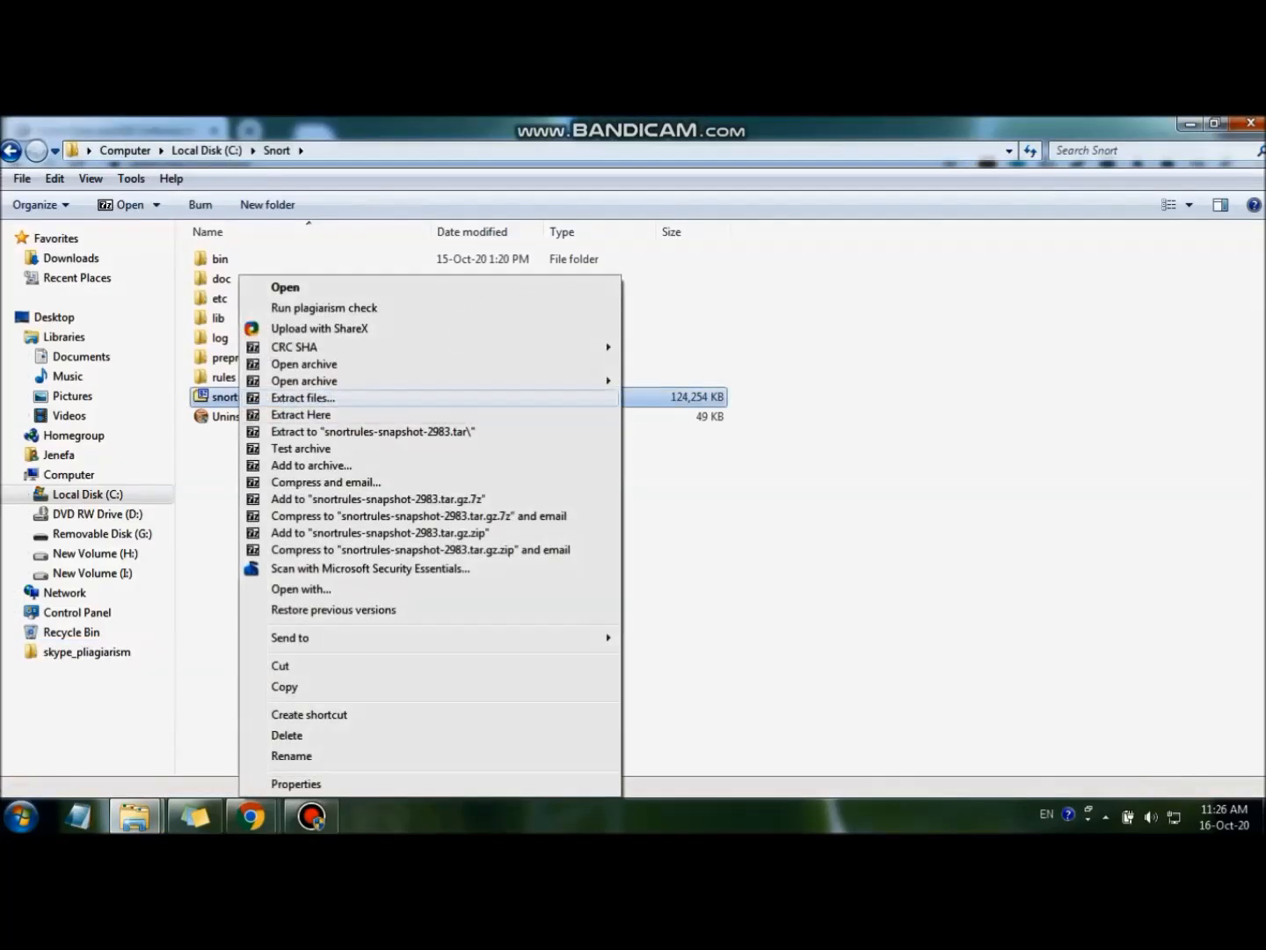
left_click(304, 397)
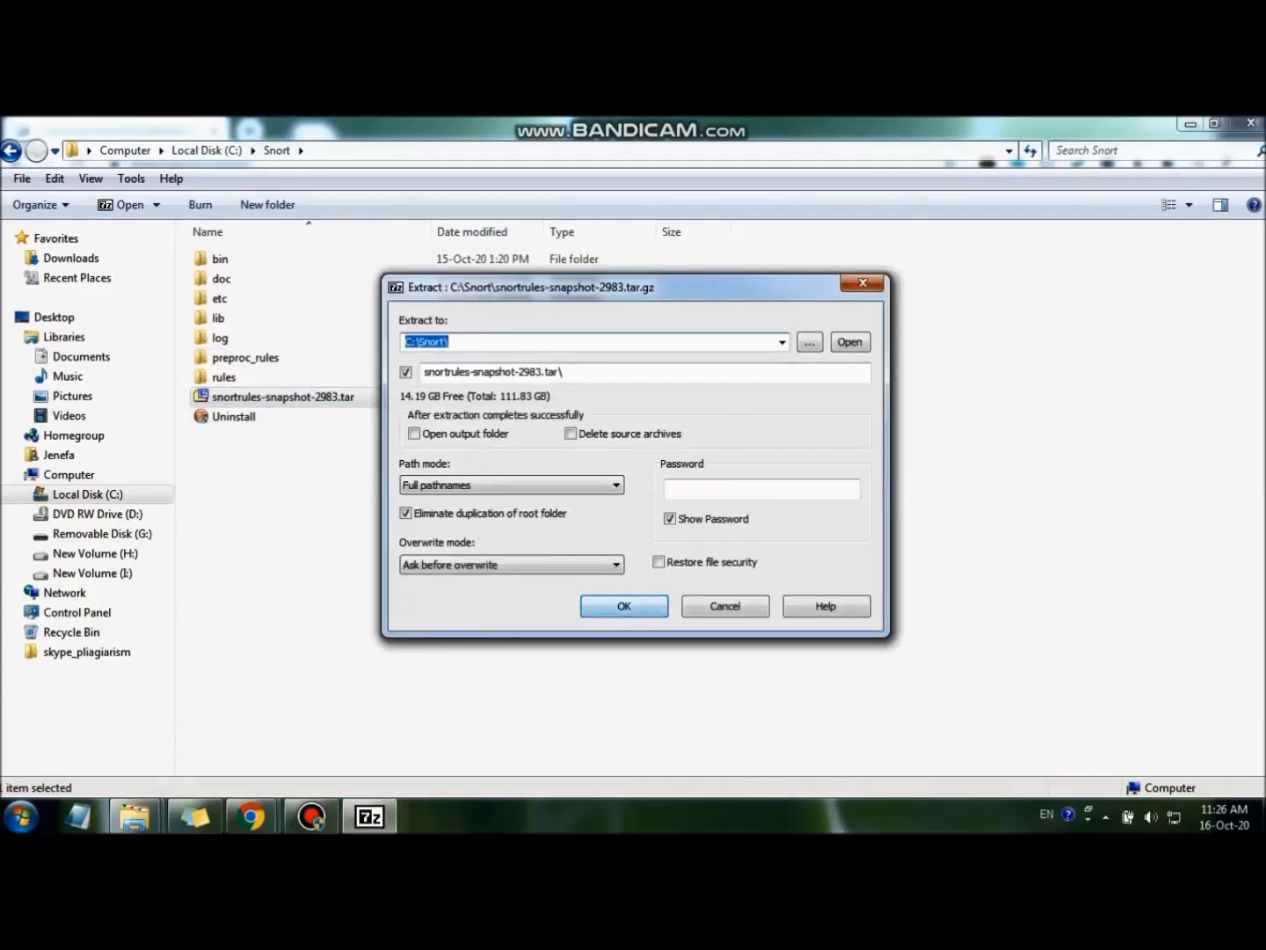
key("Return")
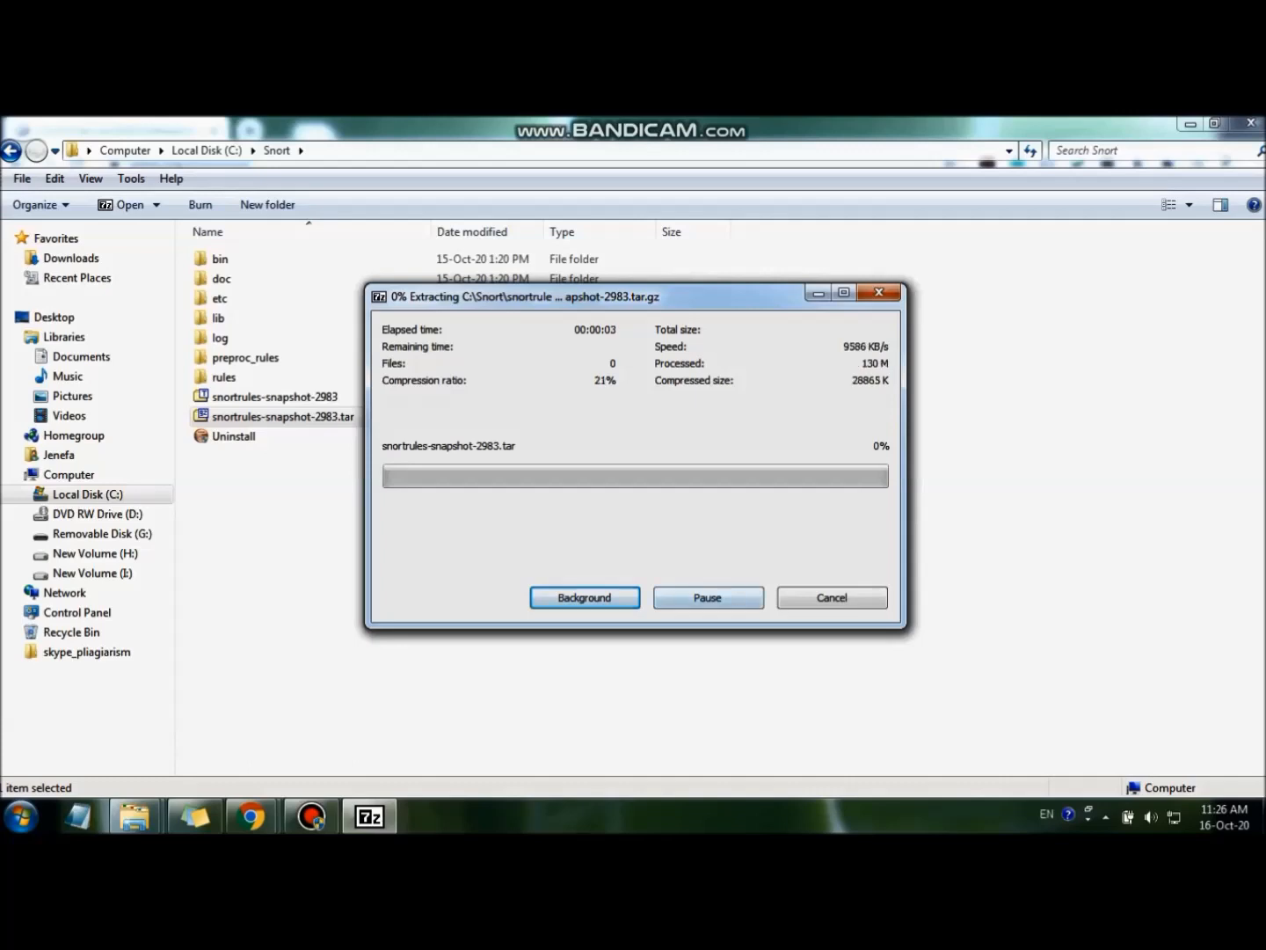
left_click_drag(545, 297, 704, 329)
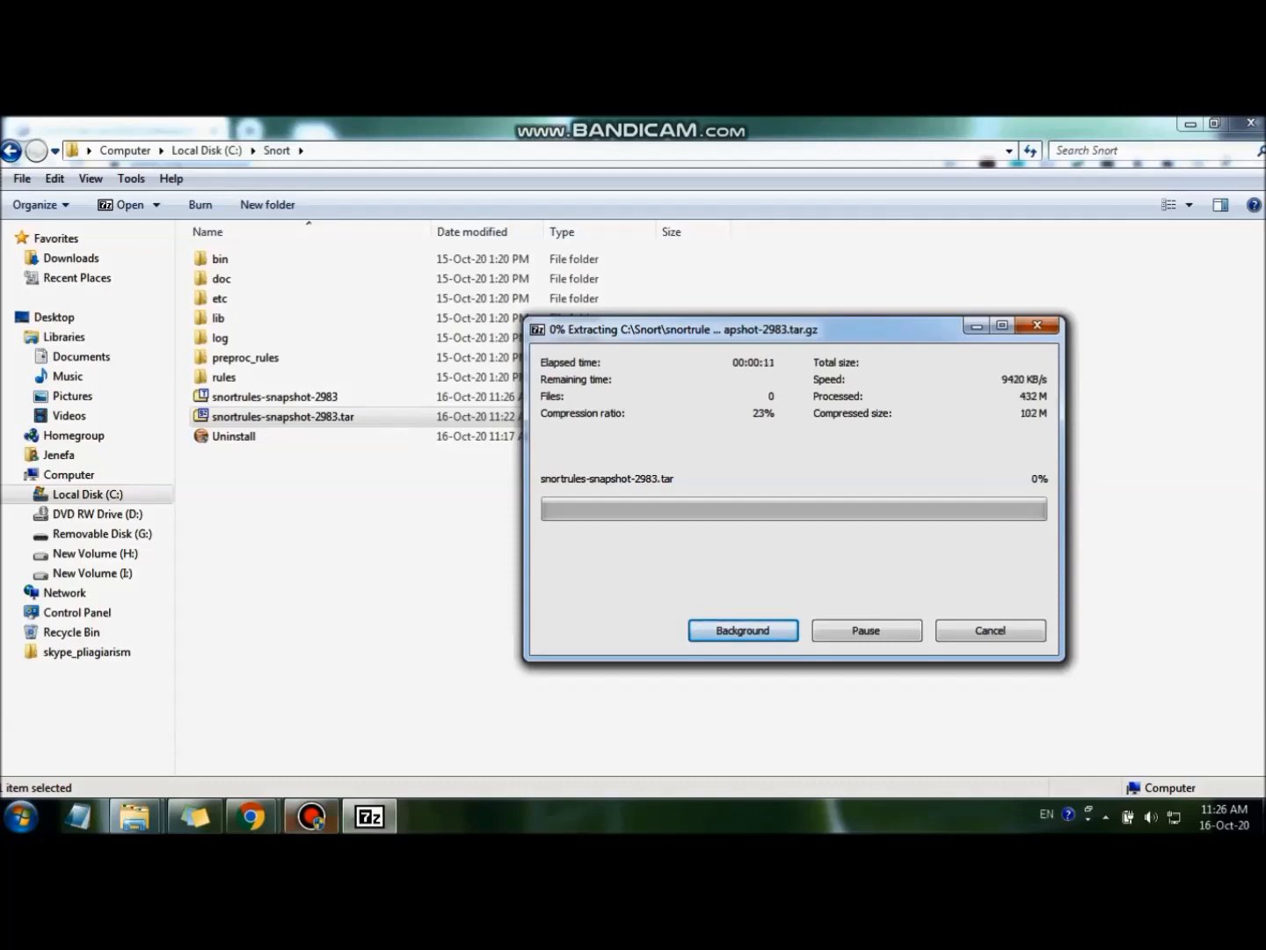
left_click(312, 816)
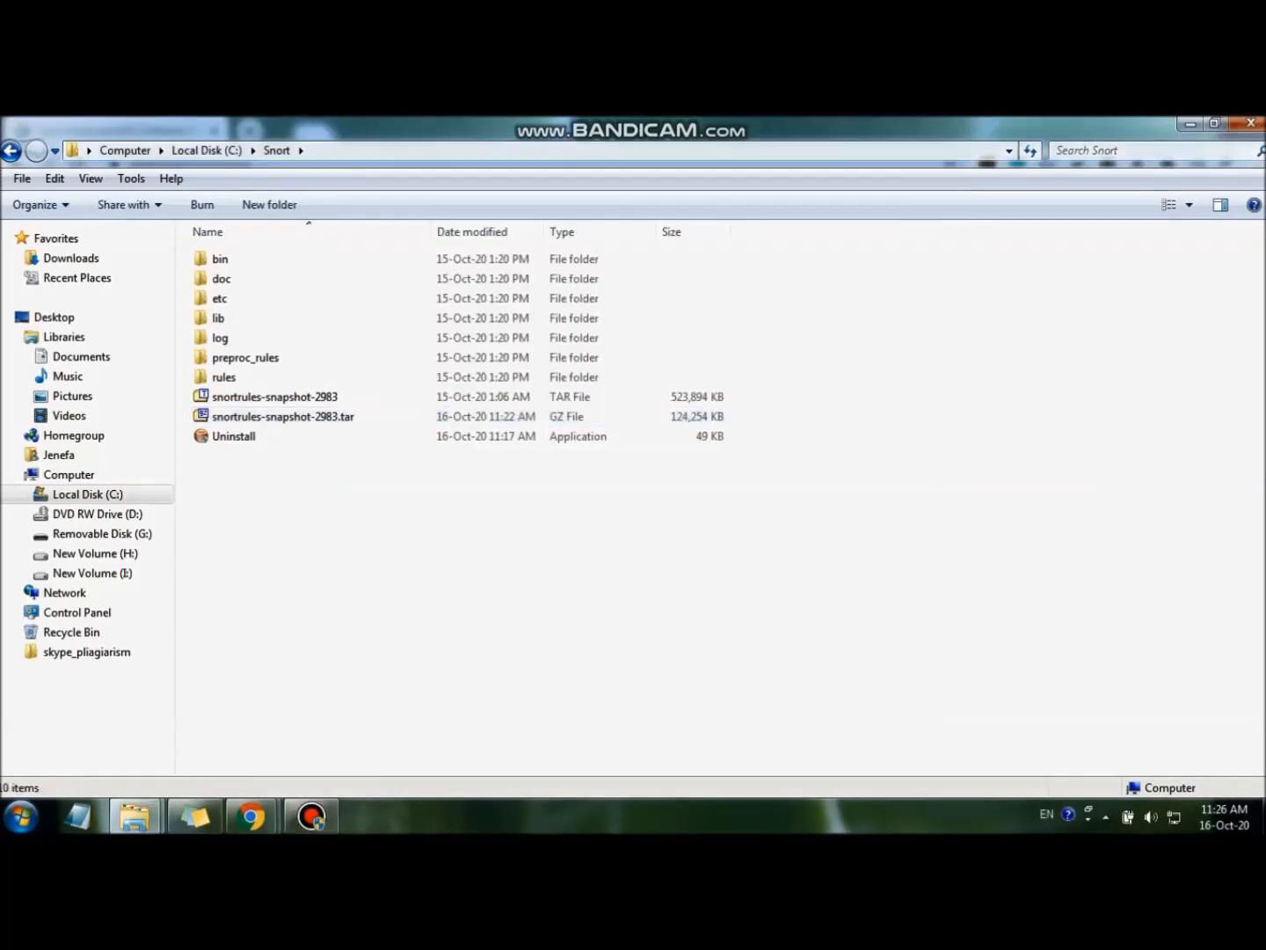
left_click(877, 202)
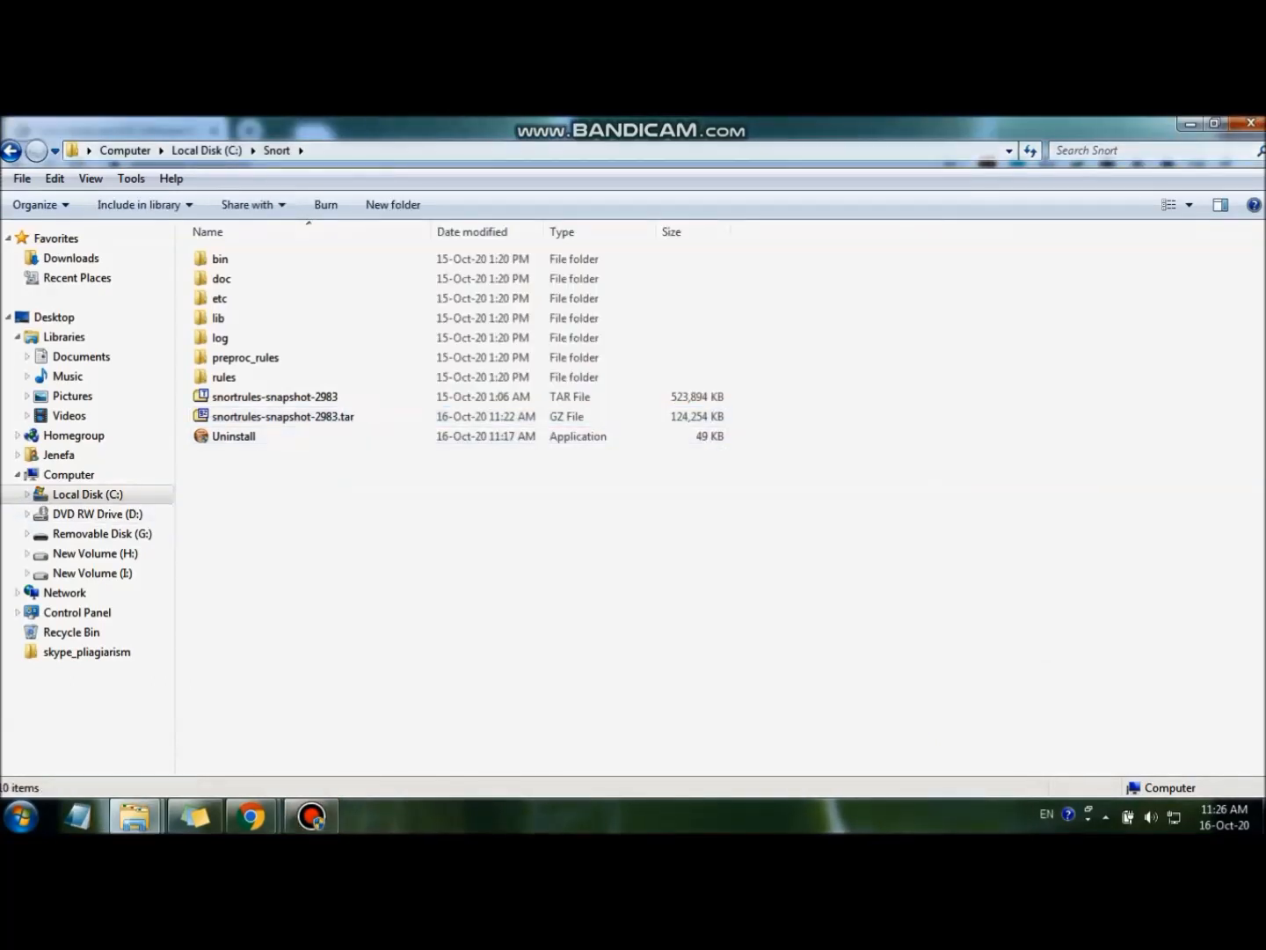
Extract the snortrules-snapshot-2983 TAR file into a snortrules-snapshot-2983 folder within C:\Snort.
left_click(275, 397)
right_click(264, 396)
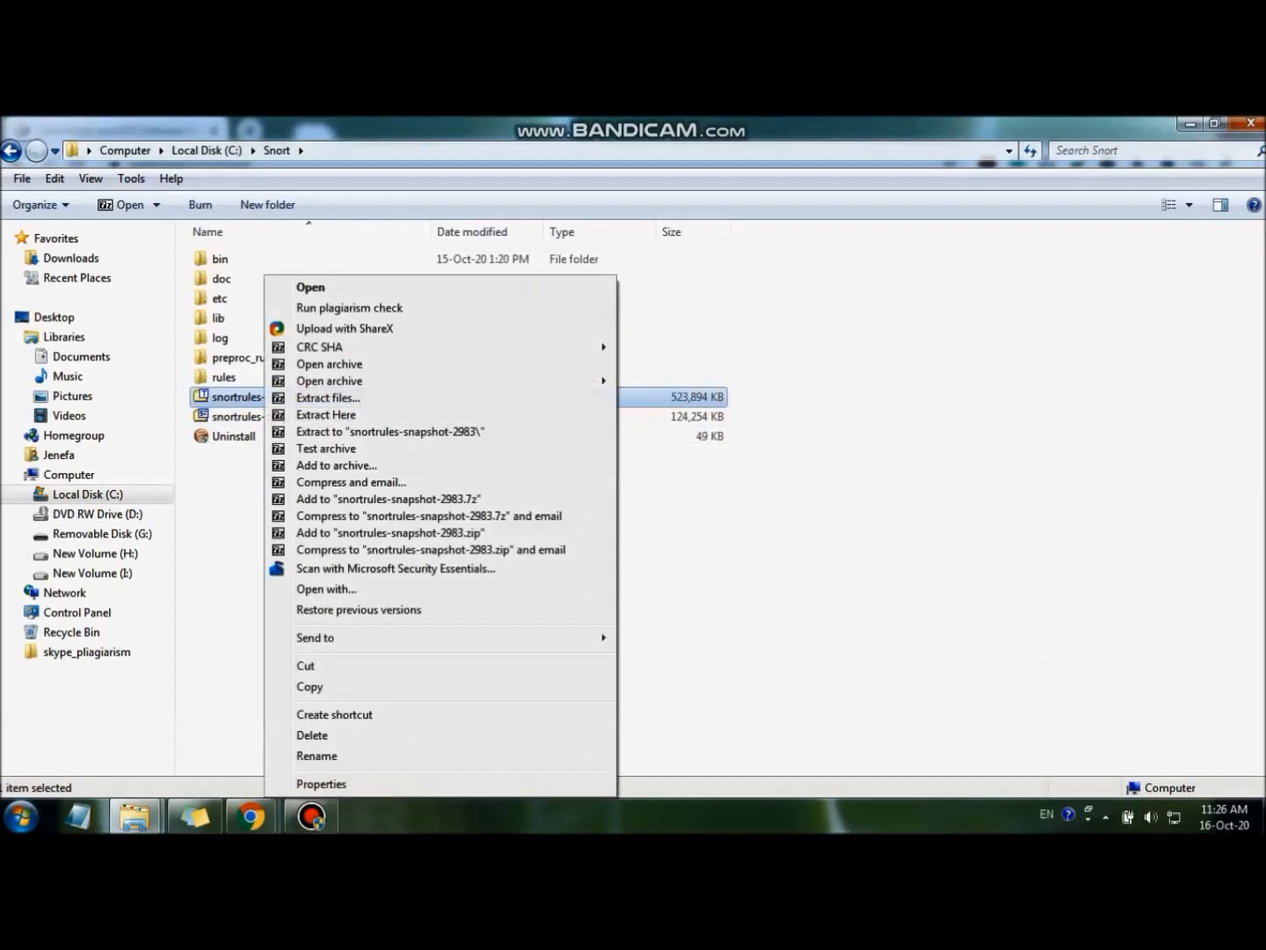
left_click(329, 398)
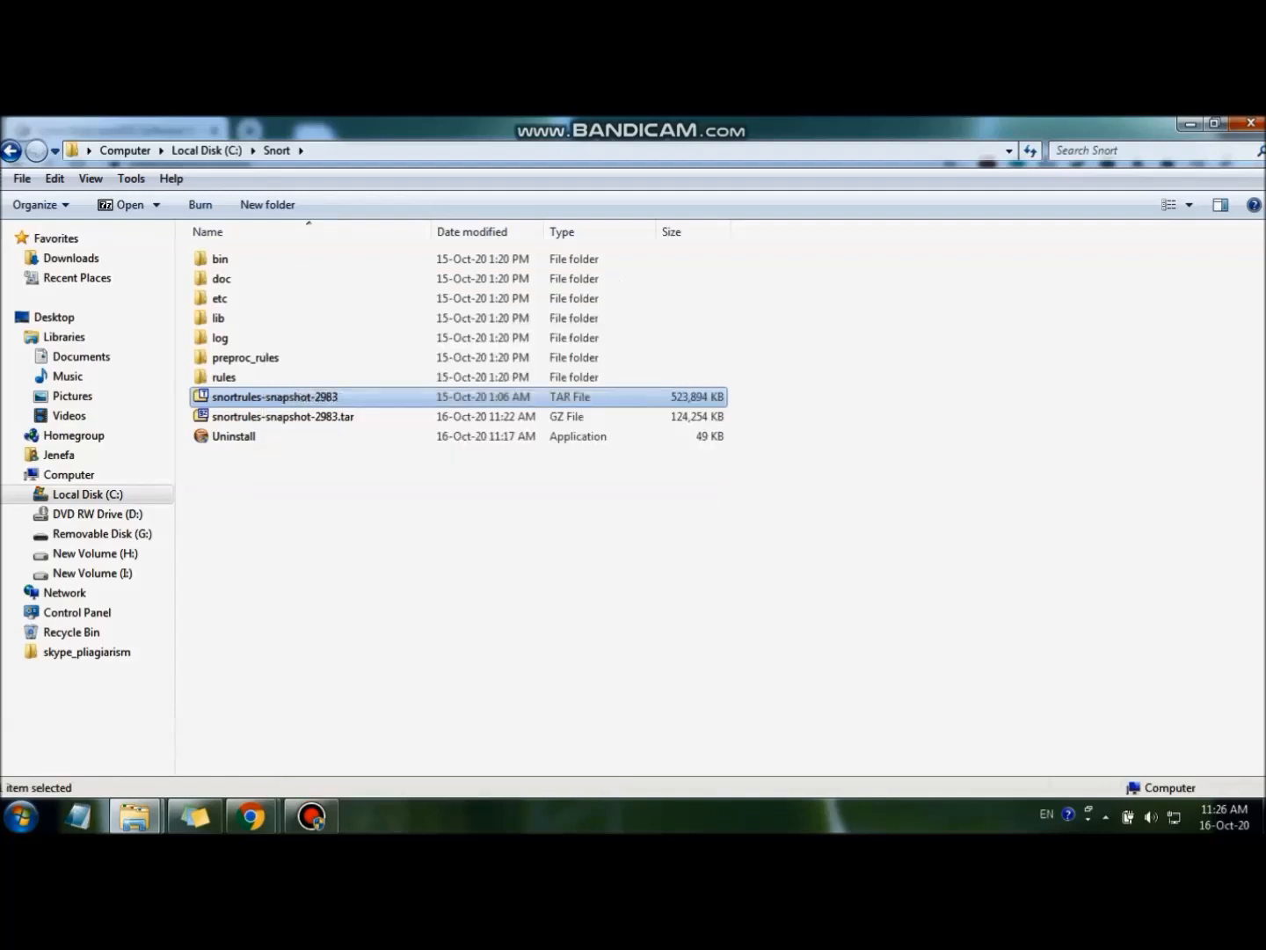
key("Return")
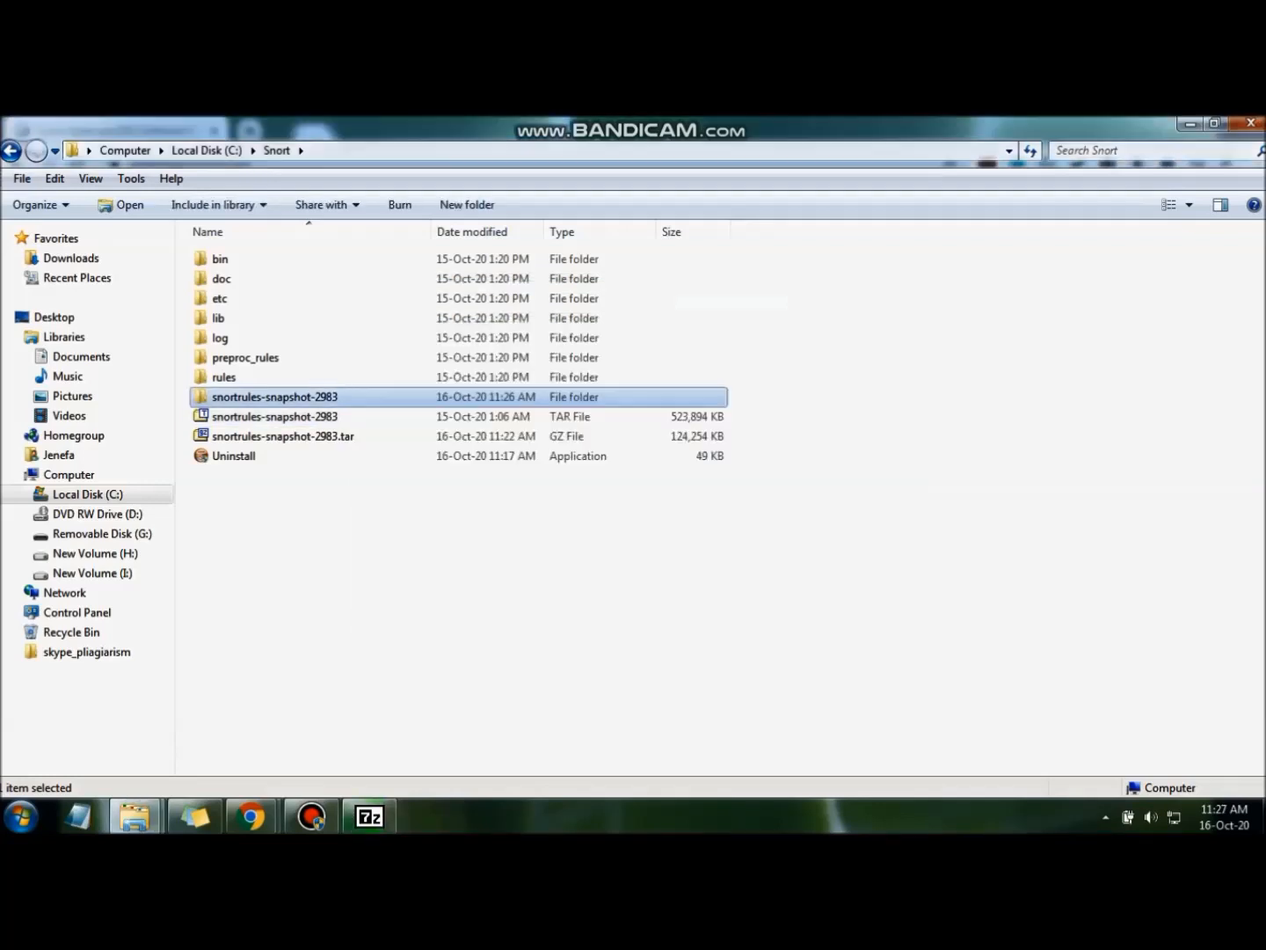
Examine the rule files in the extracted snortrules-snapshot-2983 folder's rules subfolder and return to the Snort folder.
key("Return")
left_click(225, 259)
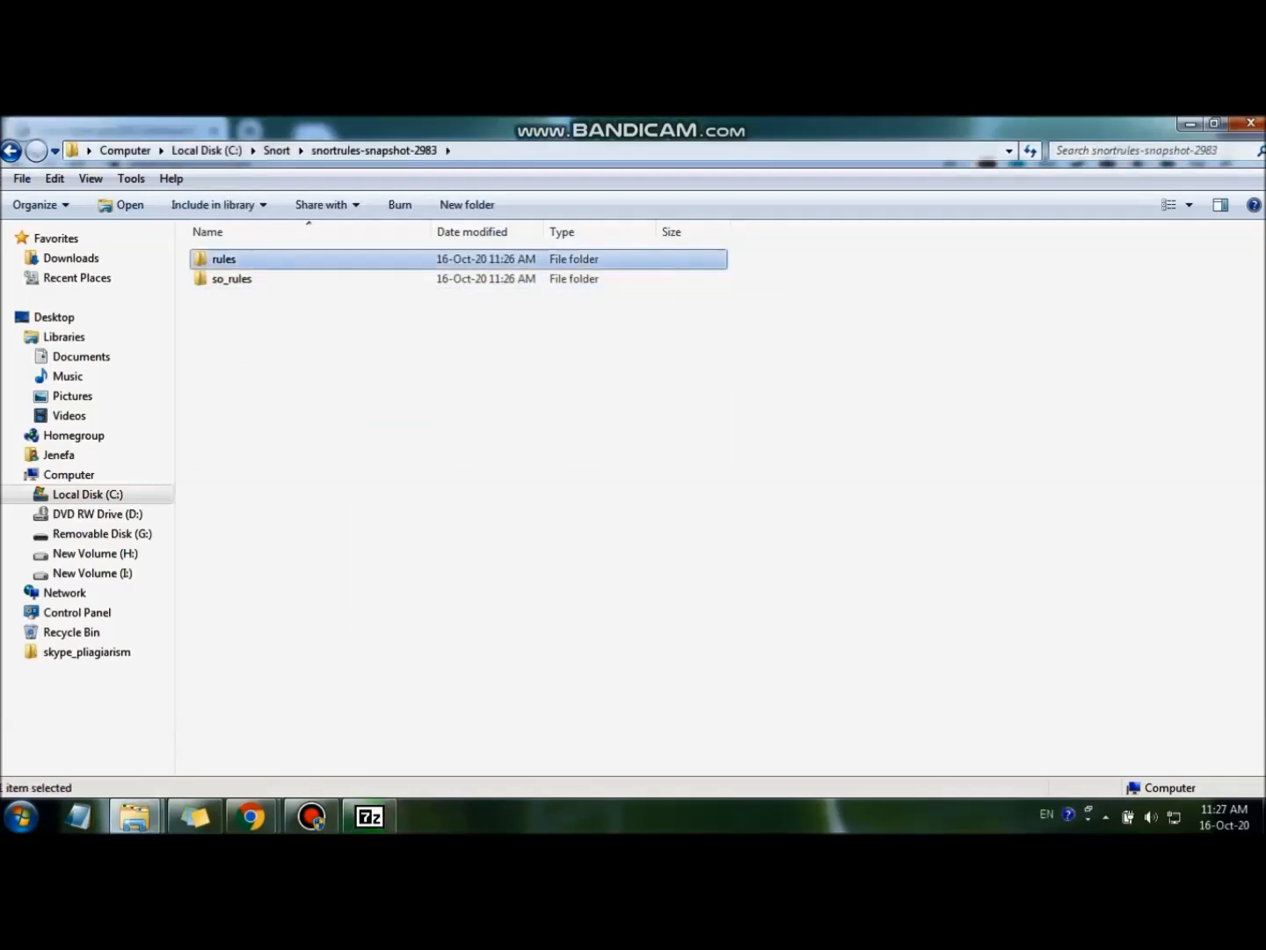
double_click(223, 259)
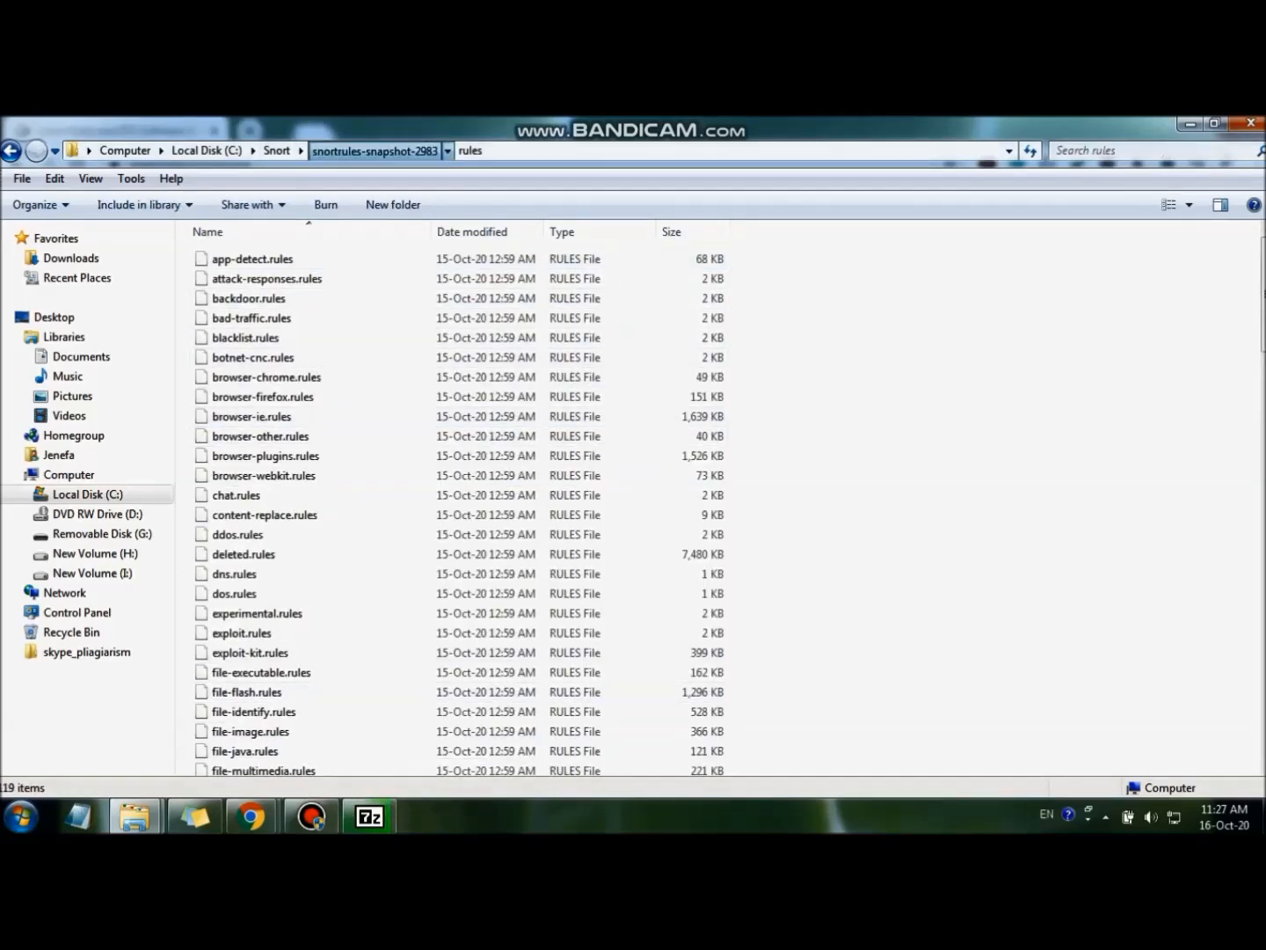
left_click(374, 150)
left_click(276, 151)
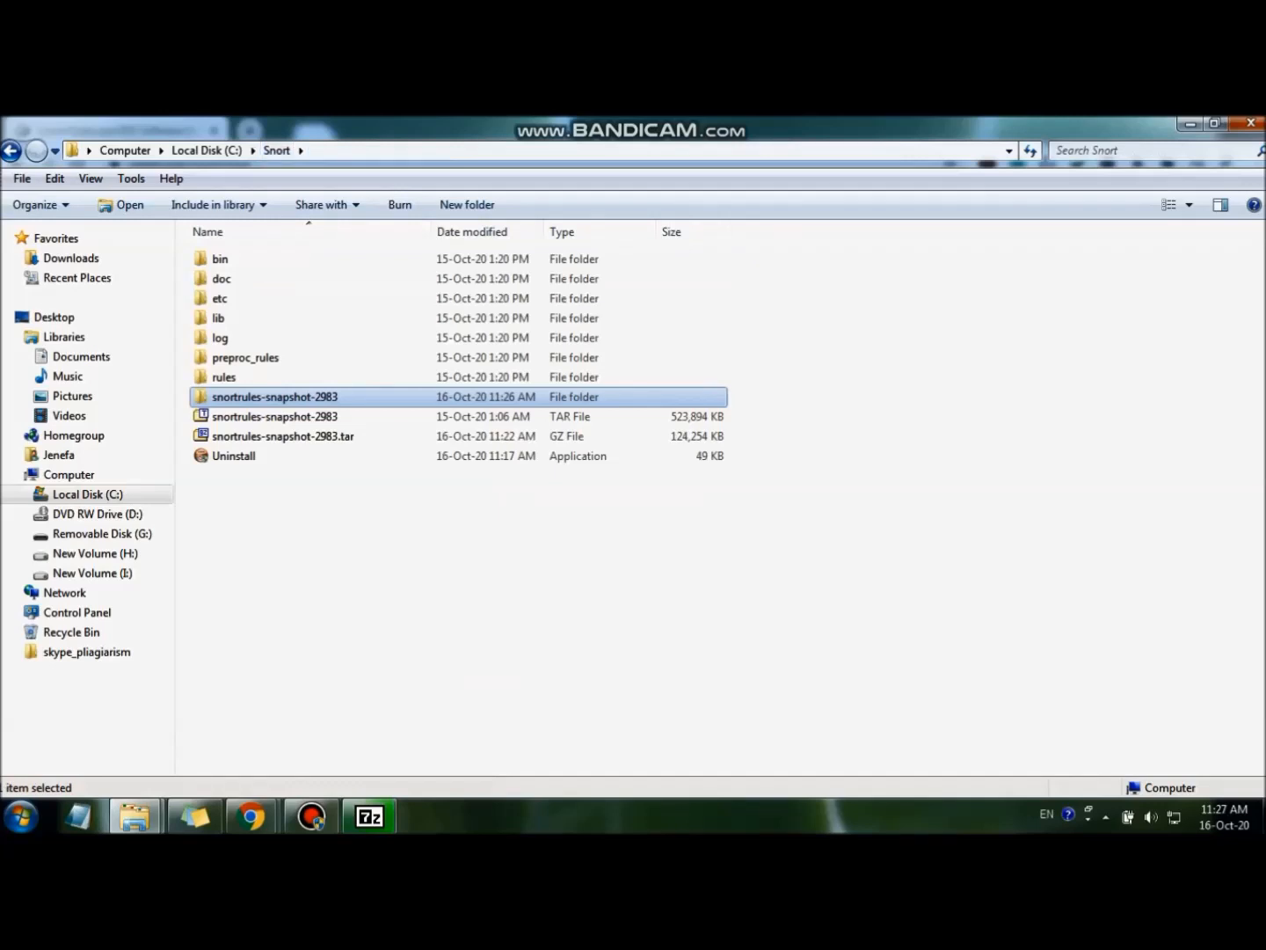
key("alt+Tab")
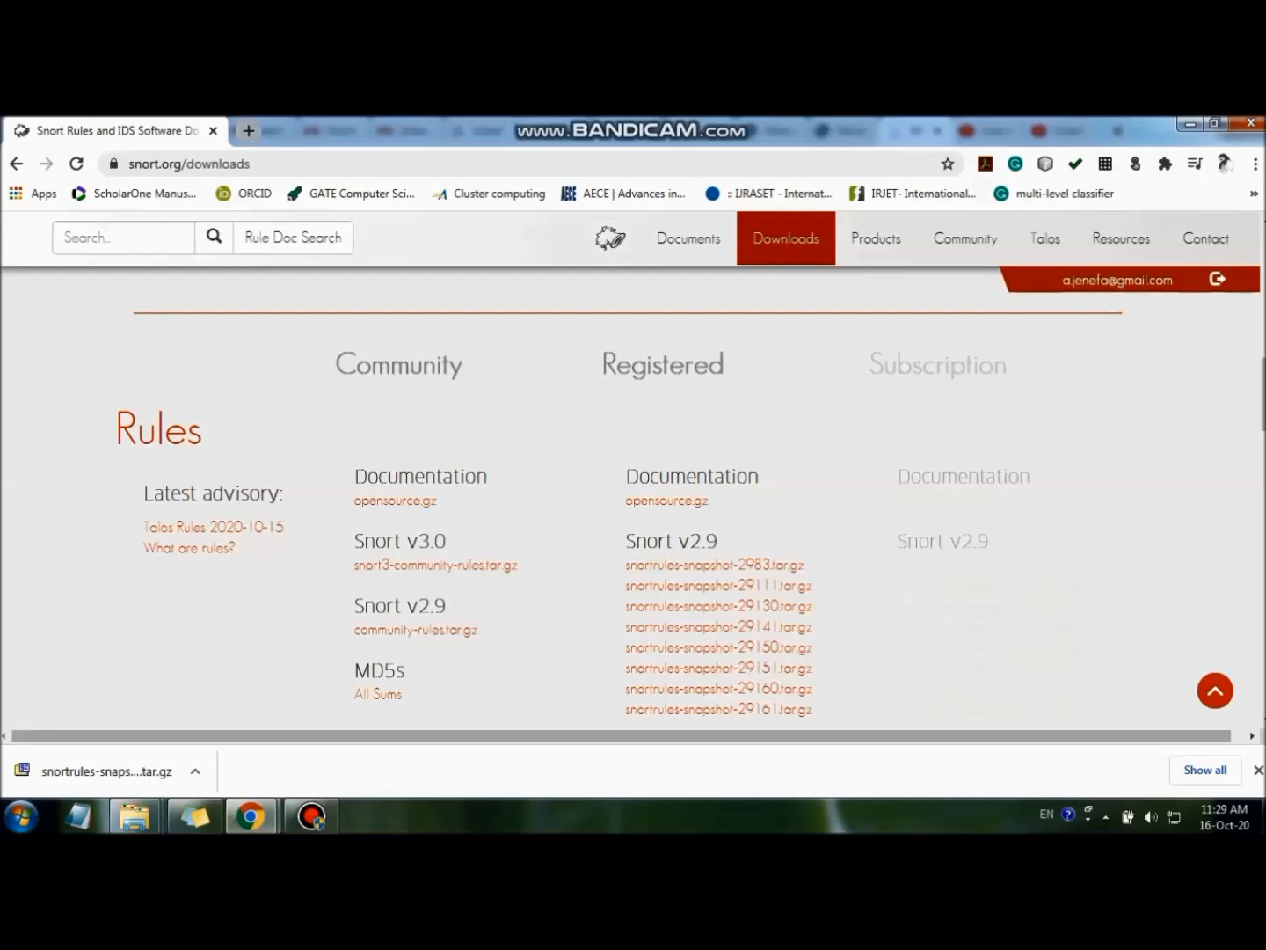
key("ctrl+t")
type("https://www.winpcap.org/install/")
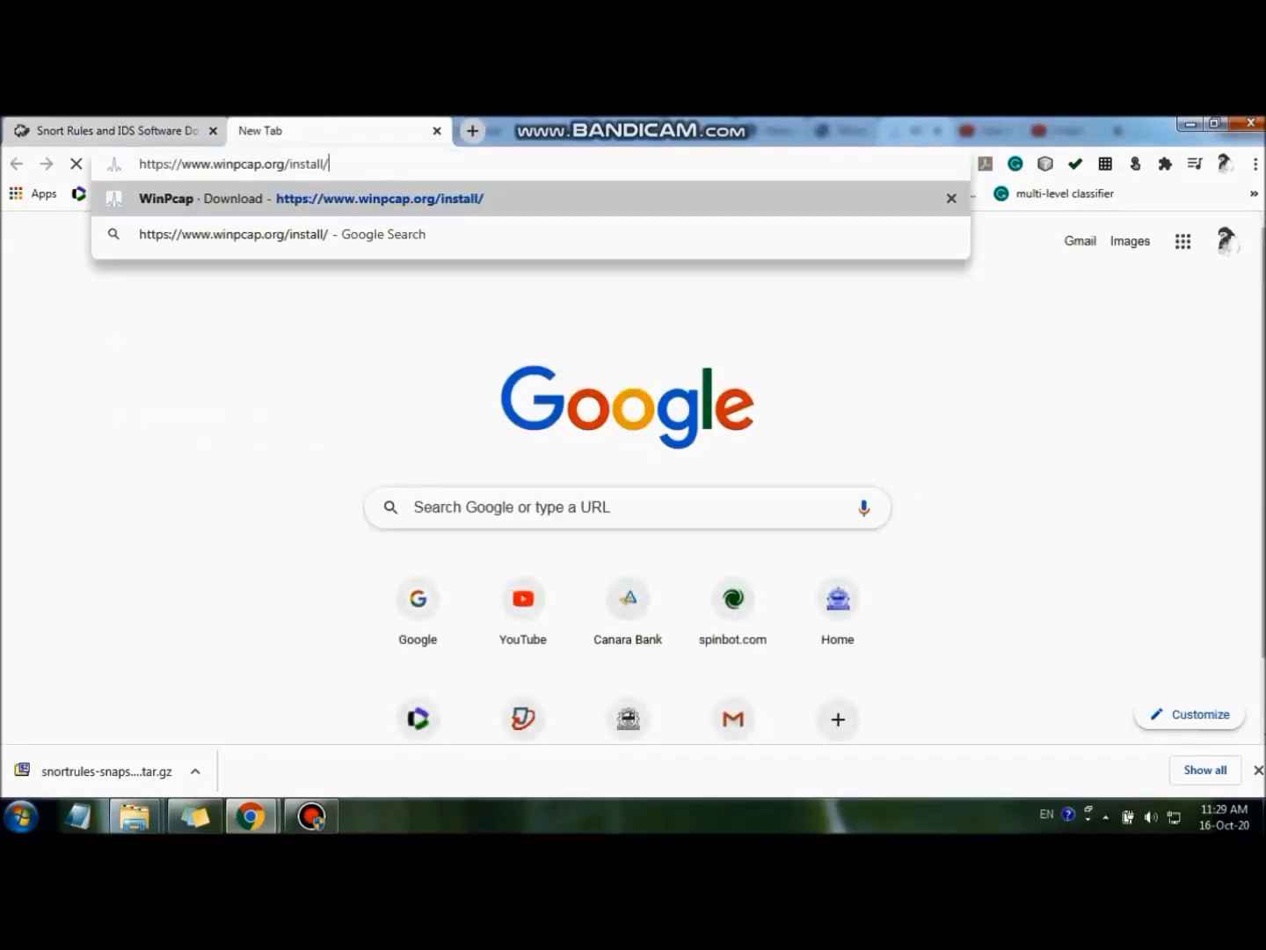
key("Return")
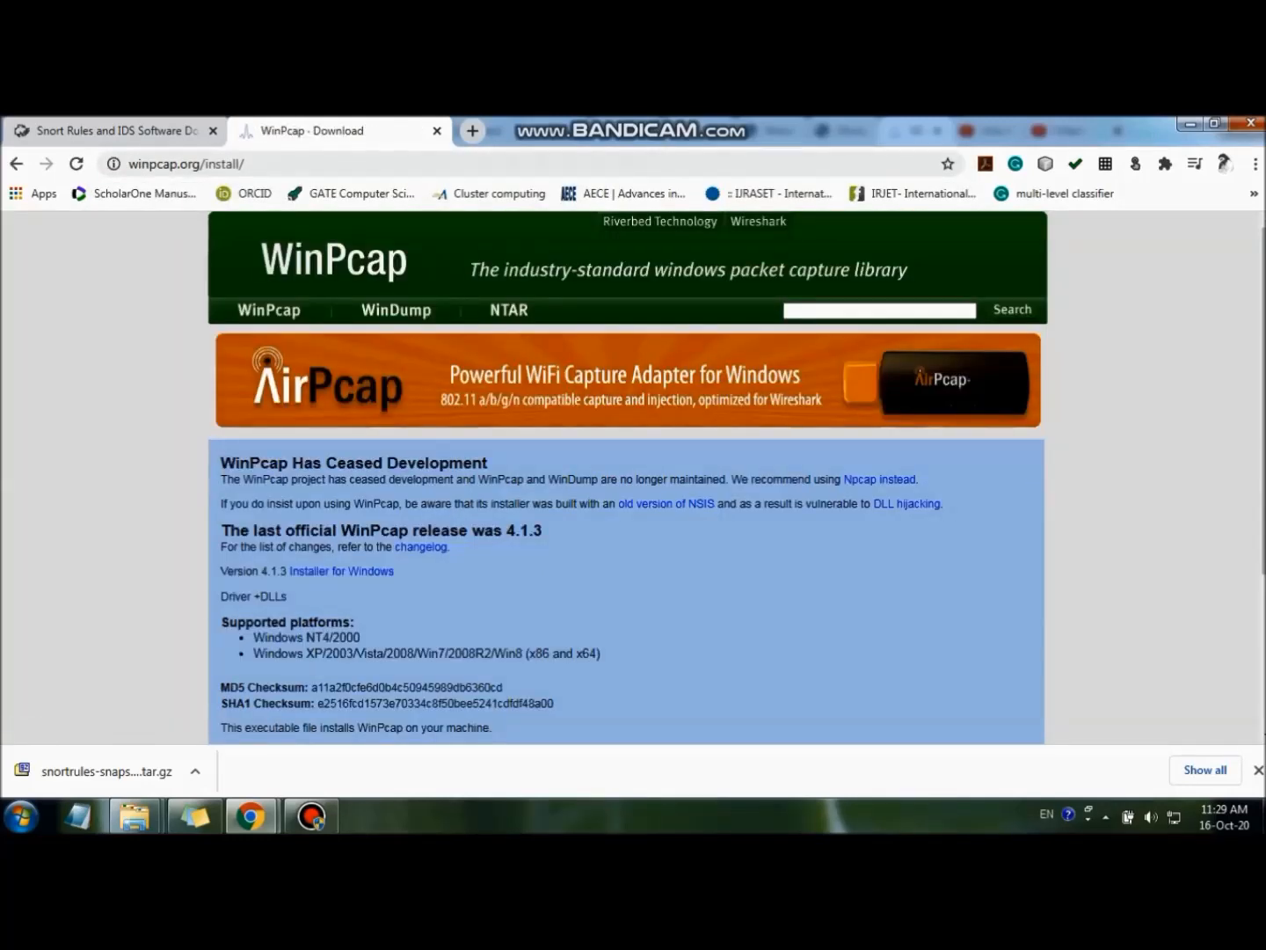
Download the WinPcap version 4.1.3 Installer for Windows from the WinPcap download page.
scroll(634, 475, "down", 2)
scroll(634, 476, "up", 2)
scroll(633, 474, "down", 3)
scroll(633, 474, "up", 2)
scroll(341, 551, "up", 1)
left_click(342, 551)
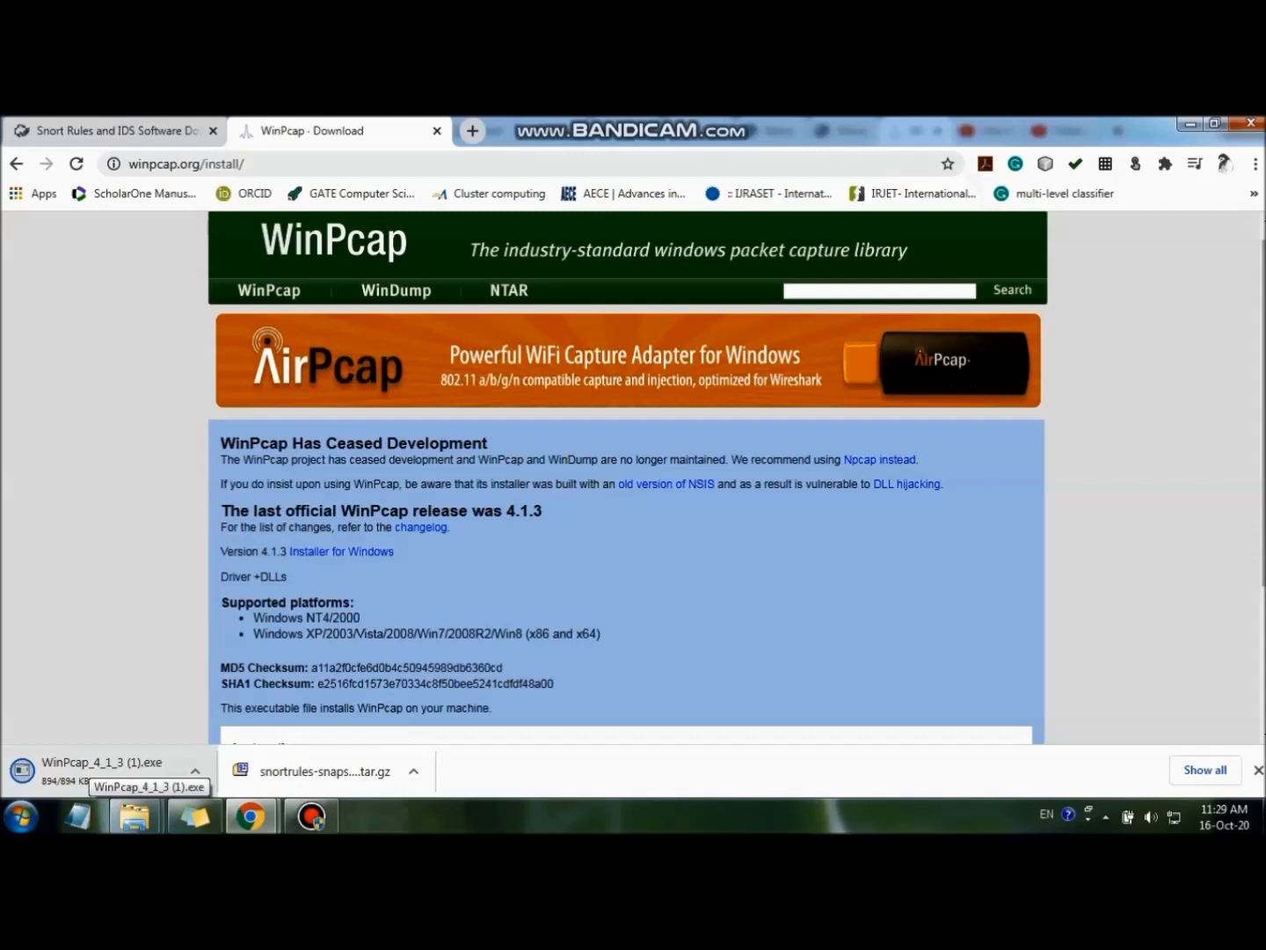
Run the downloaded WinPcap 4.1.3 installer, force the installation, accept the license agreement and finish the setup wizard.
left_click(97, 769)
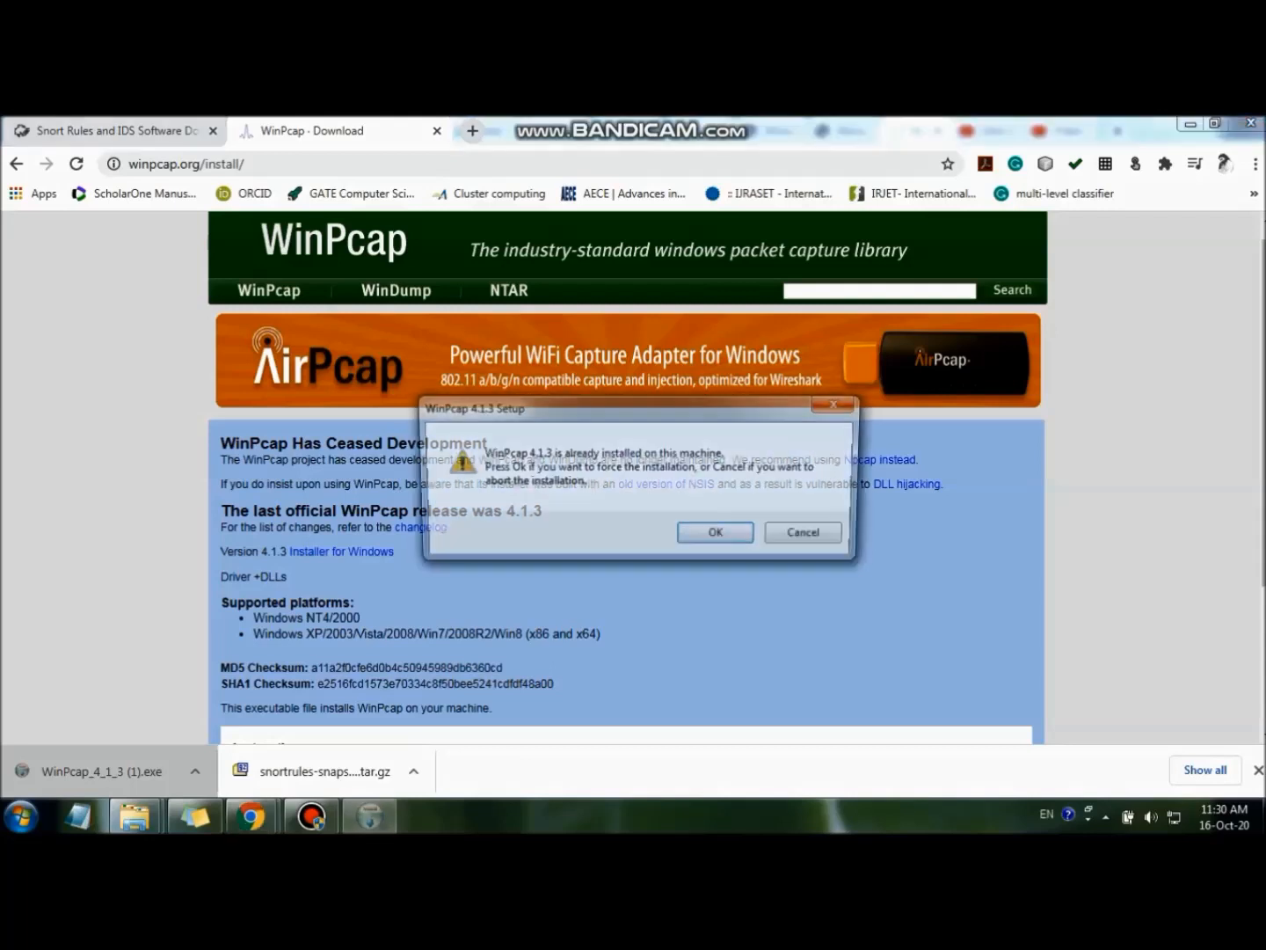
key("Return")
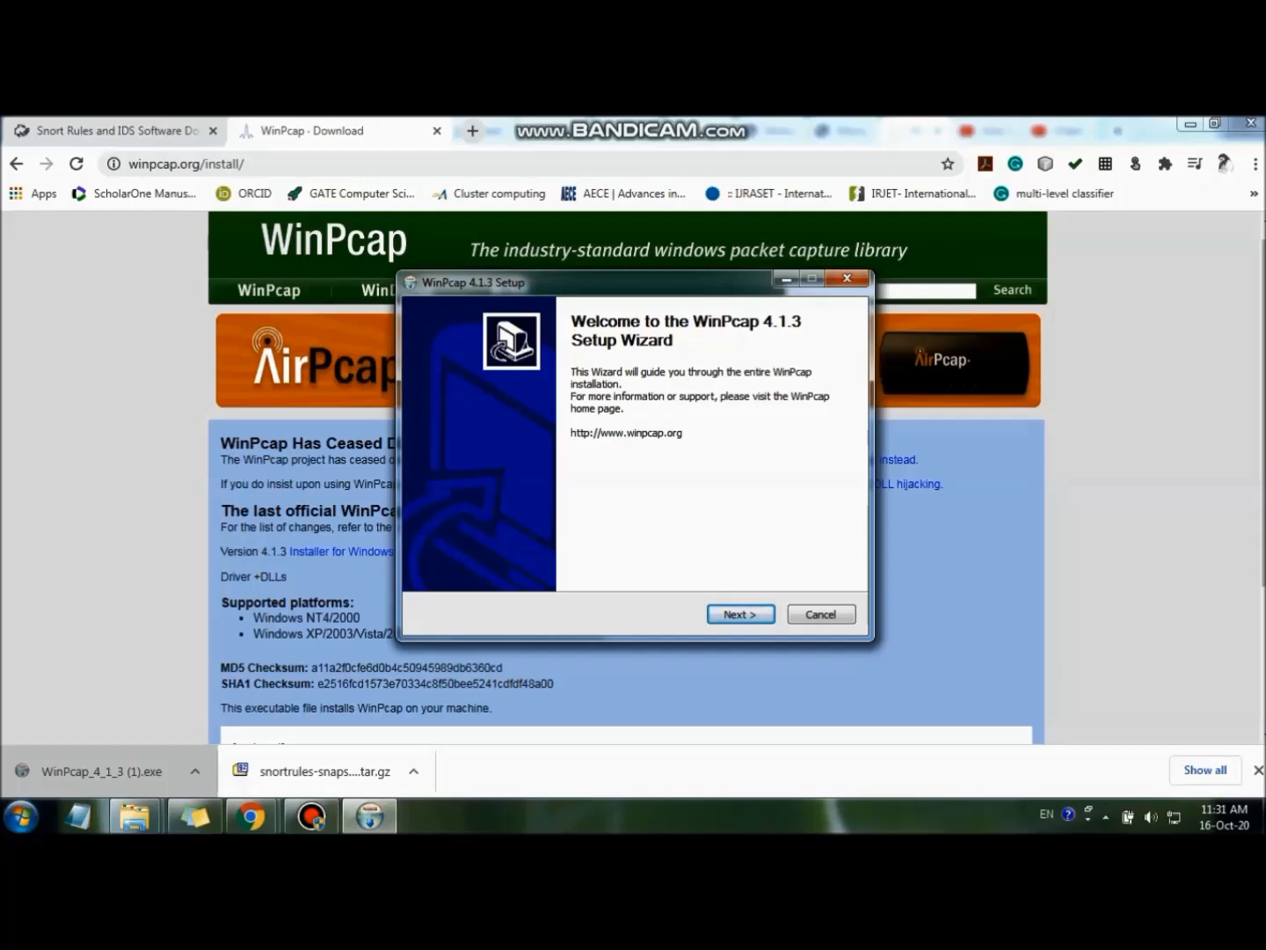
key("Return")
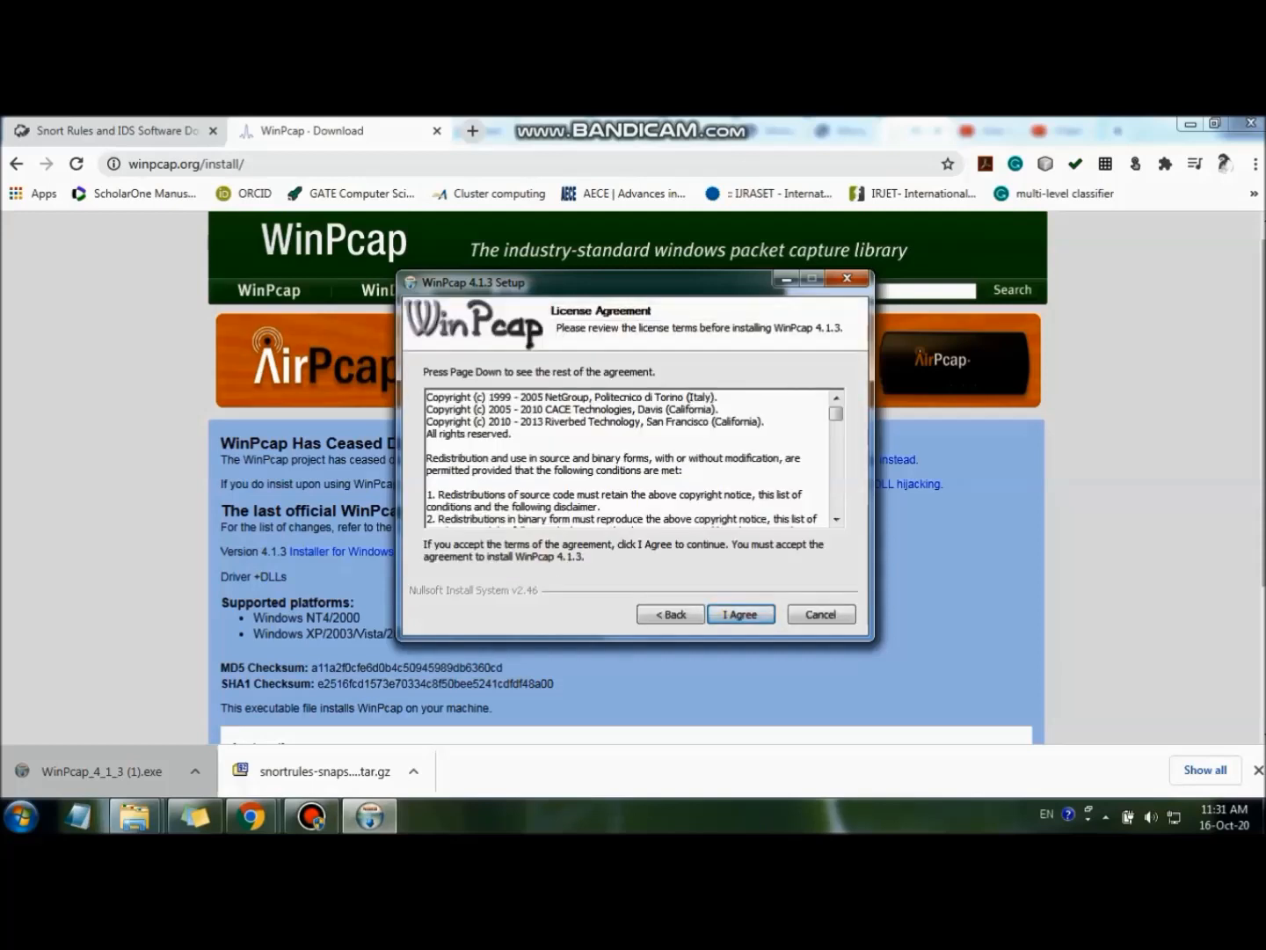
key("Return")
key("Return")
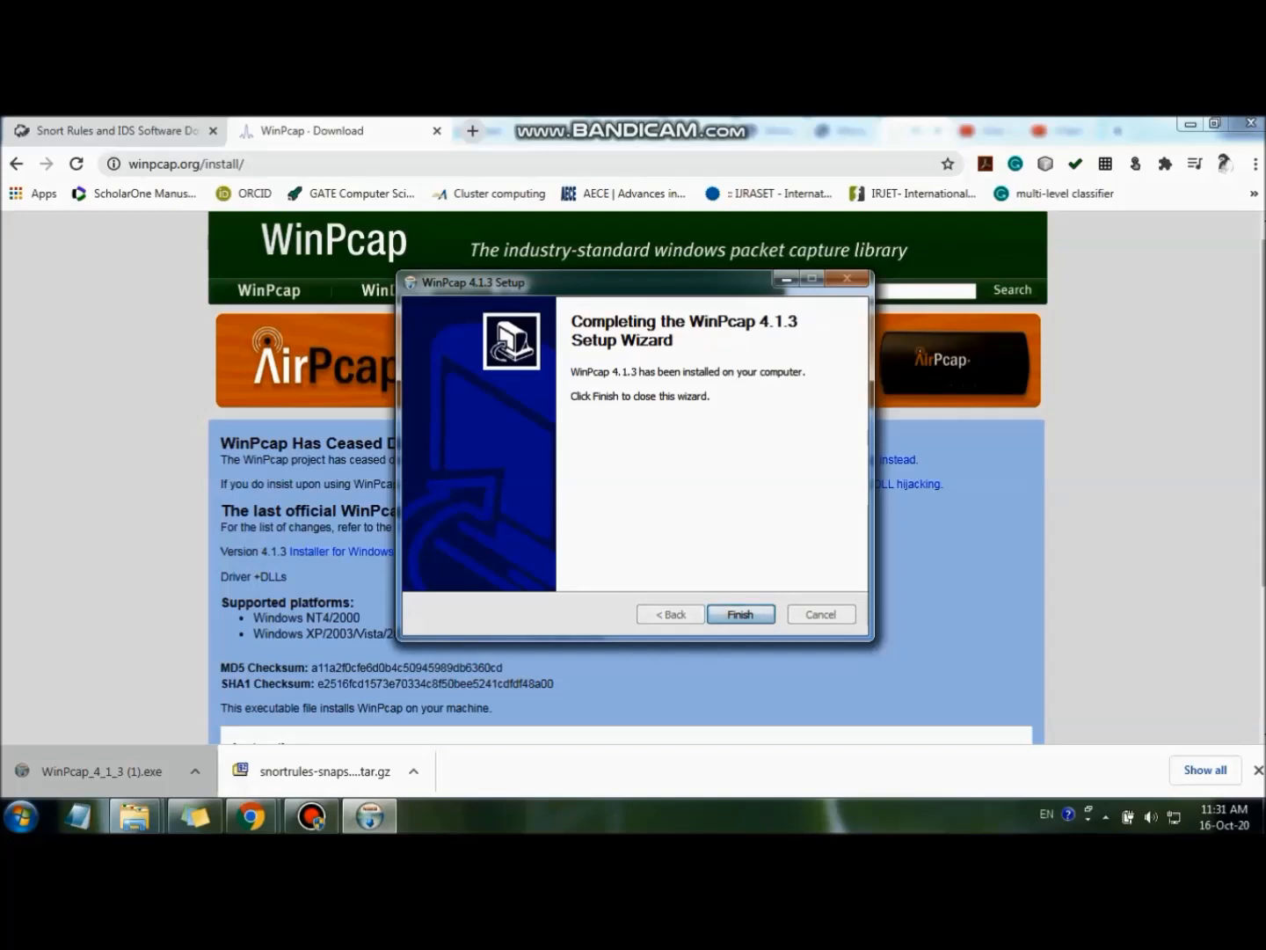
key("Return")
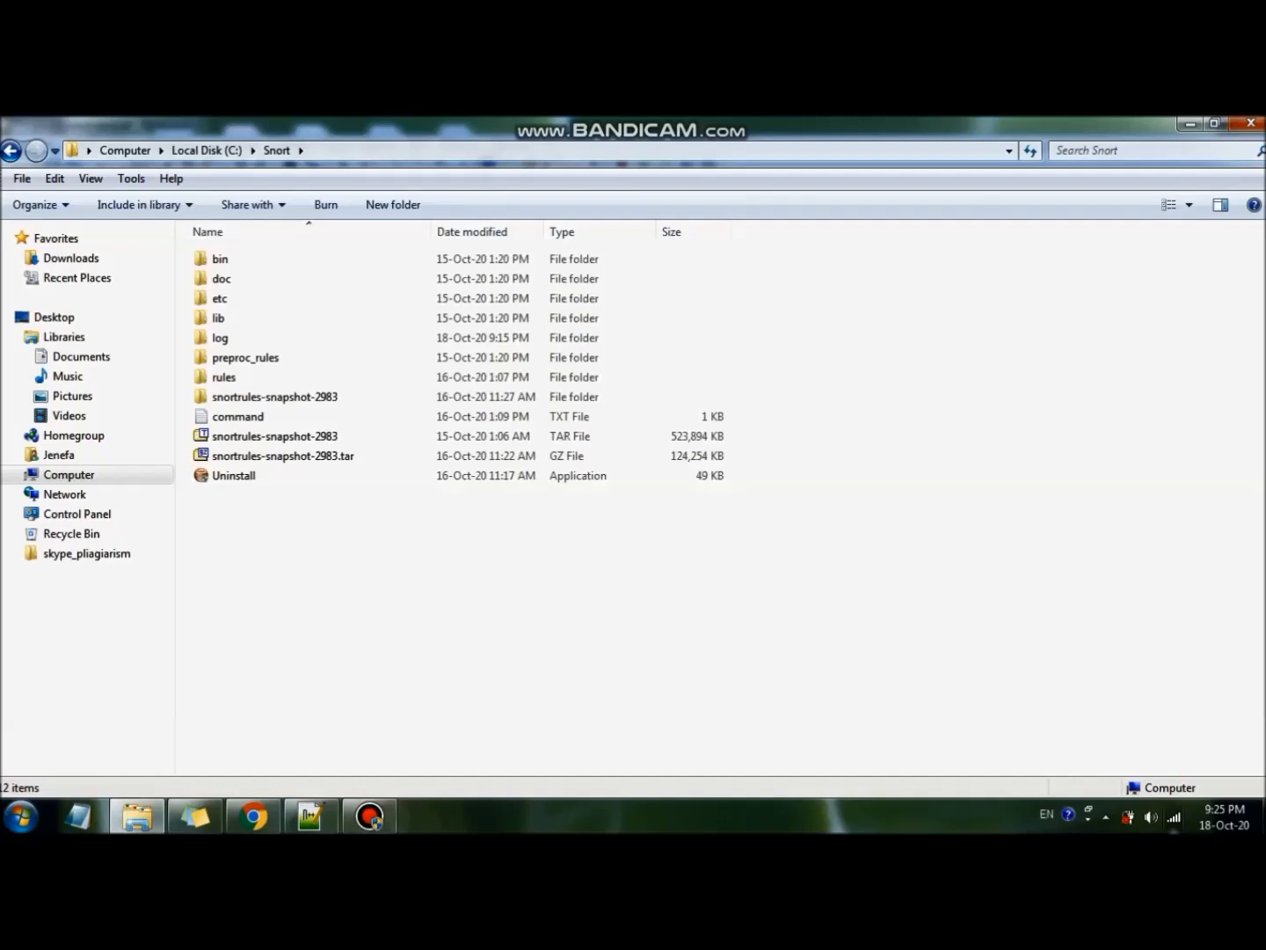
In Windows Explorer, compare the rule files in snortrules-snapshot-2983\rules with those in C:\Snort\rules.
double_click(274, 397)
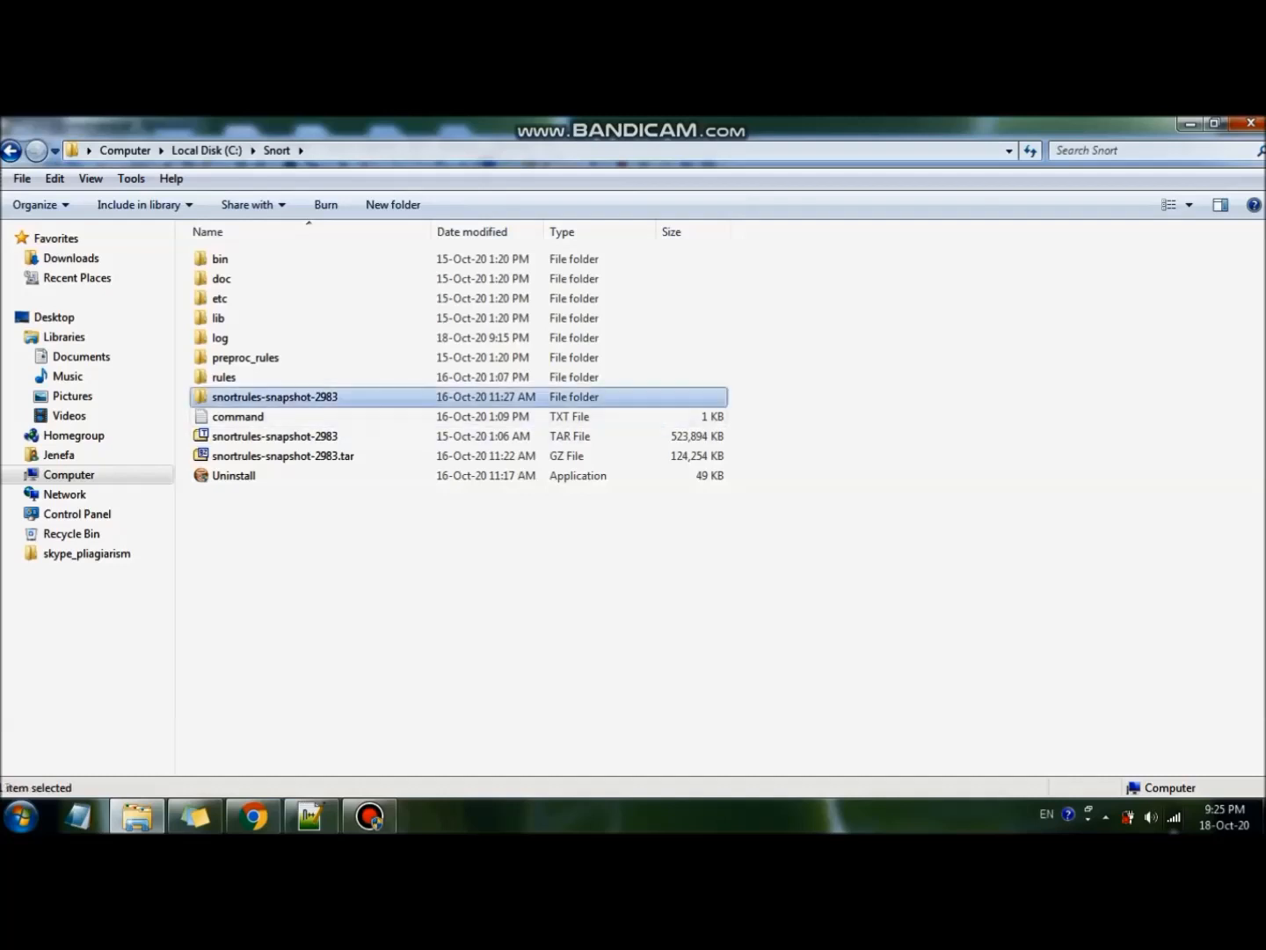
double_click(264, 297)
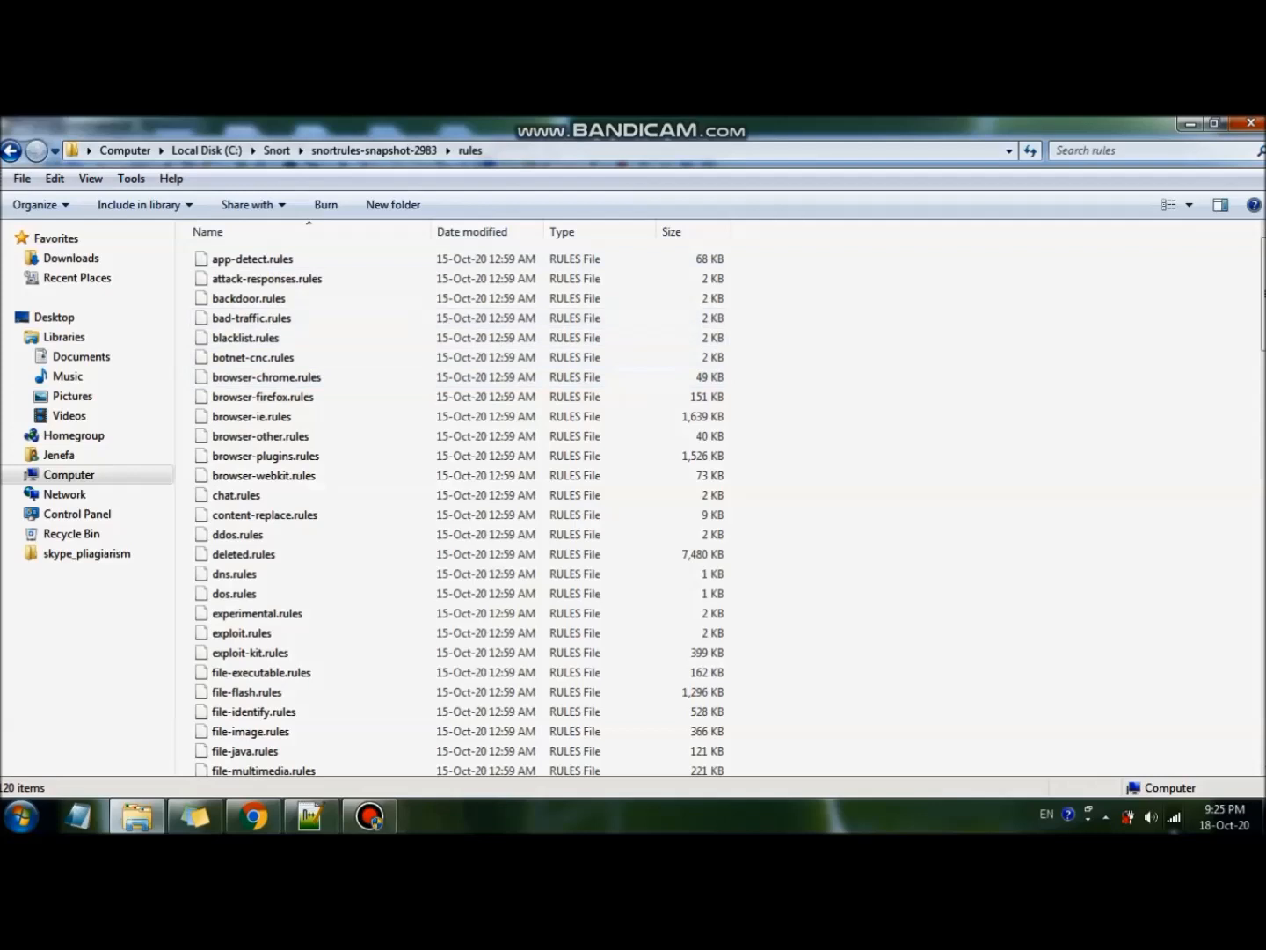
left_click_drag(909, 260, 571, 758)
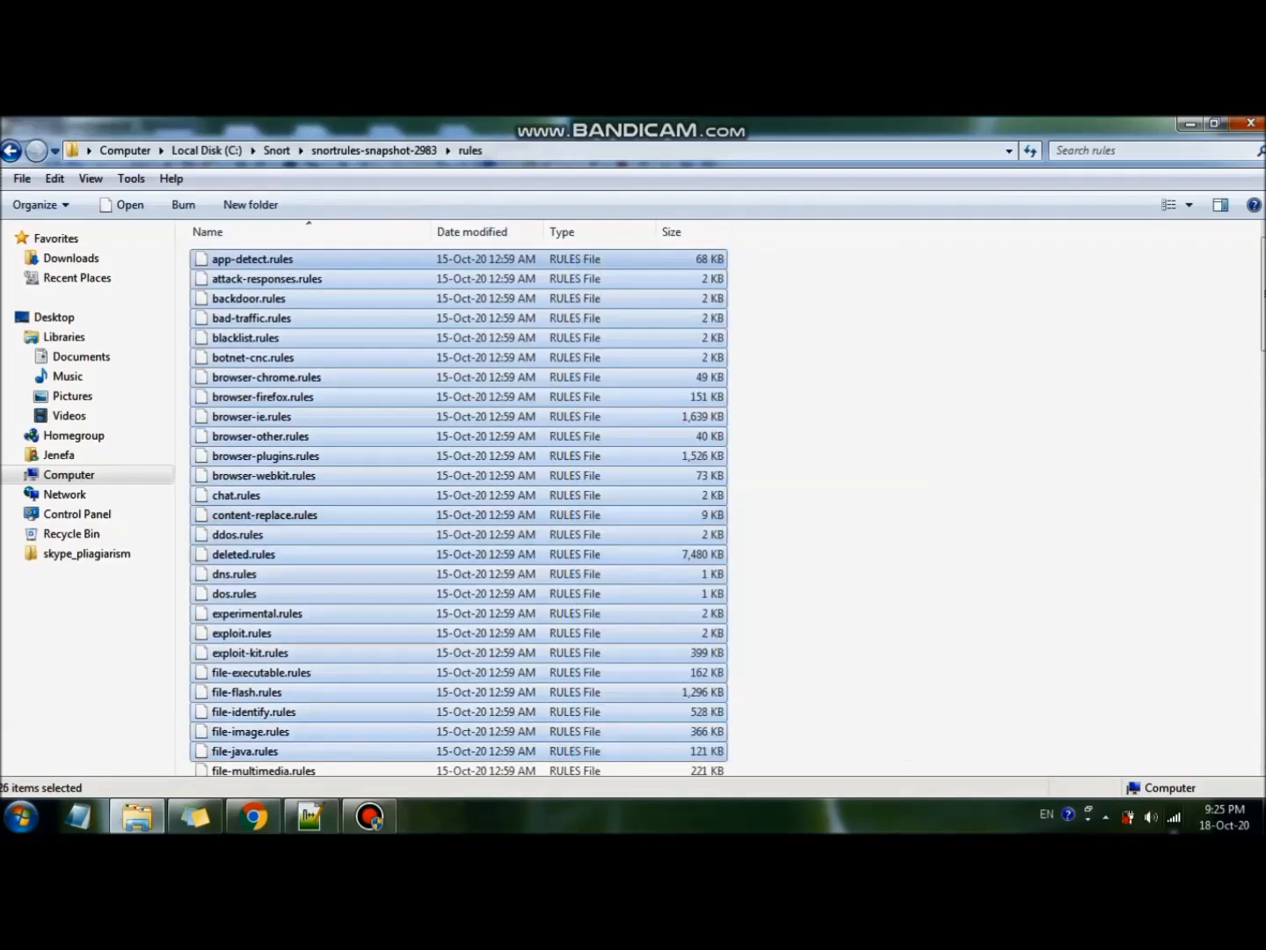
left_click(277, 151)
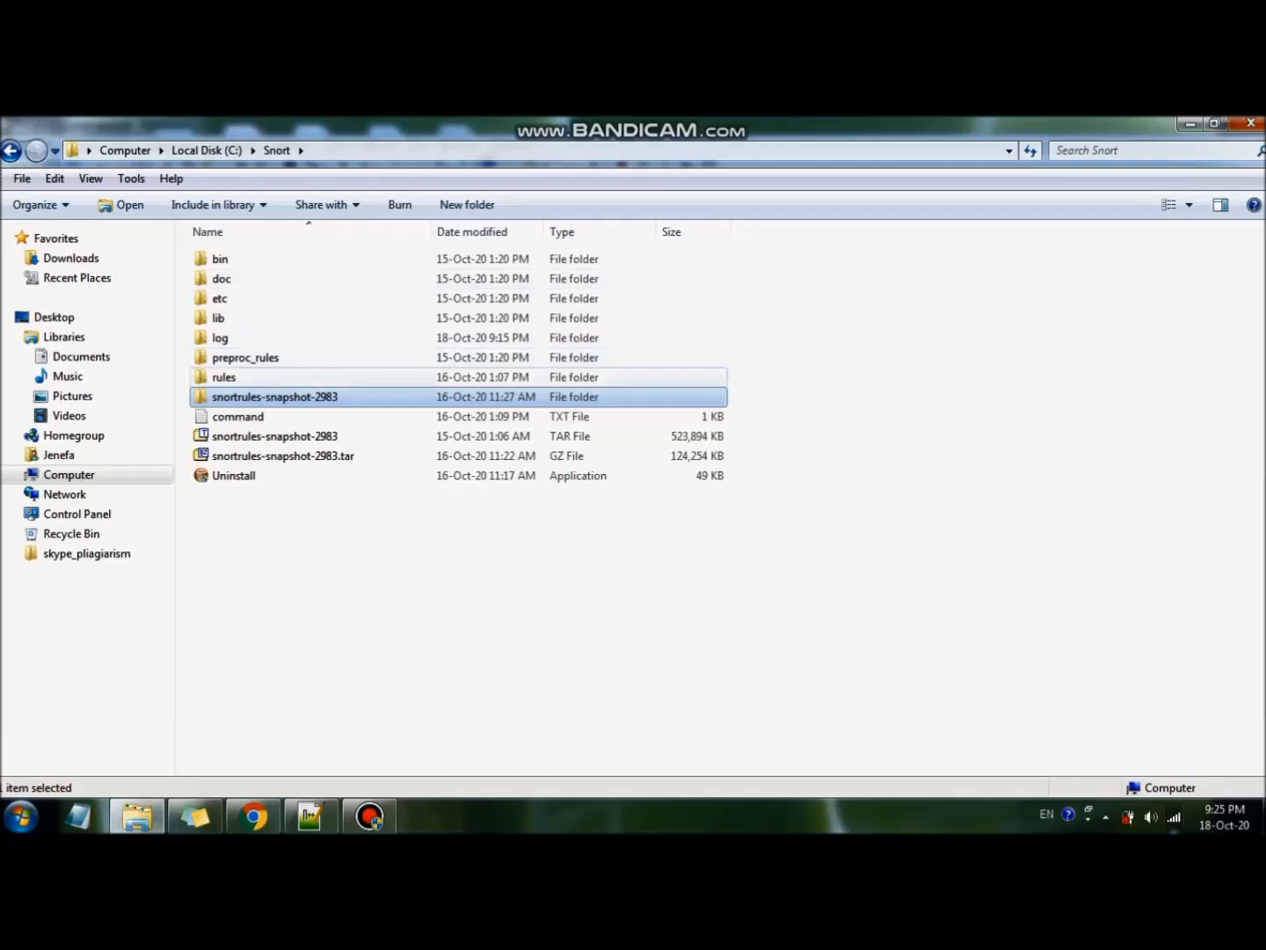
double_click(225, 376)
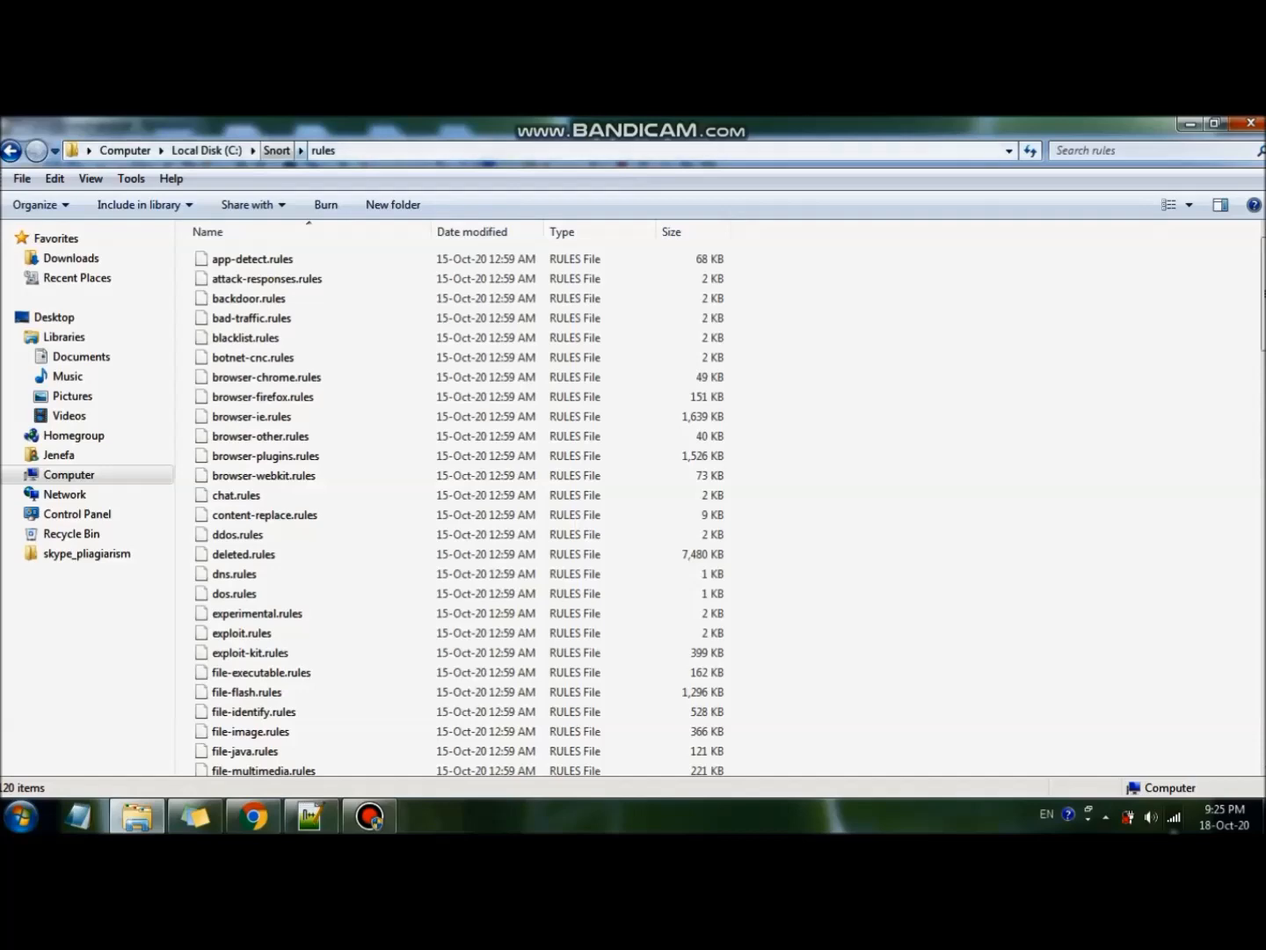
left_click(277, 151)
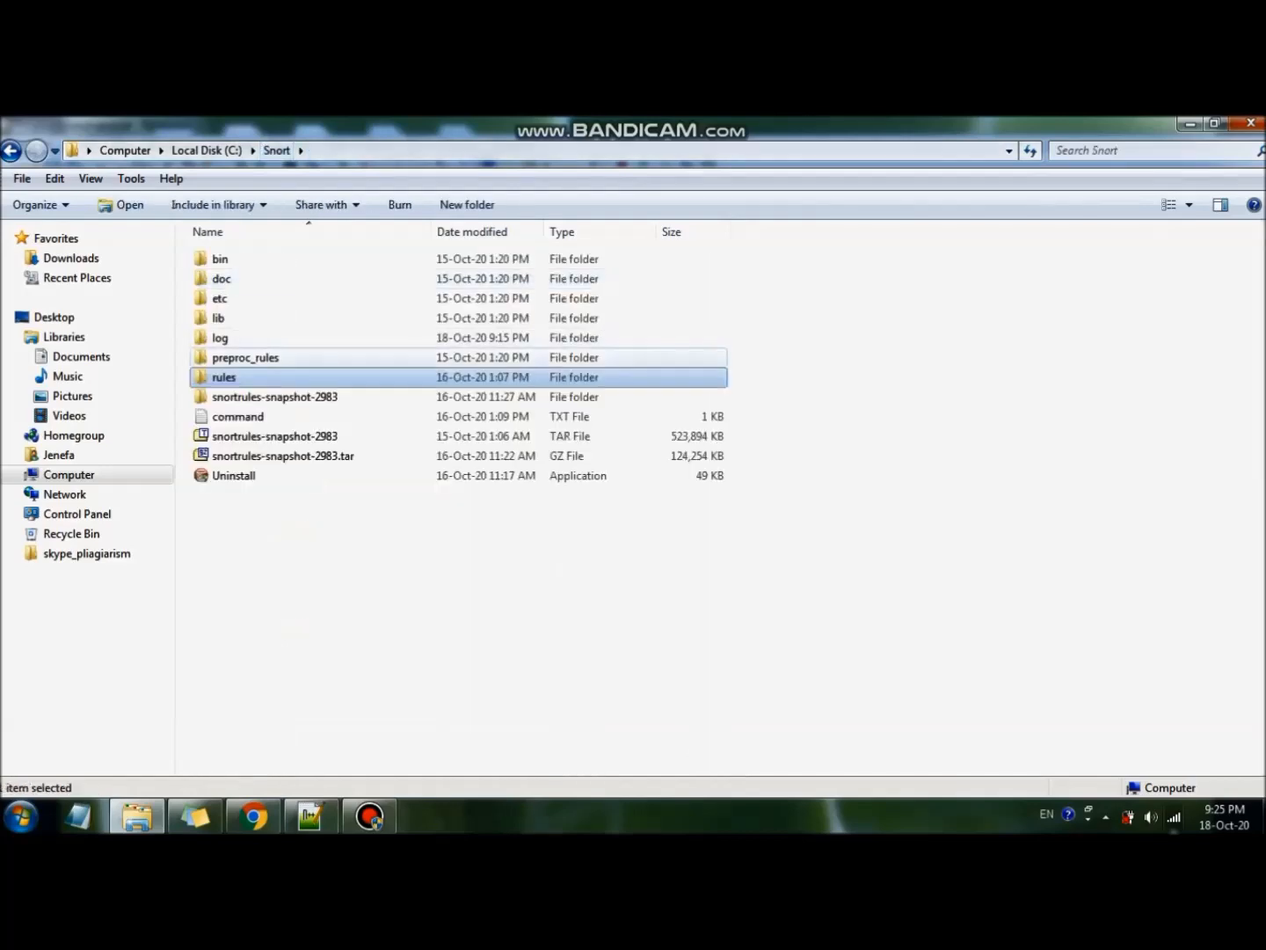
double_click(222, 380)
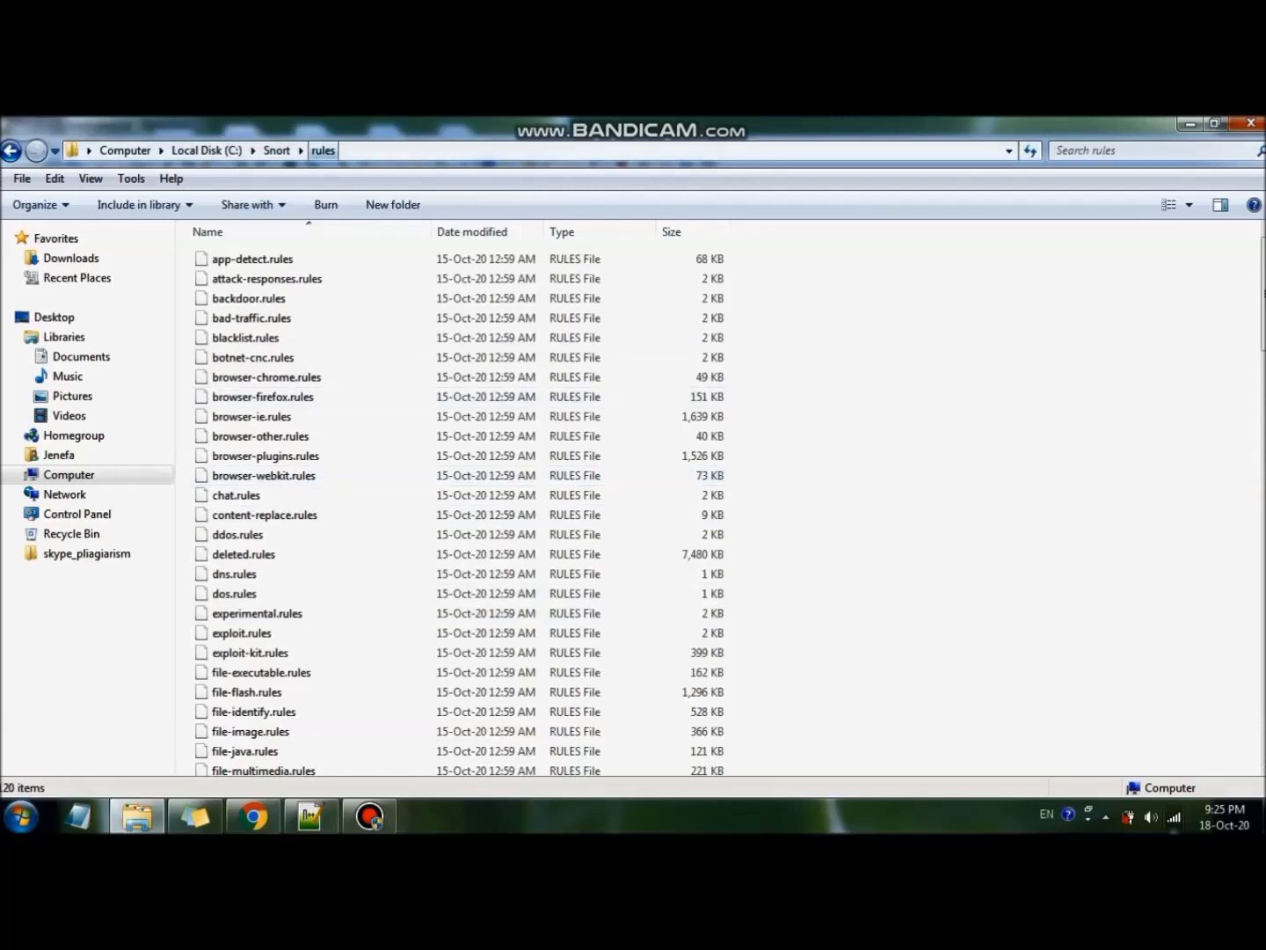
left_click(277, 151)
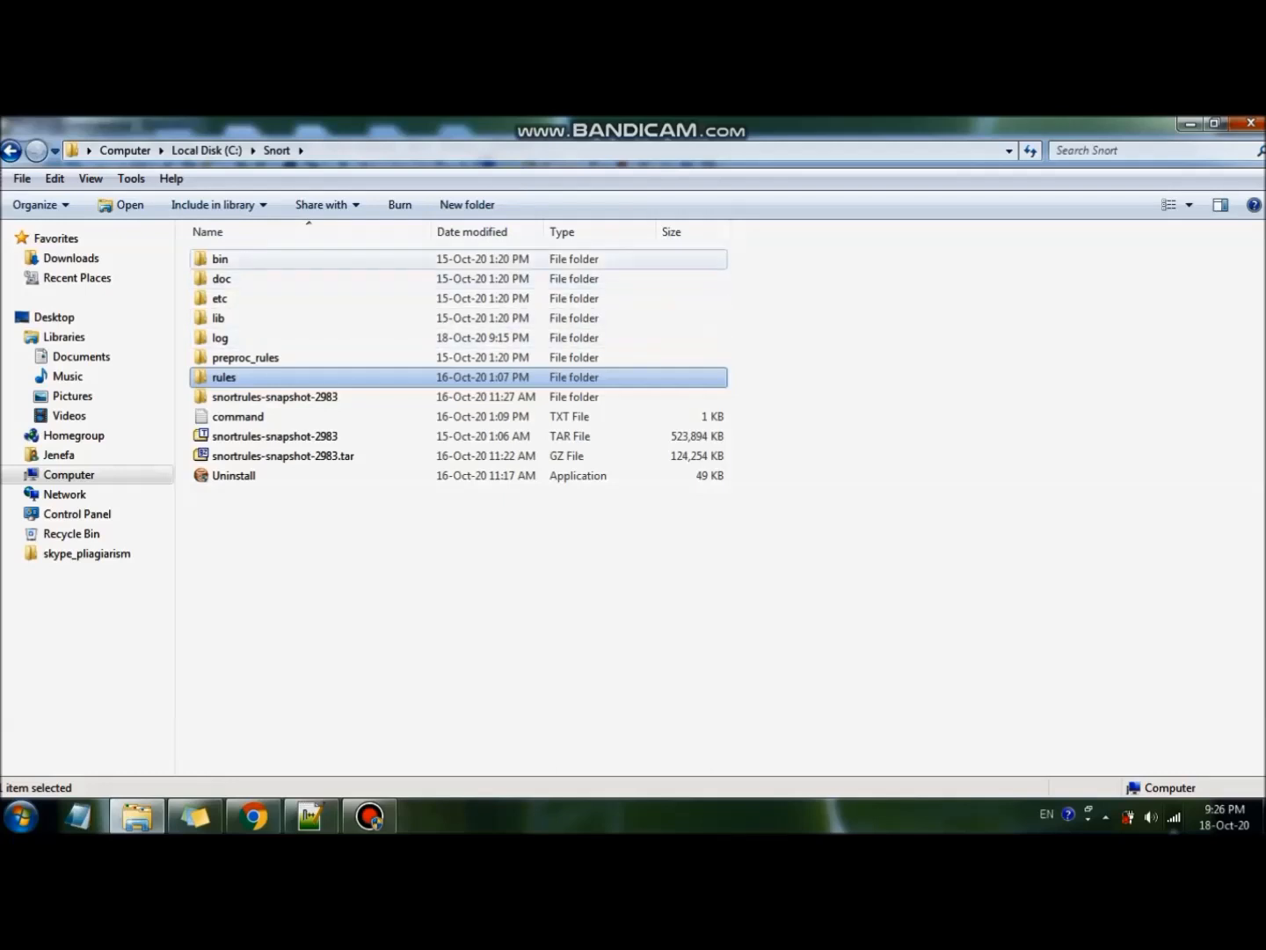
Run the snort application from C:\Snort\bin as administrator and stop its packet capture.
double_click(219, 258)
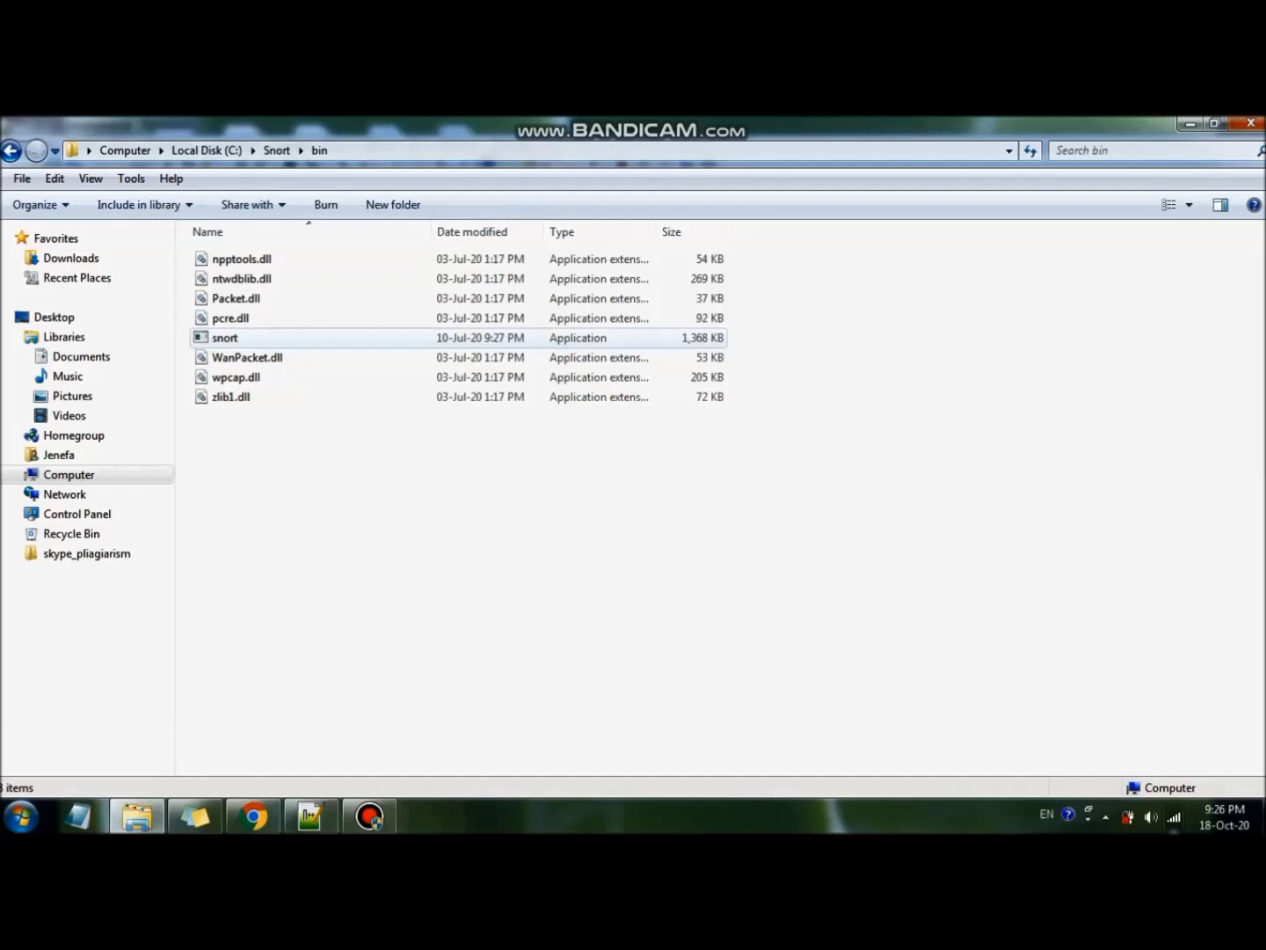
right_click(215, 338)
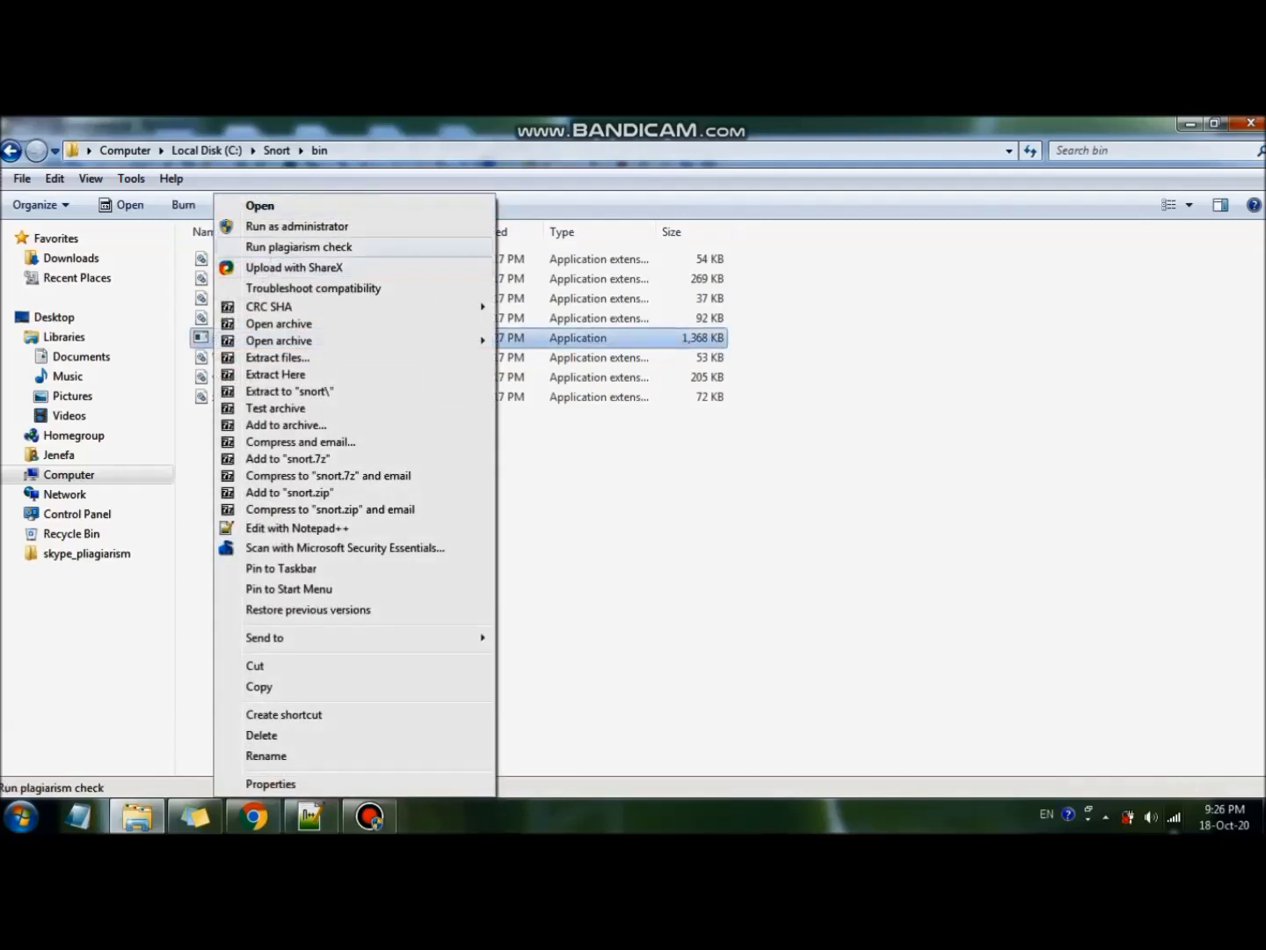
left_click(290, 226)
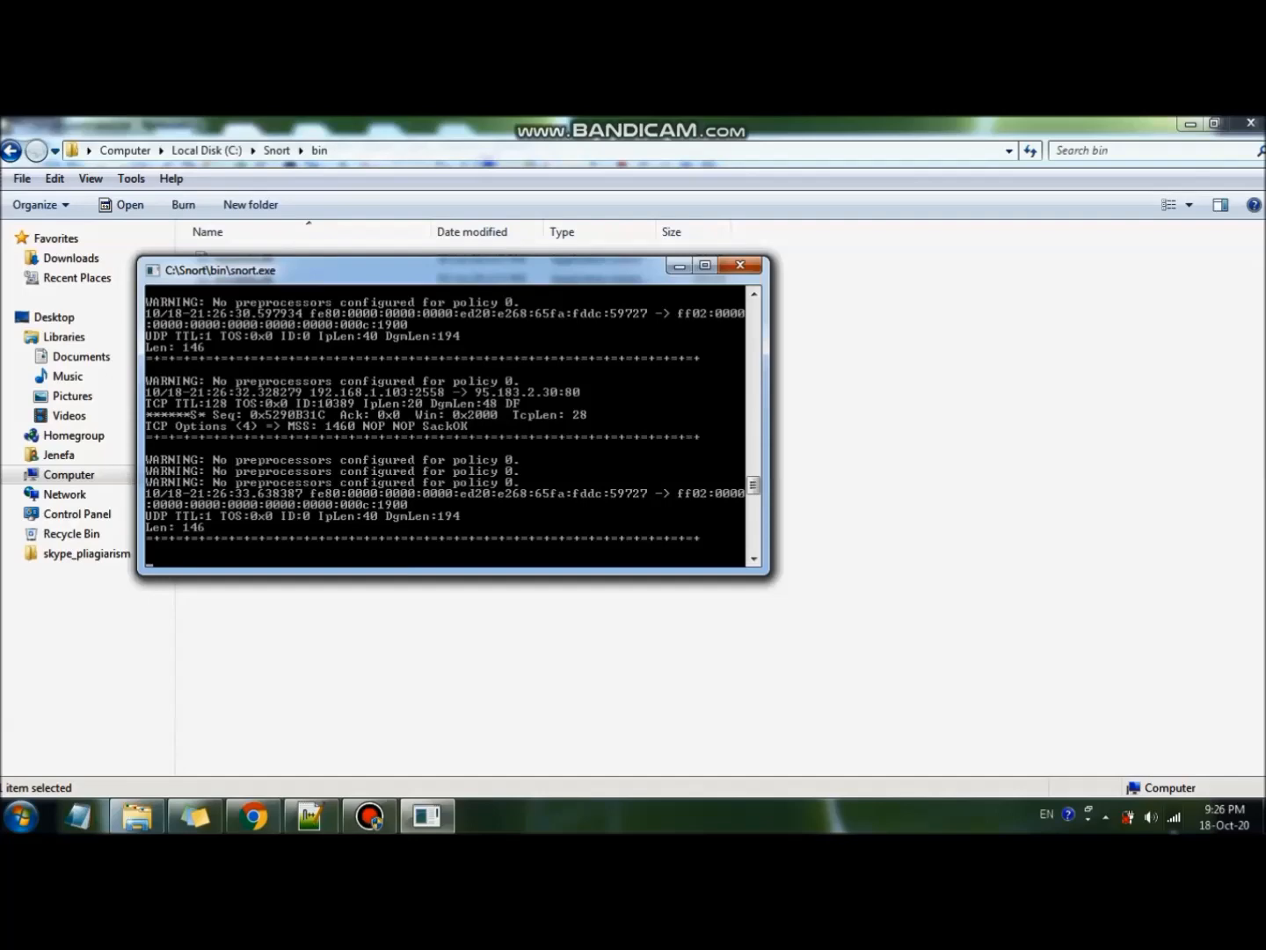
key("ctrl+c")
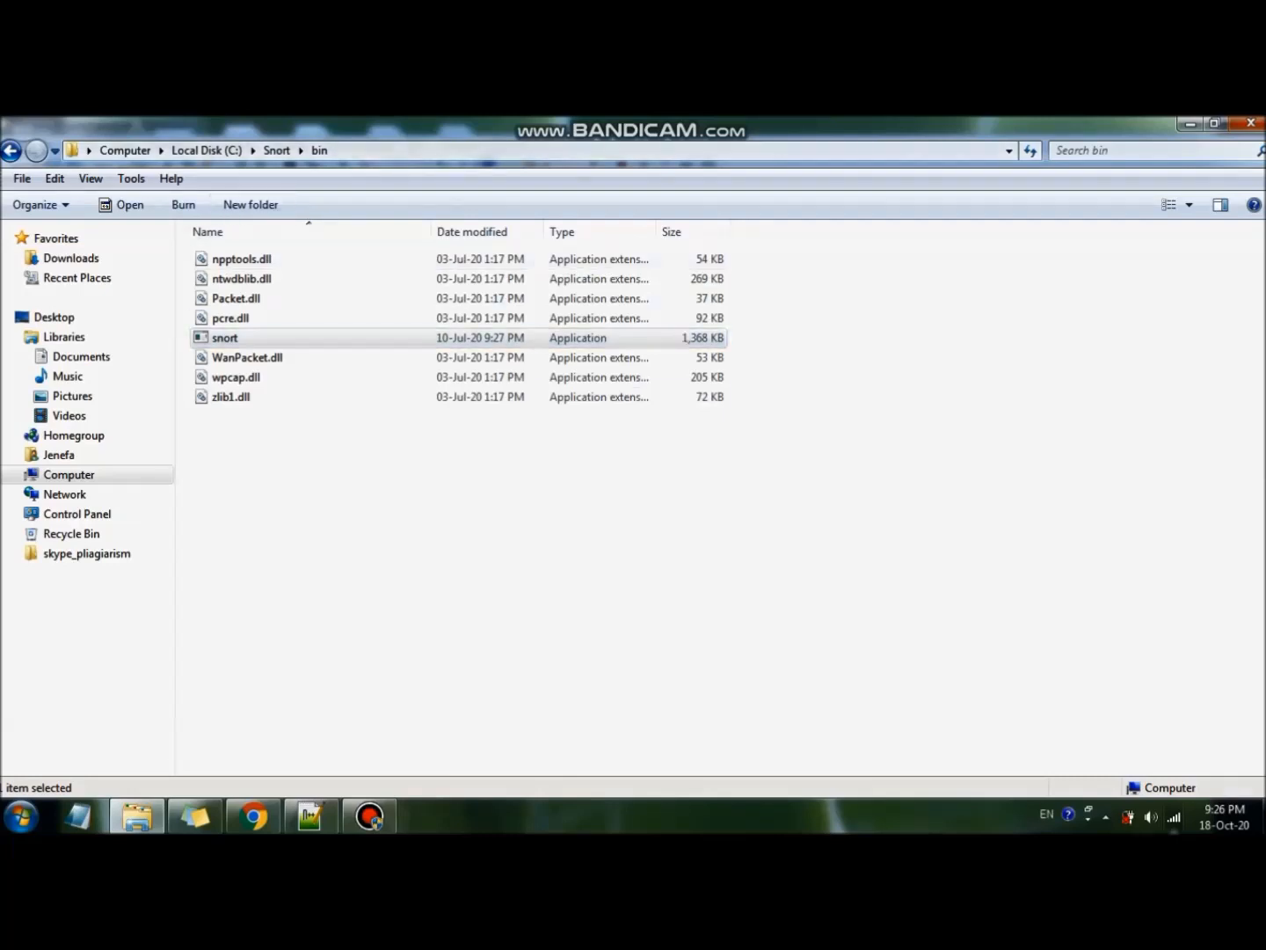
Locate the snort CONF file in C:\Snort\etc and return to the Snort folder.
left_click(277, 151)
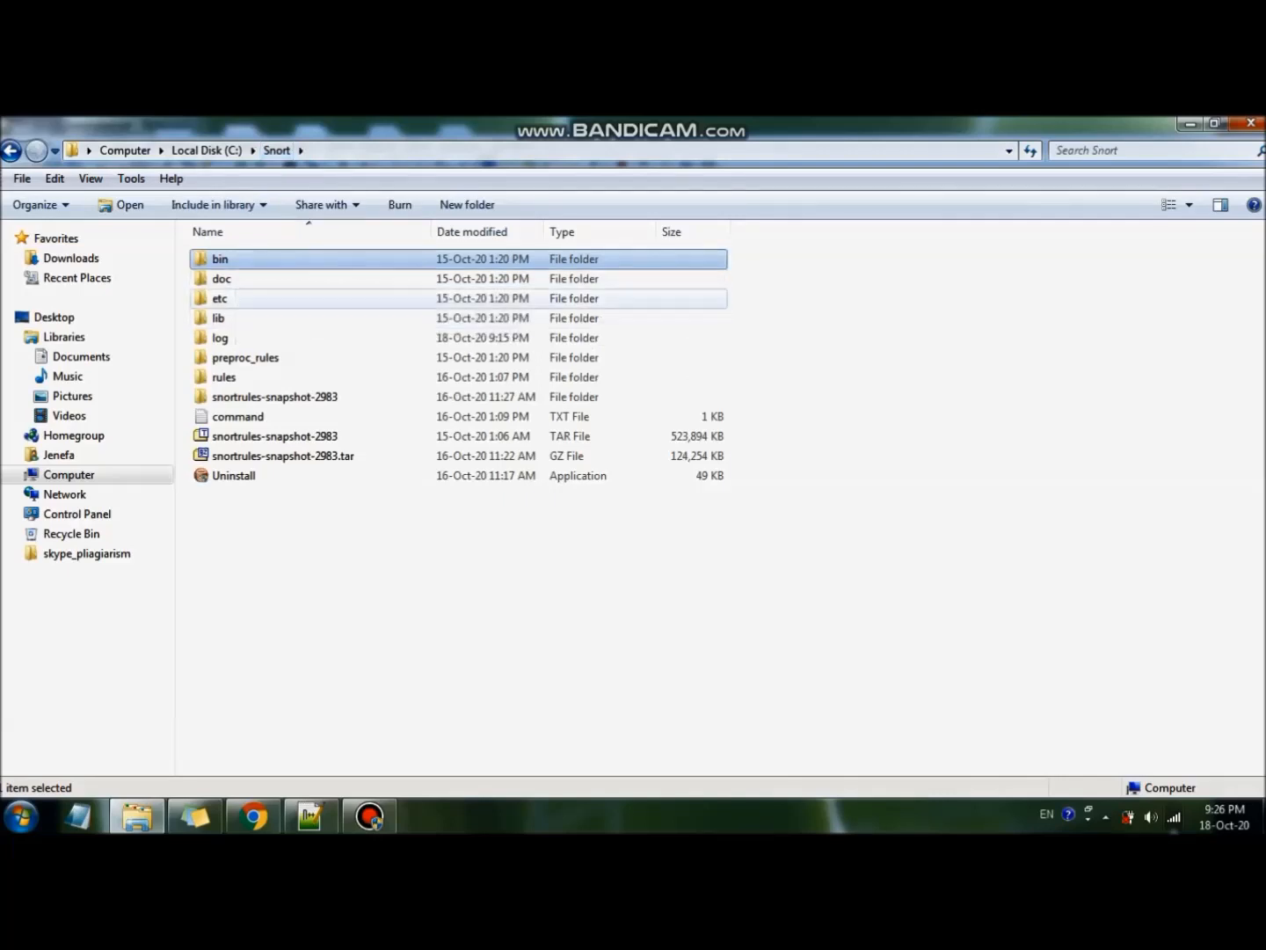
double_click(219, 298)
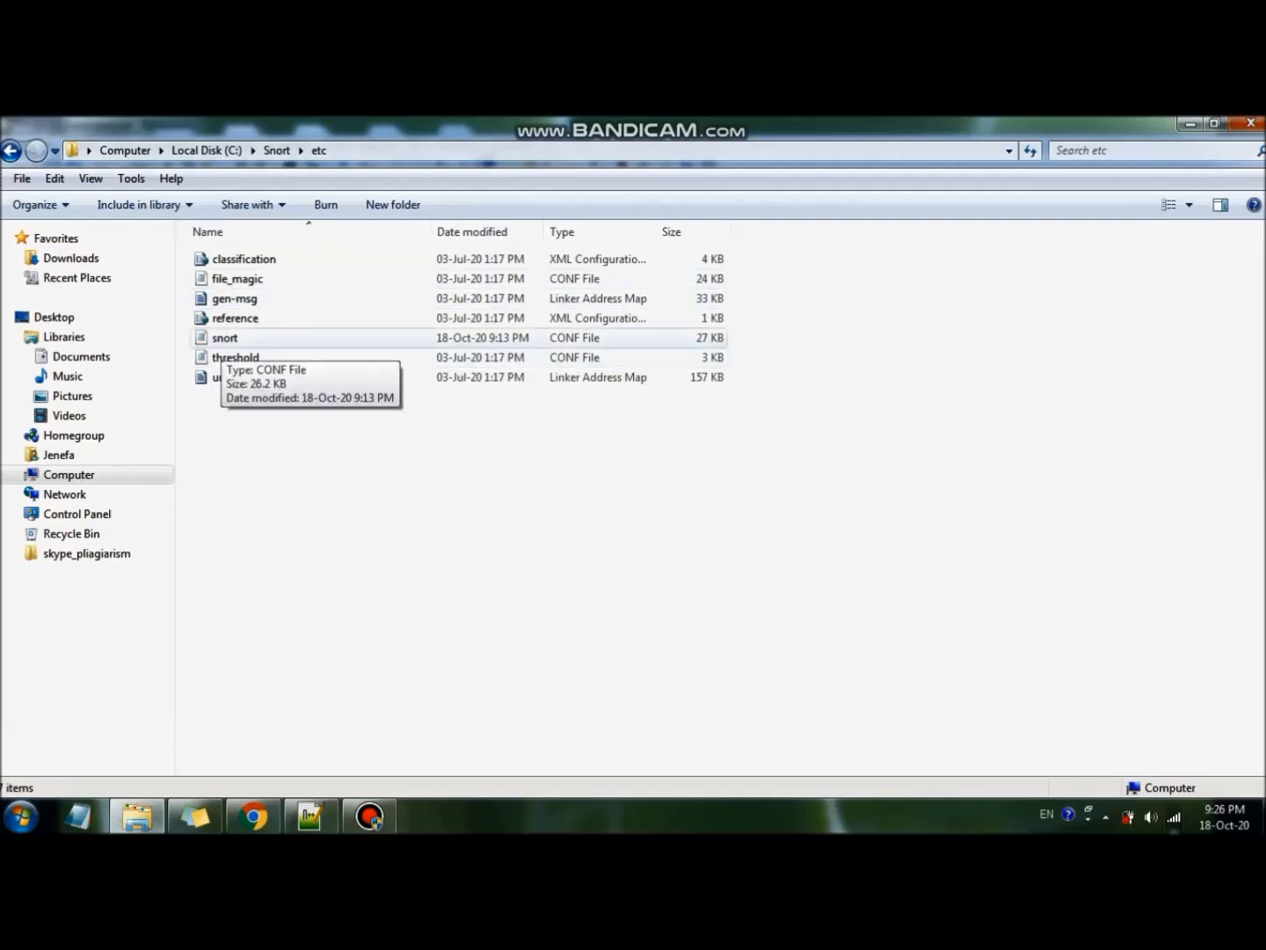
left_click(222, 340)
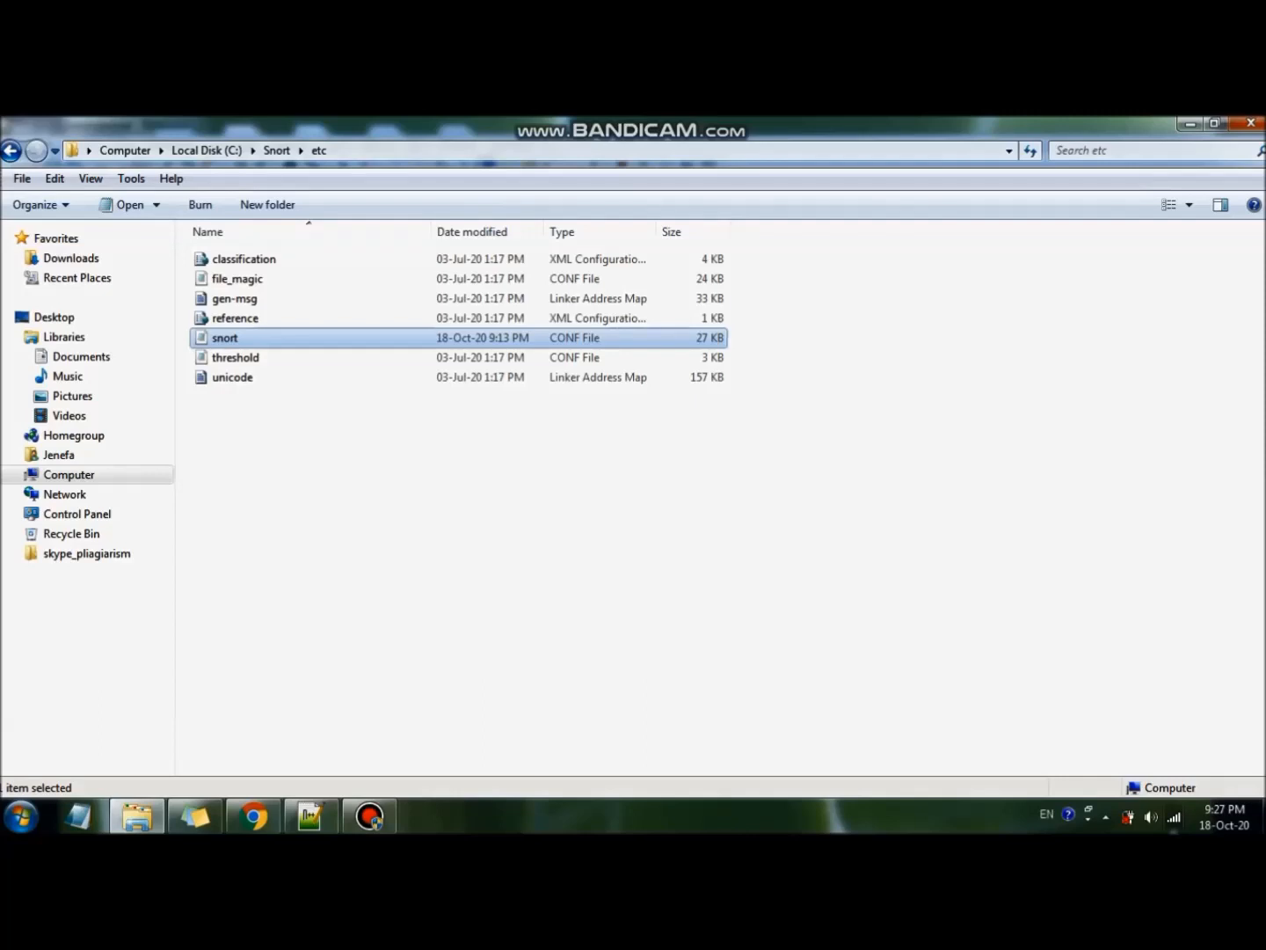
left_click(277, 150)
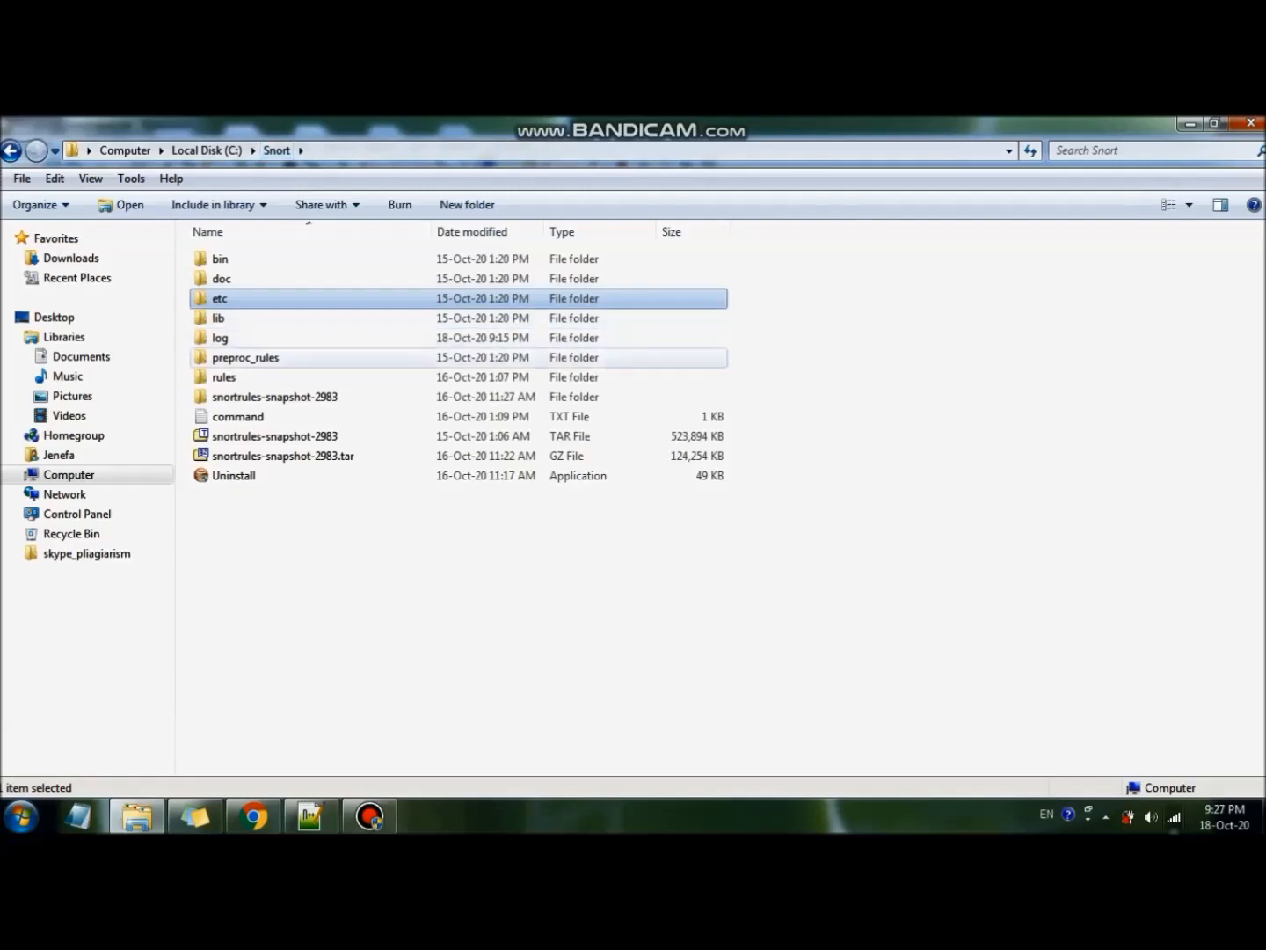
Examine the snort_dynamicengine folder in C:\Snort\lib and the subfolders of snortrules-snapshot-2983.
double_click(218, 318)
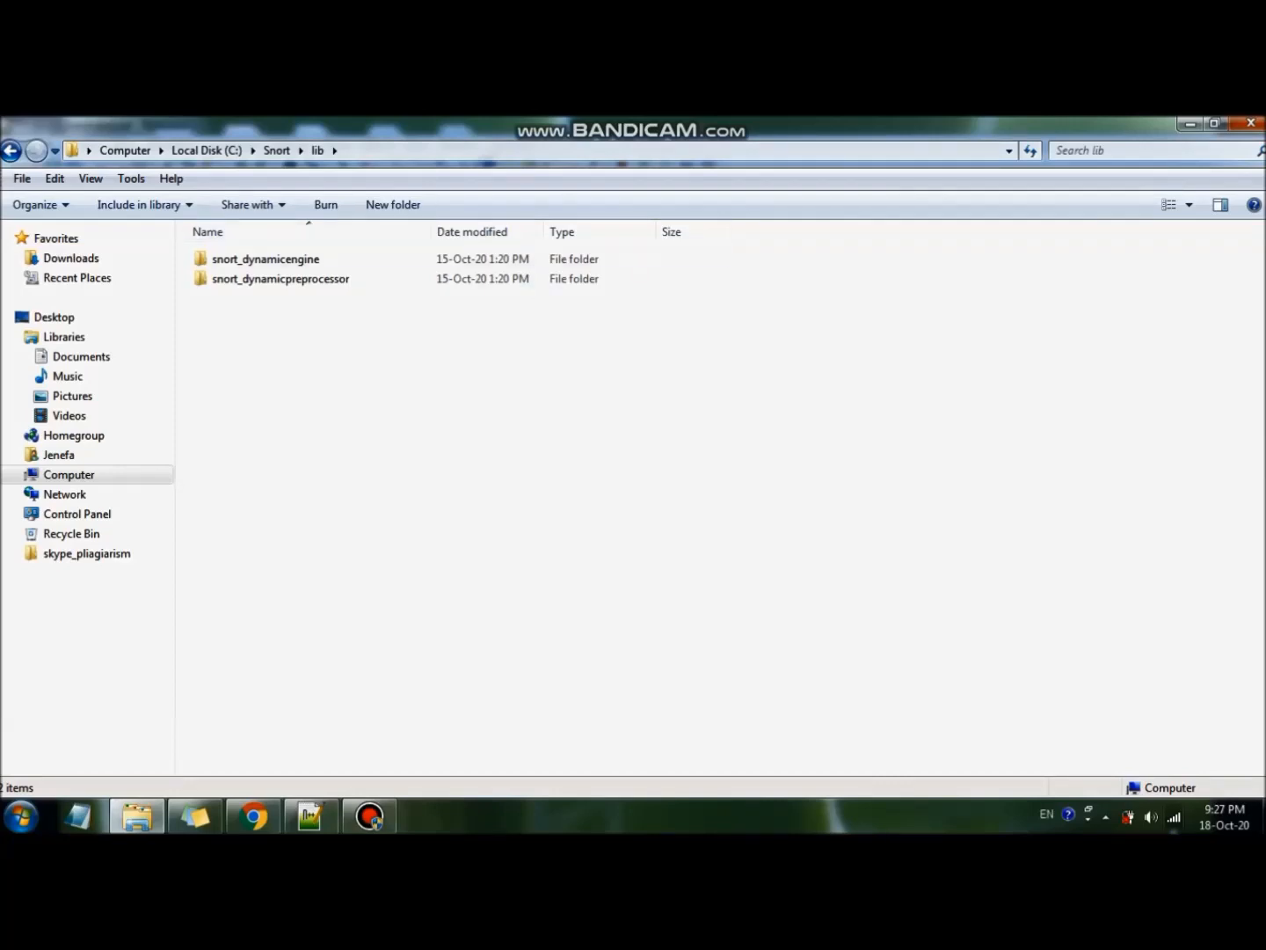
double_click(264, 258)
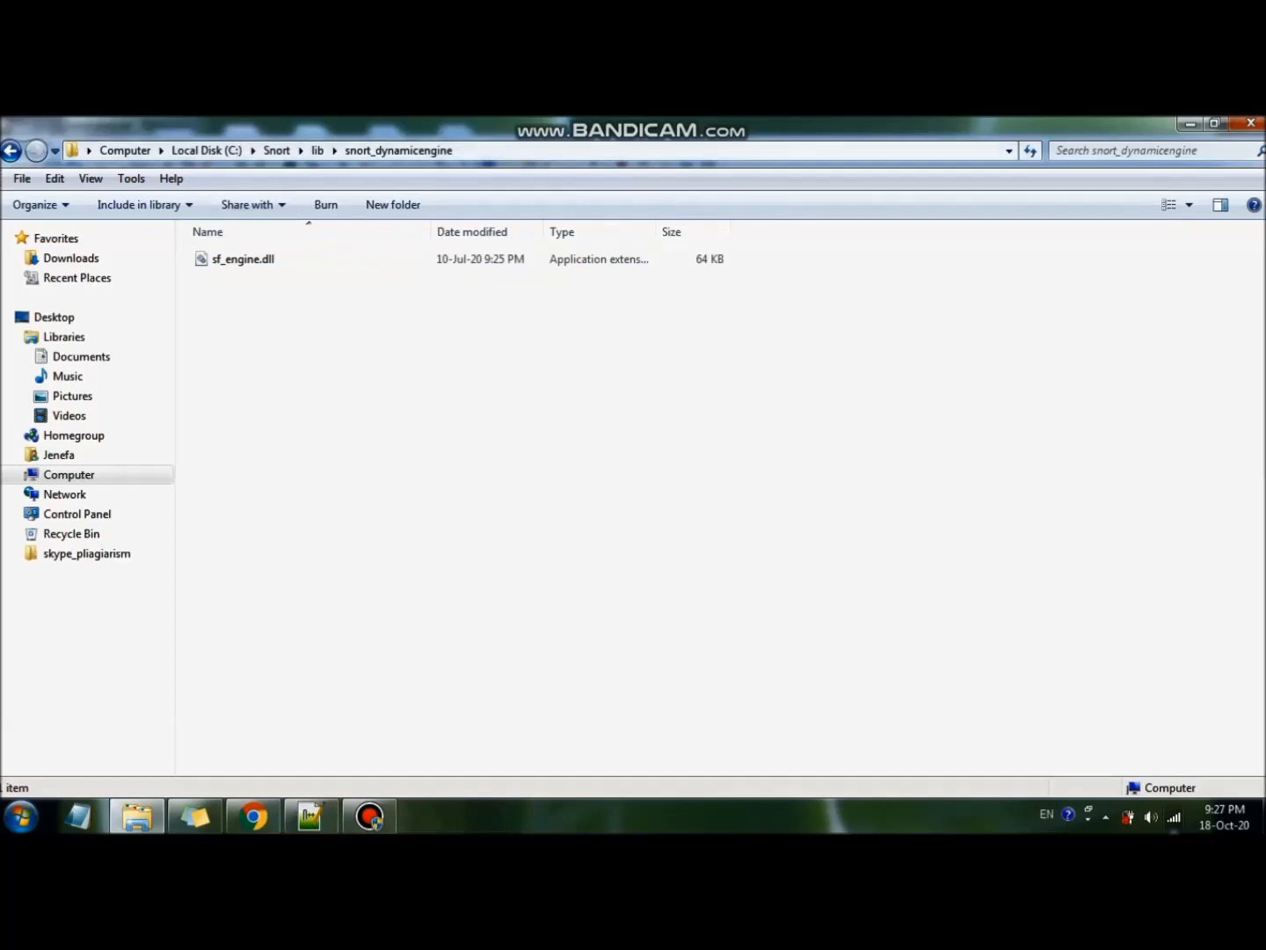
left_click(317, 151)
left_click(276, 150)
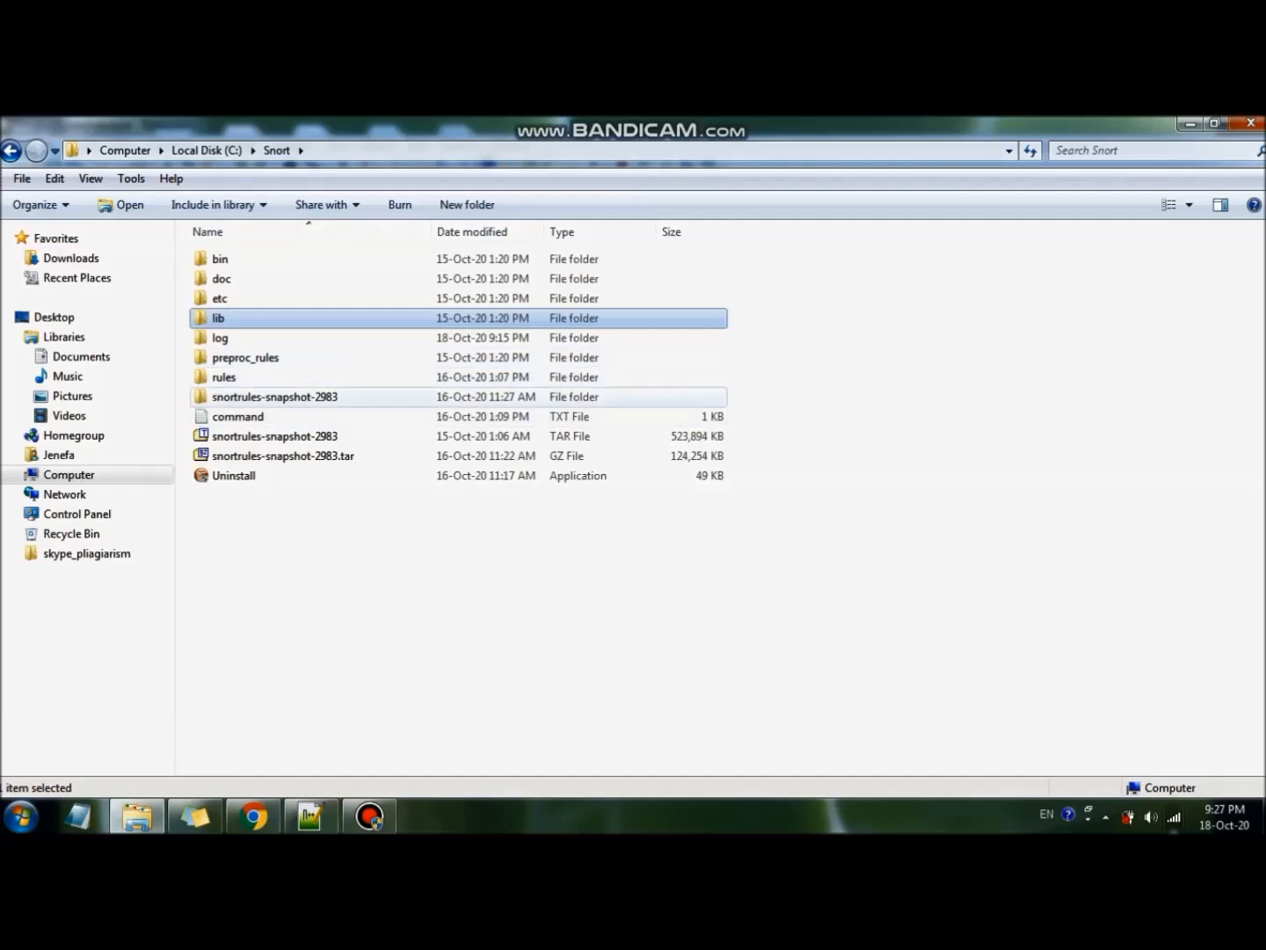
double_click(273, 397)
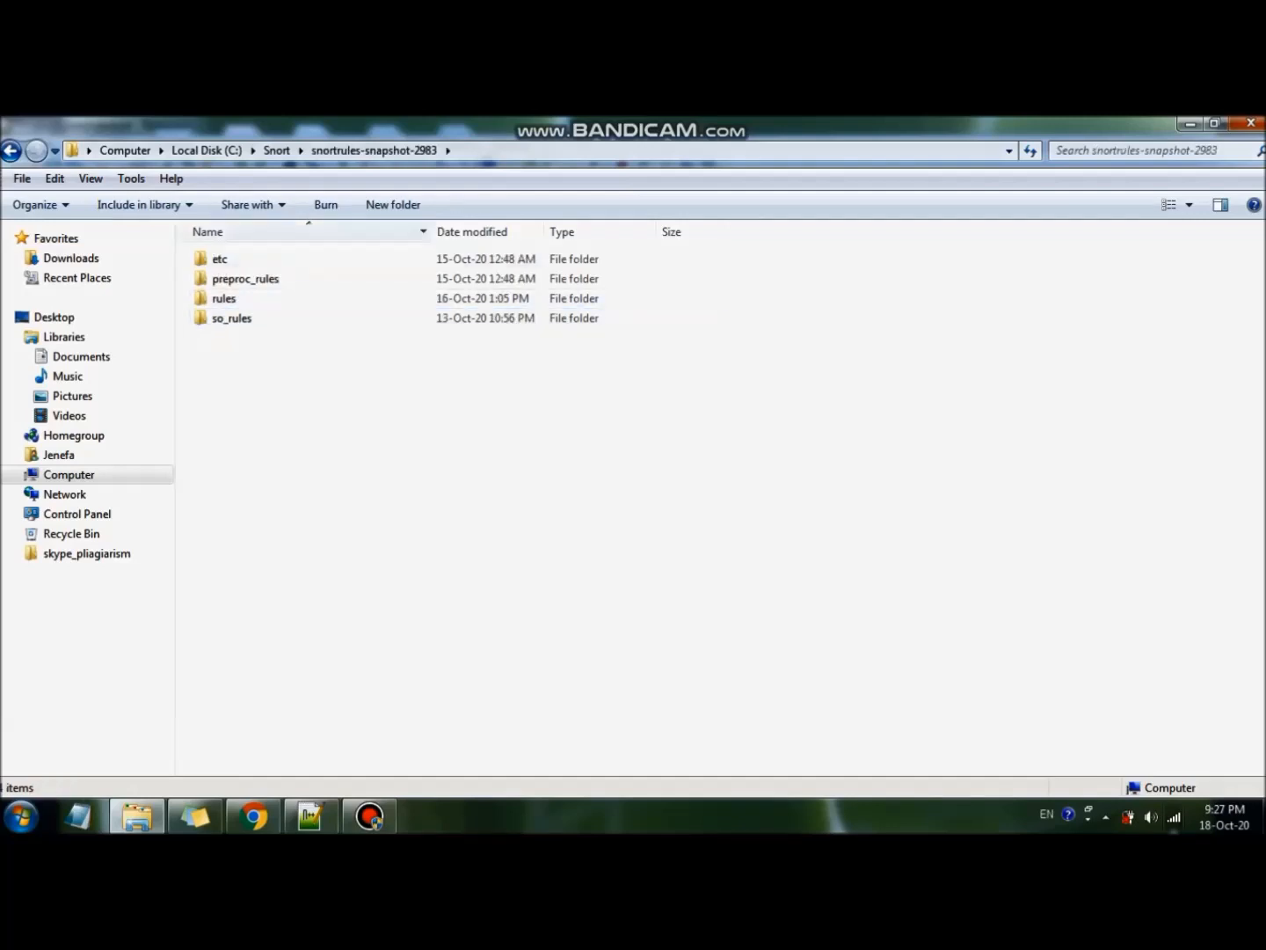
left_click(276, 151)
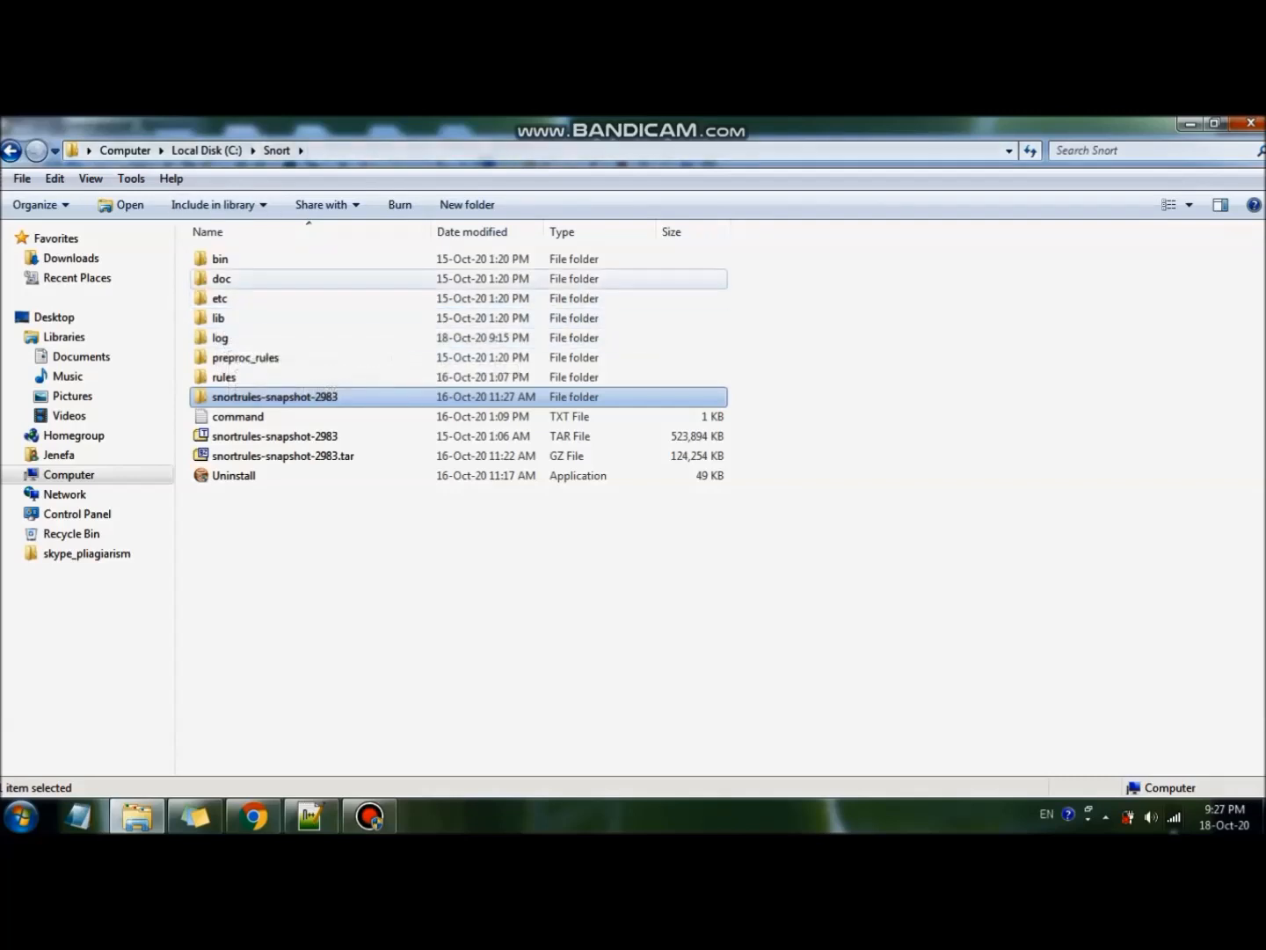
Open the snort CONF file from C:\Snort\etc in Notepad++.
double_click(220, 298)
left_click(225, 337)
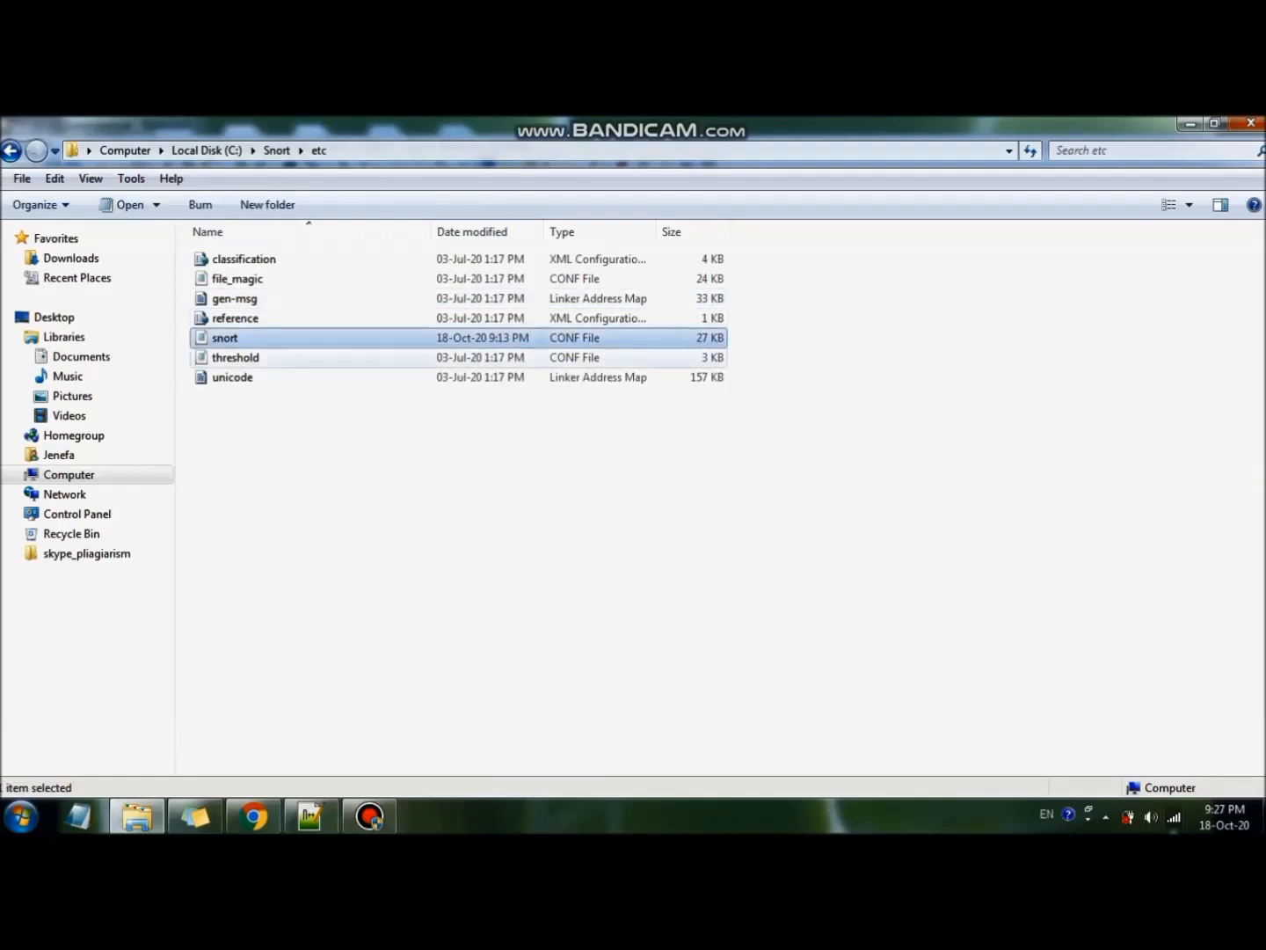
right_click(354, 338)
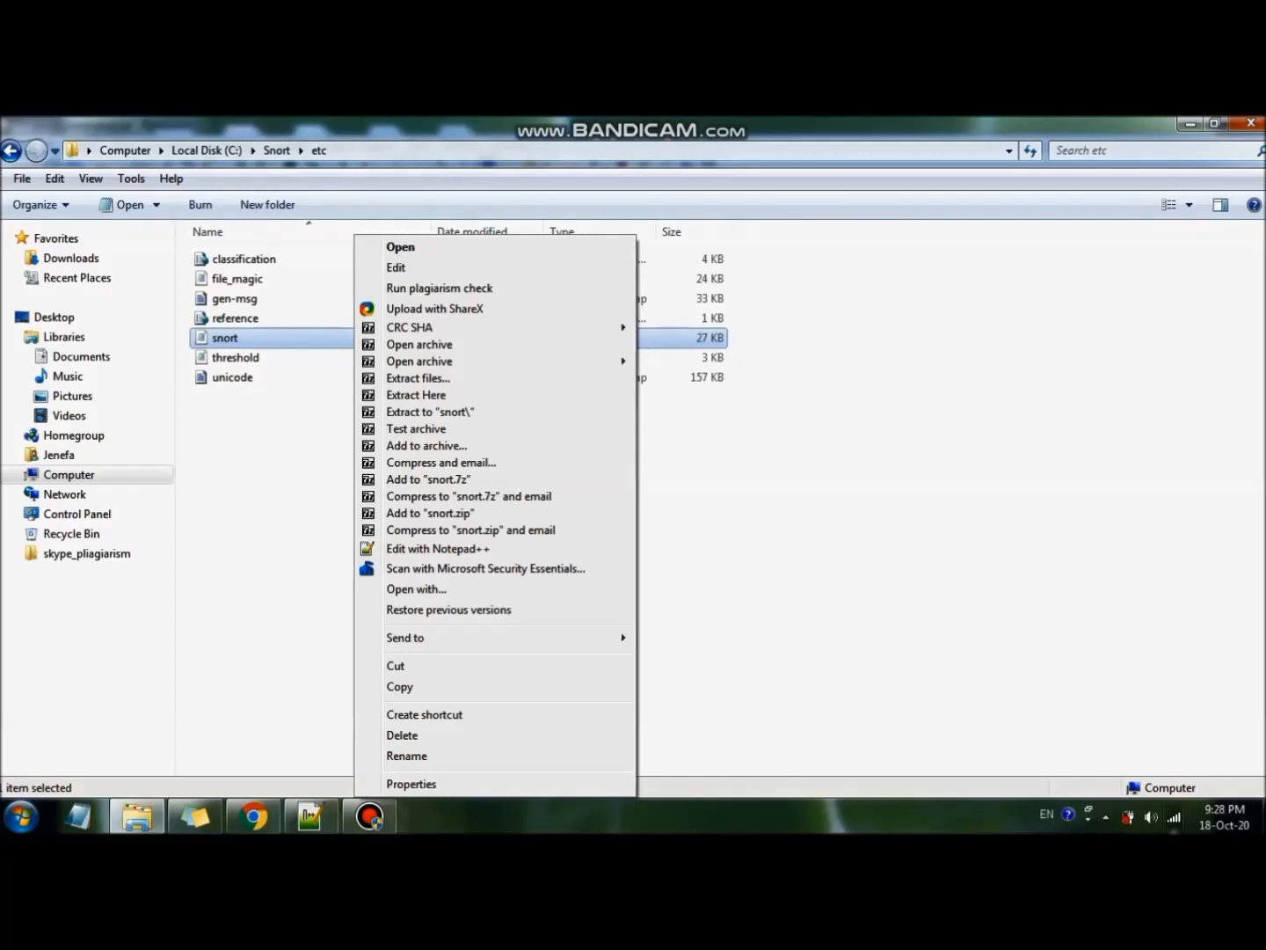
key("Return")
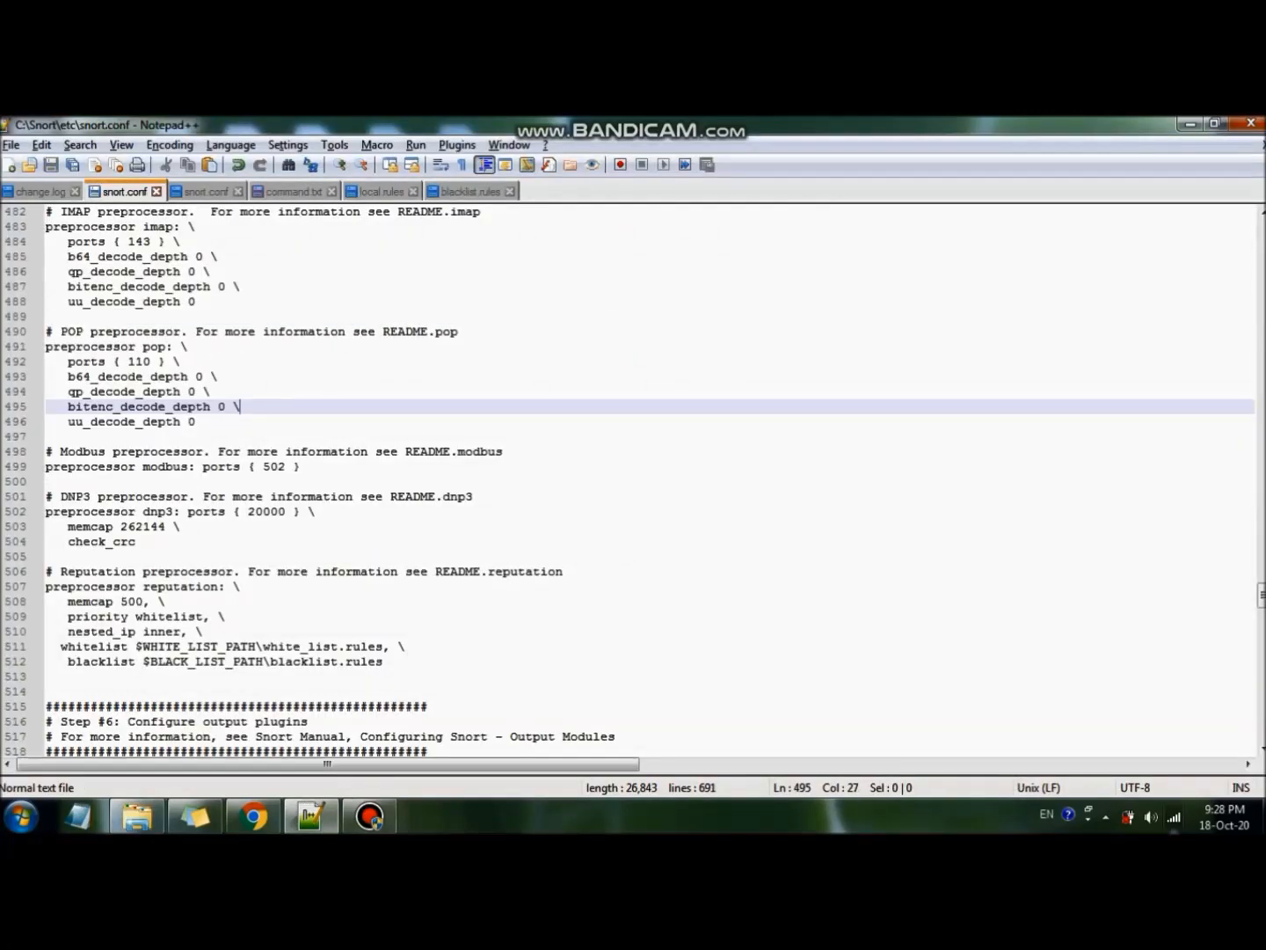
Examine the HOME_NET and EXTERNAL_NET definitions under Step #1 of C:\Snort\etc\snort.conf.
scroll(633, 480, "up", 5)
scroll(634, 478, "up", 14)
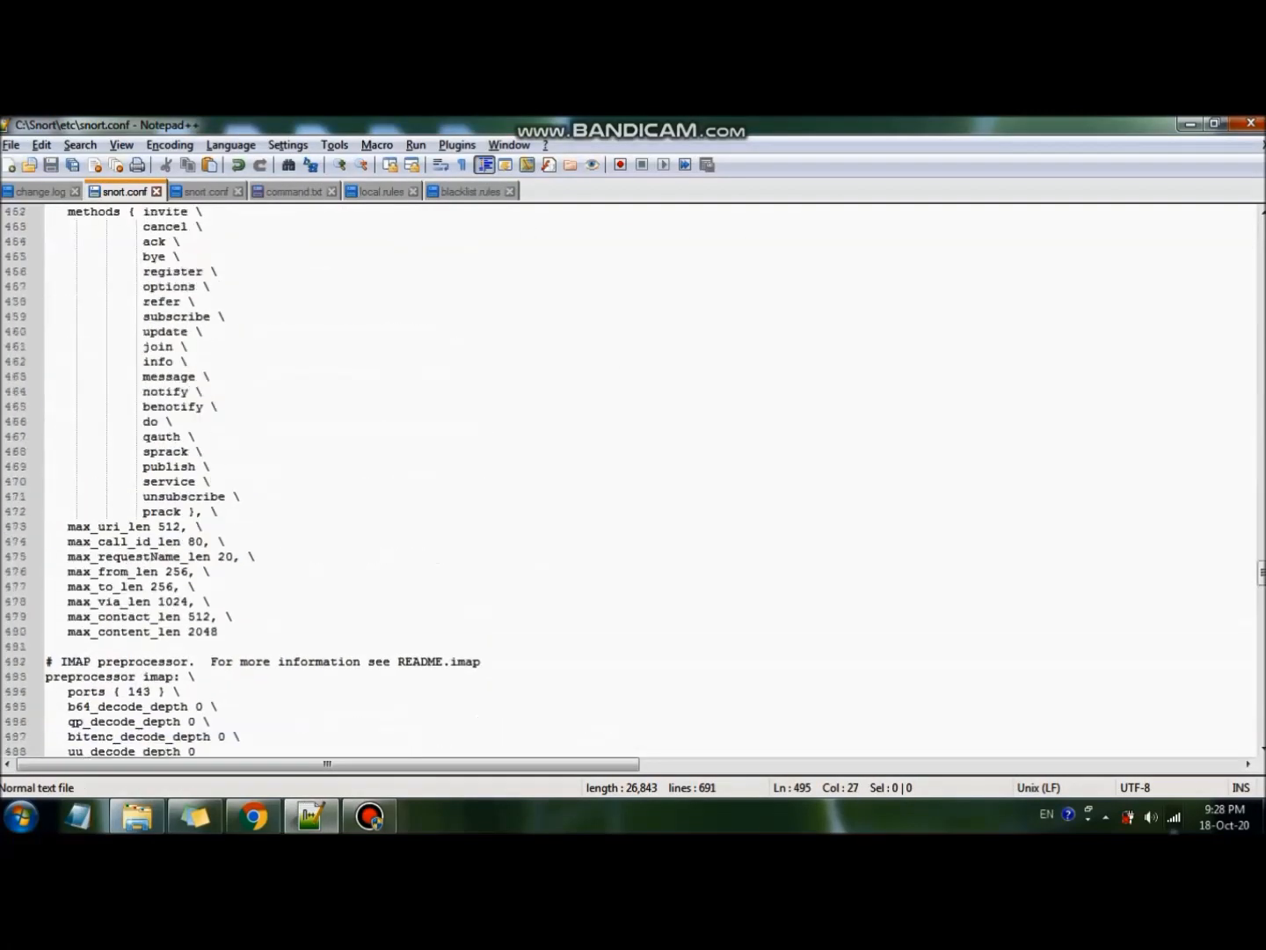
scroll(633, 479, "up", 20)
scroll(633, 478, "up", 20)
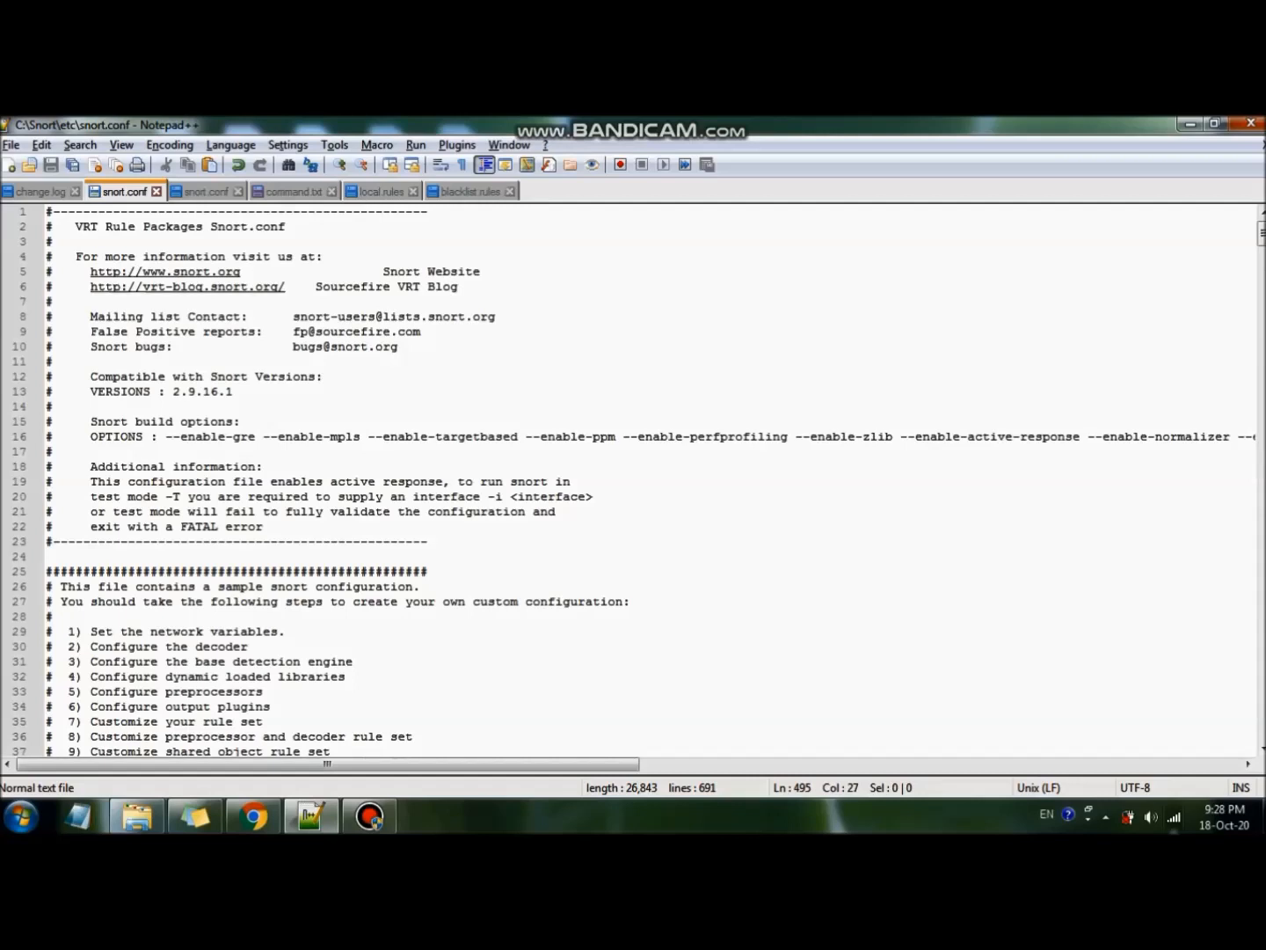
scroll(633, 478, "down", 6)
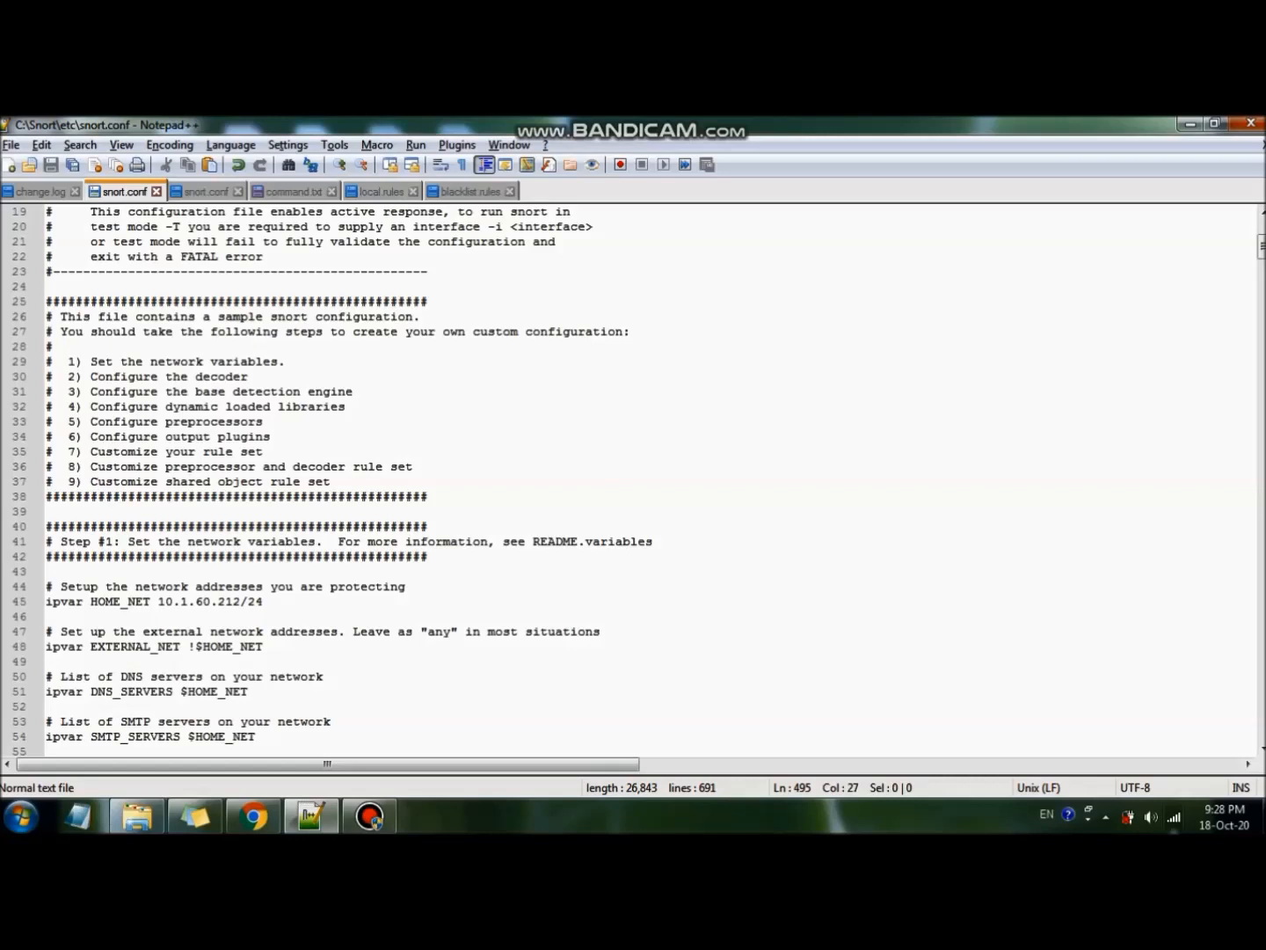
left_click_drag(158, 602, 264, 601)
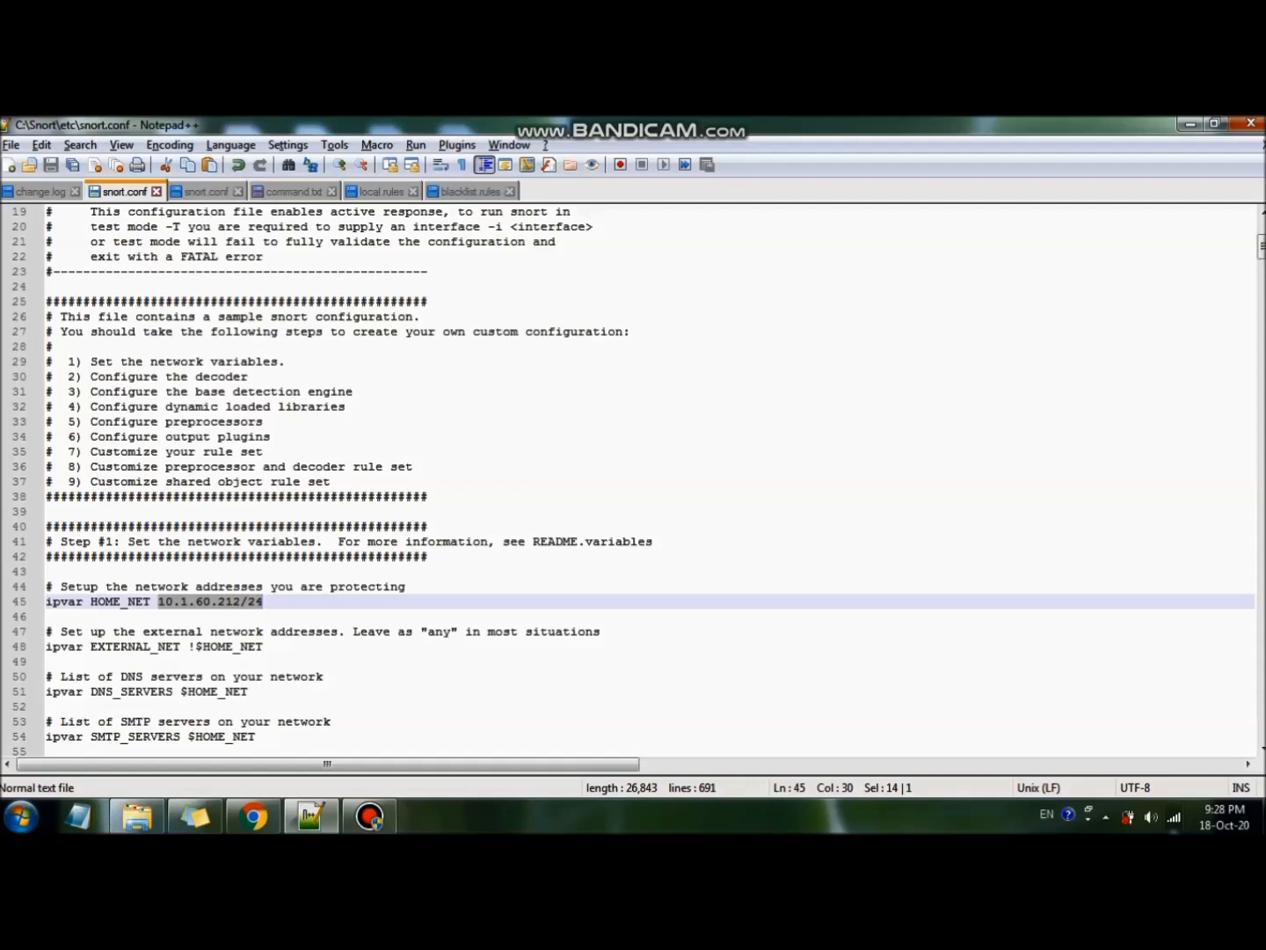
left_click_drag(189, 646, 265, 646)
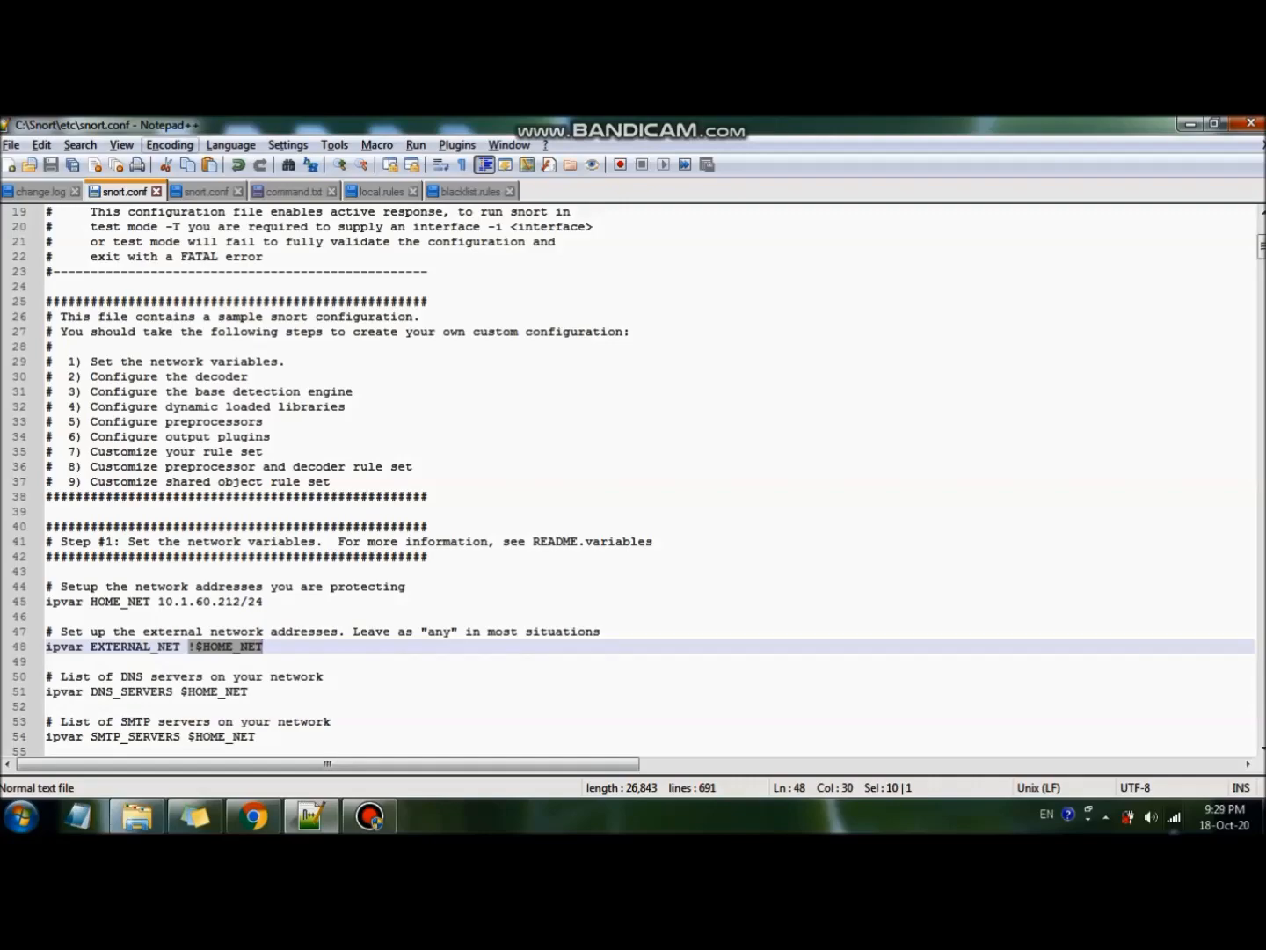
Examine the HOME_NET and EXTERNAL_NET definitions in the snort.conf from snortrules-snapshot-2983\etc.
left_click(207, 191)
scroll(651, 480, "down", 12)
scroll(651, 480, "up", 4)
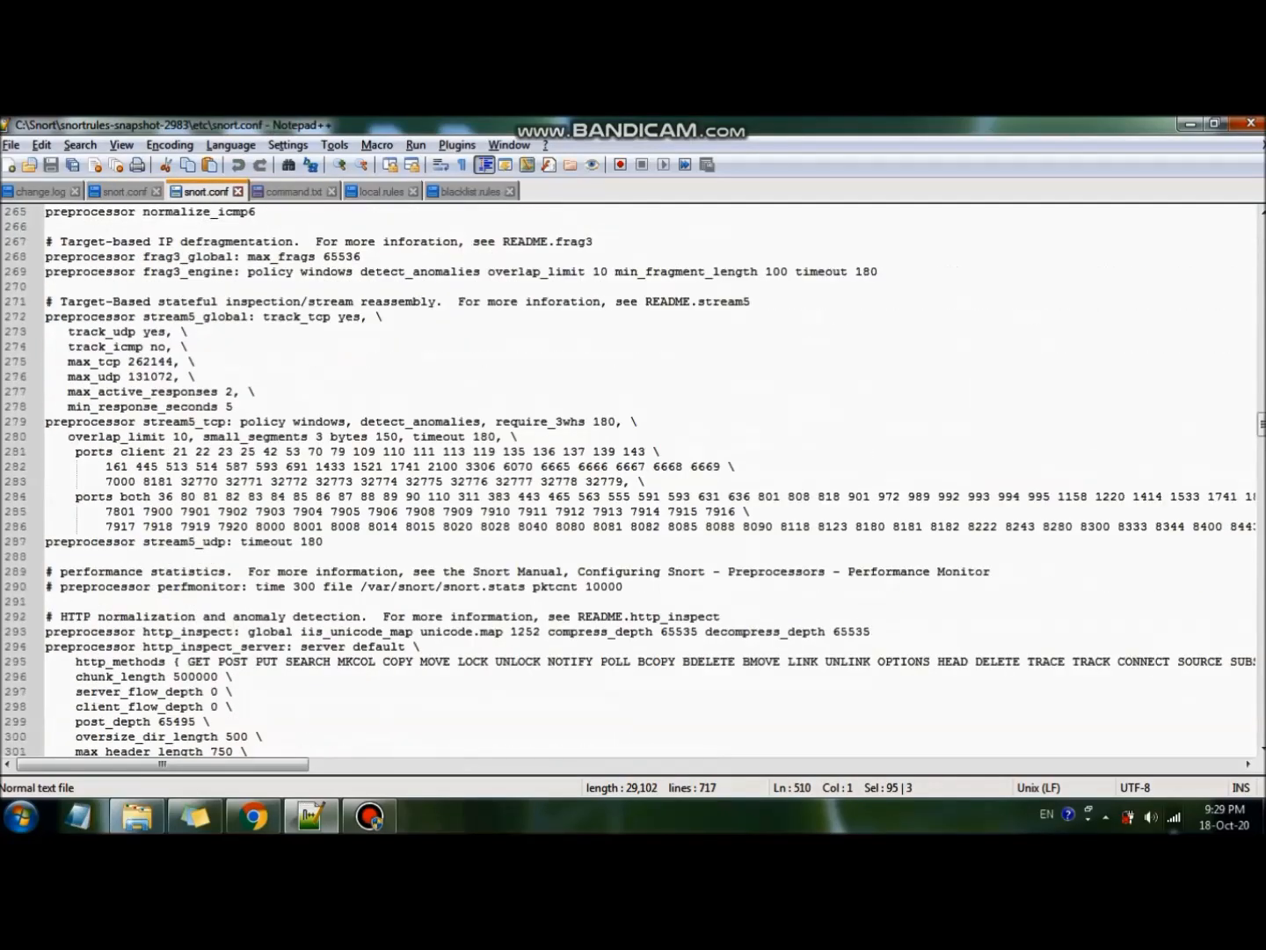
scroll(651, 480, "up", 20)
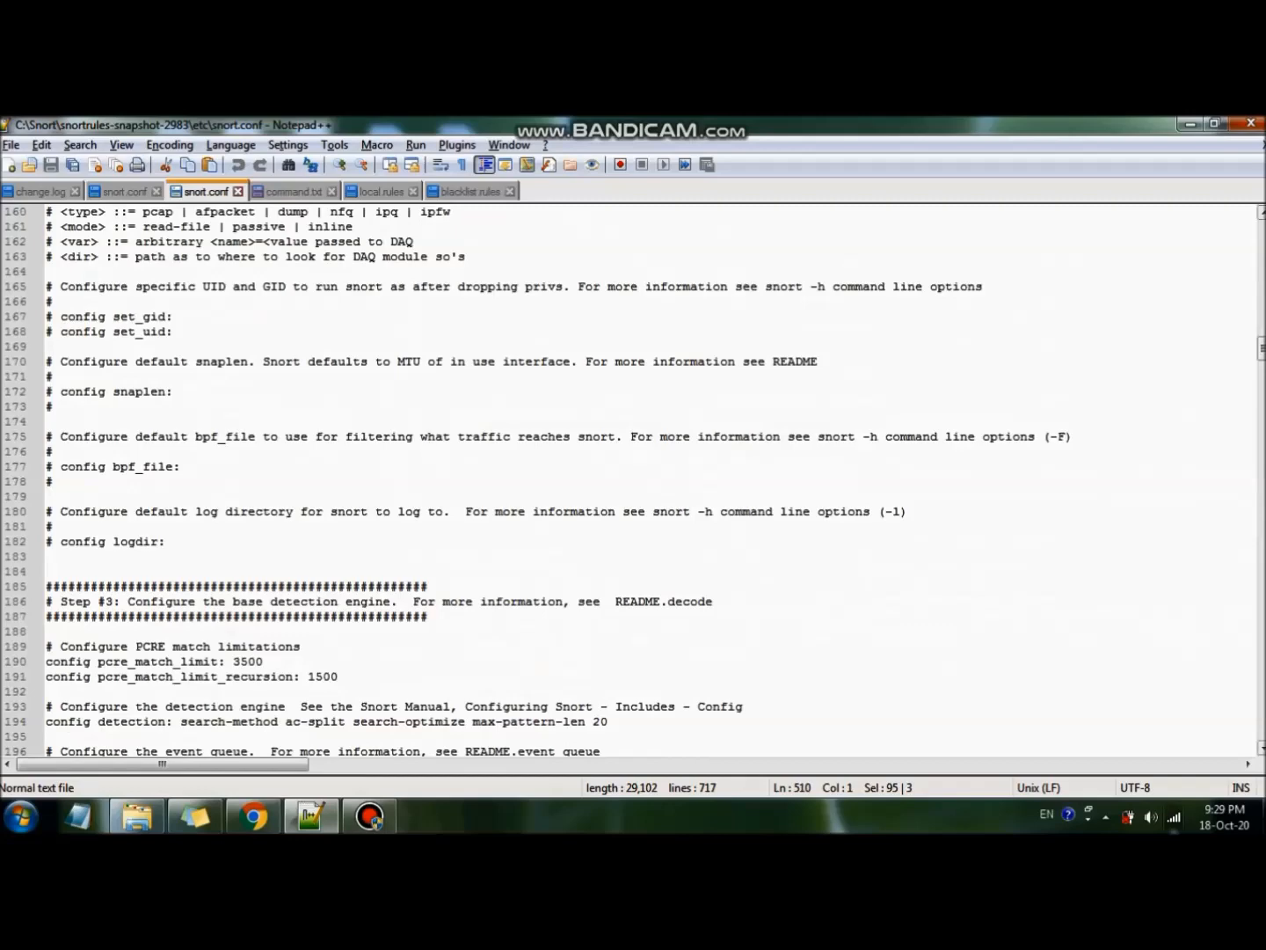
scroll(651, 479, "up", 20)
scroll(651, 480, "down", 12)
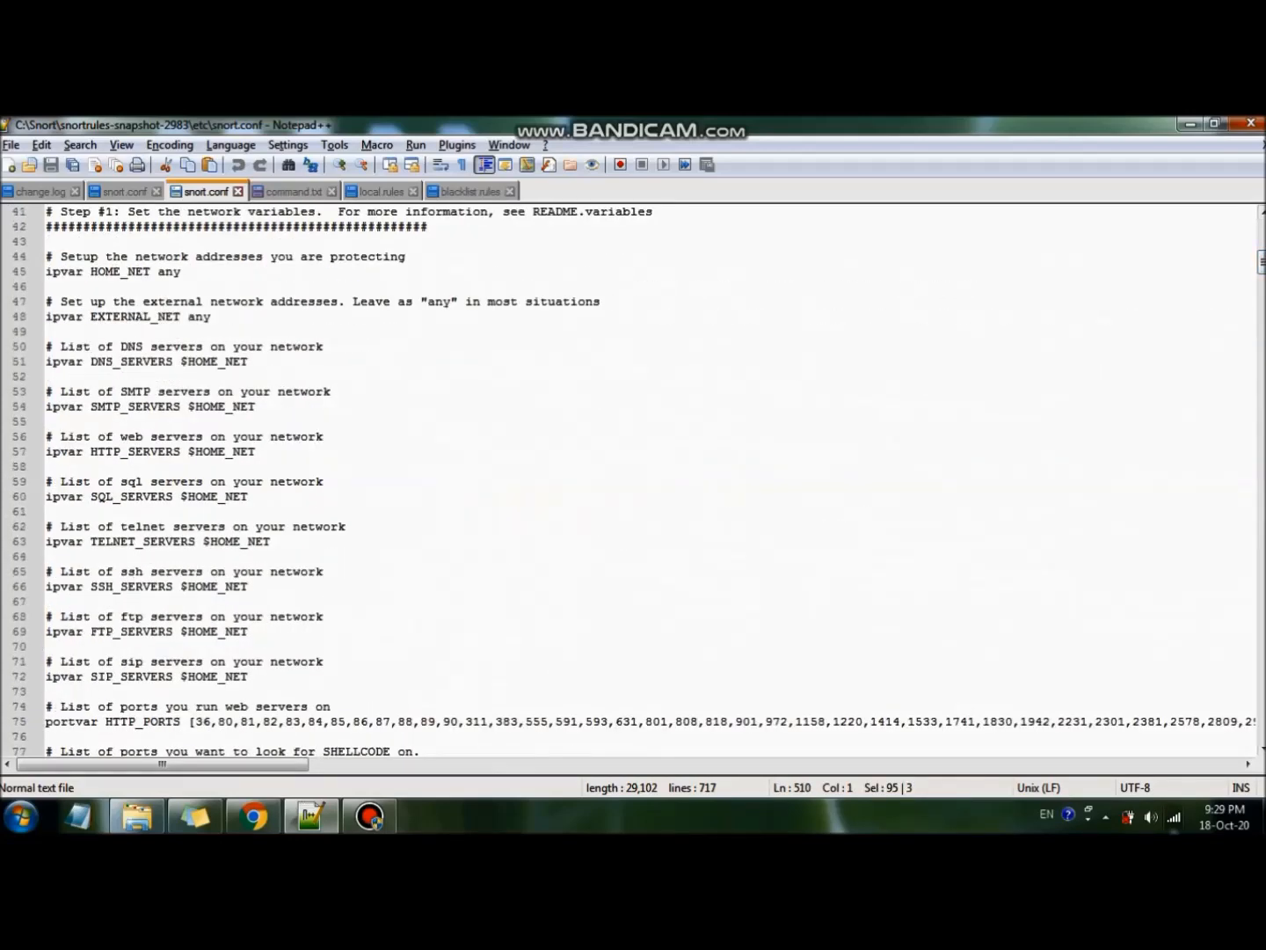
left_click(212, 316)
scroll(651, 480, "up", 3)
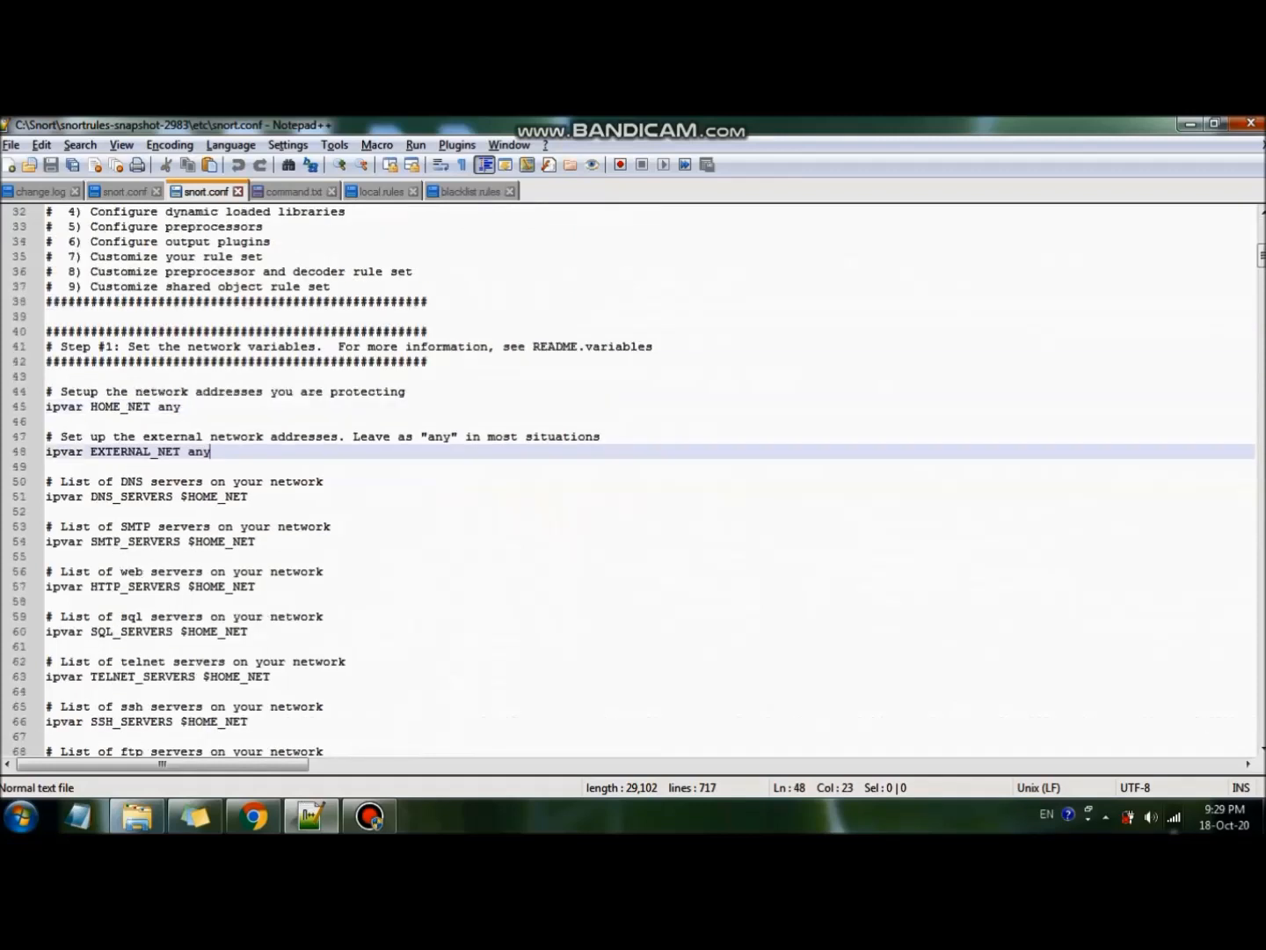
left_click(181, 407)
left_click_drag(157, 406, 182, 406)
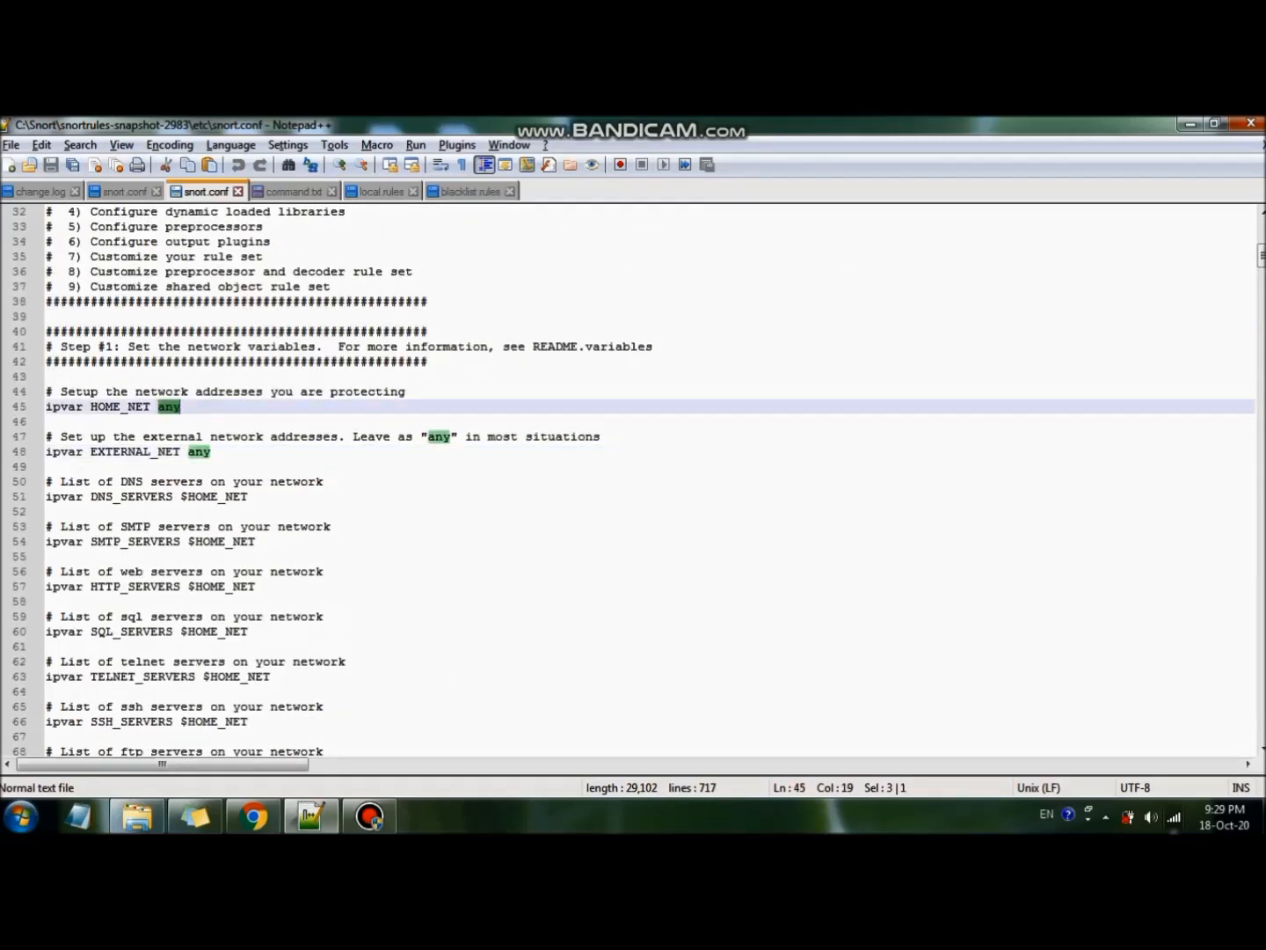
Compare the network address variables between the installed snort.conf and the snapshot's snort.conf.
key("ctrl+Tab")
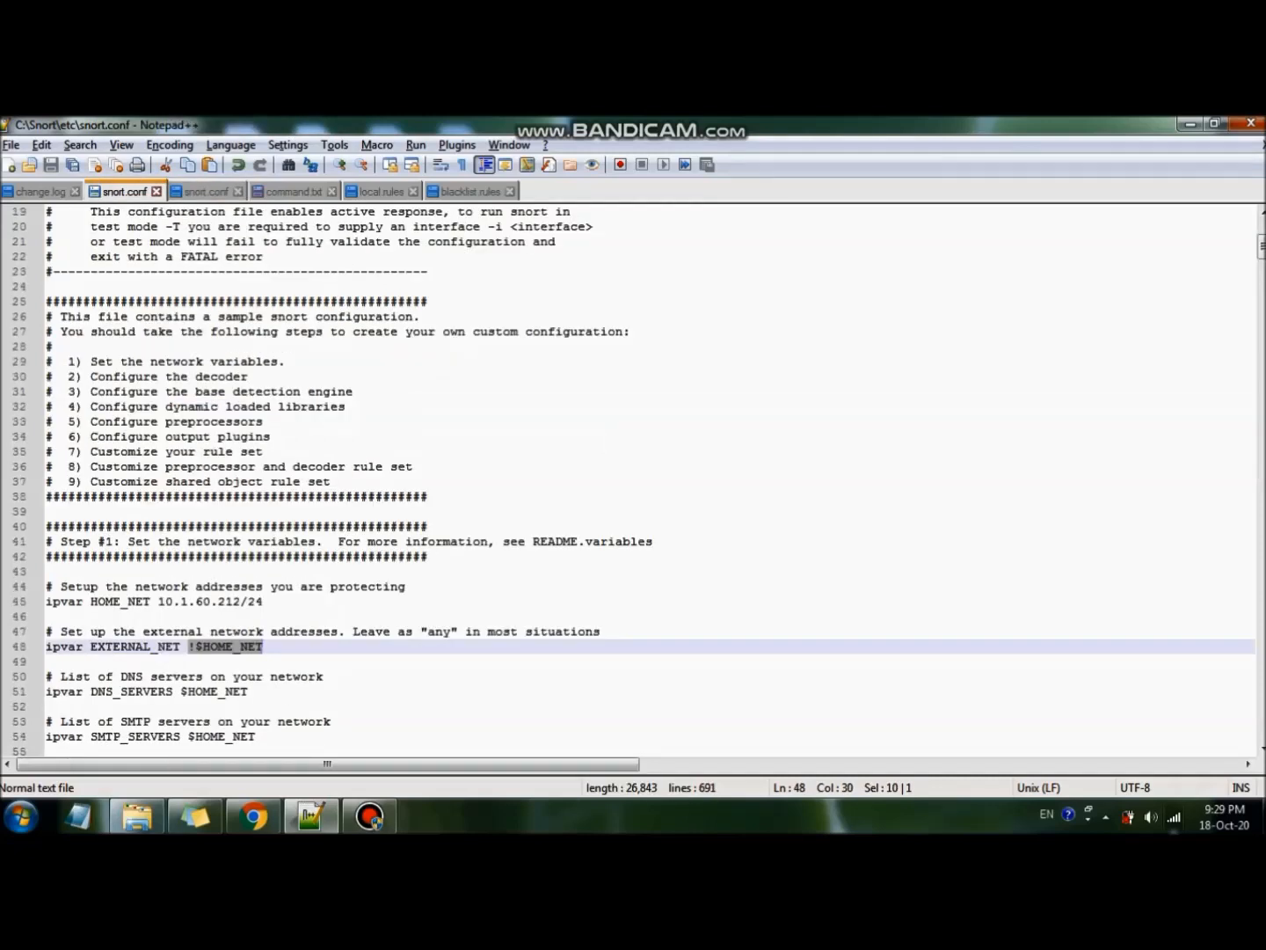
left_click_drag(161, 602, 262, 602)
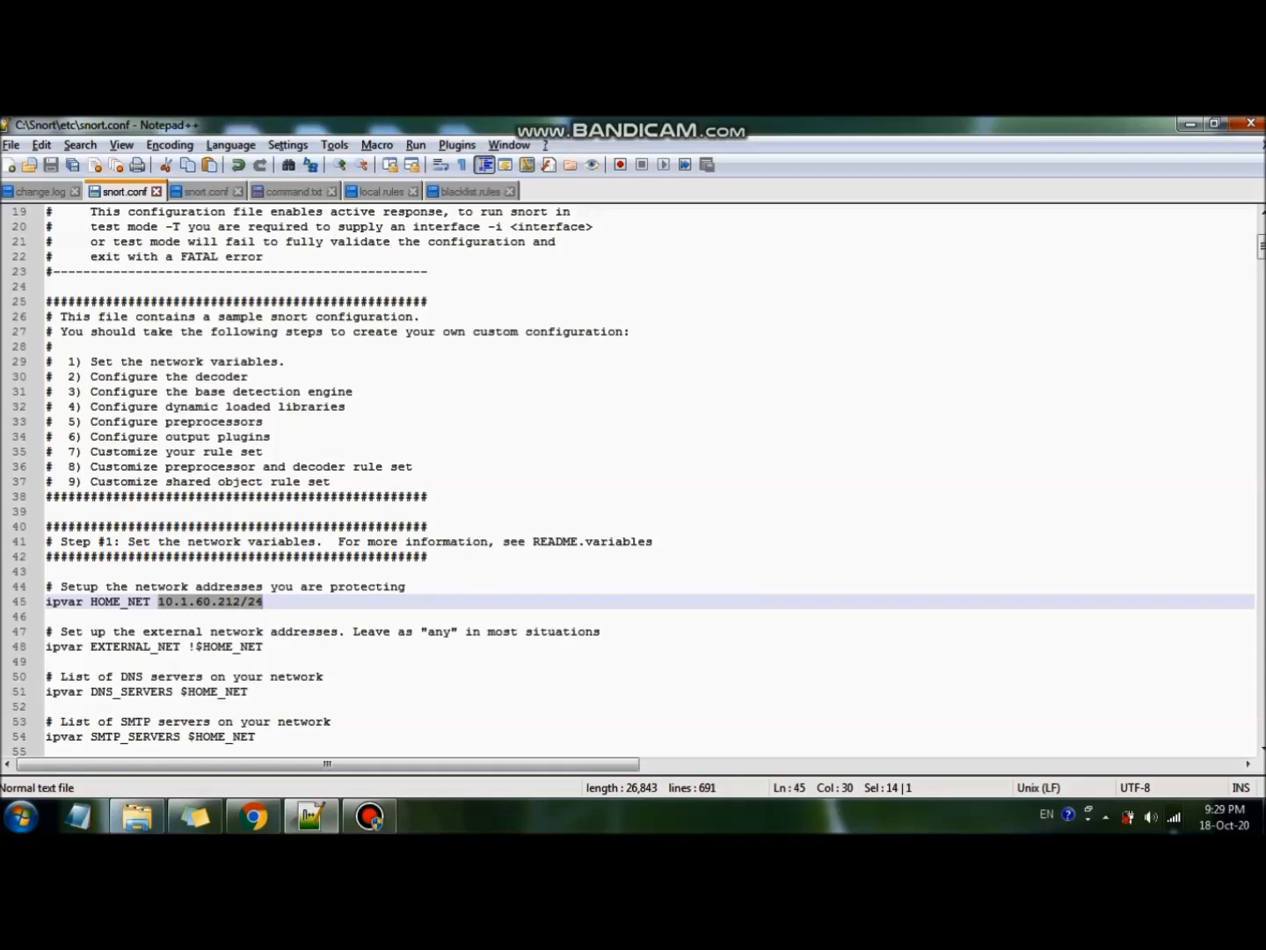
left_click(205, 192)
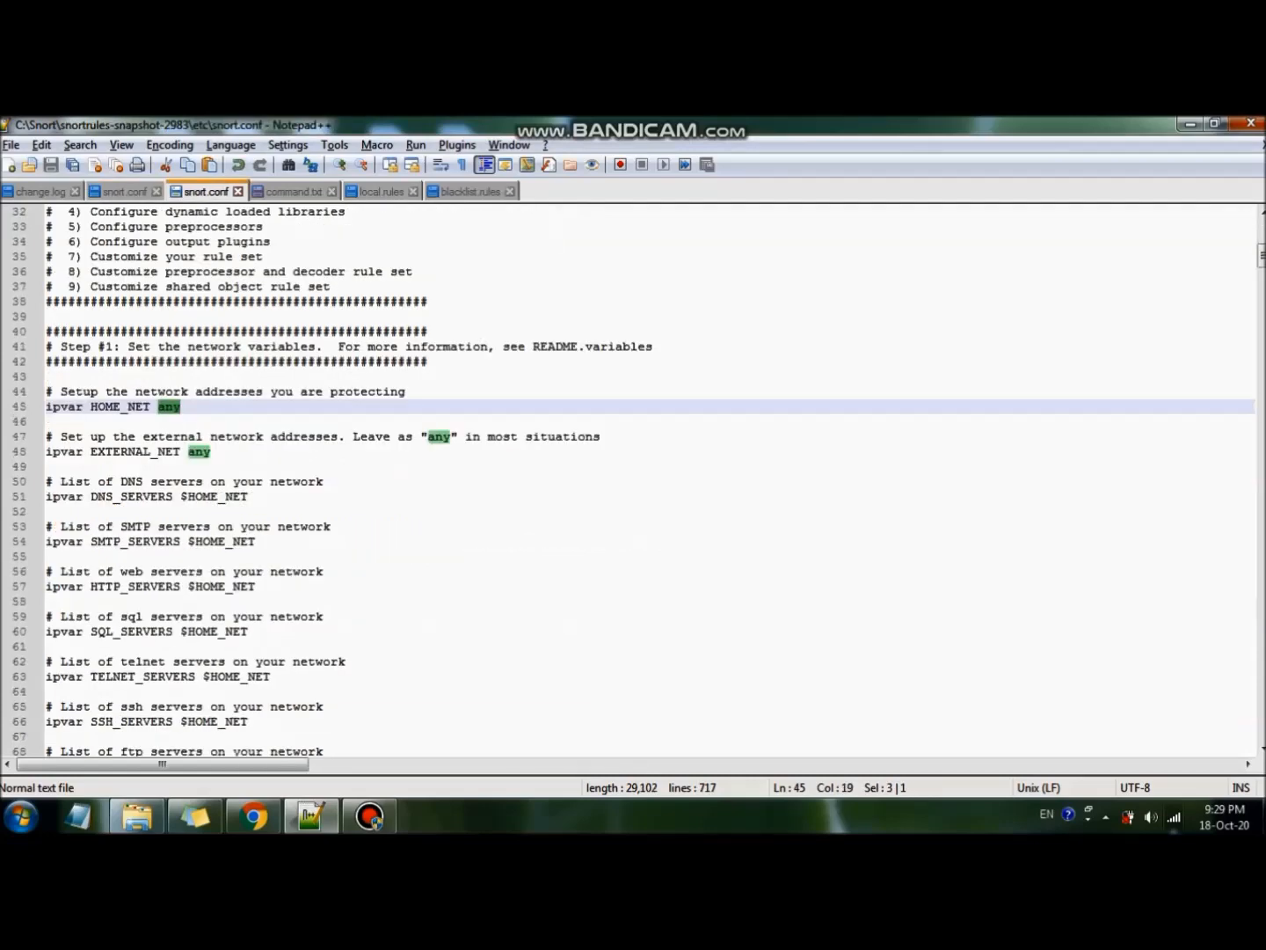
left_click_drag(187, 452, 211, 451)
left_click(125, 192)
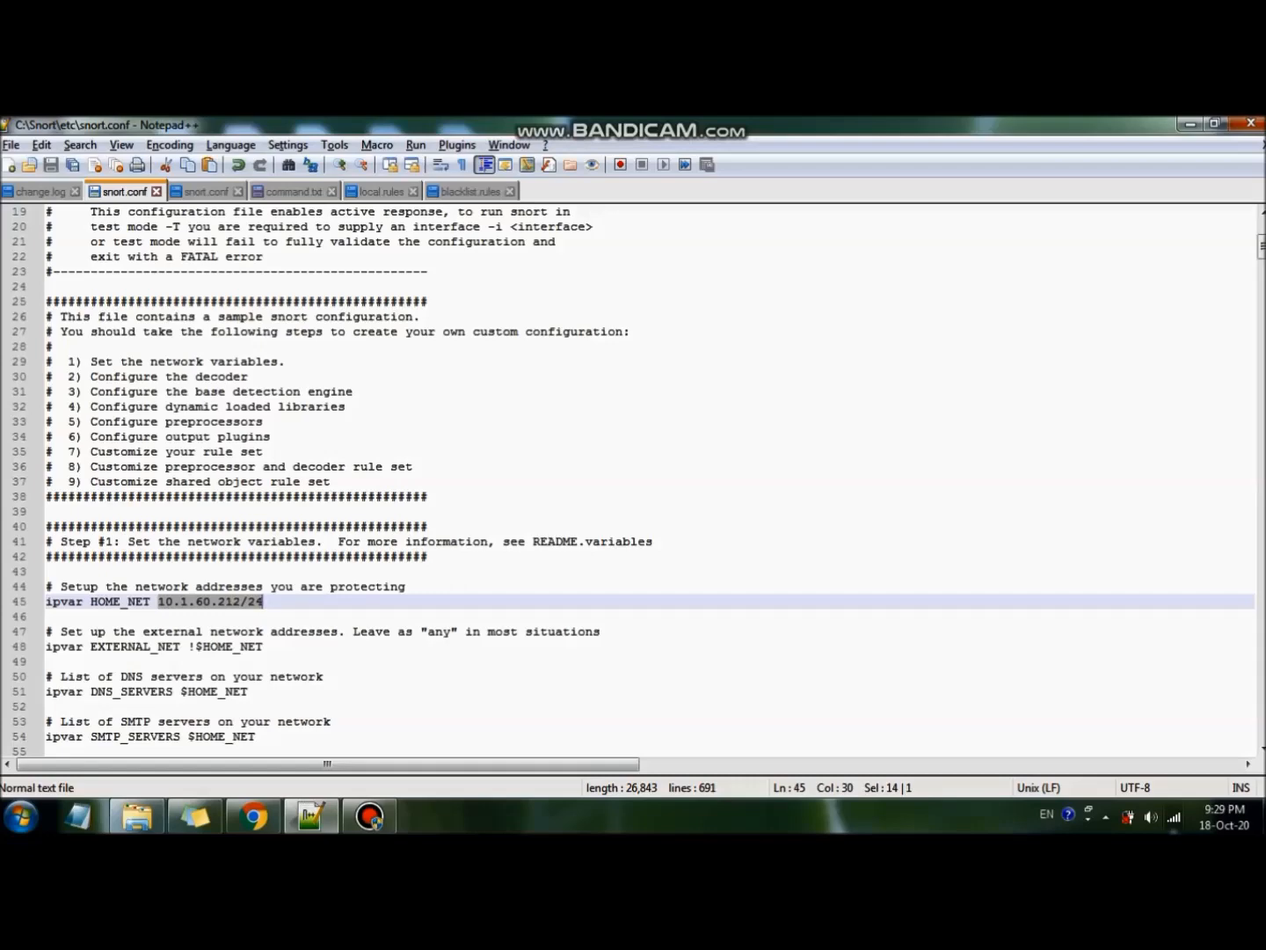
key("ctrl+Tab")
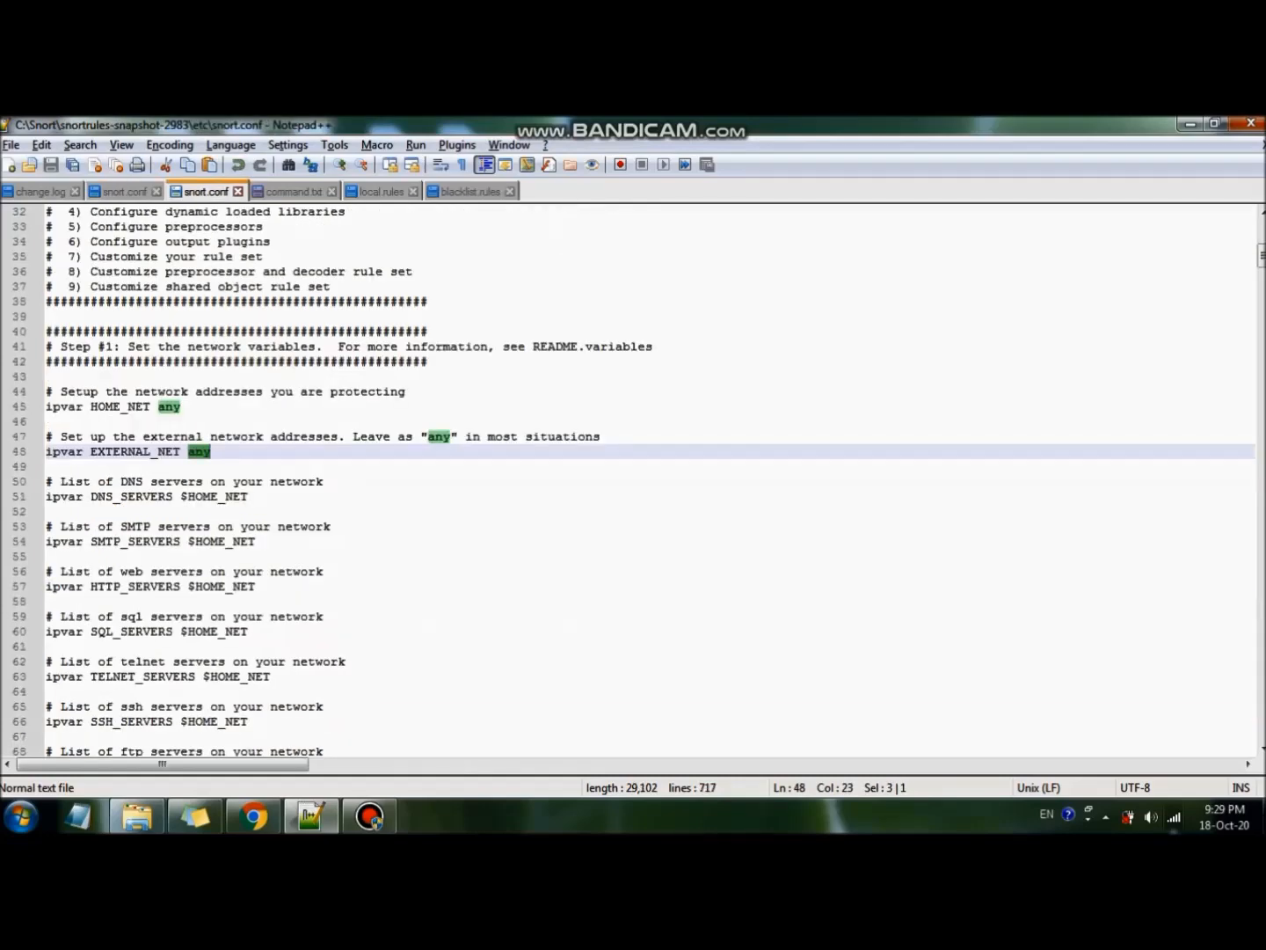
key("ctrl+Tab")
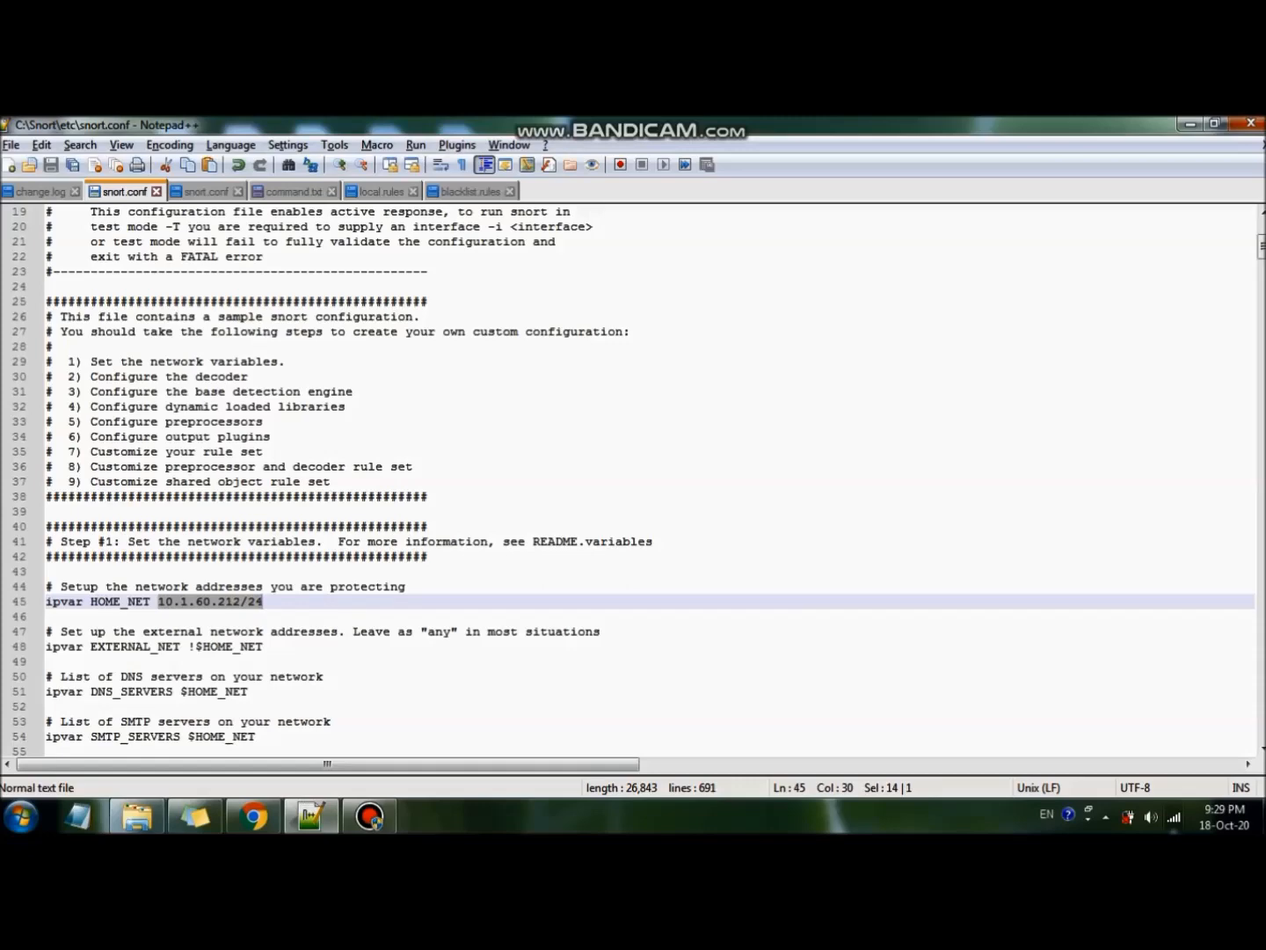
In the installed snort.conf, capitalize the folder name in the line 103 example path so it reads c:\Snort\rules.
scroll(633, 479, "down", 20)
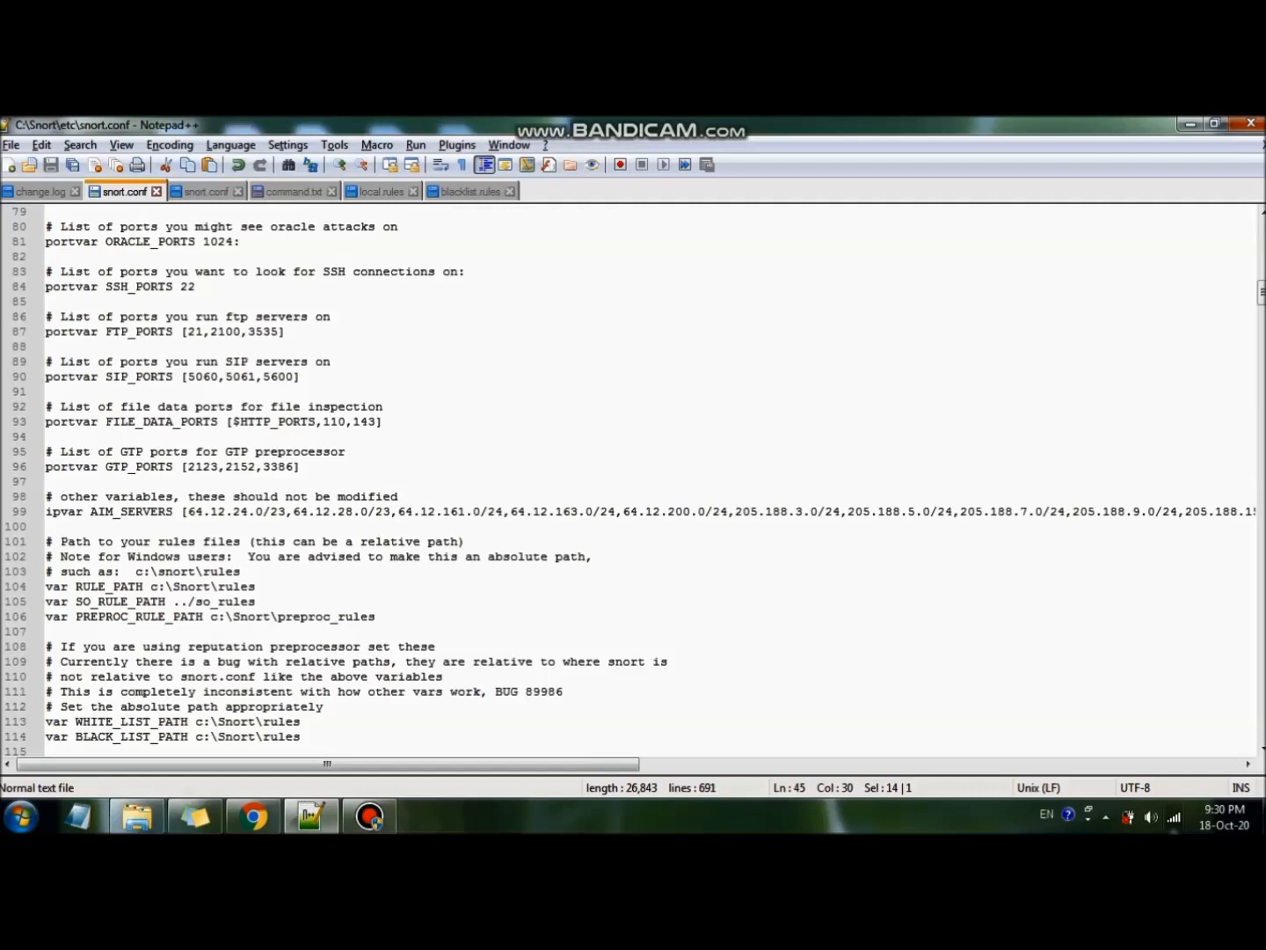
left_click_drag(187, 601, 194, 601)
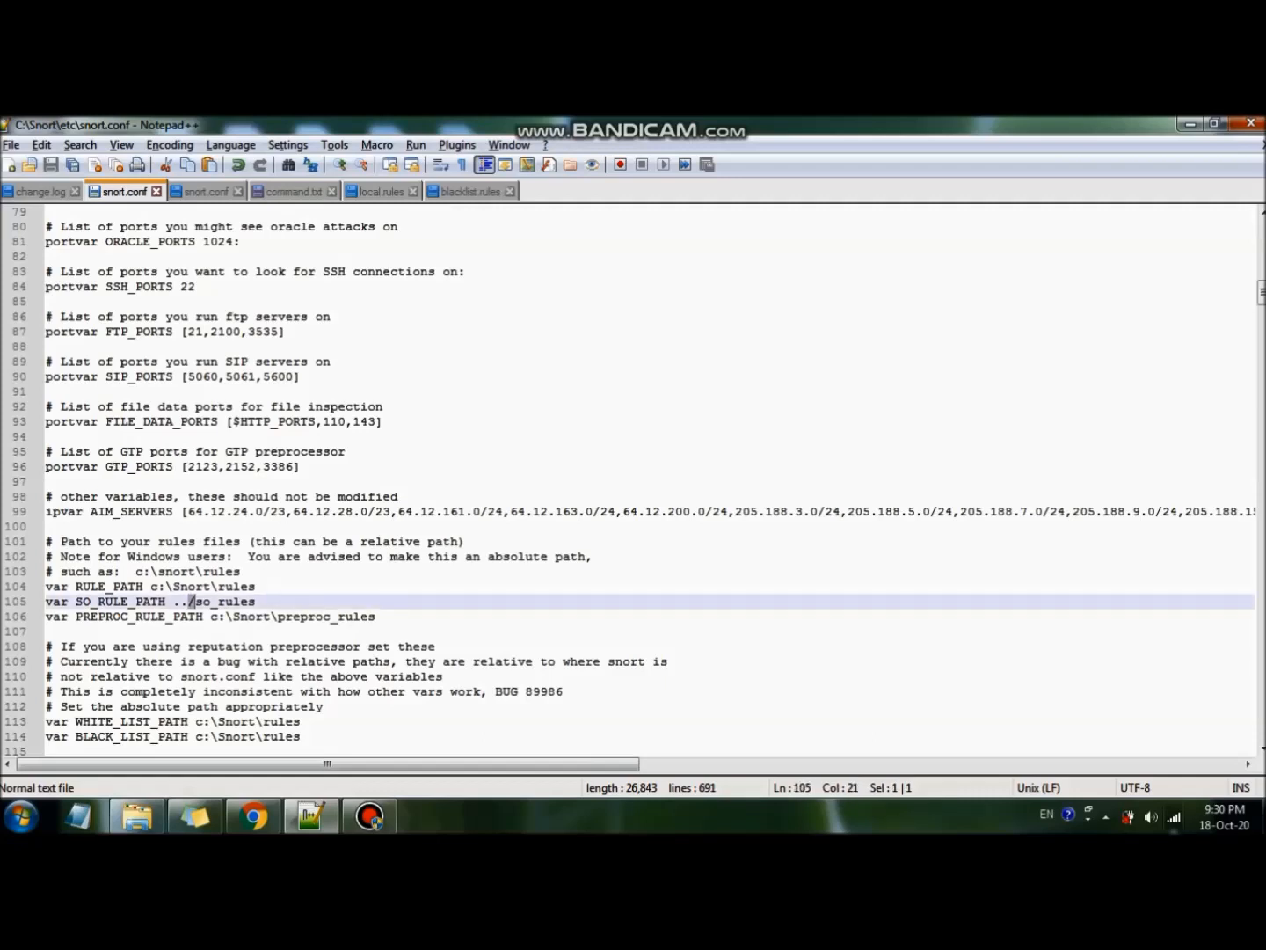
left_click_drag(159, 588, 233, 586)
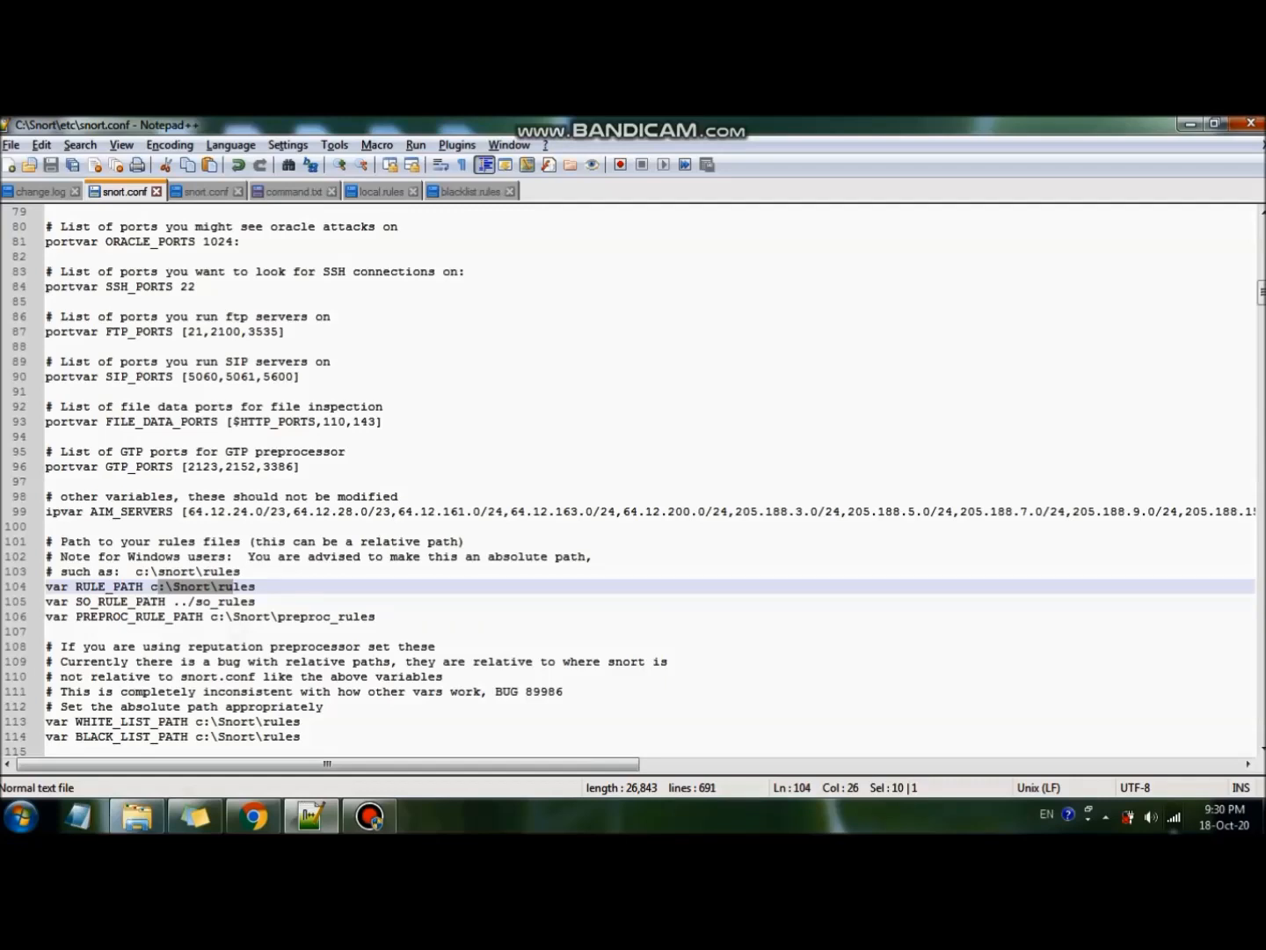
left_click_drag(135, 572, 211, 571)
left_click(165, 571)
key("BackSpace")
type("S")
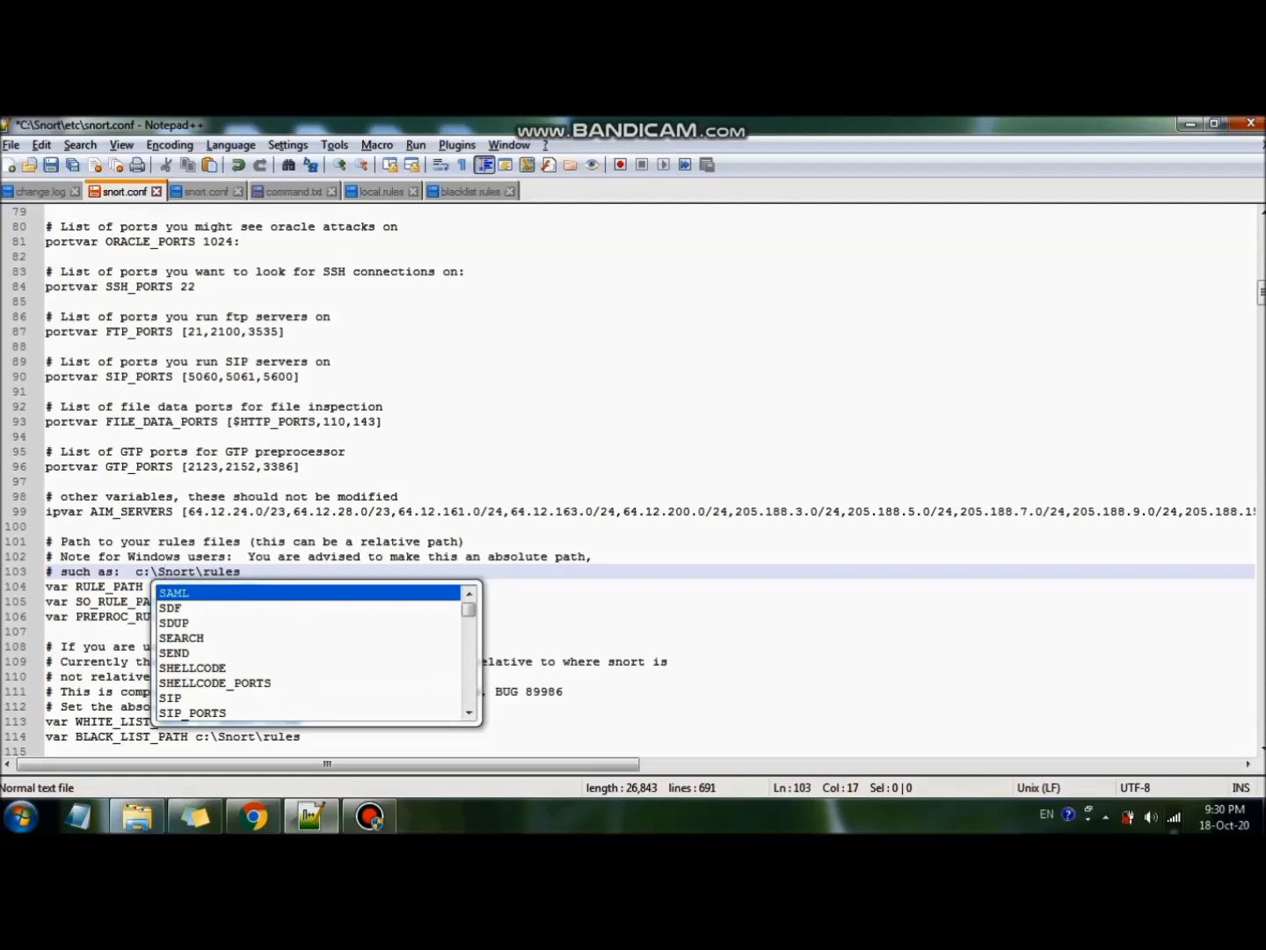
left_click(46, 526)
Review the RULE_PATH, SO_RULE_PATH and PREPROC_RULE_PATH variables on lines 104 to 106.
left_click_drag(52, 572, 376, 616)
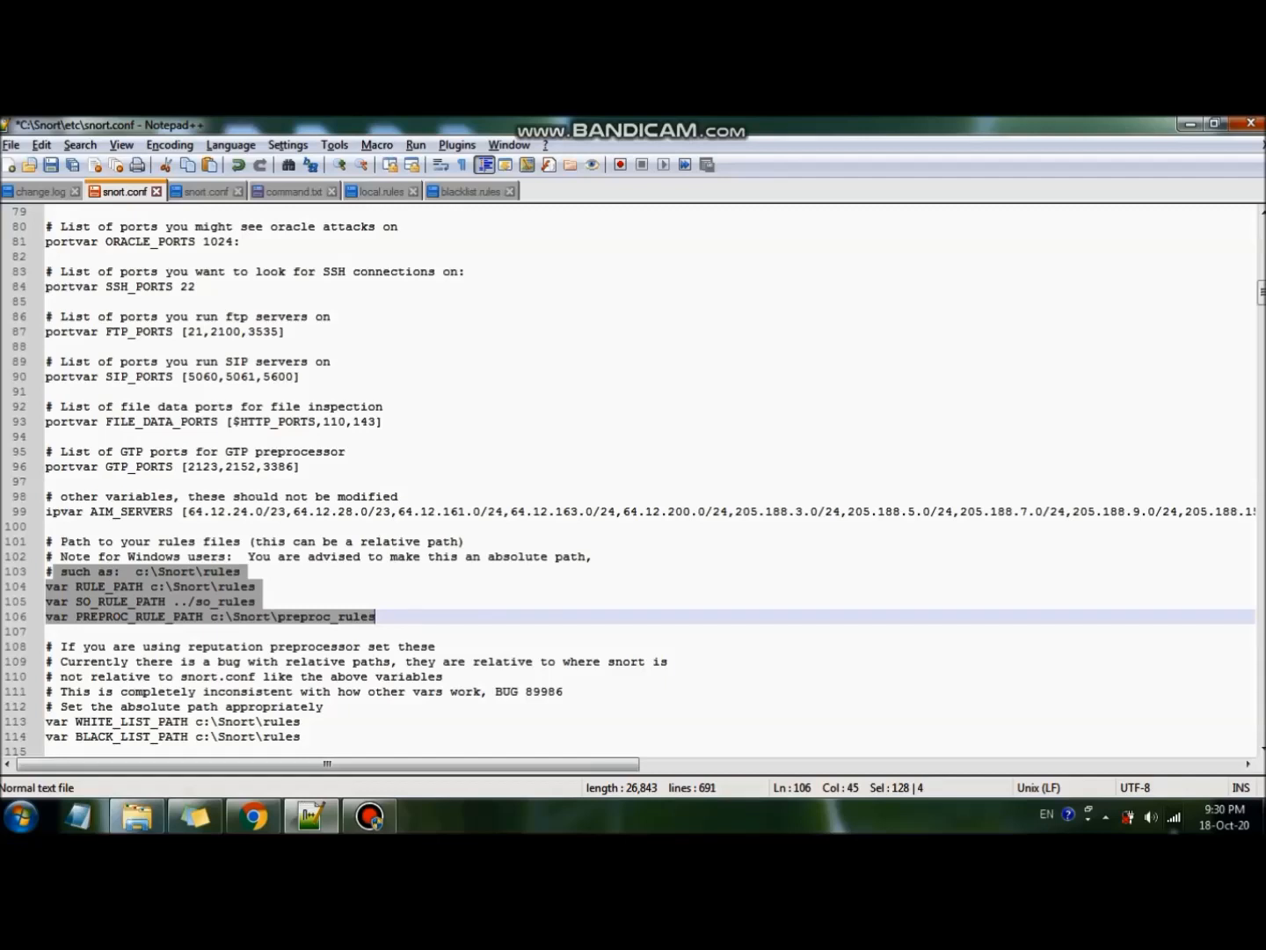
left_click(150, 587)
left_click_drag(149, 587, 376, 617)
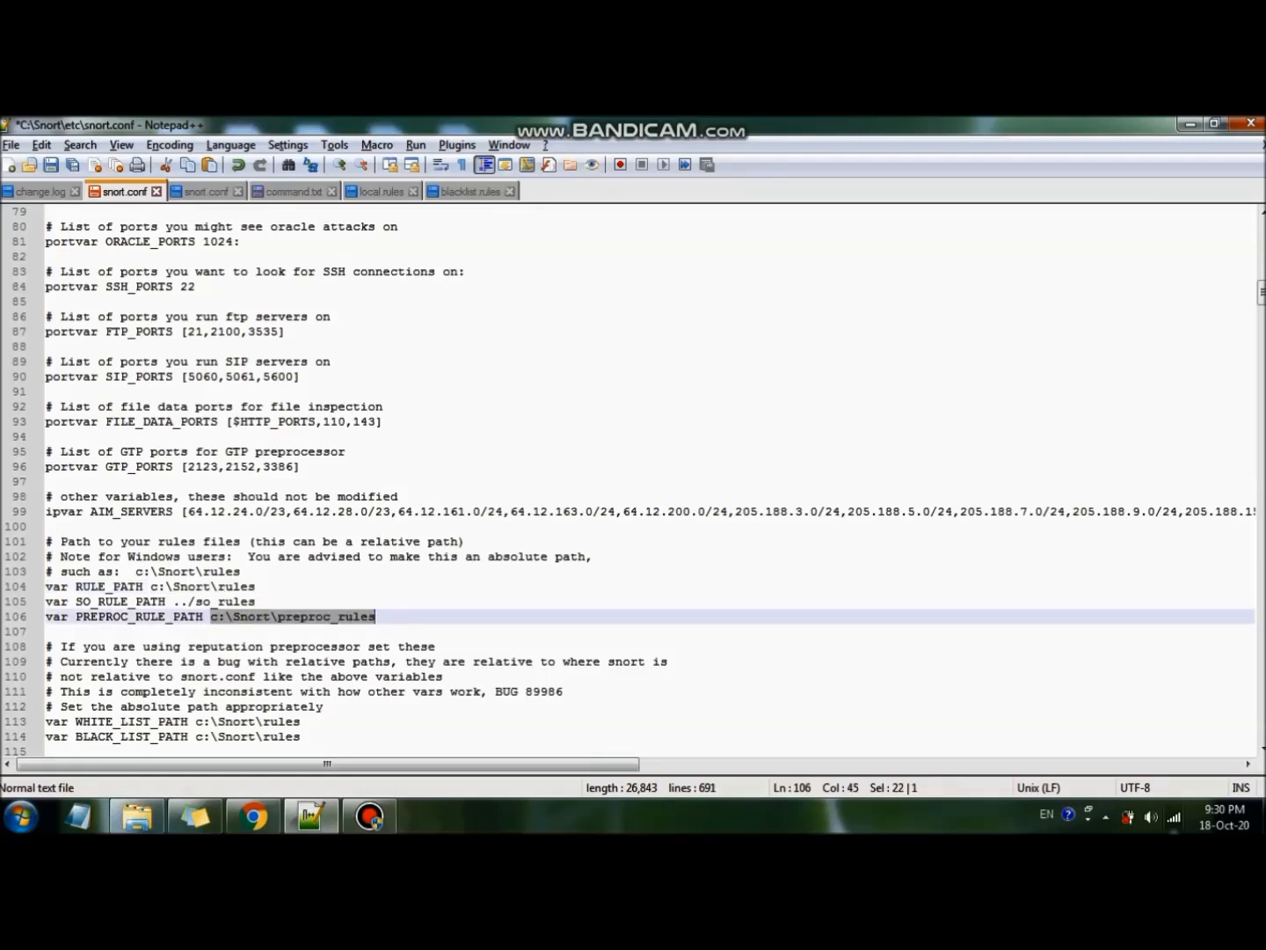
left_click_drag(60, 571, 45, 572)
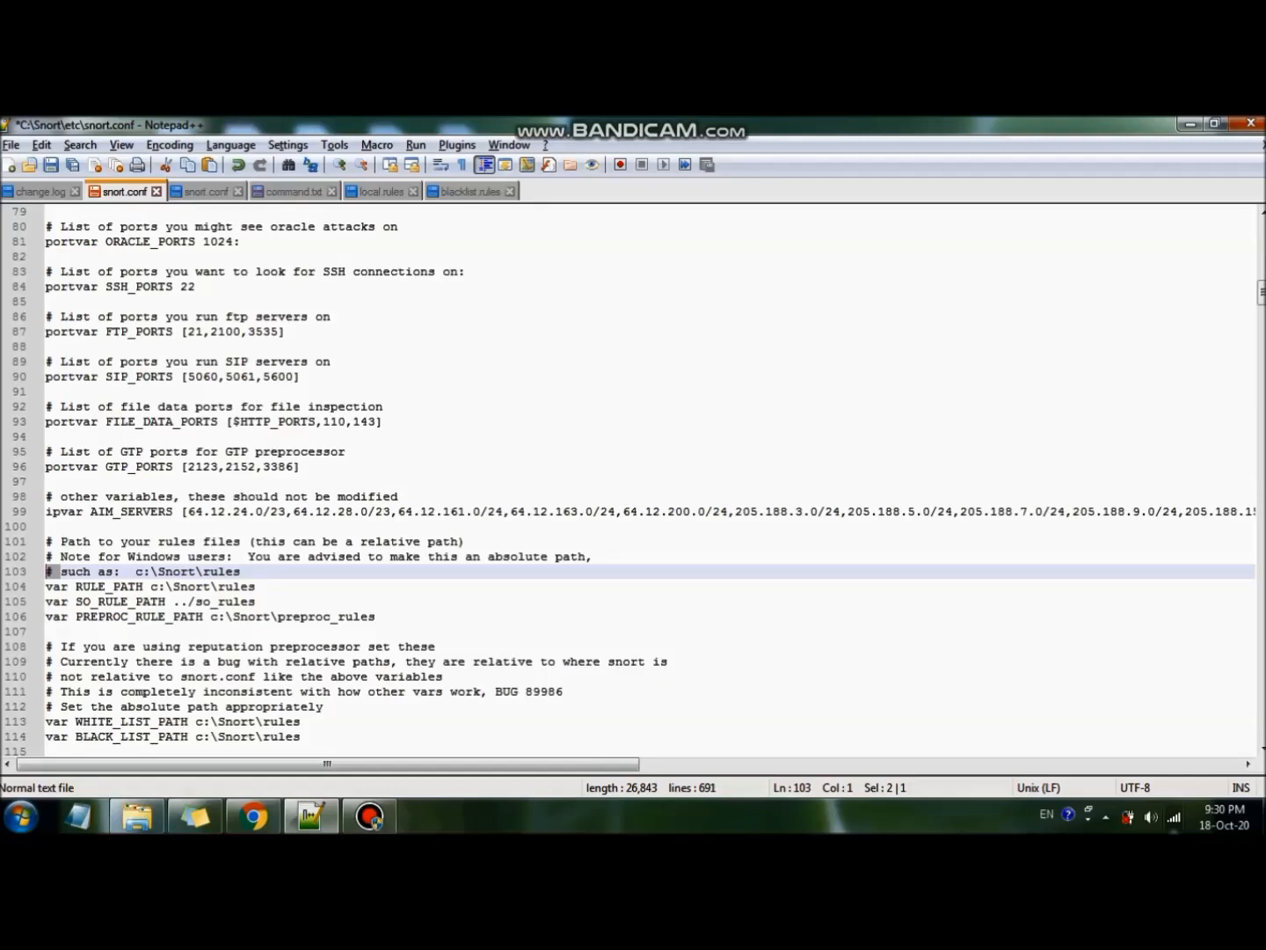
key("Down")
key("shift+Down")
key("shift+Down")
key("shift+Down")
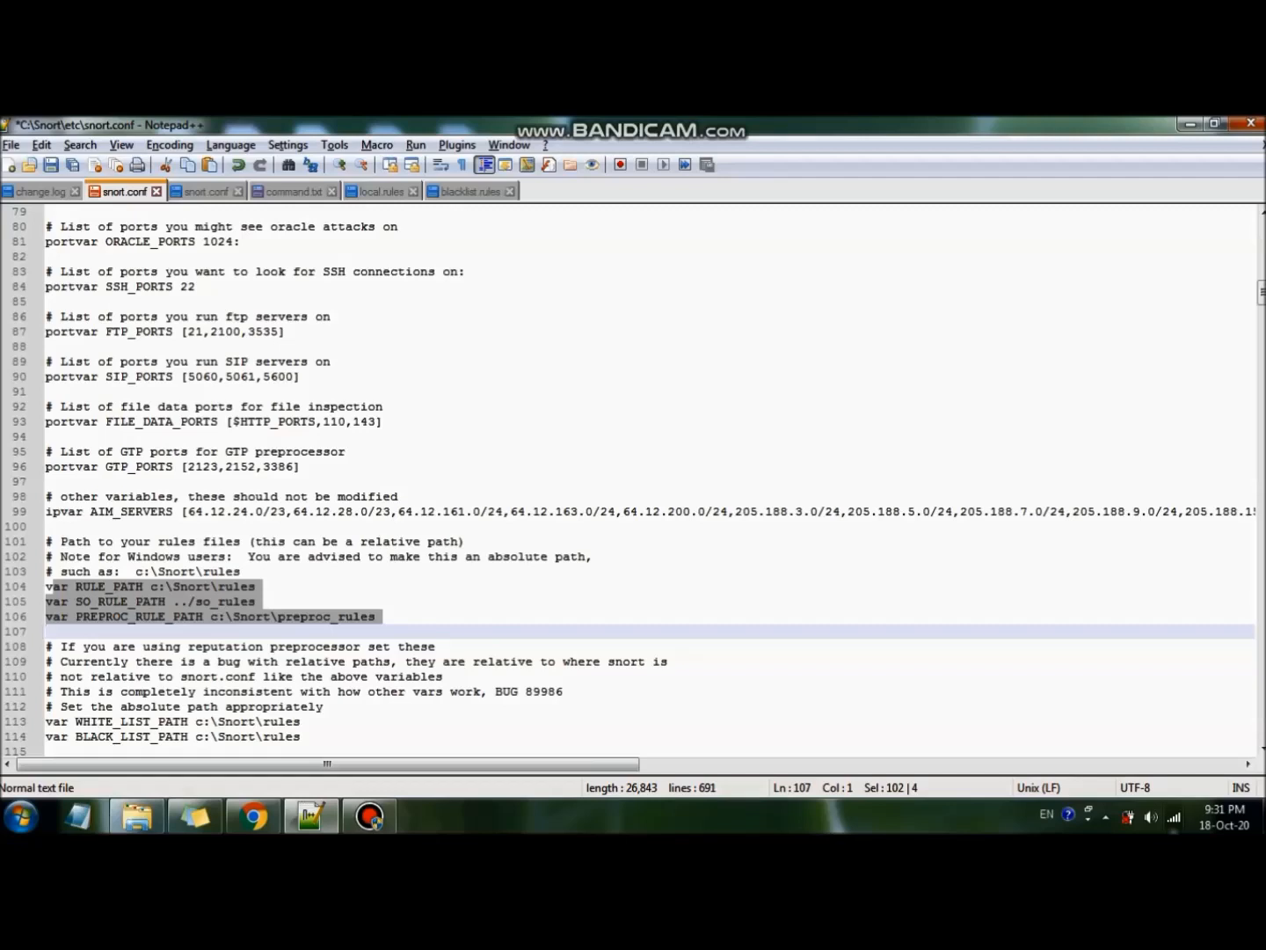
left_click(175, 616)
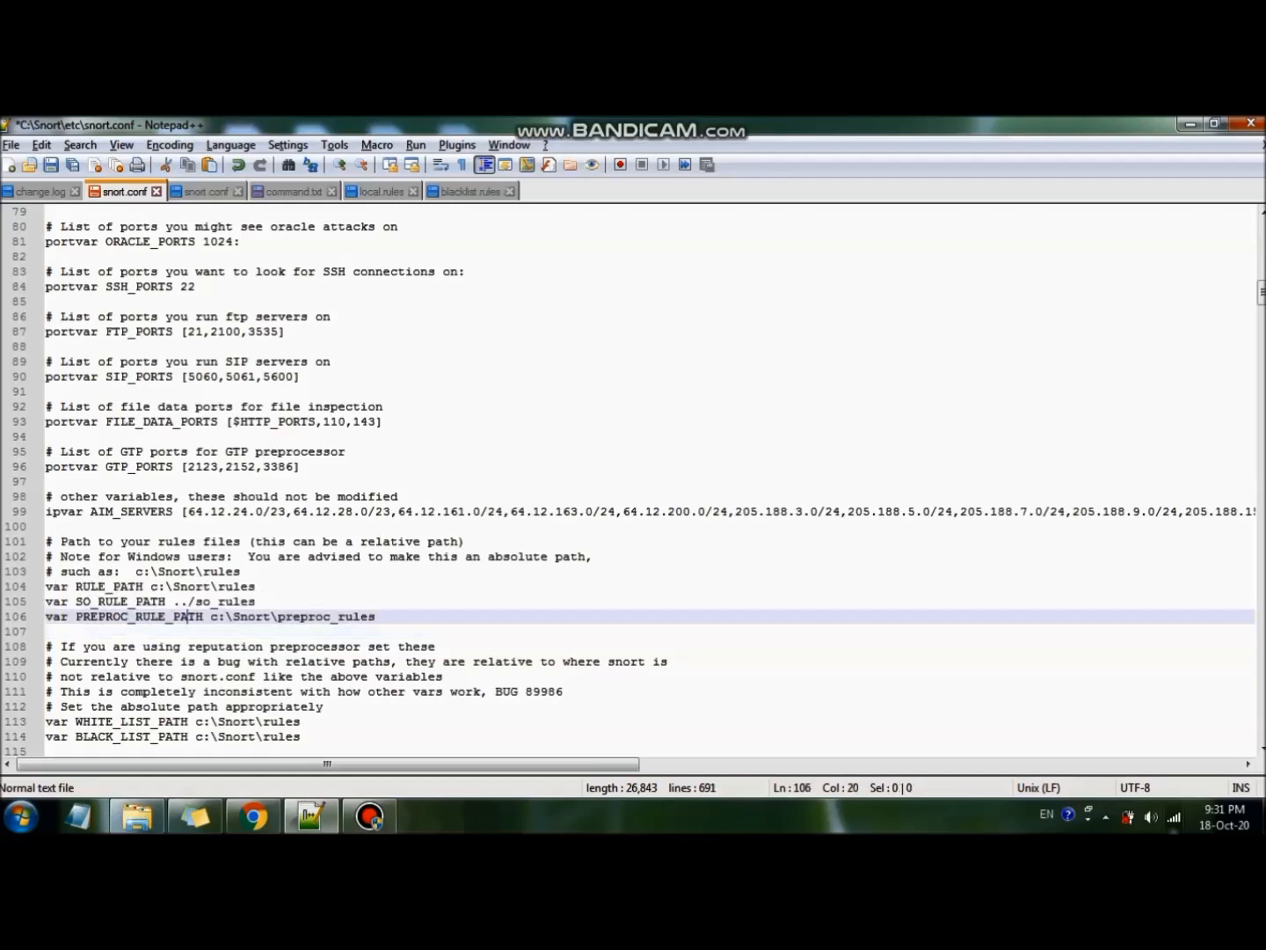
left_click_drag(173, 602, 248, 602)
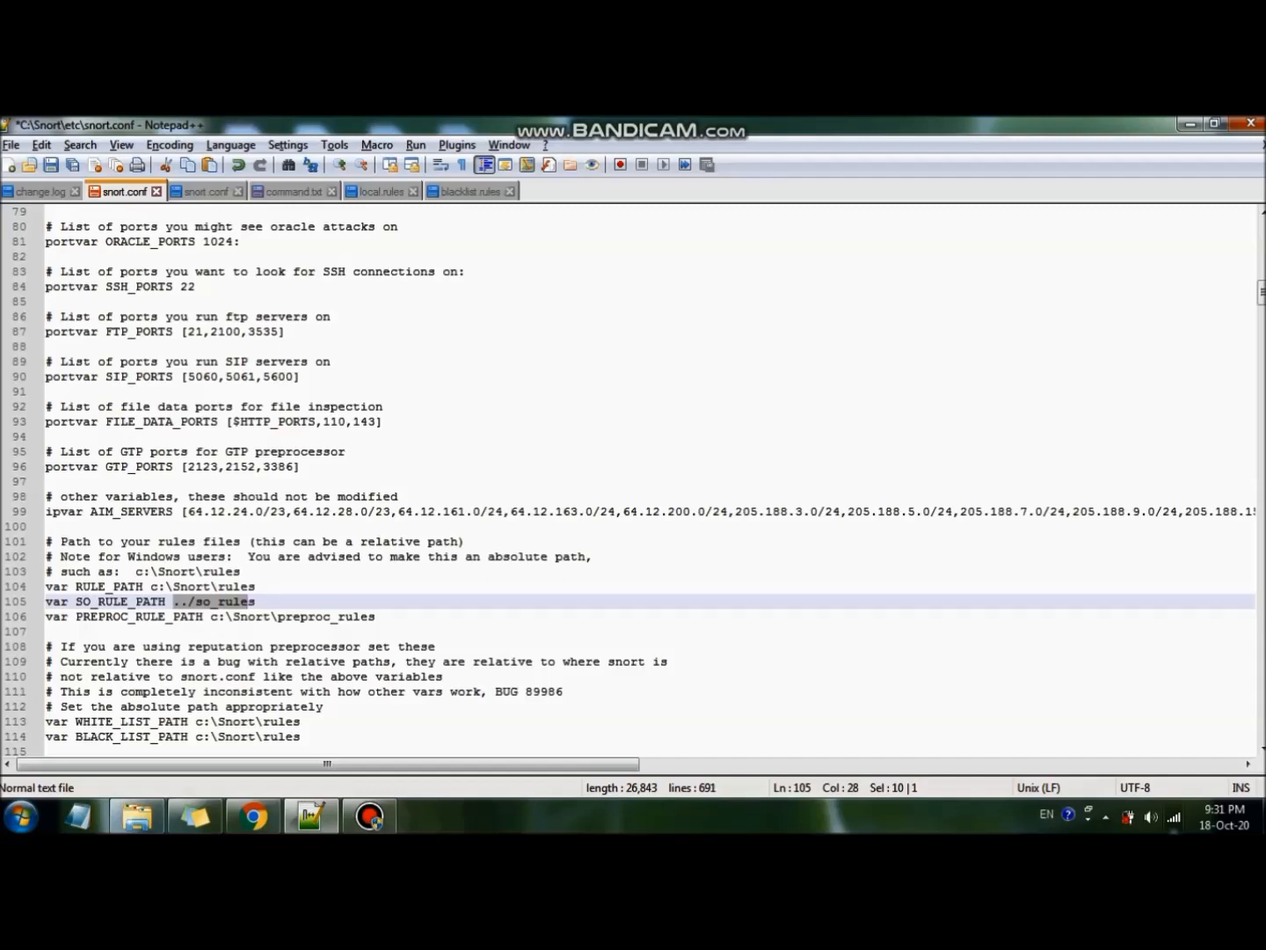
left_click_drag(174, 586, 375, 615)
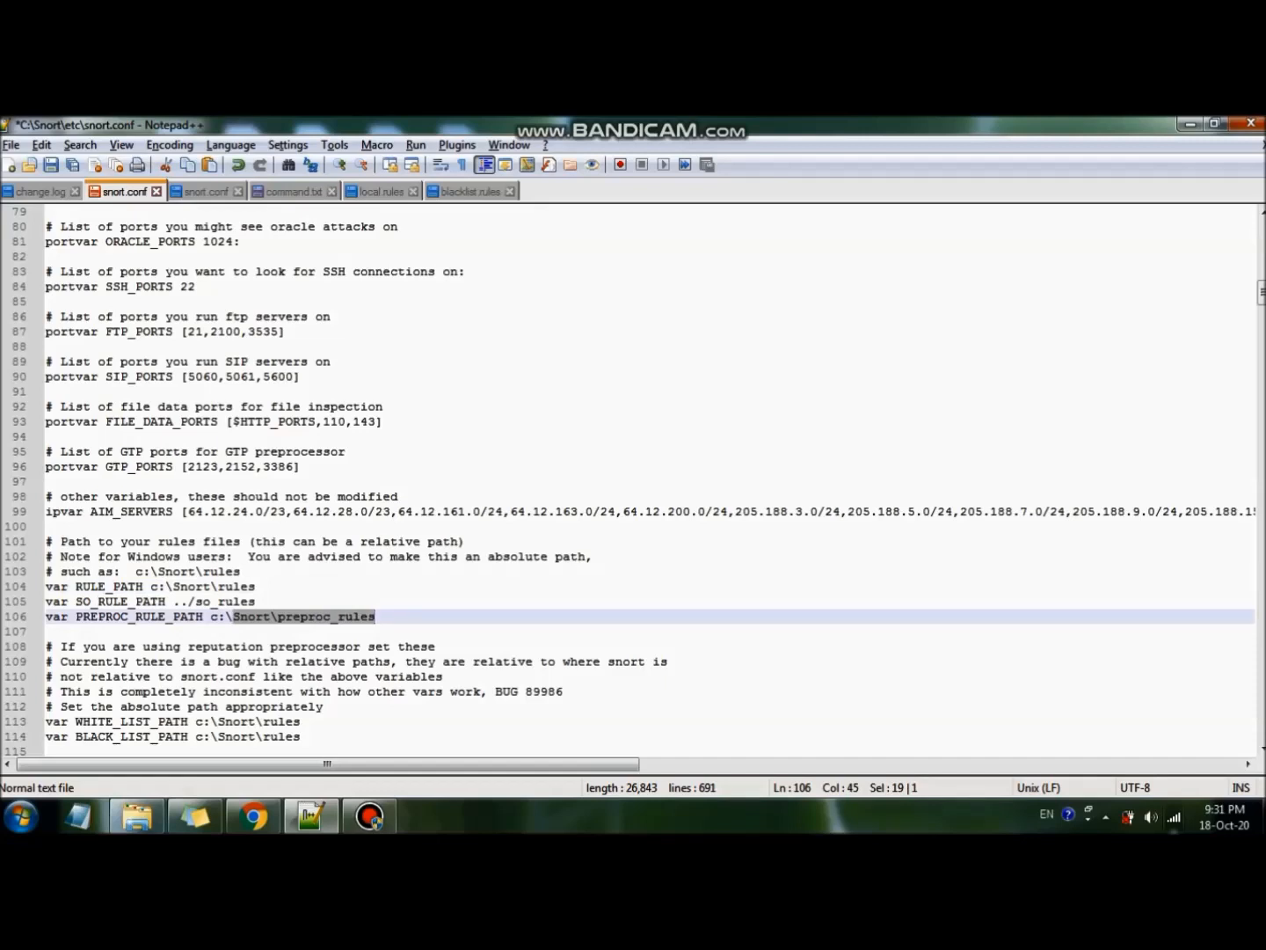
Review the WHITE_LIST_PATH and BLACK_LIST_PATH variables and the decoder settings under Step #2.
scroll(633, 482, "down", 5)
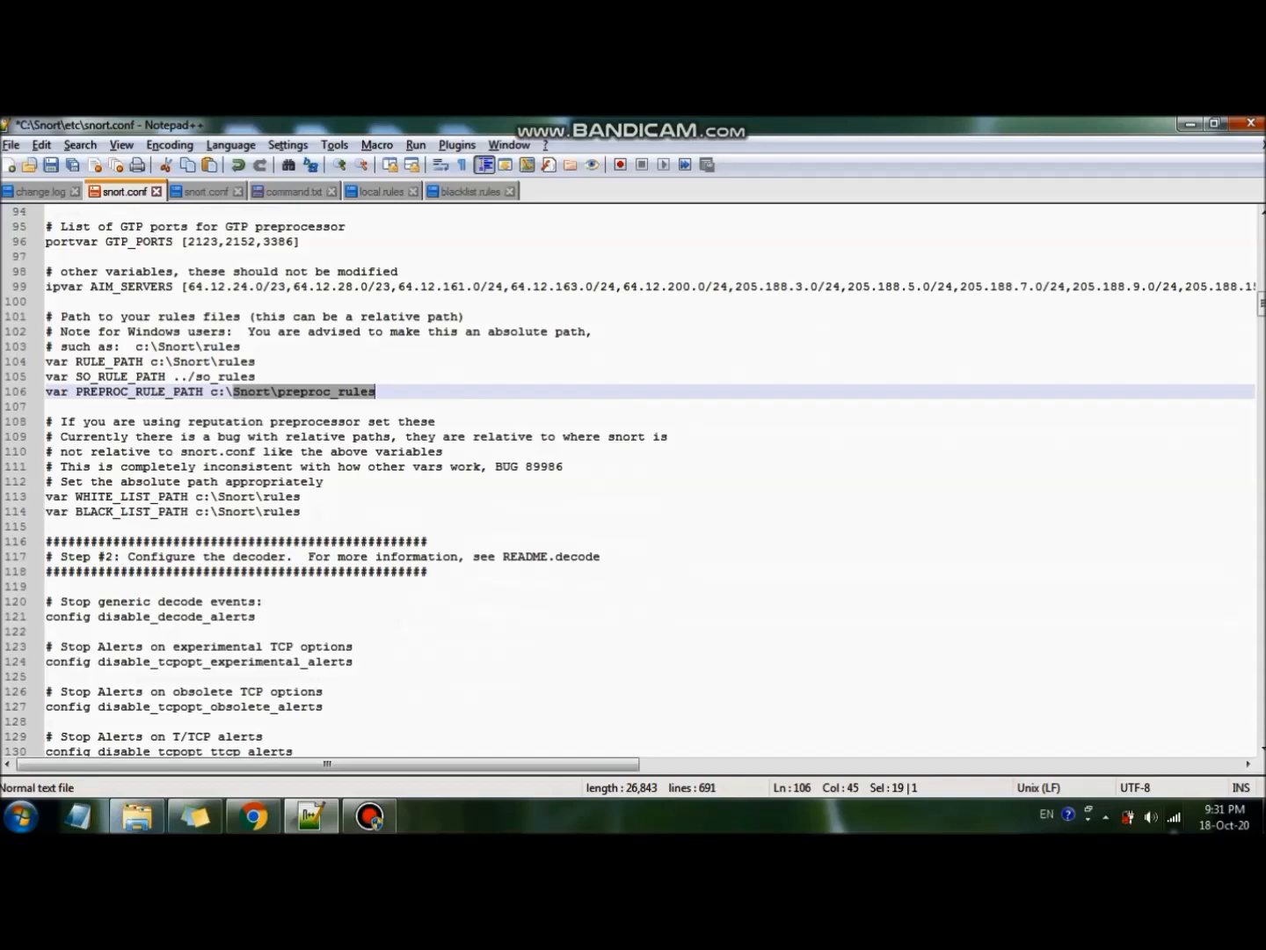
left_click_drag(68, 495, 301, 511)
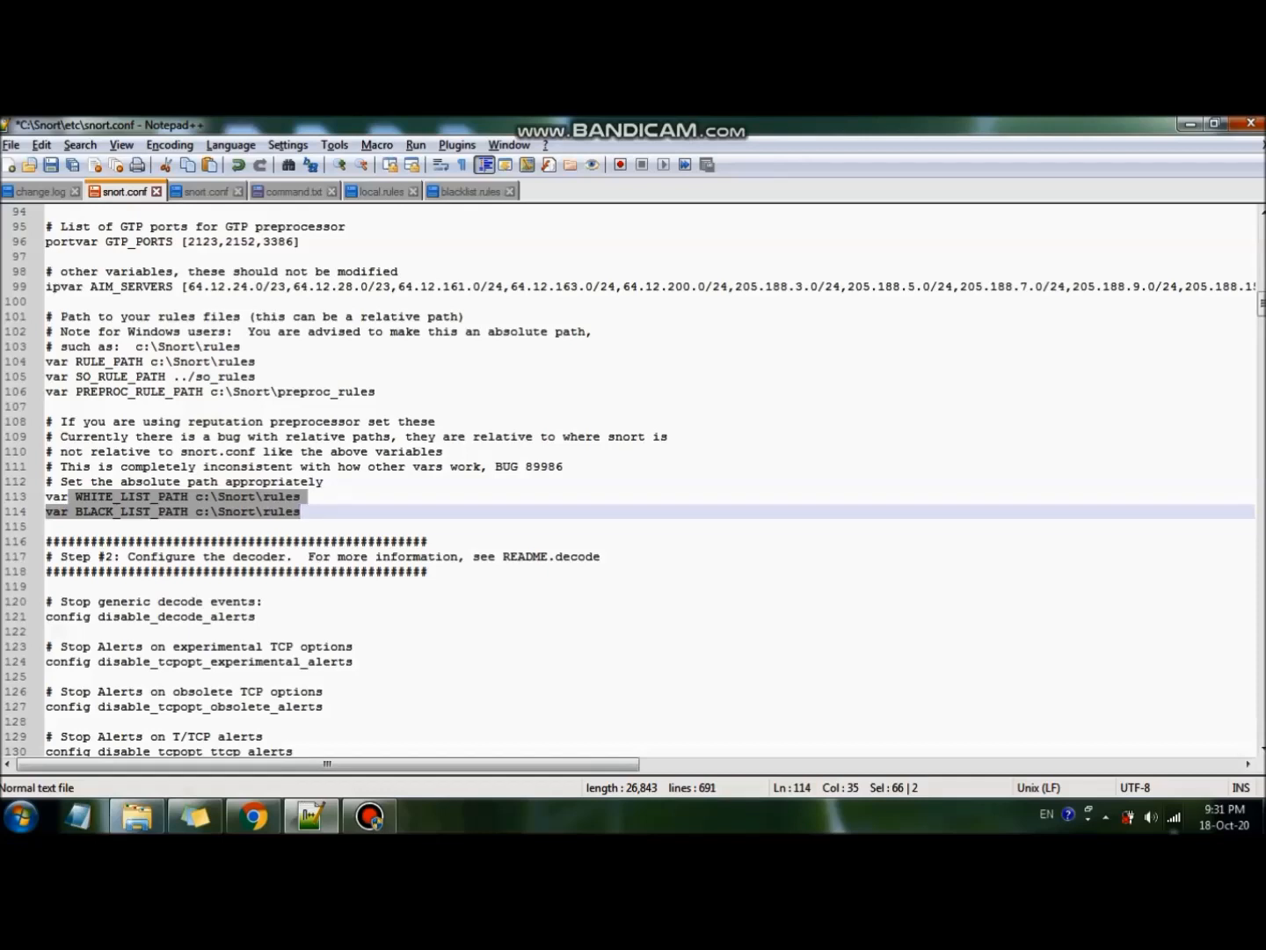
left_click_drag(46, 496, 301, 510)
scroll(634, 484, "down", 15)
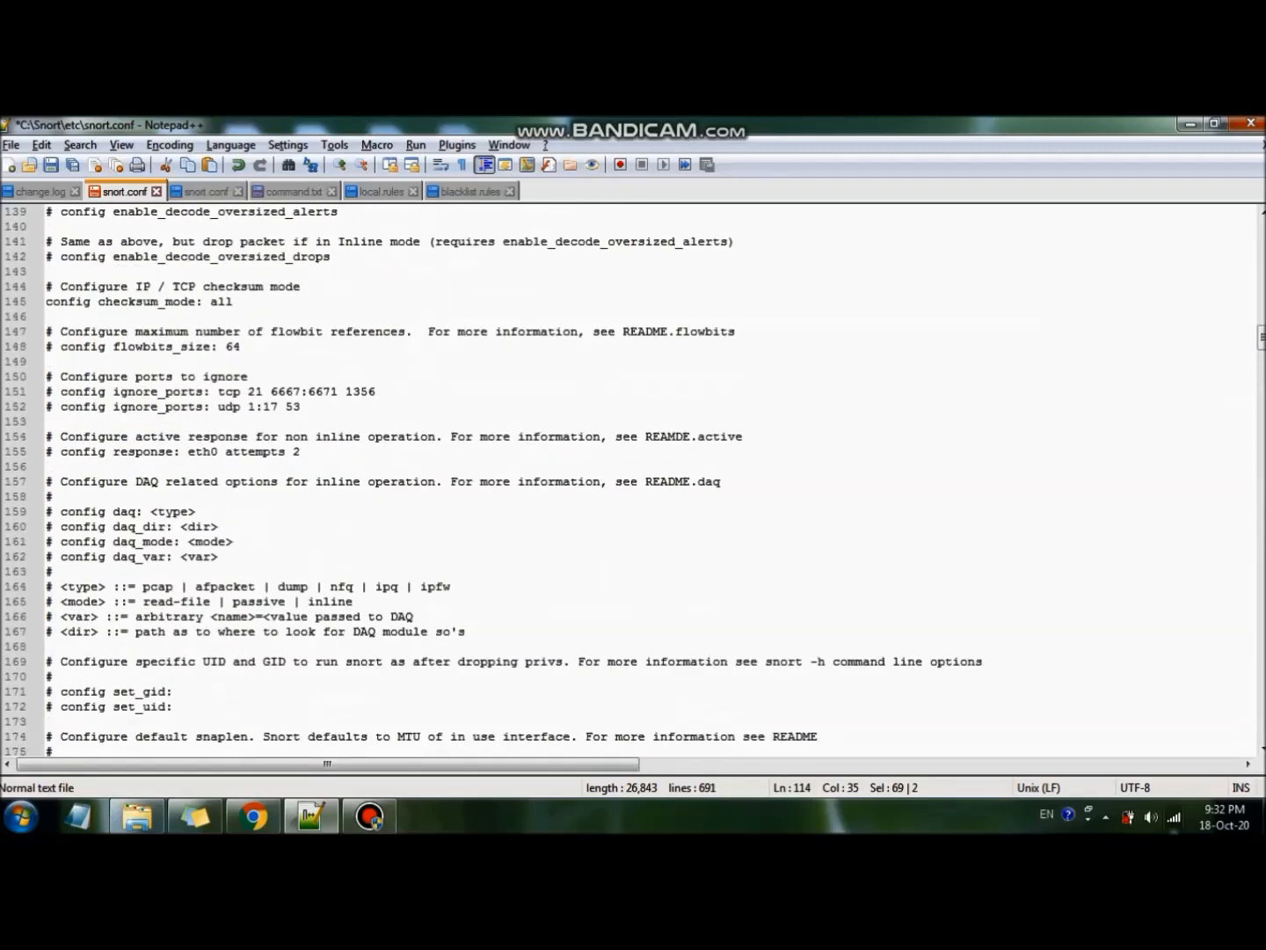
scroll(633, 483, "up", 15)
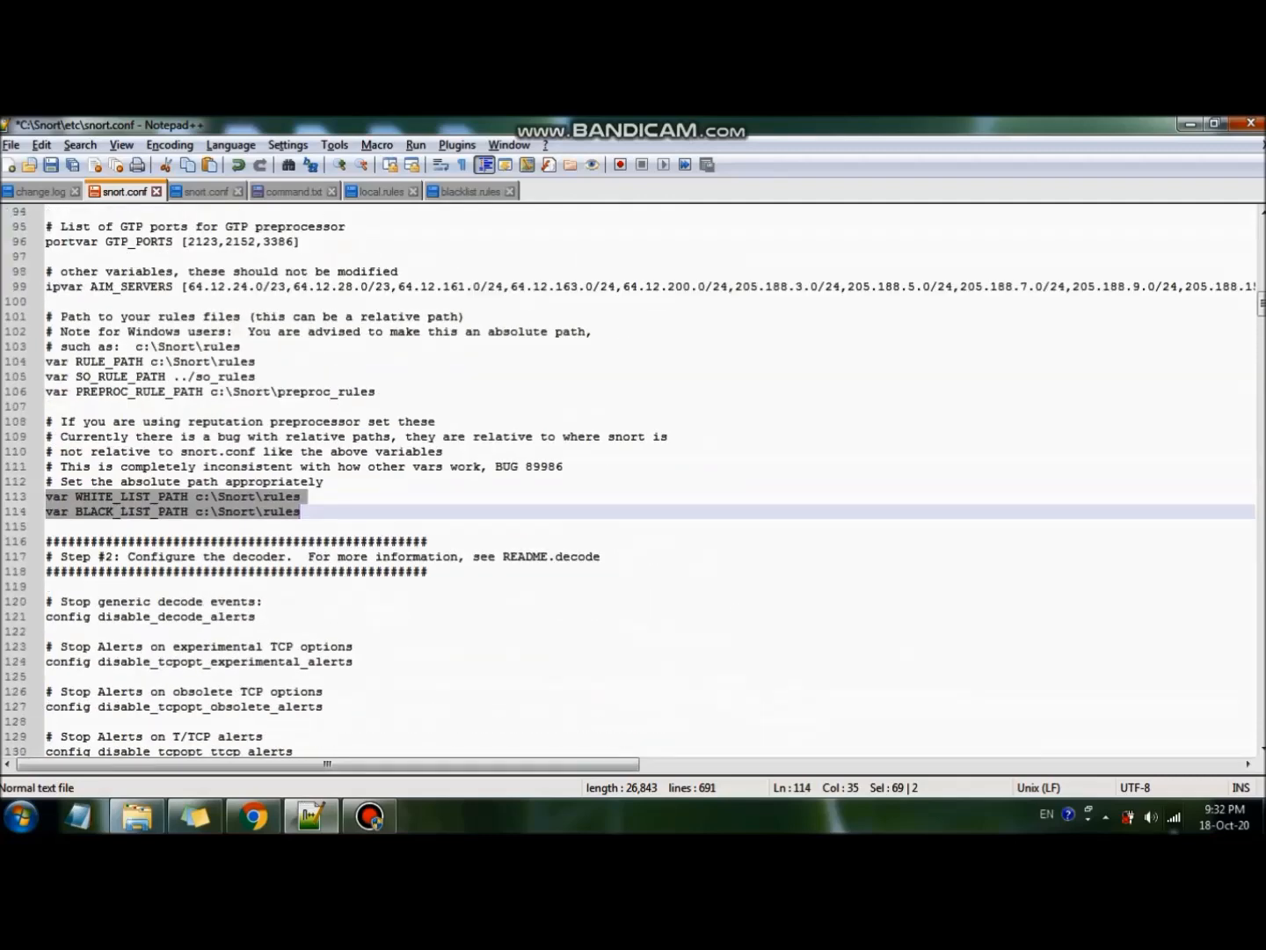
scroll(634, 484, "down", 5)
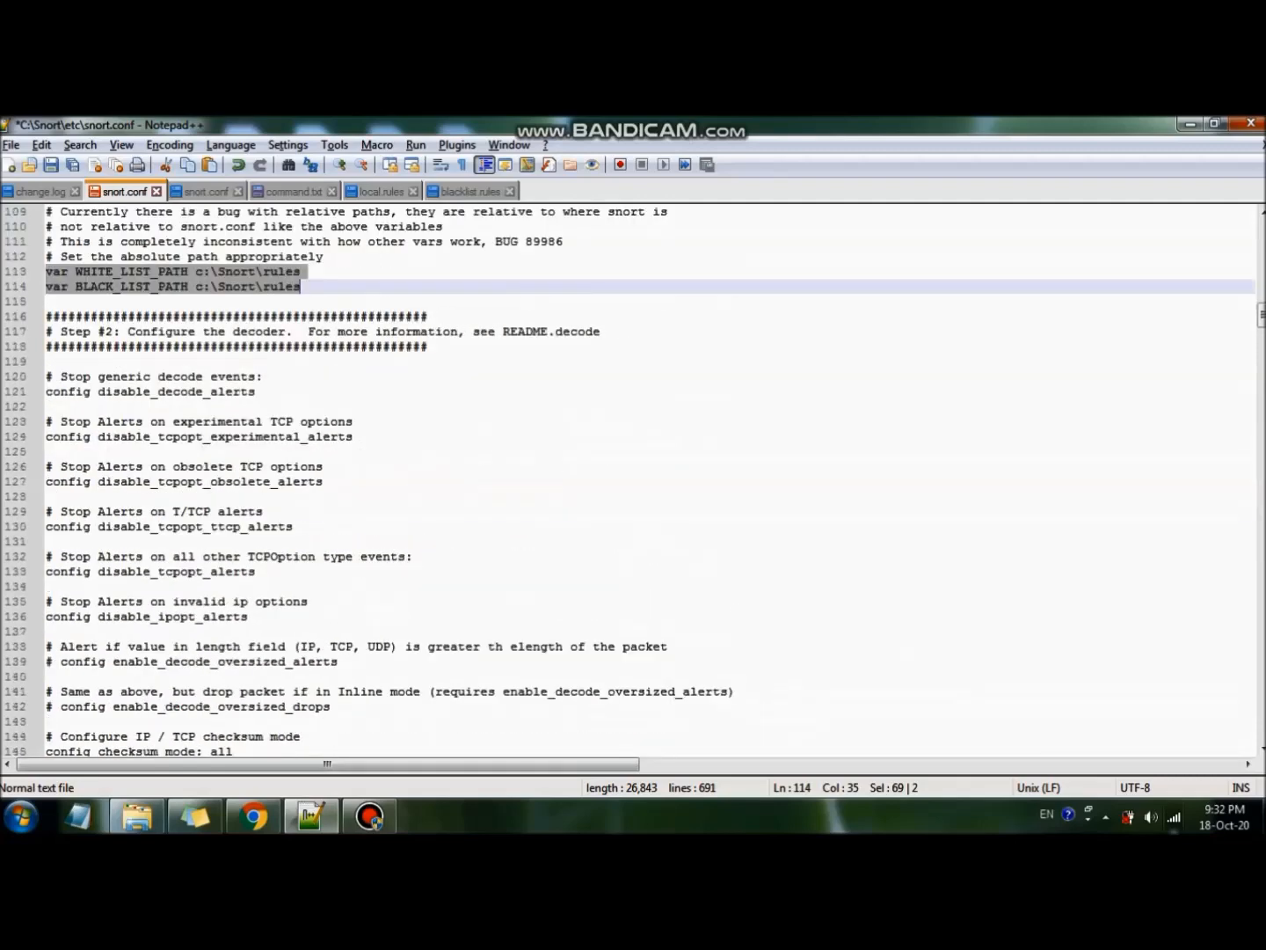
Review the remaining decoder options and examine the default log directory setting on line 186 of the installed snort.conf.
scroll(633, 483, "down", 4)
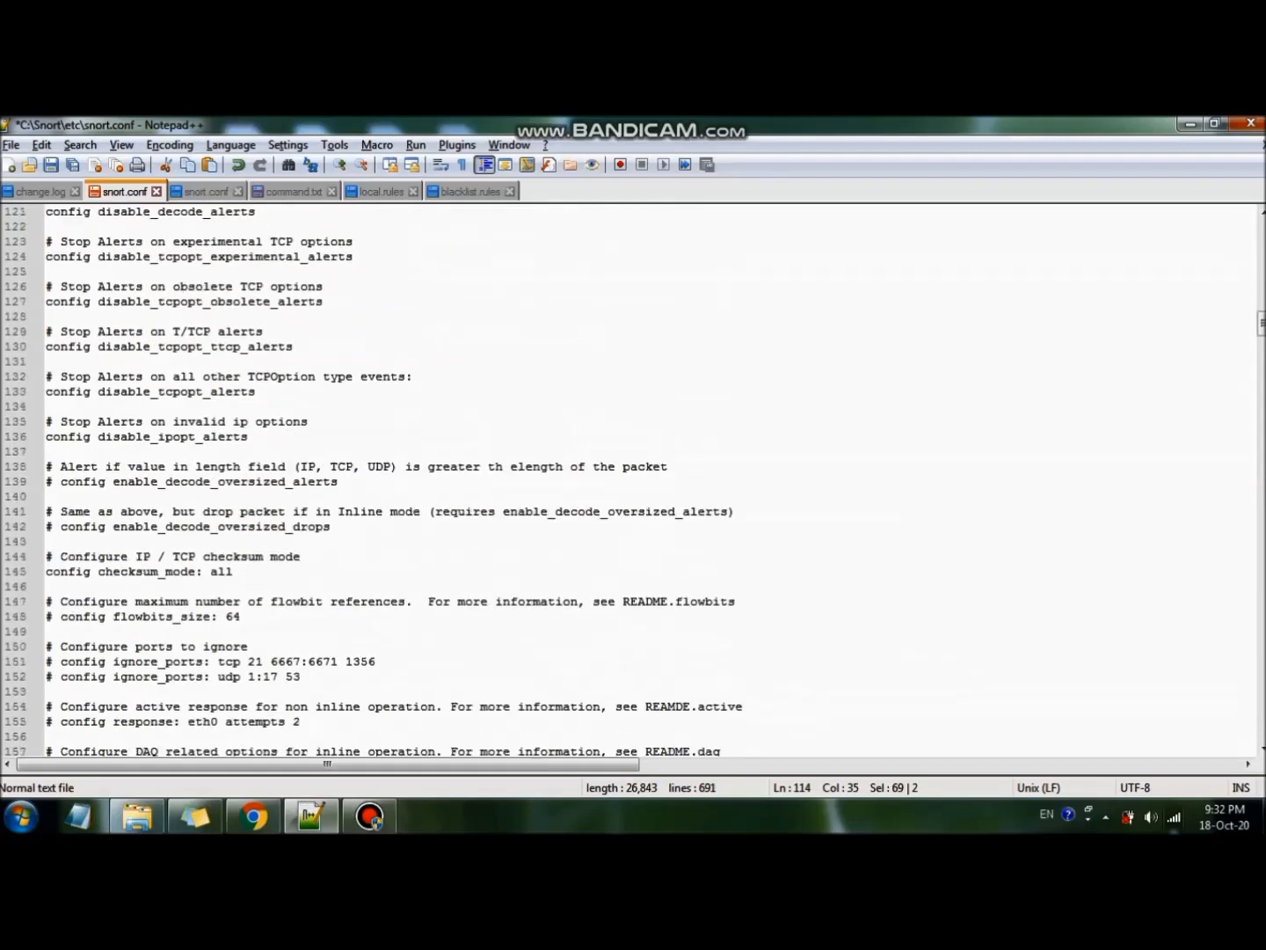
scroll(633, 483, "down", 11)
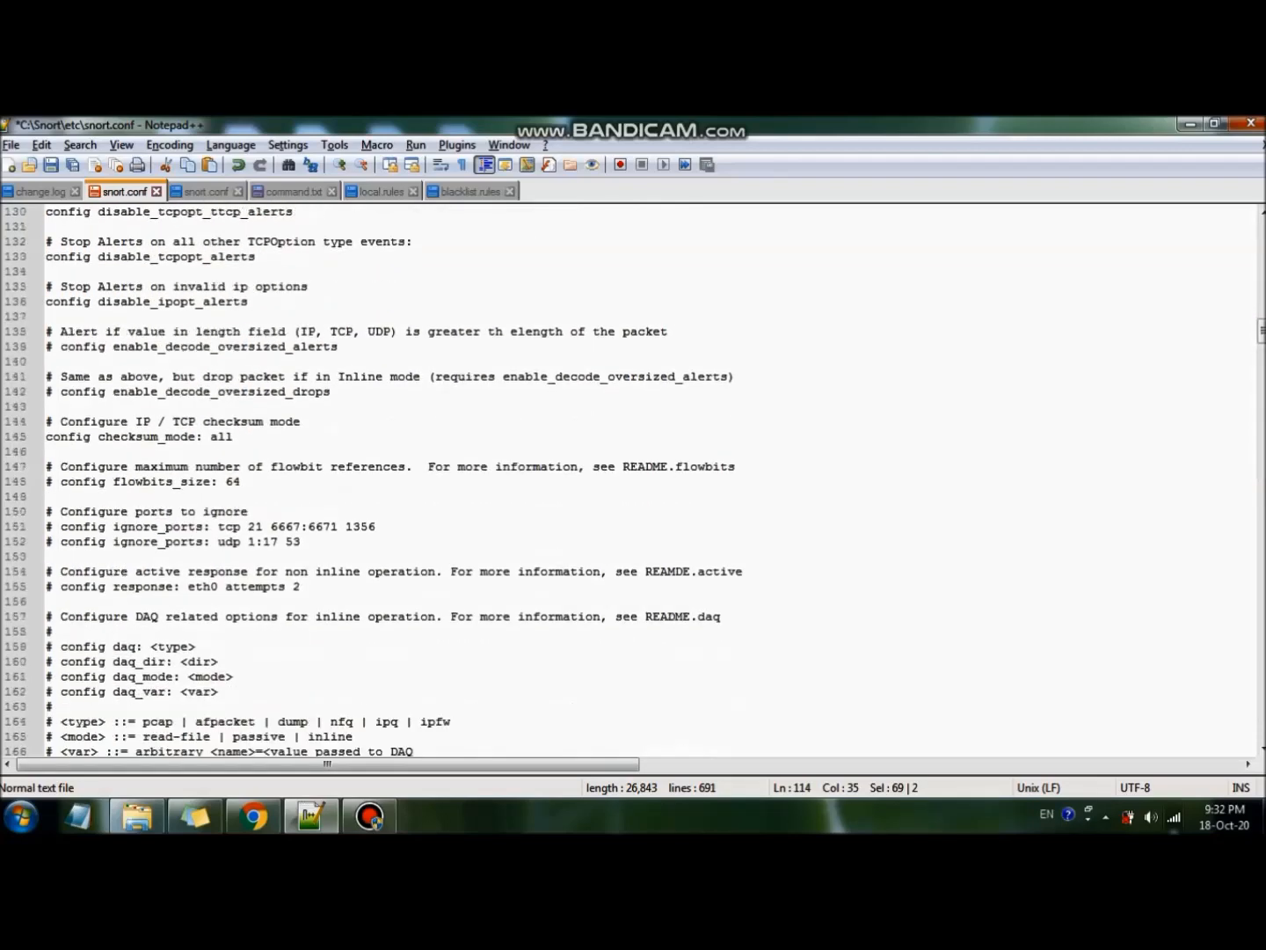
scroll(633, 484, "up", 2)
scroll(633, 483, "down", 5)
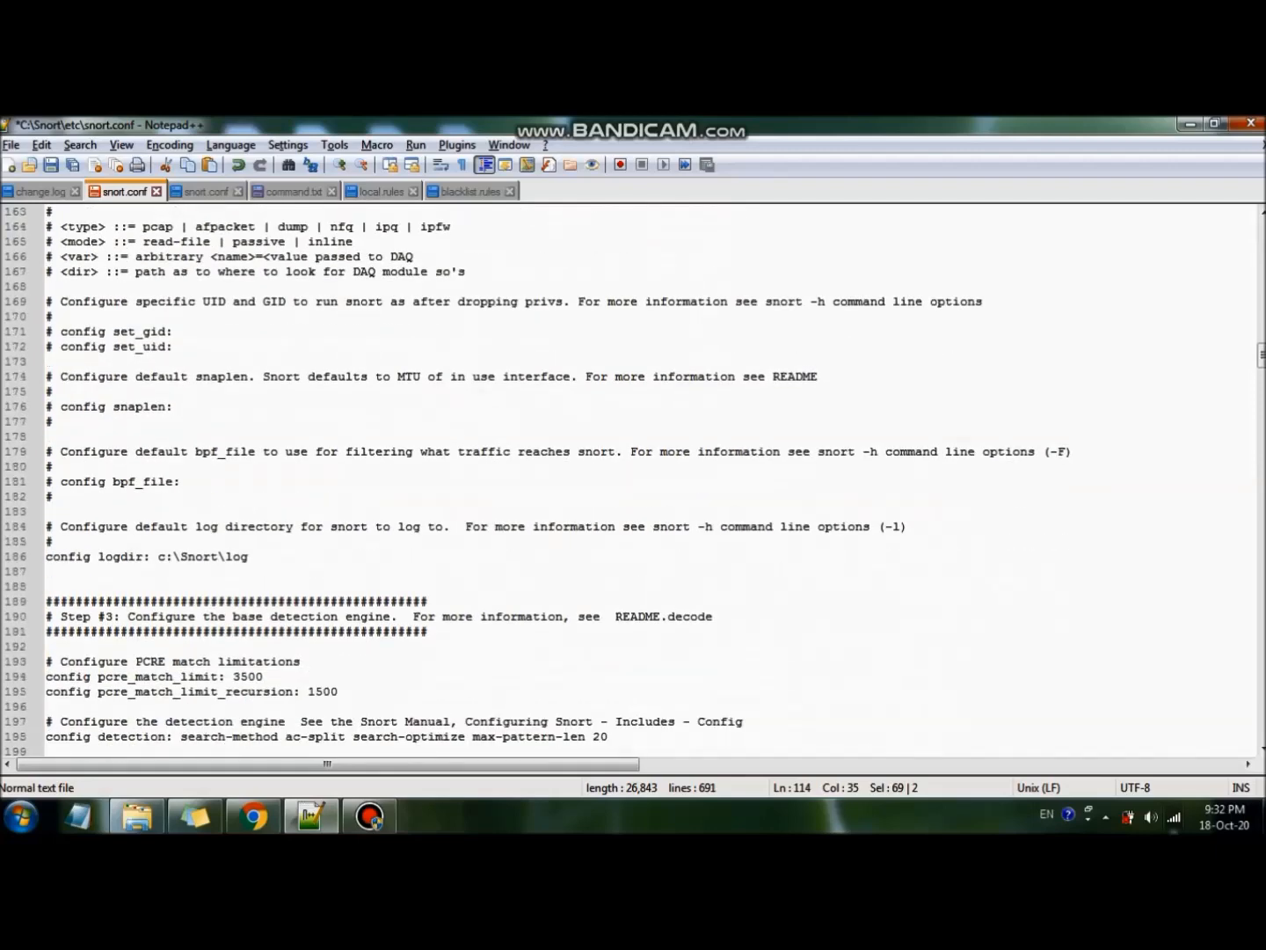
left_click_drag(56, 543, 45, 542)
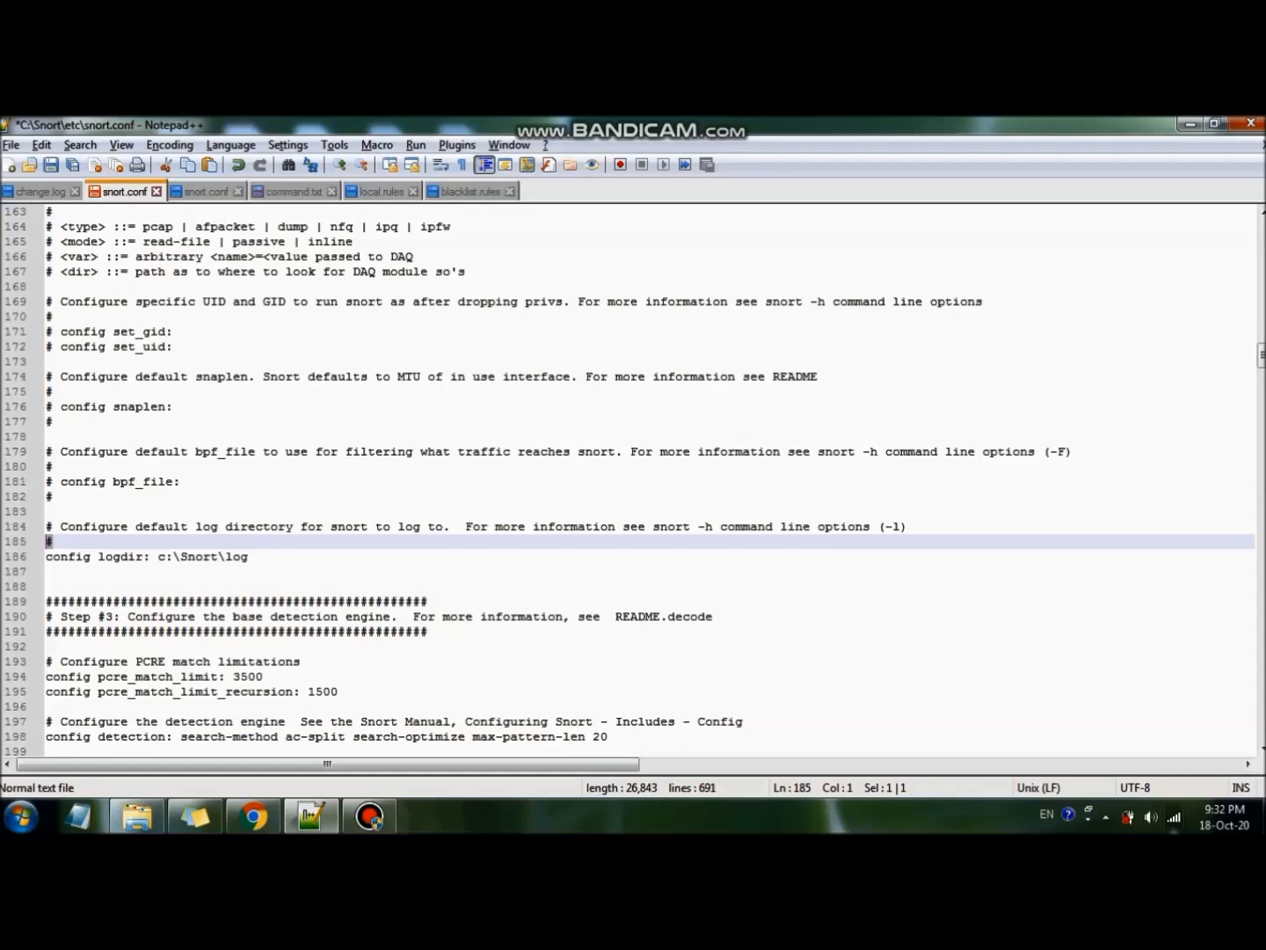
left_click(45, 573)
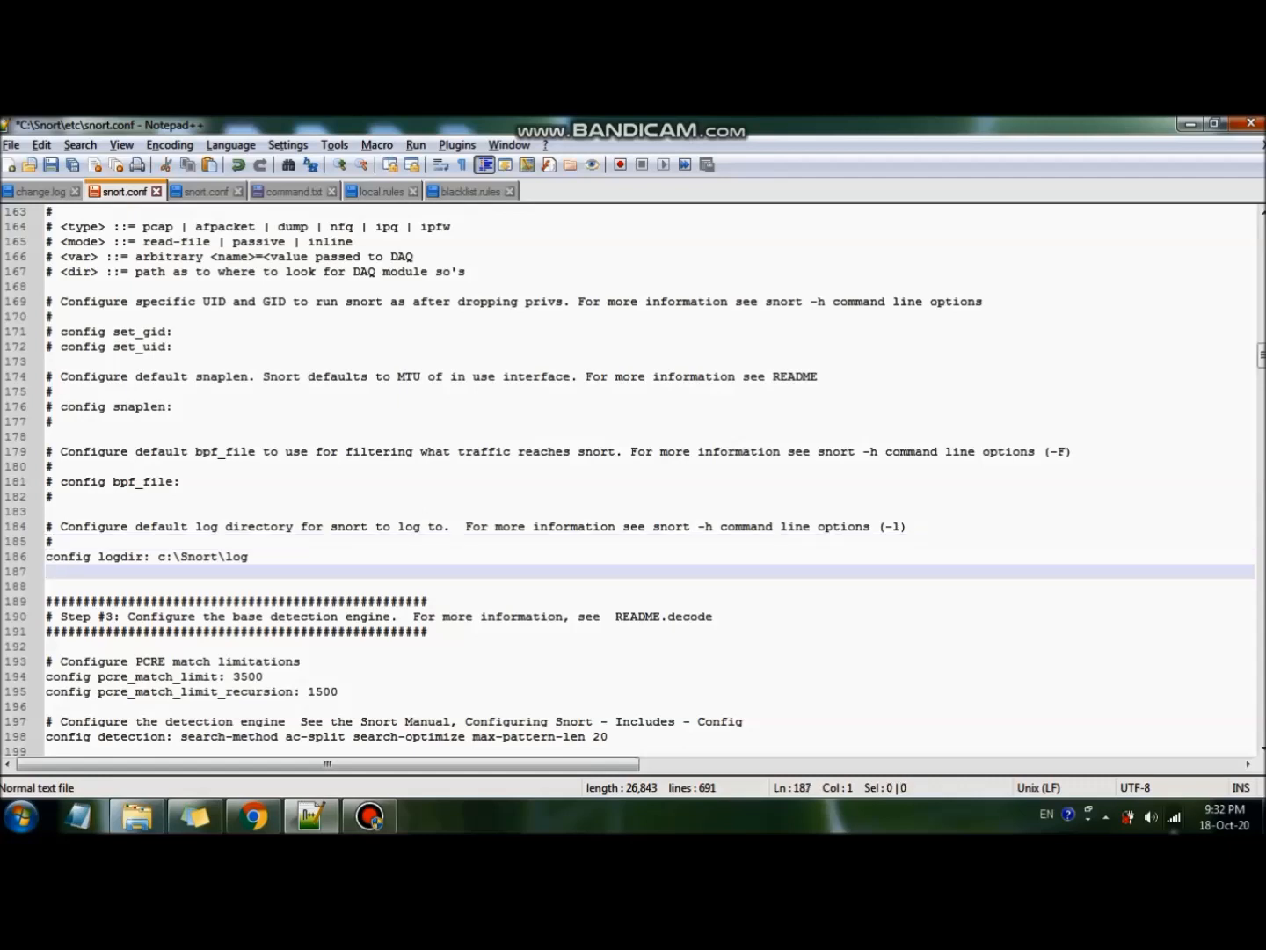
left_click(46, 557)
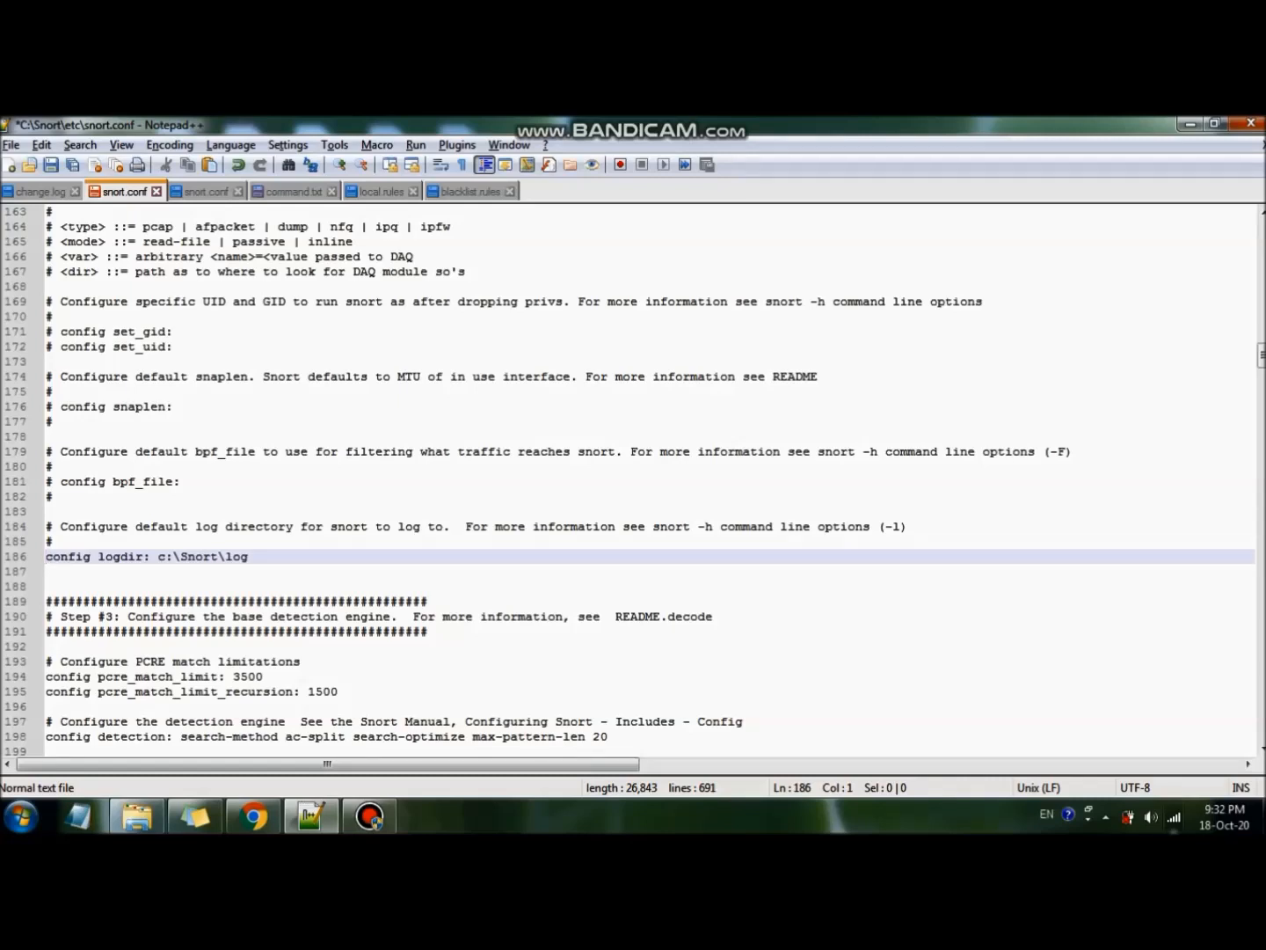
key("End")
key("shift+Home")
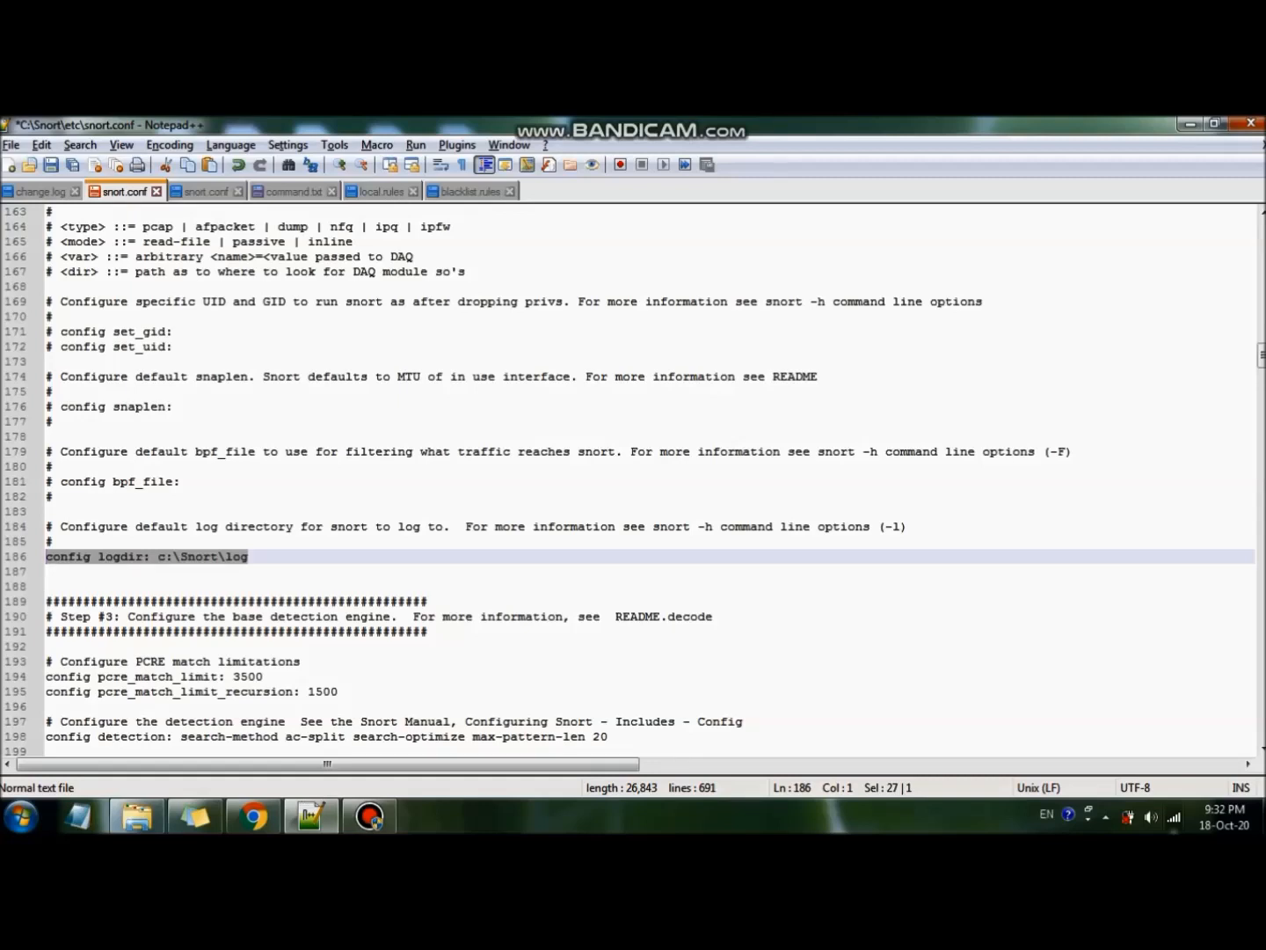
Examine the dynamicpreprocessor and dynamicengine paths under Step #4 of the installed snort.conf.
scroll(633, 482, "down", 18)
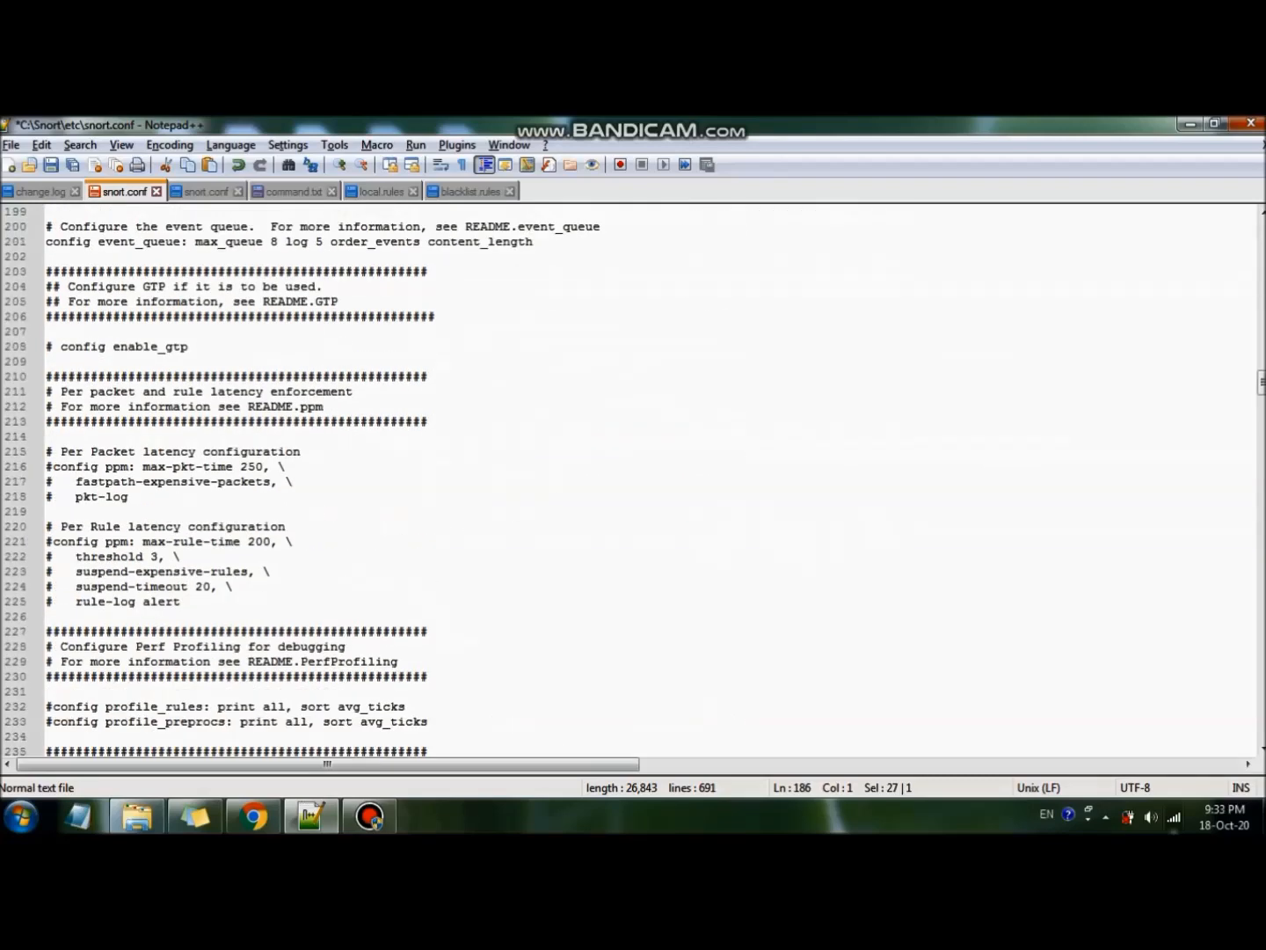
scroll(633, 481, "down", 1)
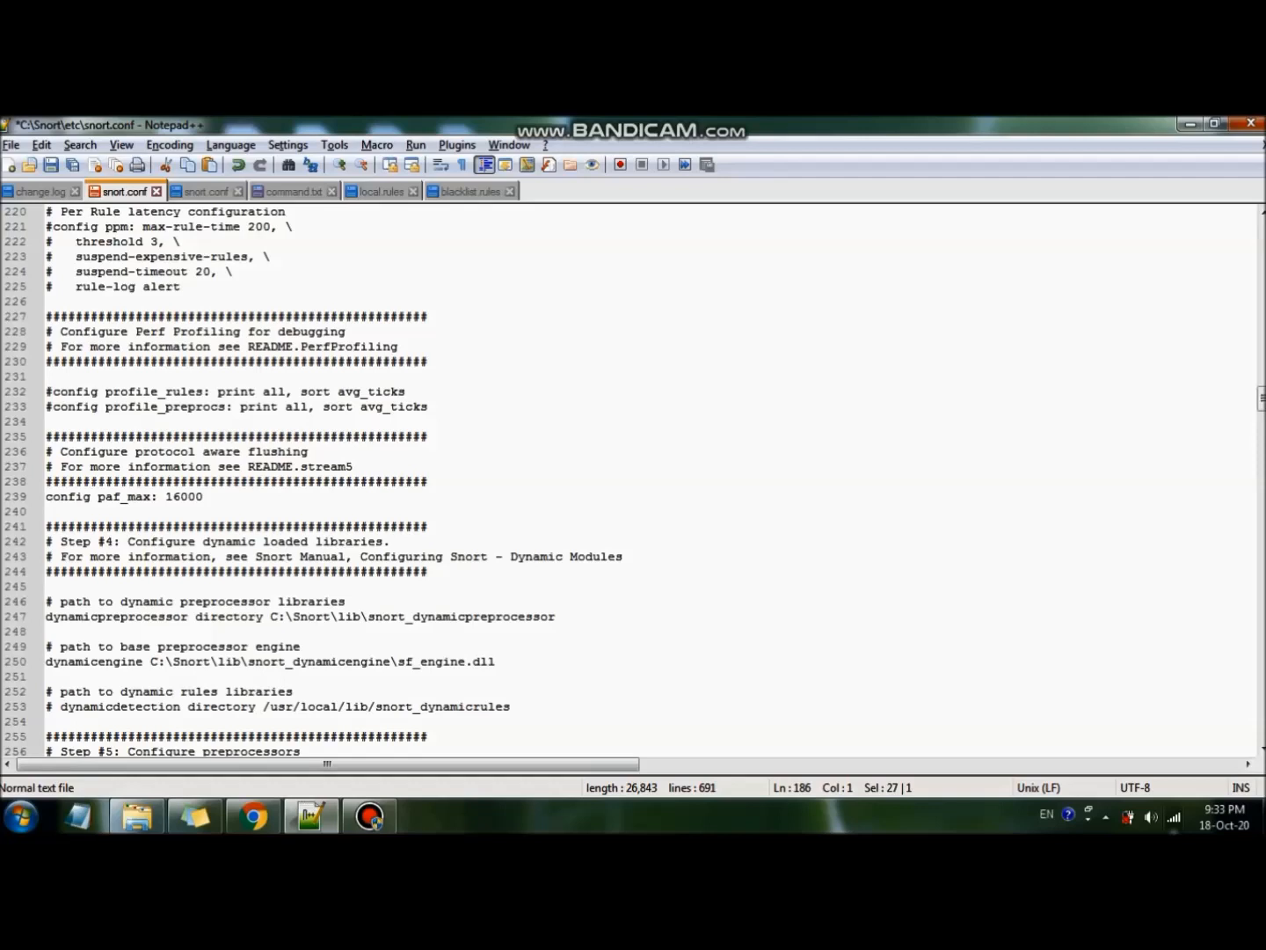
left_click_drag(46, 616, 359, 616)
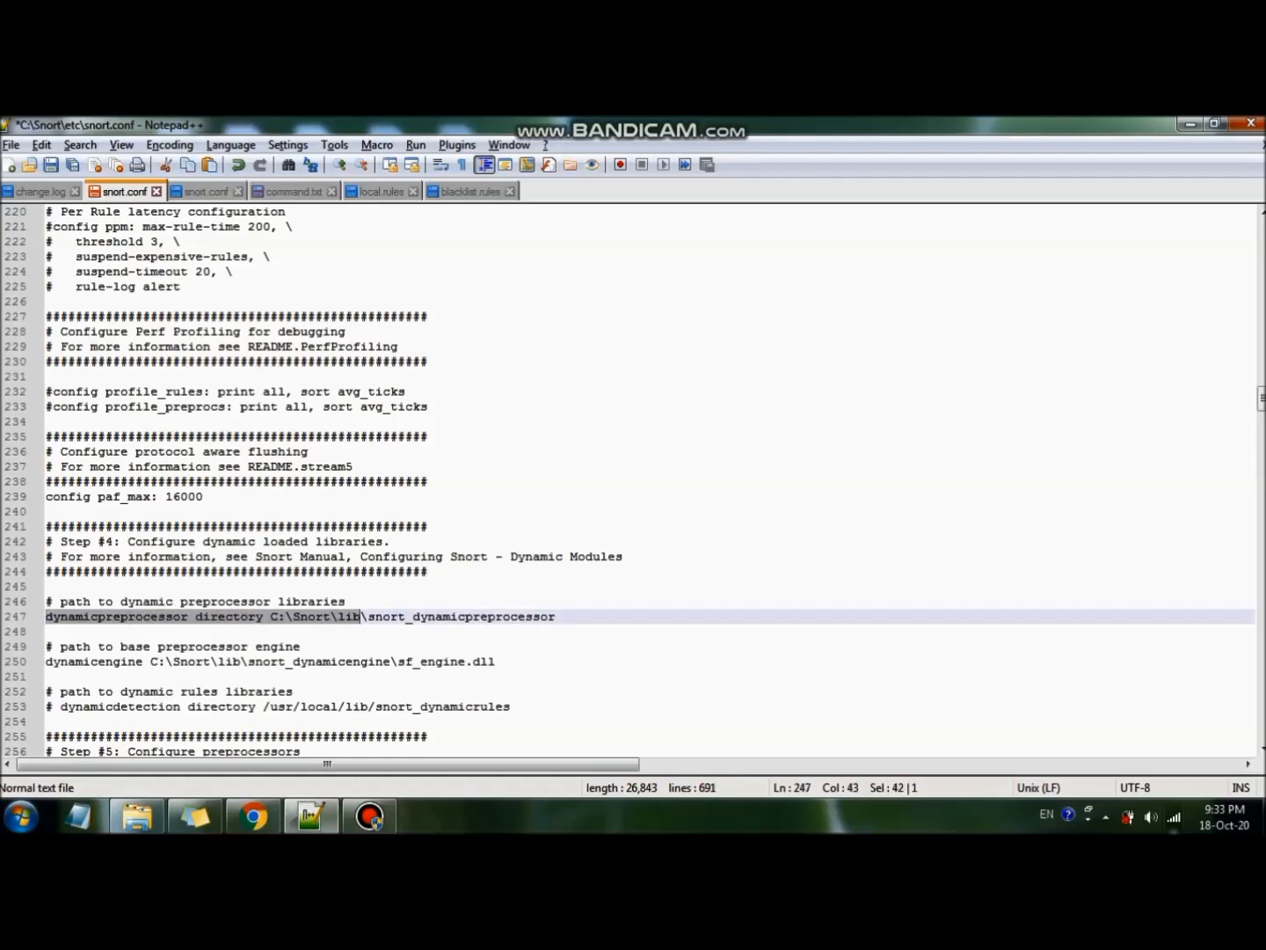
left_click(303, 646)
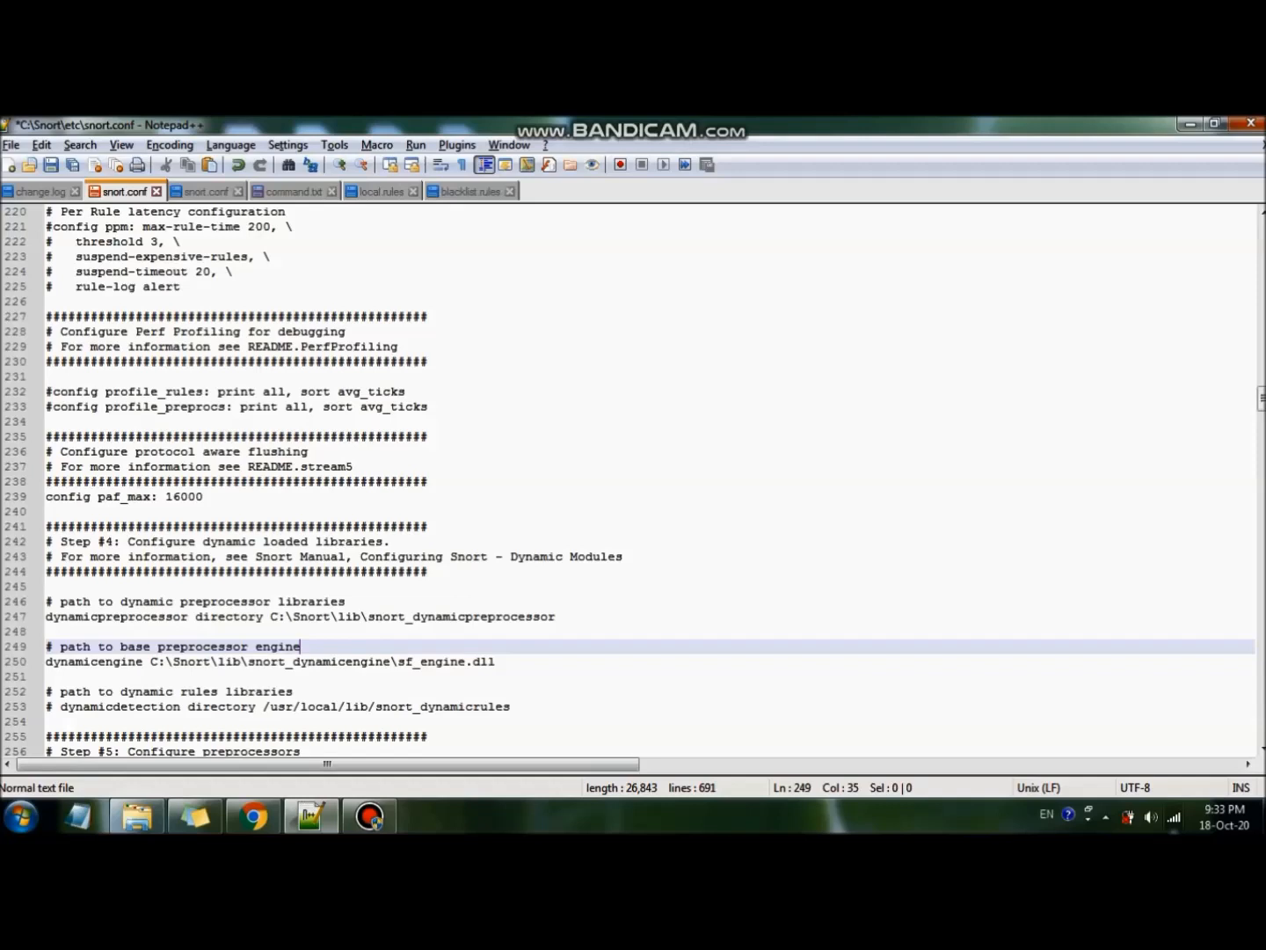
key("Right")
key("shift+Down")
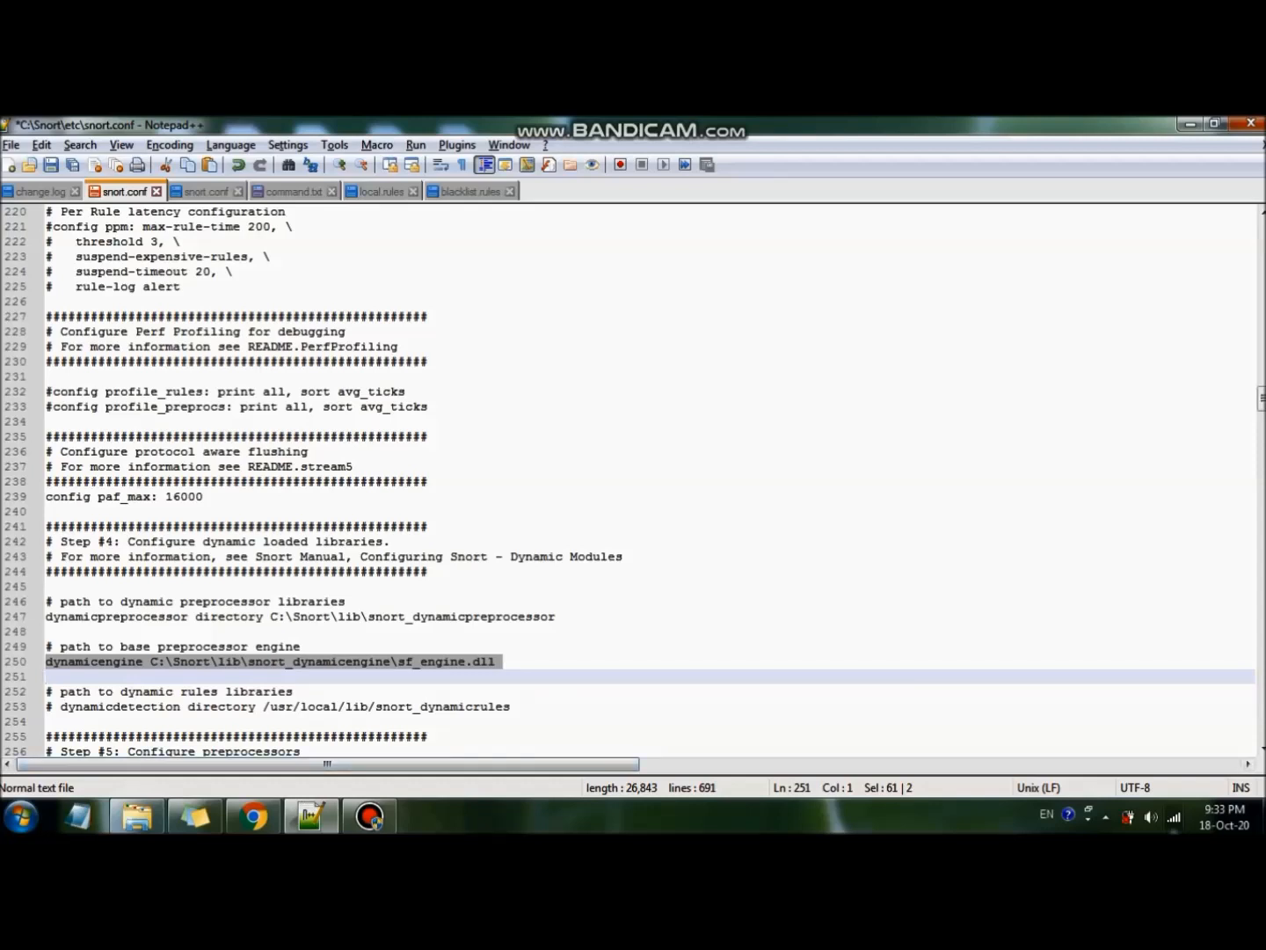
In Windows Explorer, check the snort_dynamicpreprocessor and snort_dynamicengine folders in C:\Snort\lib against the library paths, and return to Notepad++.
left_click(137, 816)
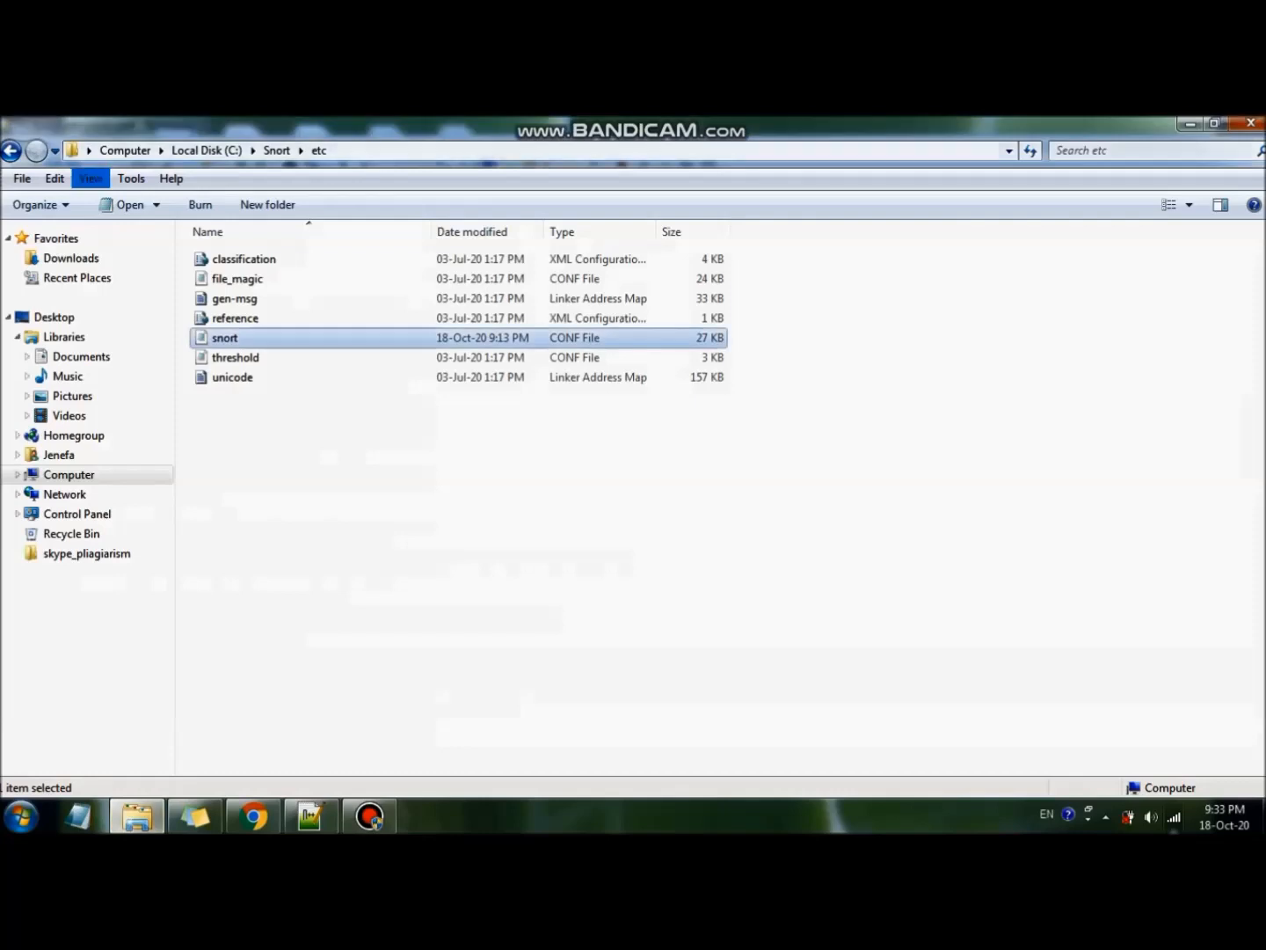
left_click(277, 150)
left_click(264, 320)
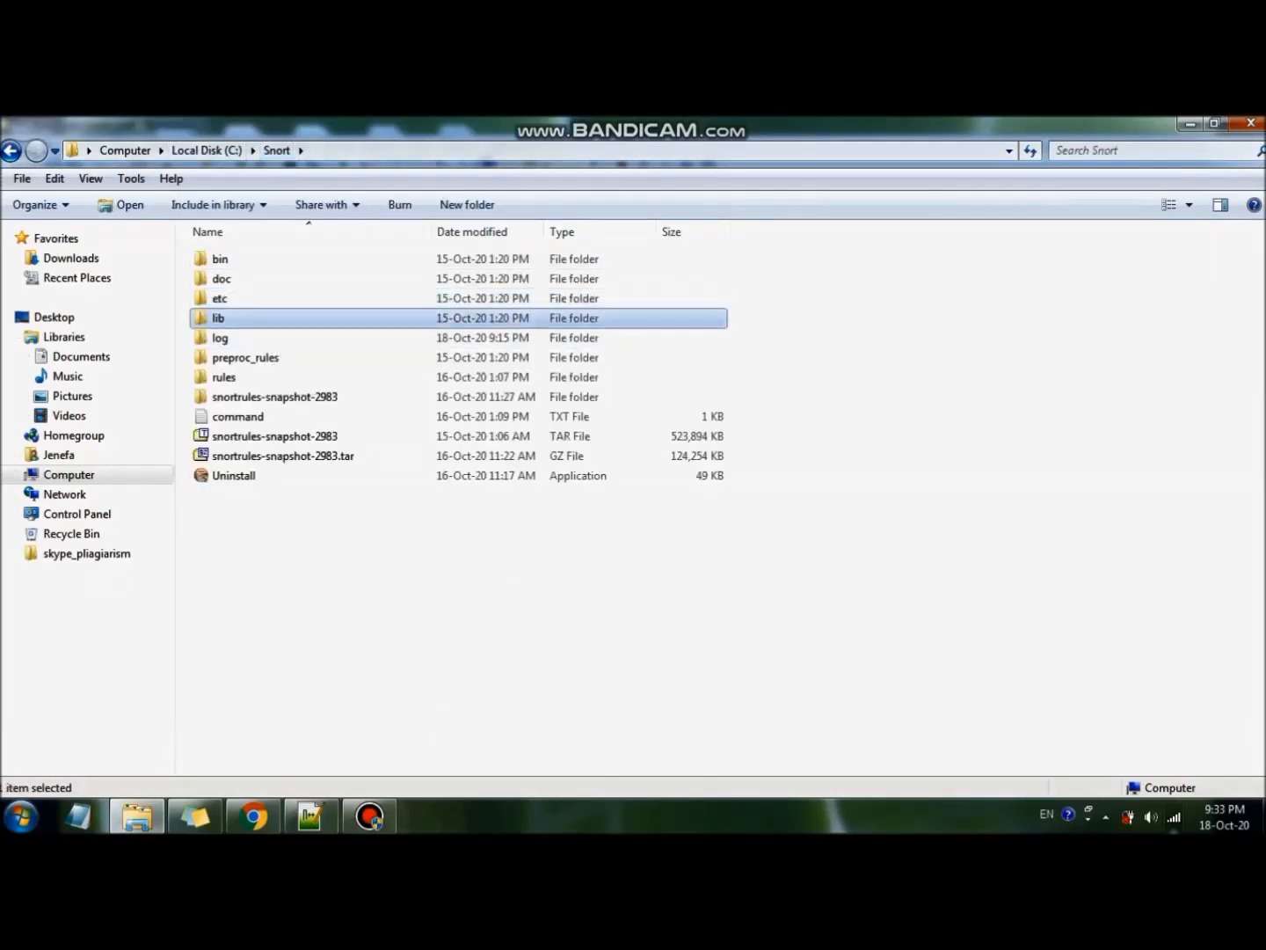
double_click(264, 319)
double_click(281, 279)
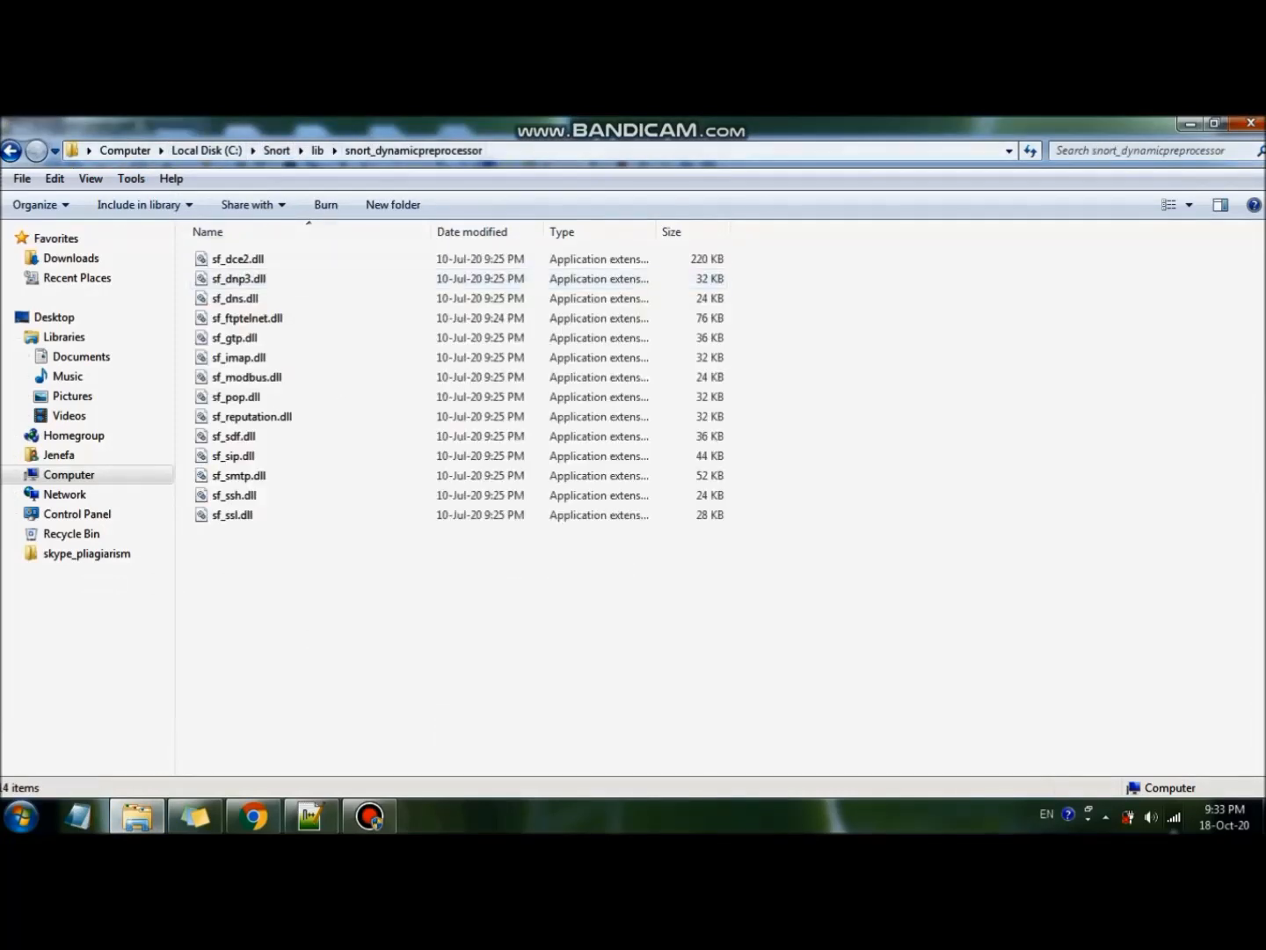
left_click(317, 150)
double_click(264, 258)
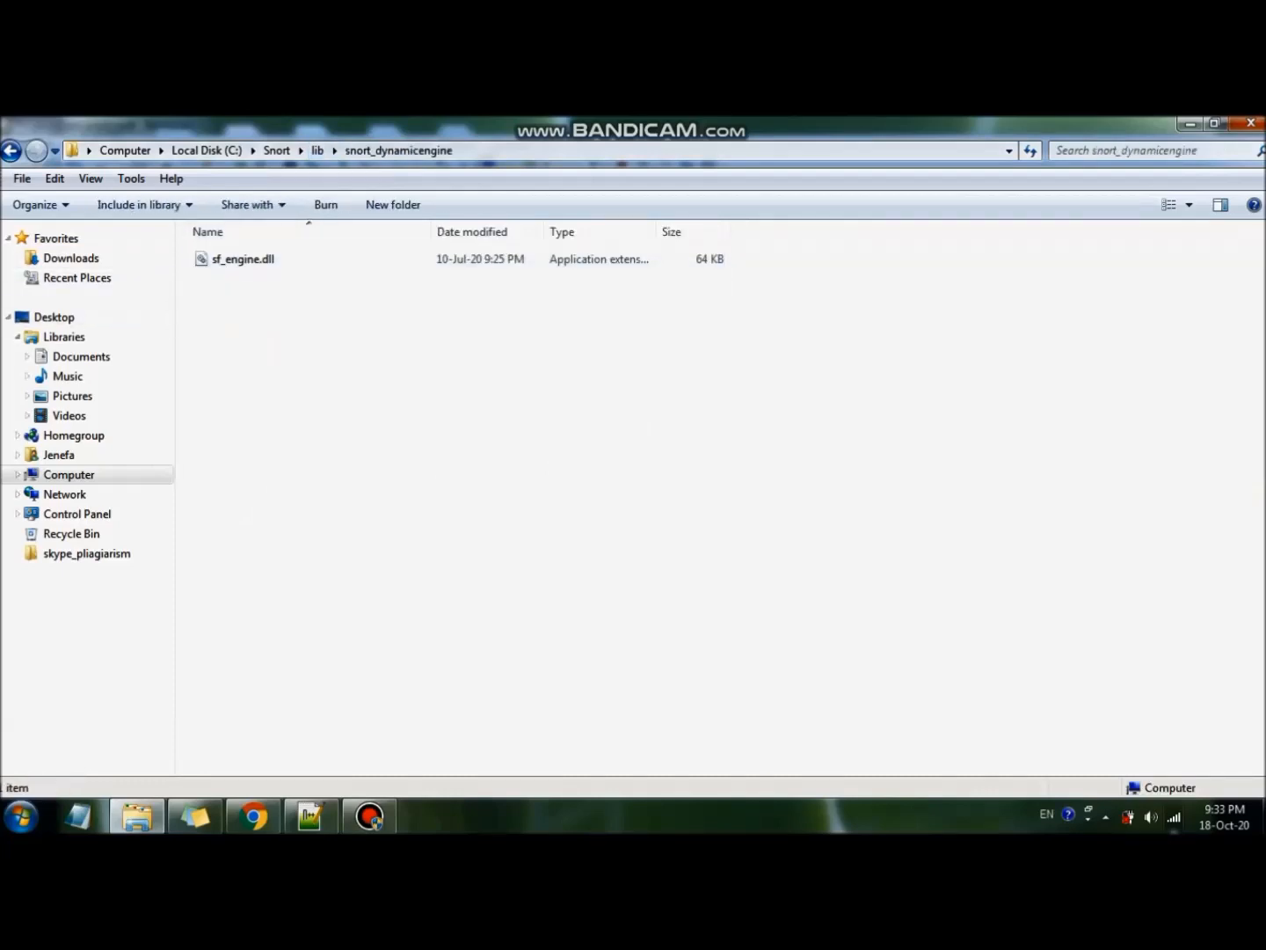
left_click(310, 816)
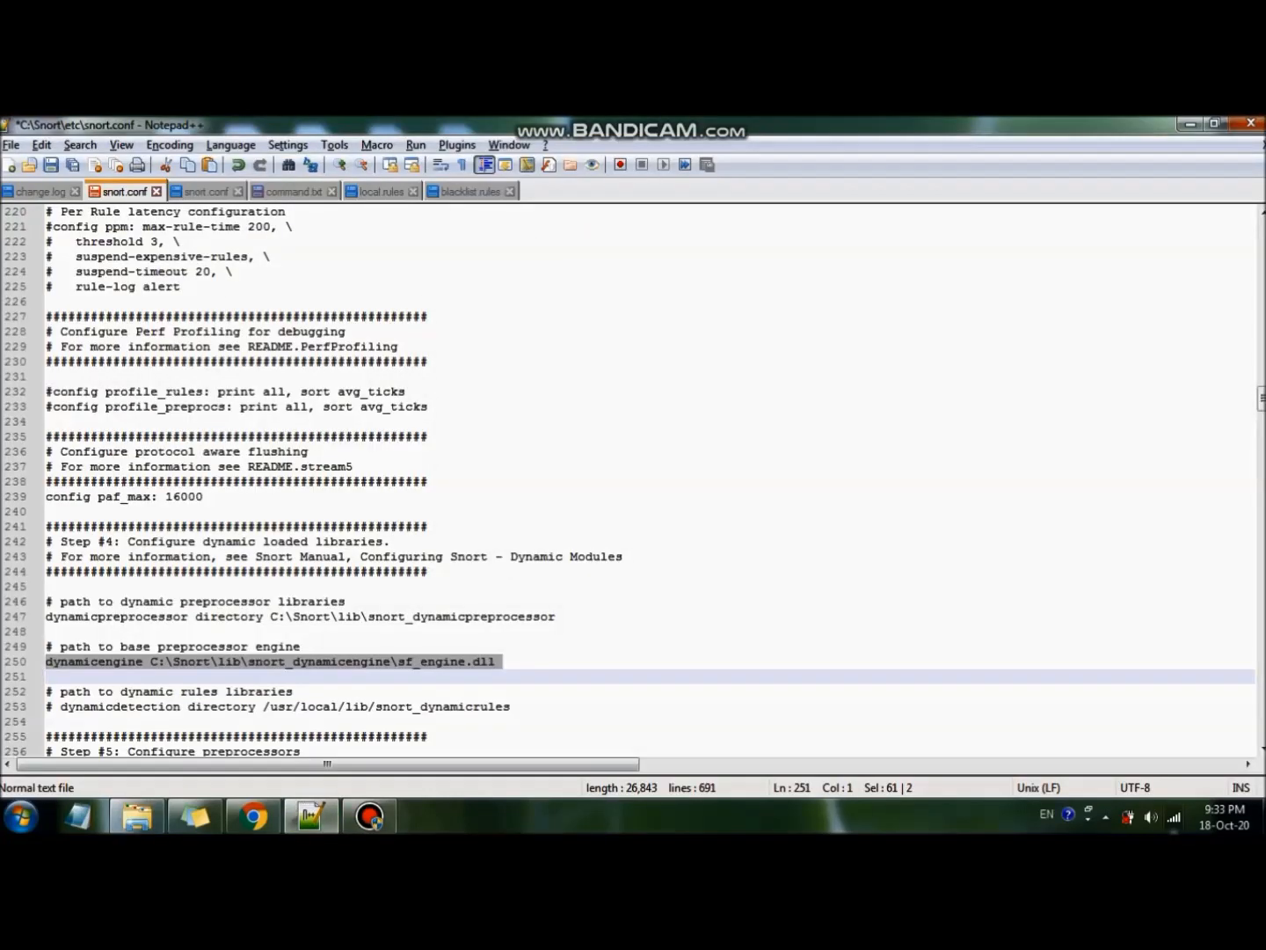
left_click(309, 816)
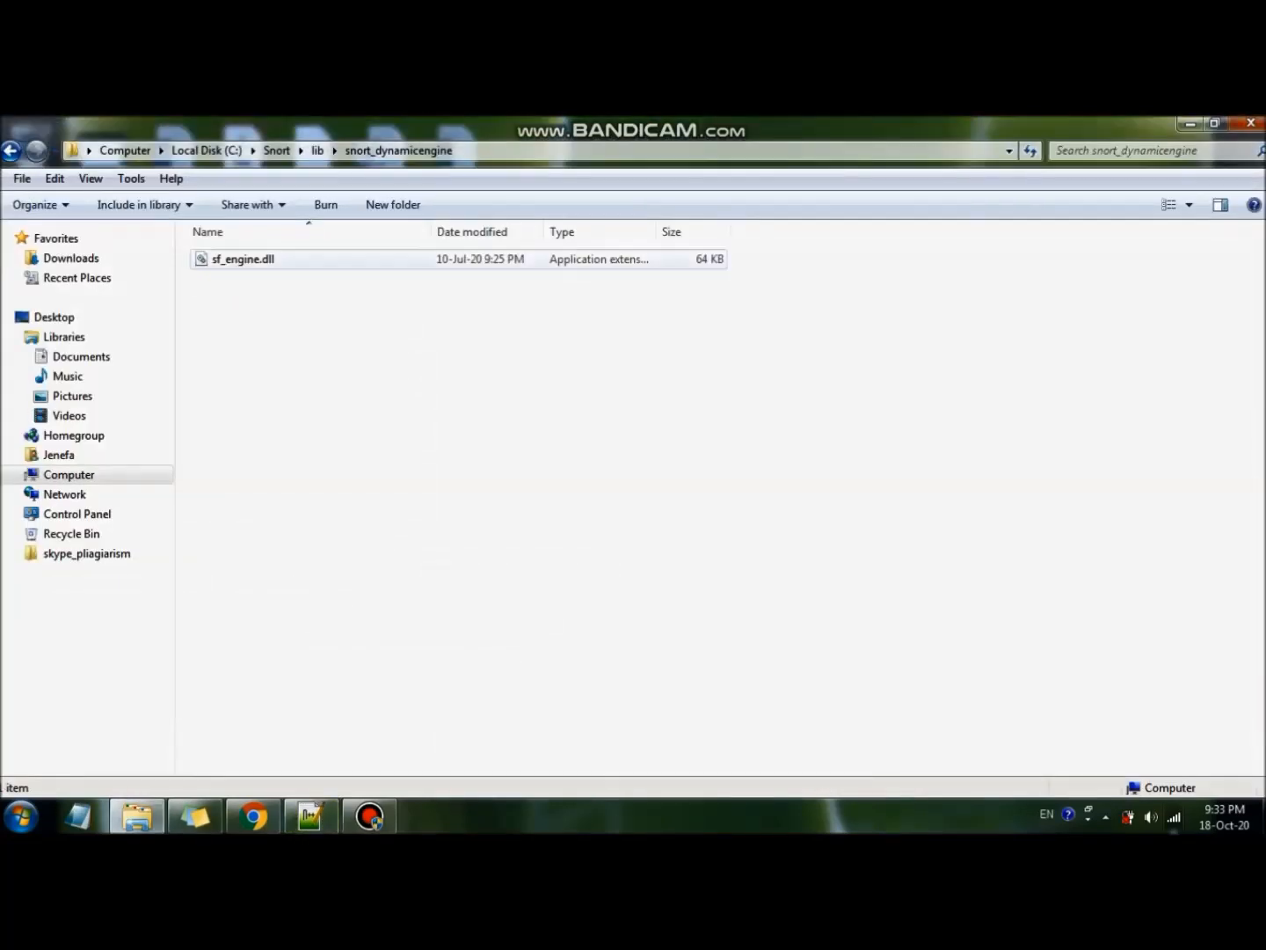
left_click(309, 816)
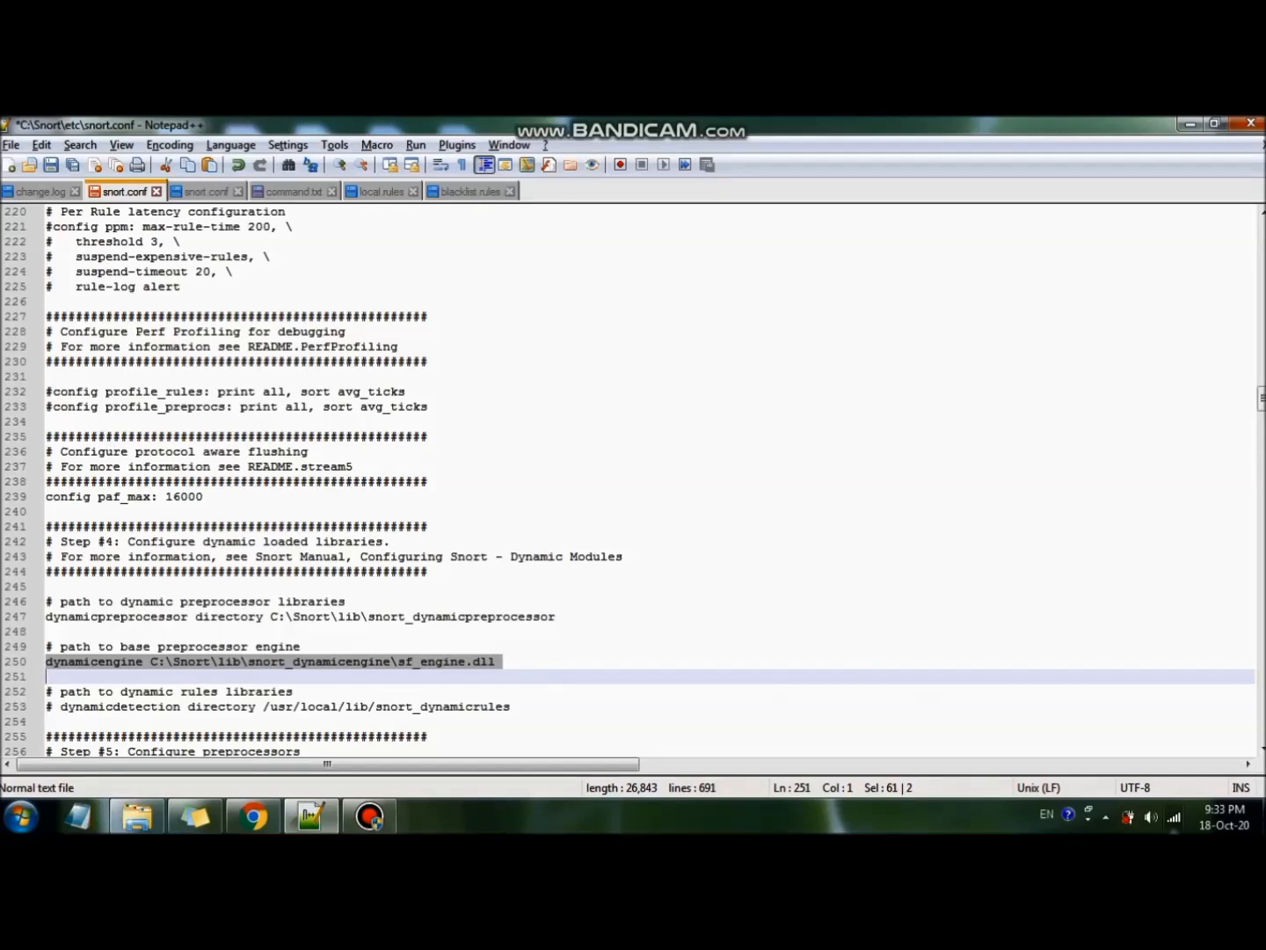
Review the dynamic preprocessor directory on line 247 and the base engine path on line 250 again.
scroll(639, 480, "down", 2)
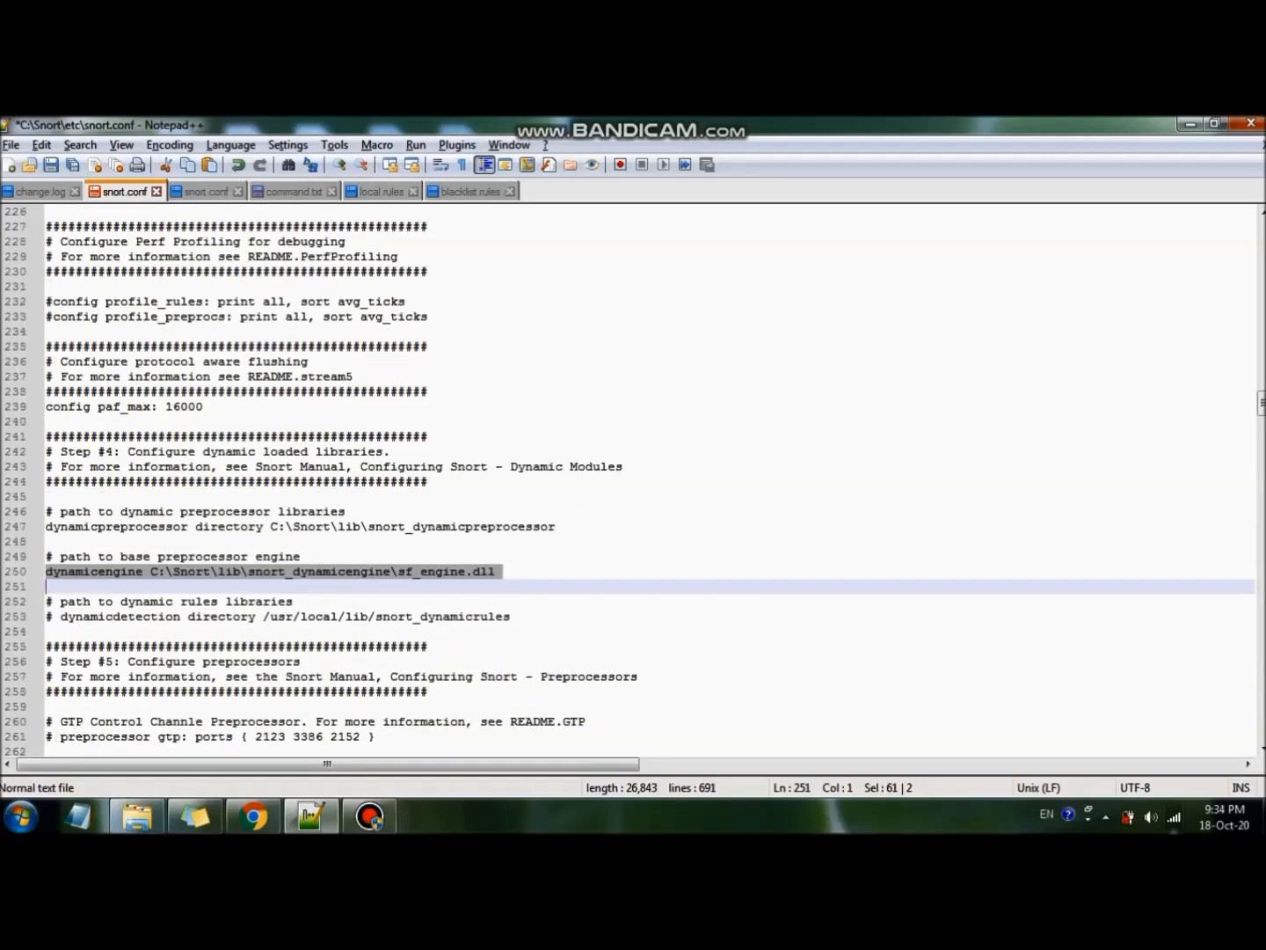
left_click_drag(60, 527, 150, 526)
left_click_drag(54, 571, 498, 588)
double_click(116, 527)
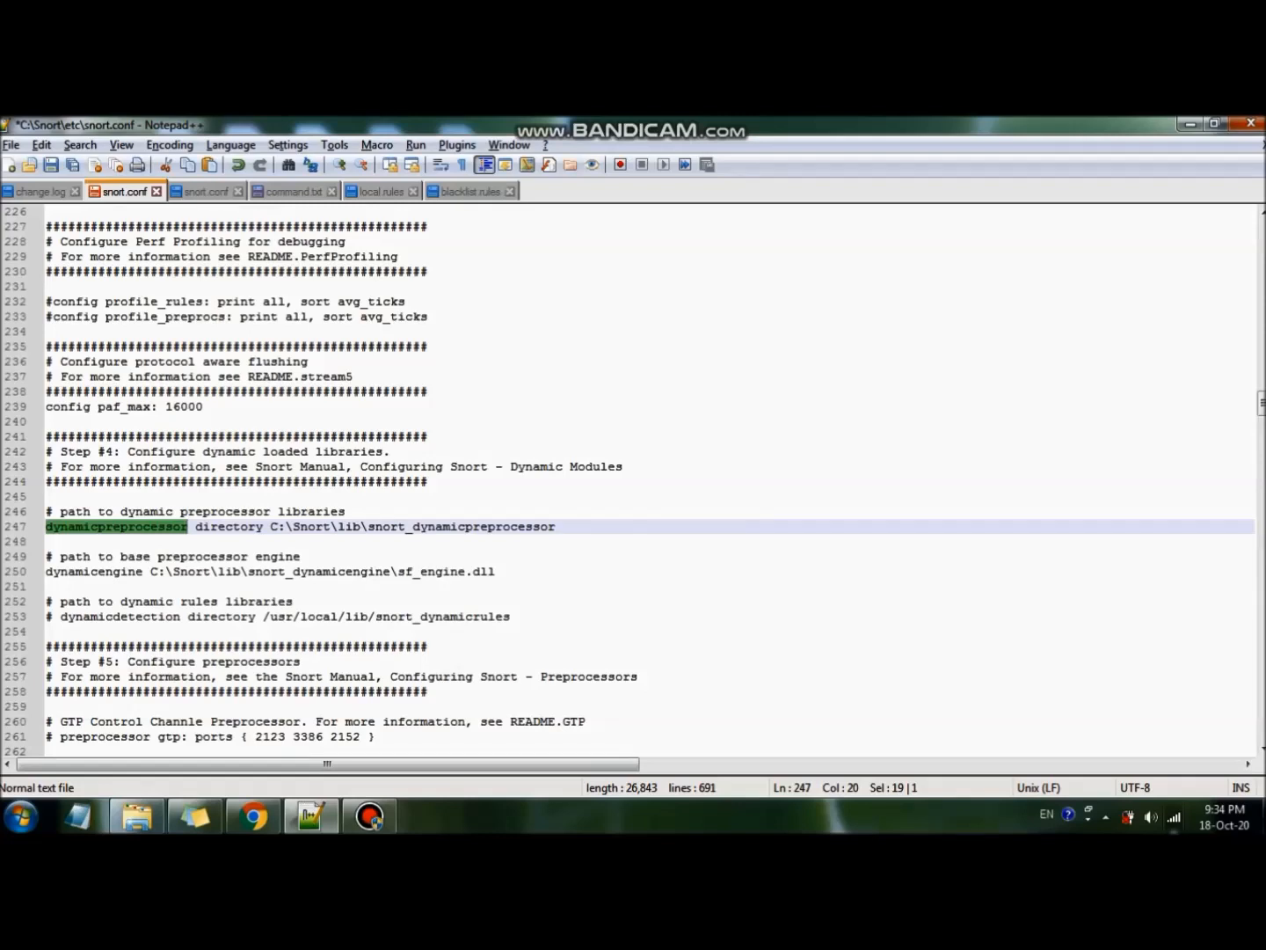
Examine the inline packet normalization note on IDS mode and the commented preprocessor lines 265 to 269 under Step #5.
scroll(633, 482, "down", 4)
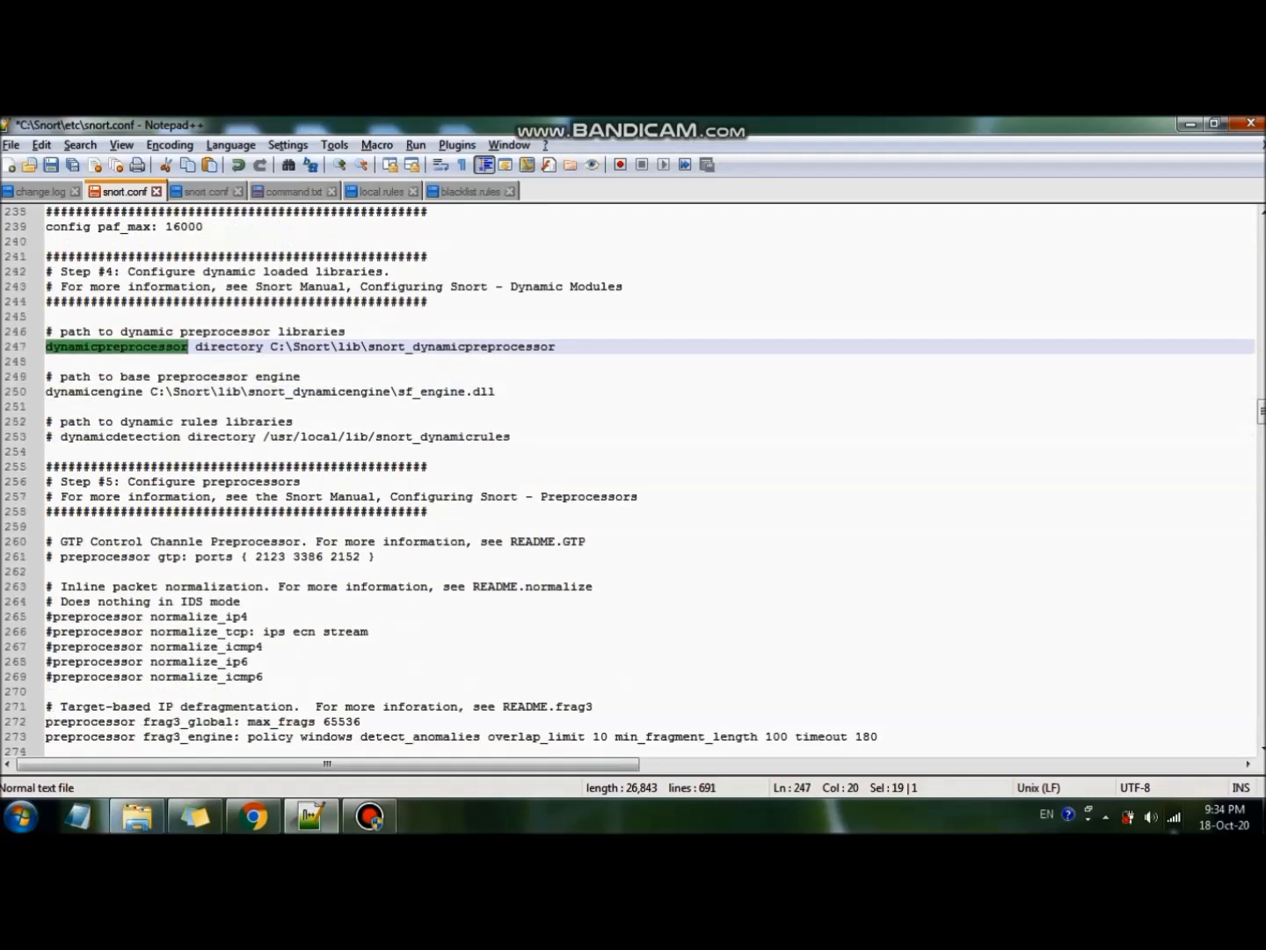
left_click_drag(180, 602, 242, 602)
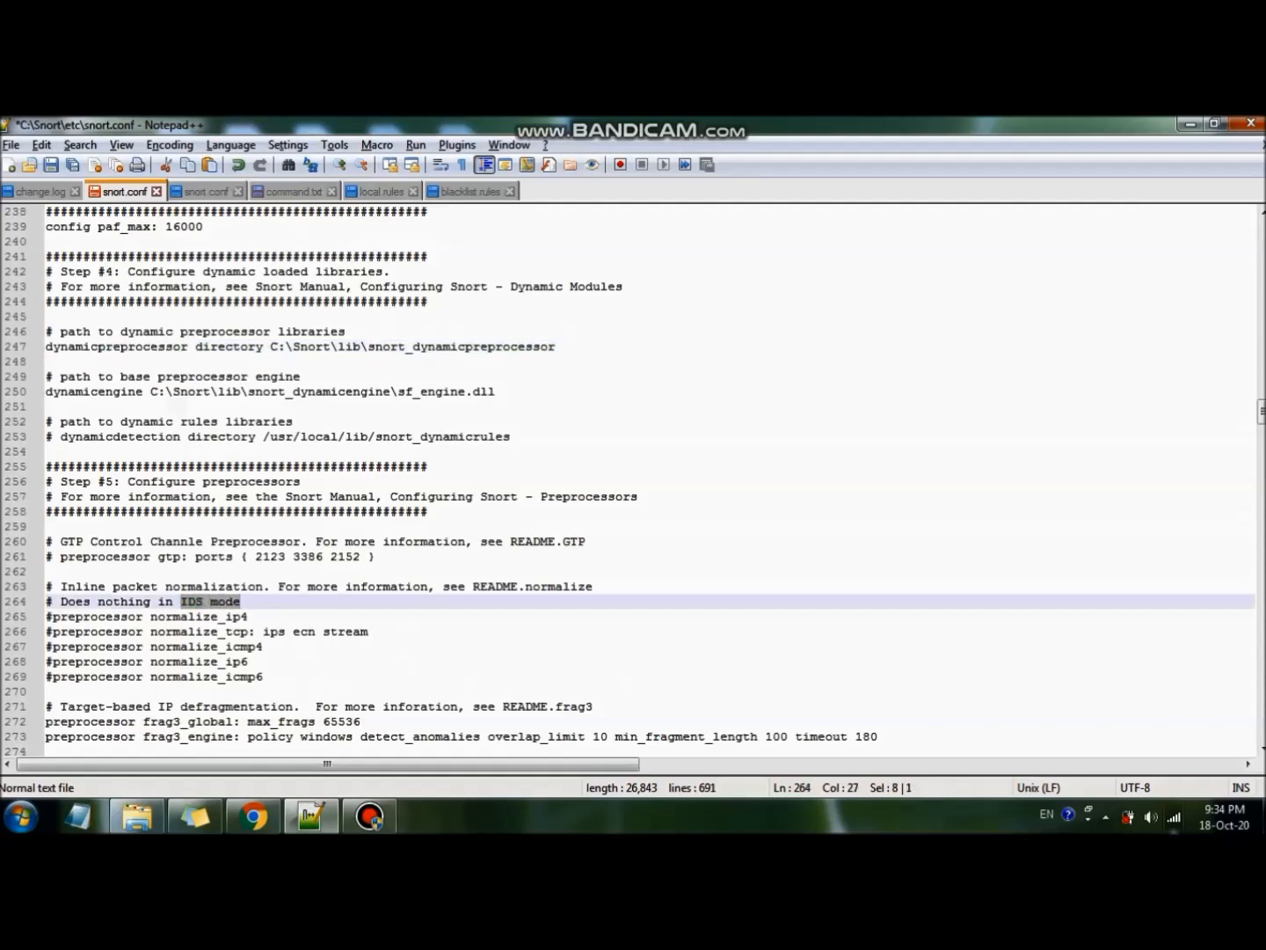
left_click_drag(44, 616, 263, 677)
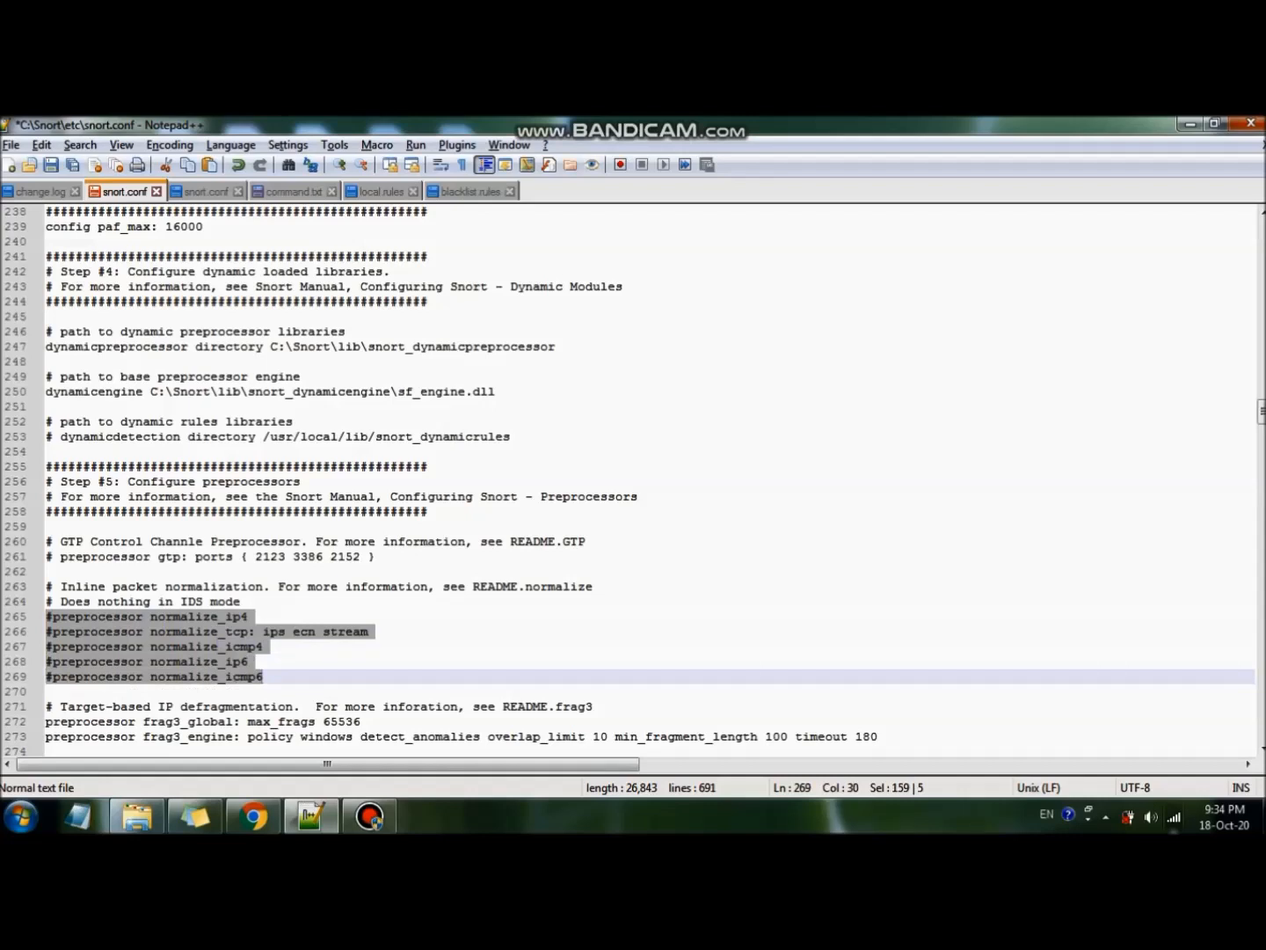
key("shift+Down")
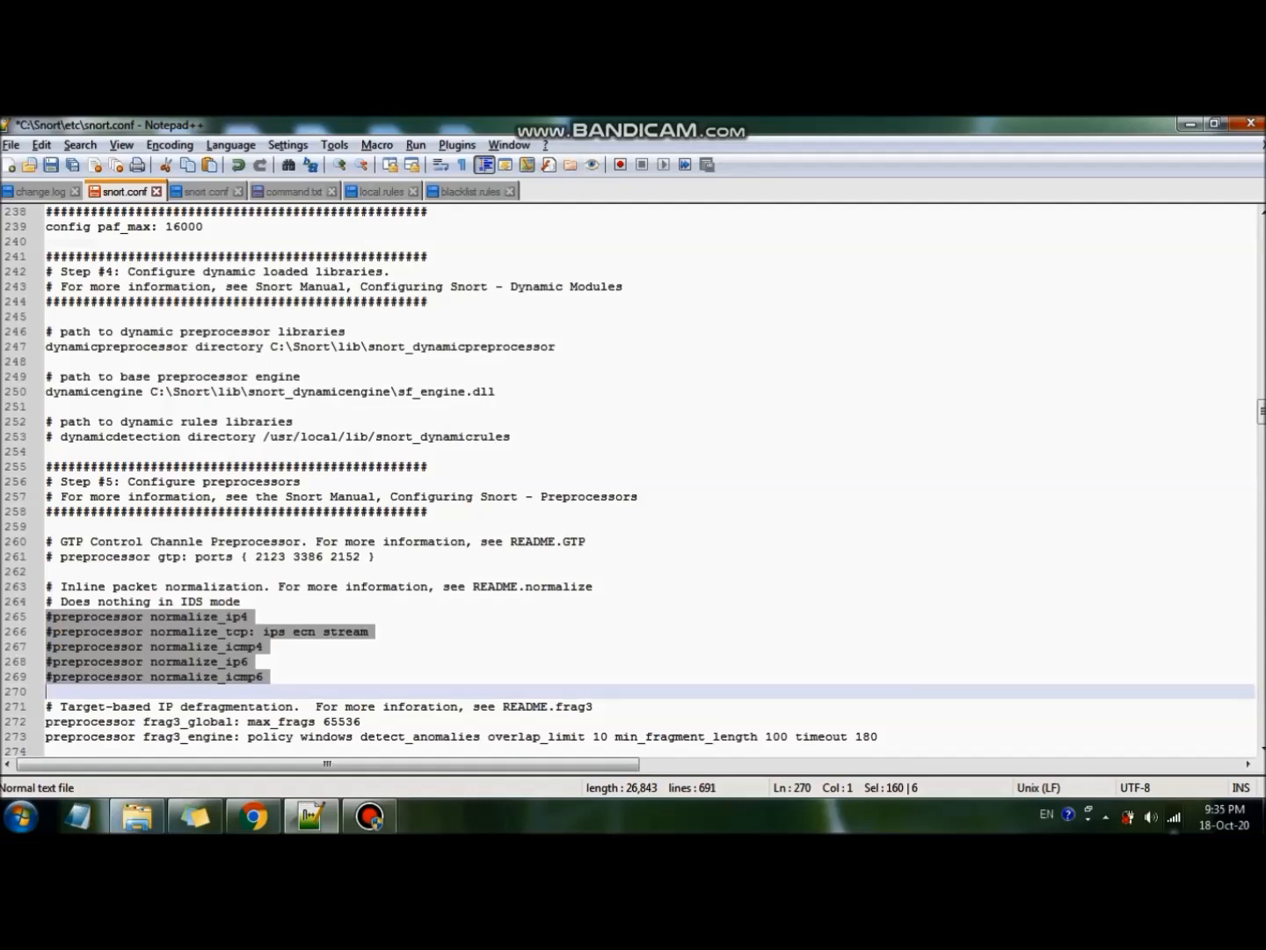
Examine the whitelist and blacklist entries of the reputation preprocessor on lines 511 and 512.
scroll(633, 481, "down", 20)
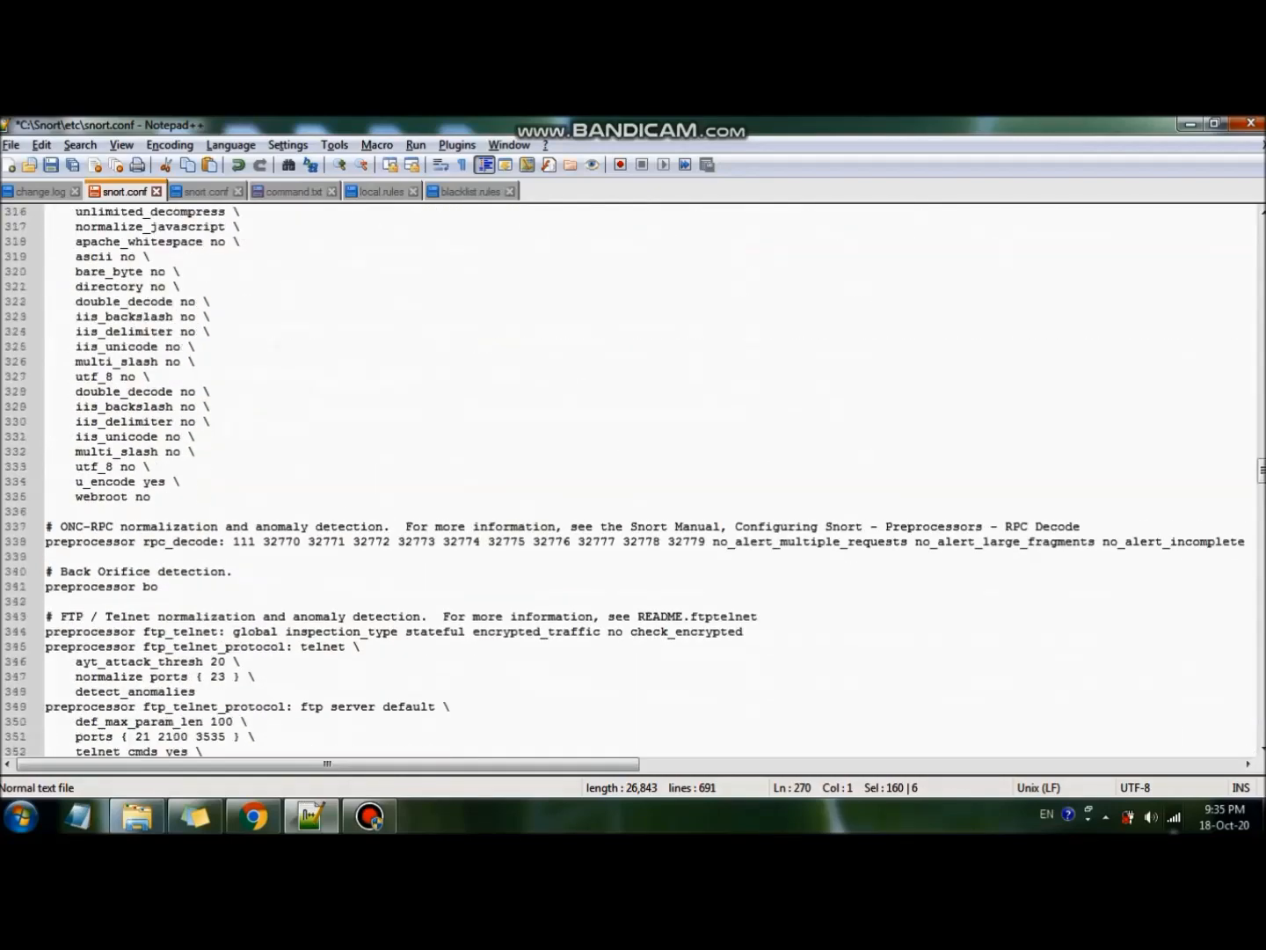
scroll(633, 481, "down", 20)
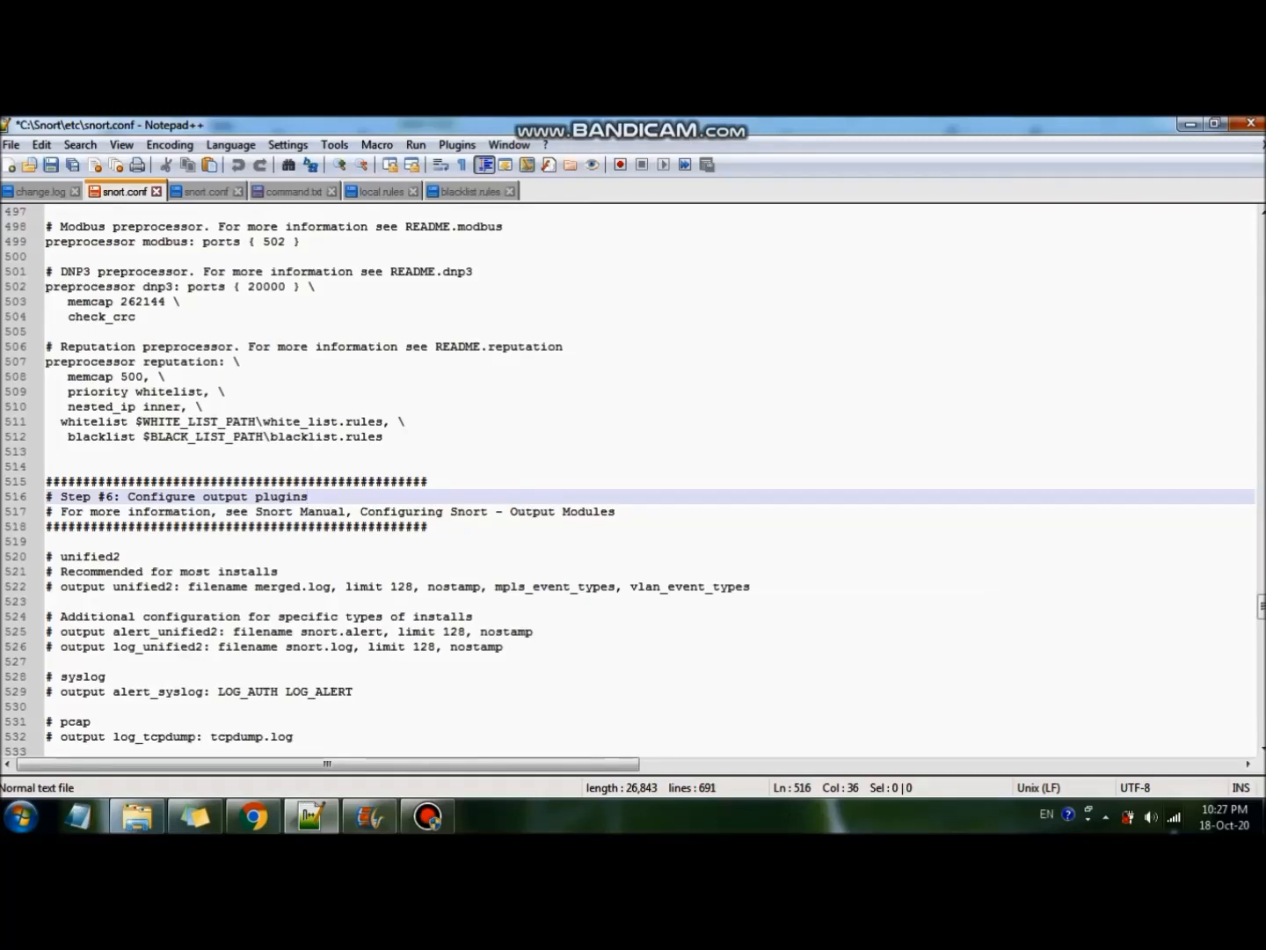
left_click(61, 423)
left_click_drag(61, 423, 382, 437)
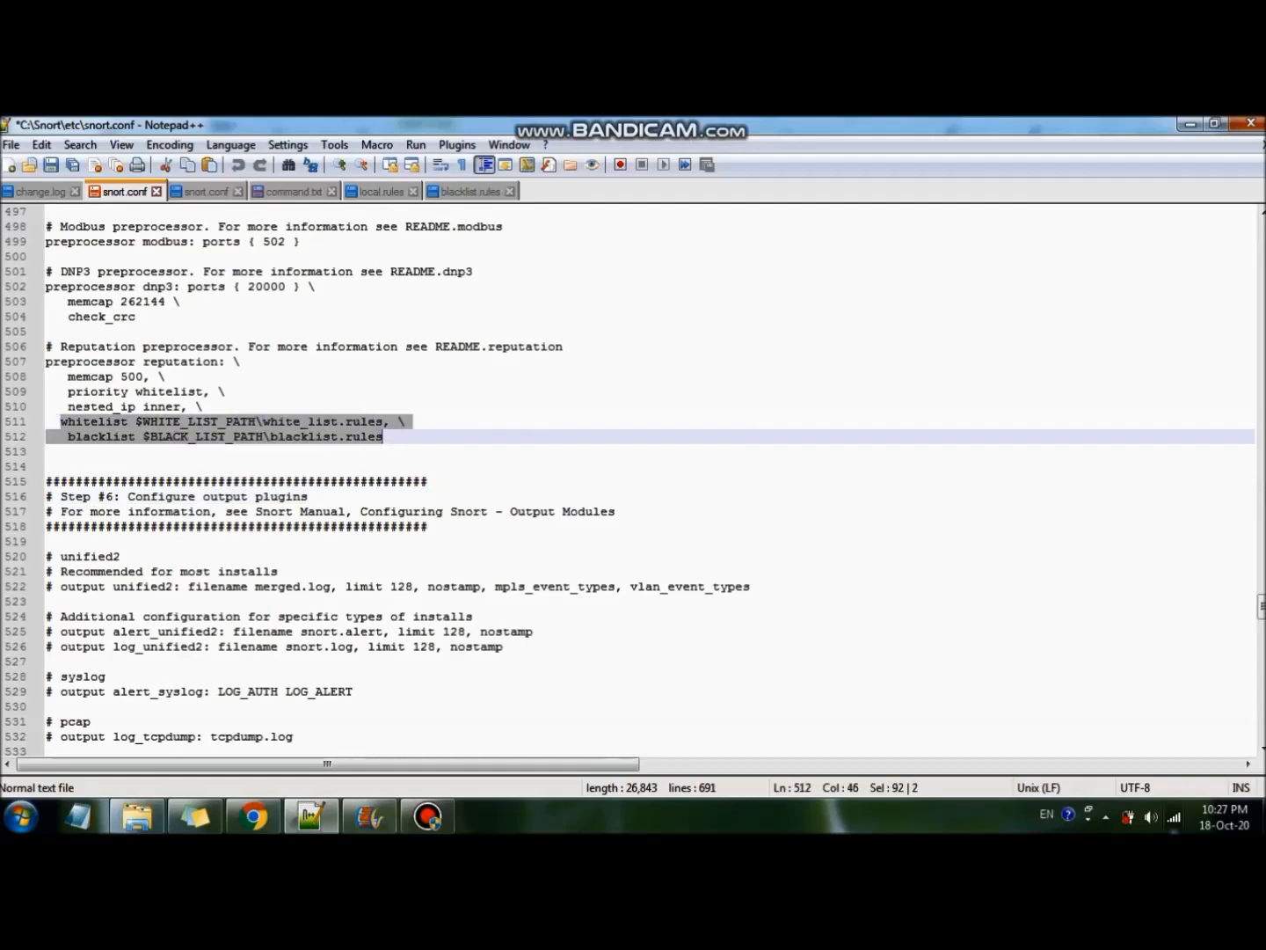
Compare the reputation preprocessor's whitelist and blacklist entries with those in the snapshot's snort.conf.
key("ctrl+Tab")
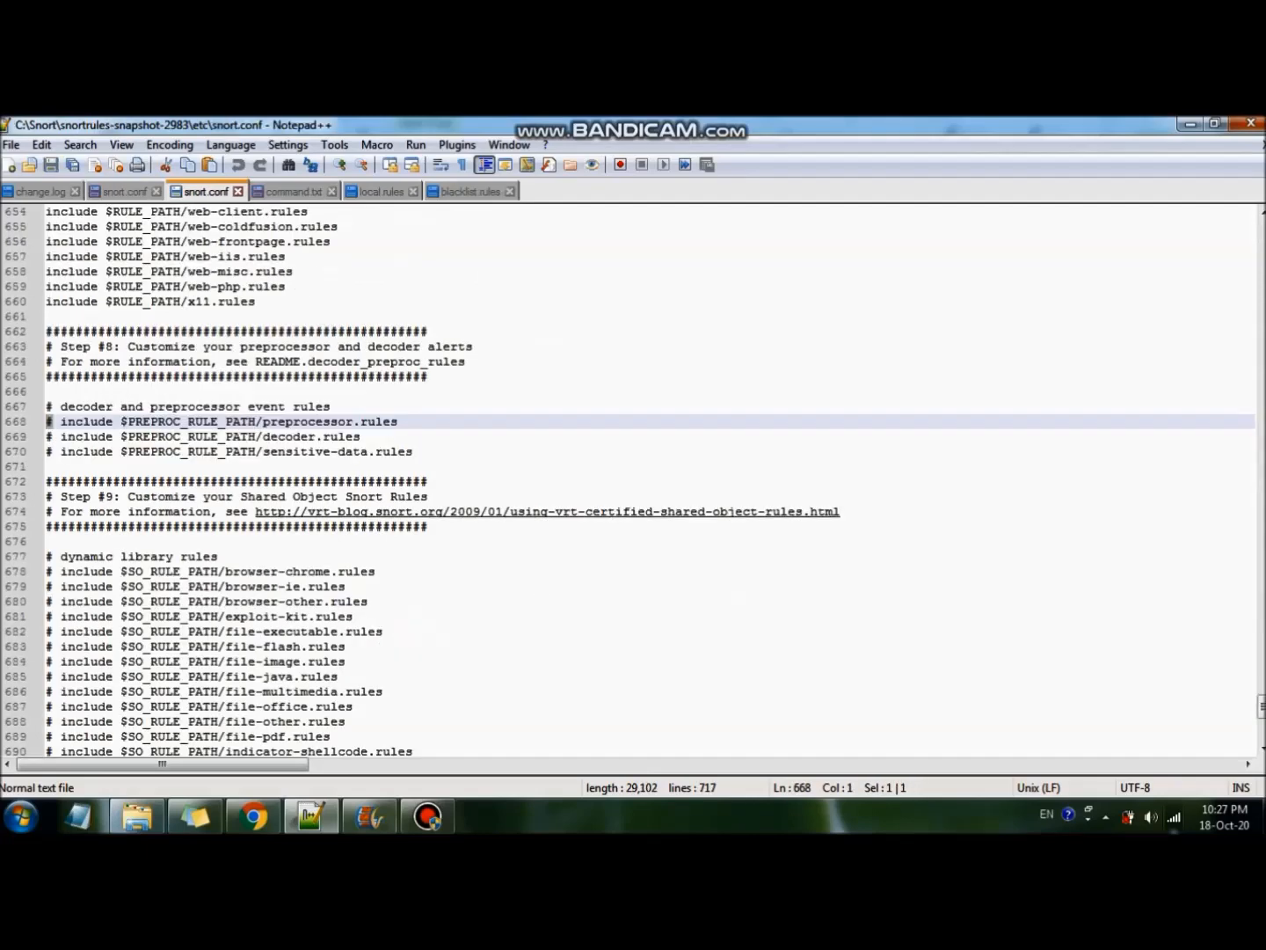
scroll(633, 479, "up", 20)
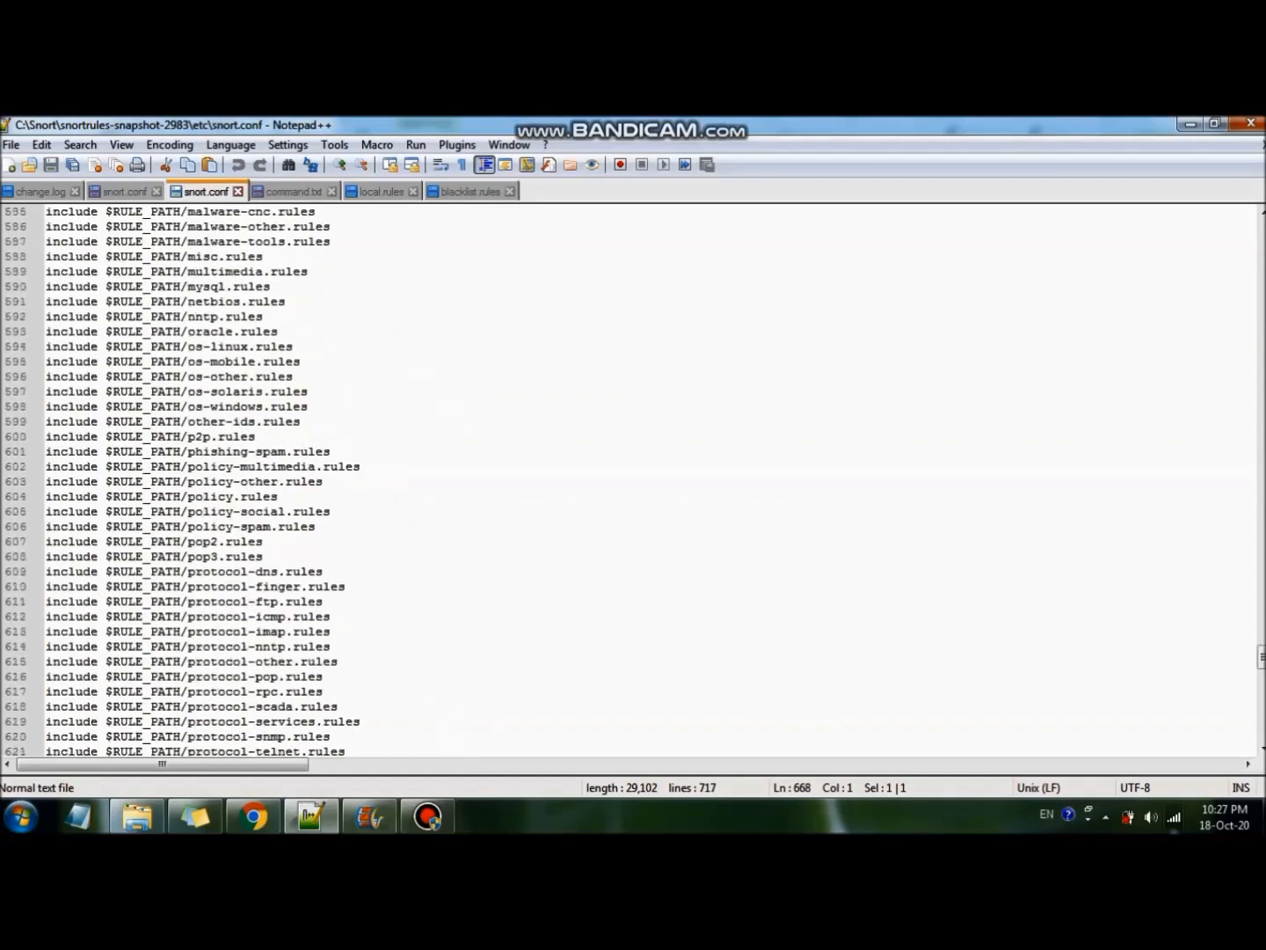
scroll(633, 478, "up", 5)
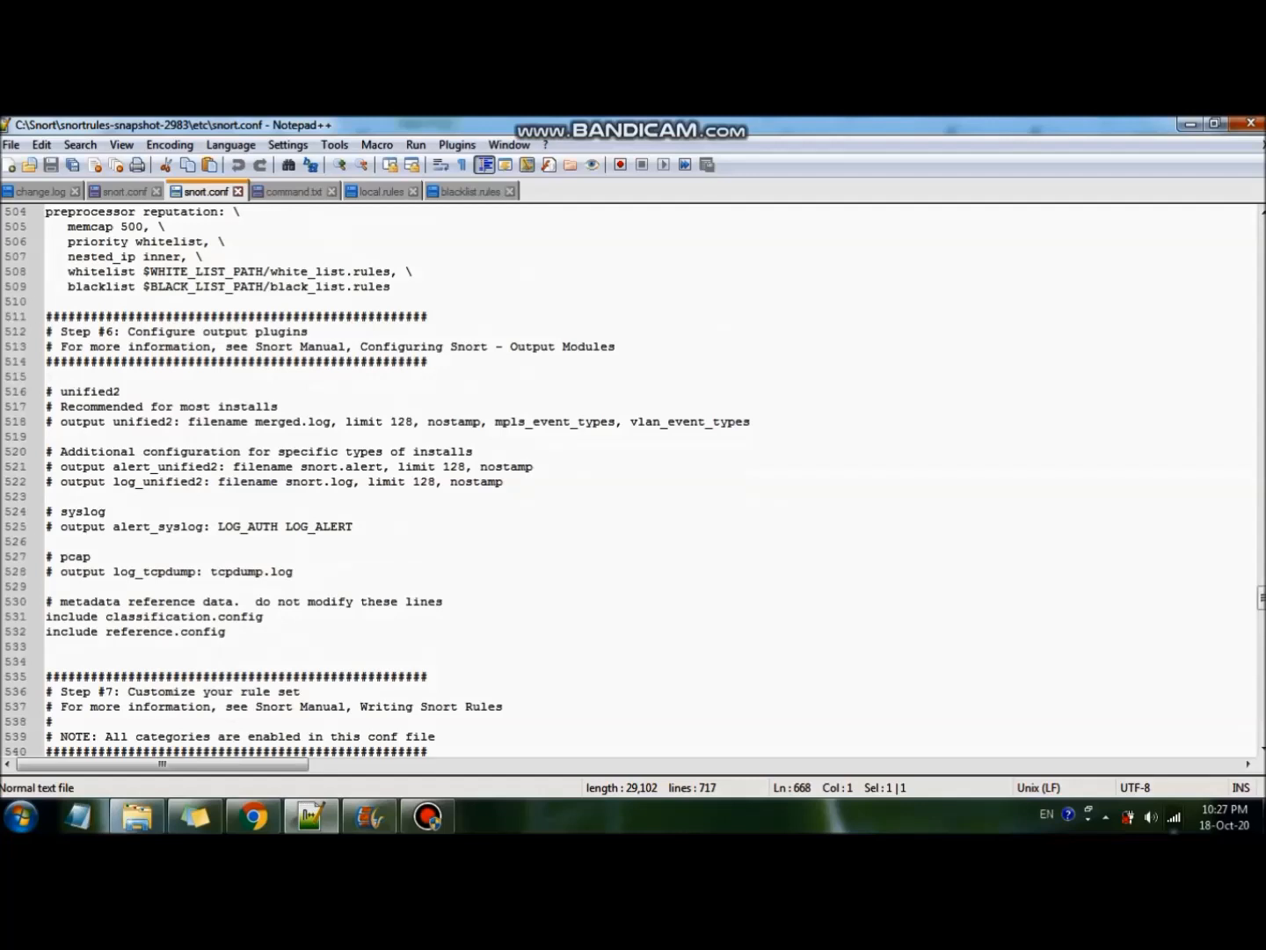
key("ctrl+Tab")
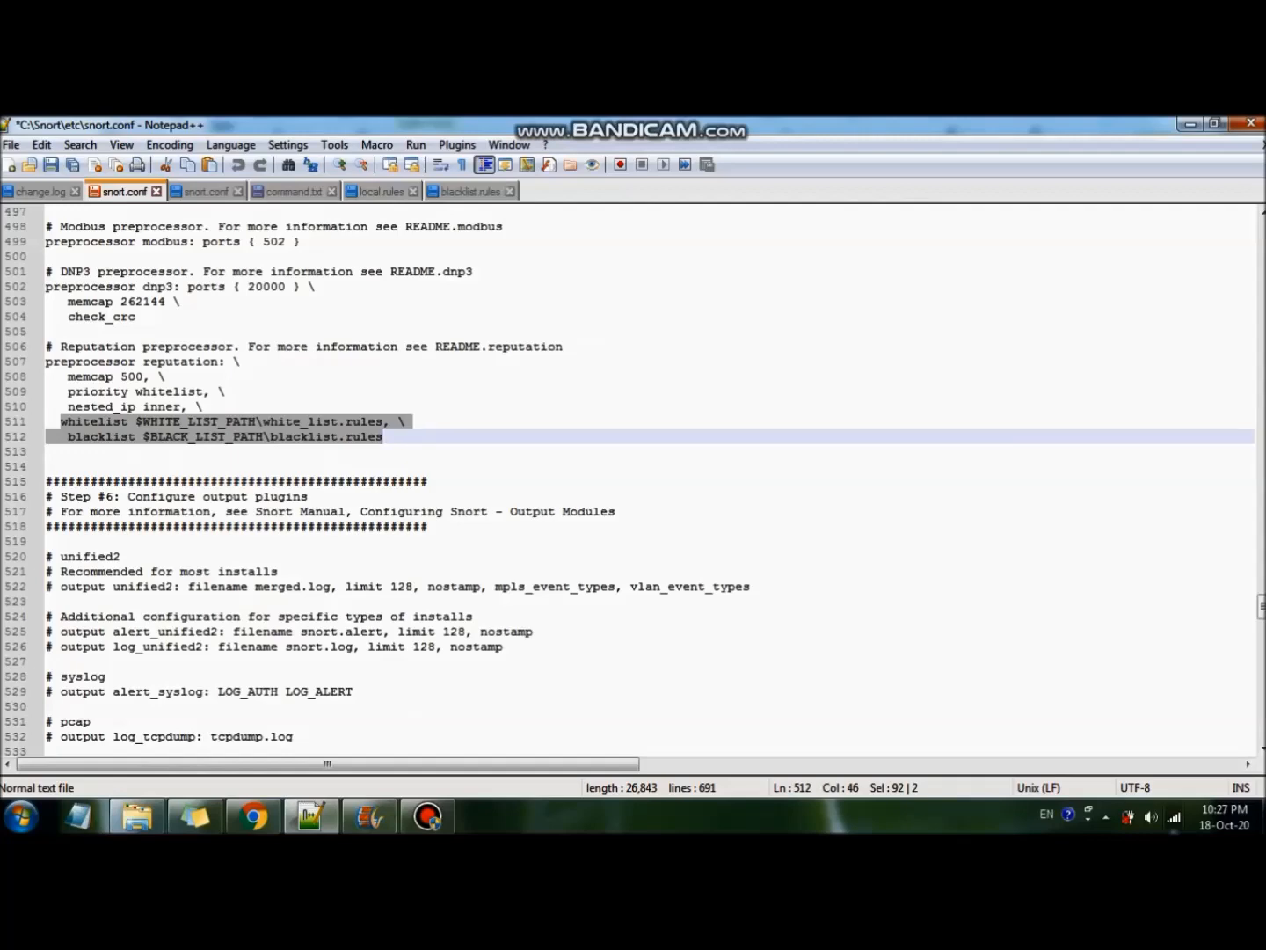
In Windows Explorer, check the blacklist.rules file name in C:\Snort\rules and return to snort.conf in Notepad++.
left_click(137, 816)
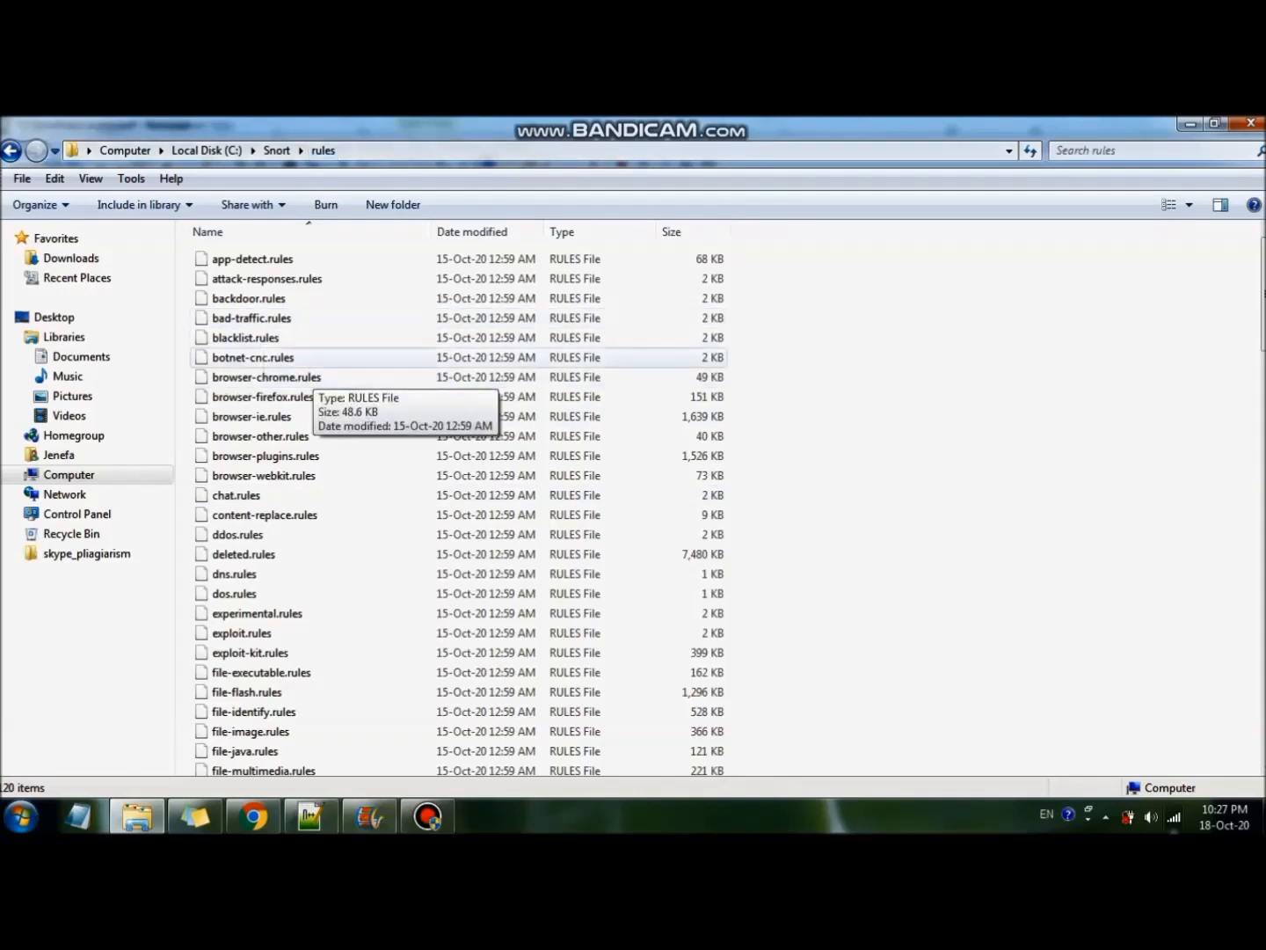
left_click(245, 337)
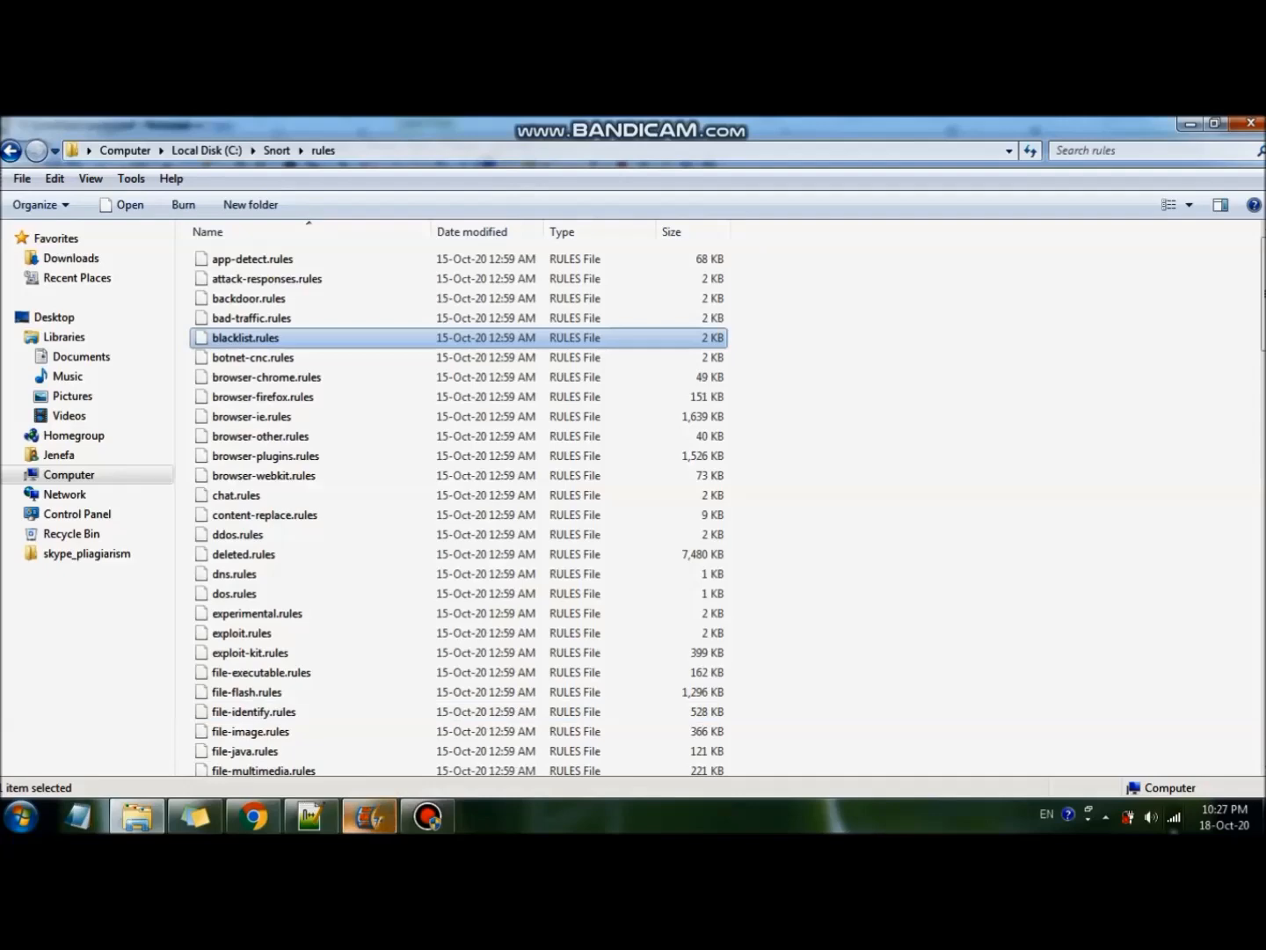
left_click(311, 816)
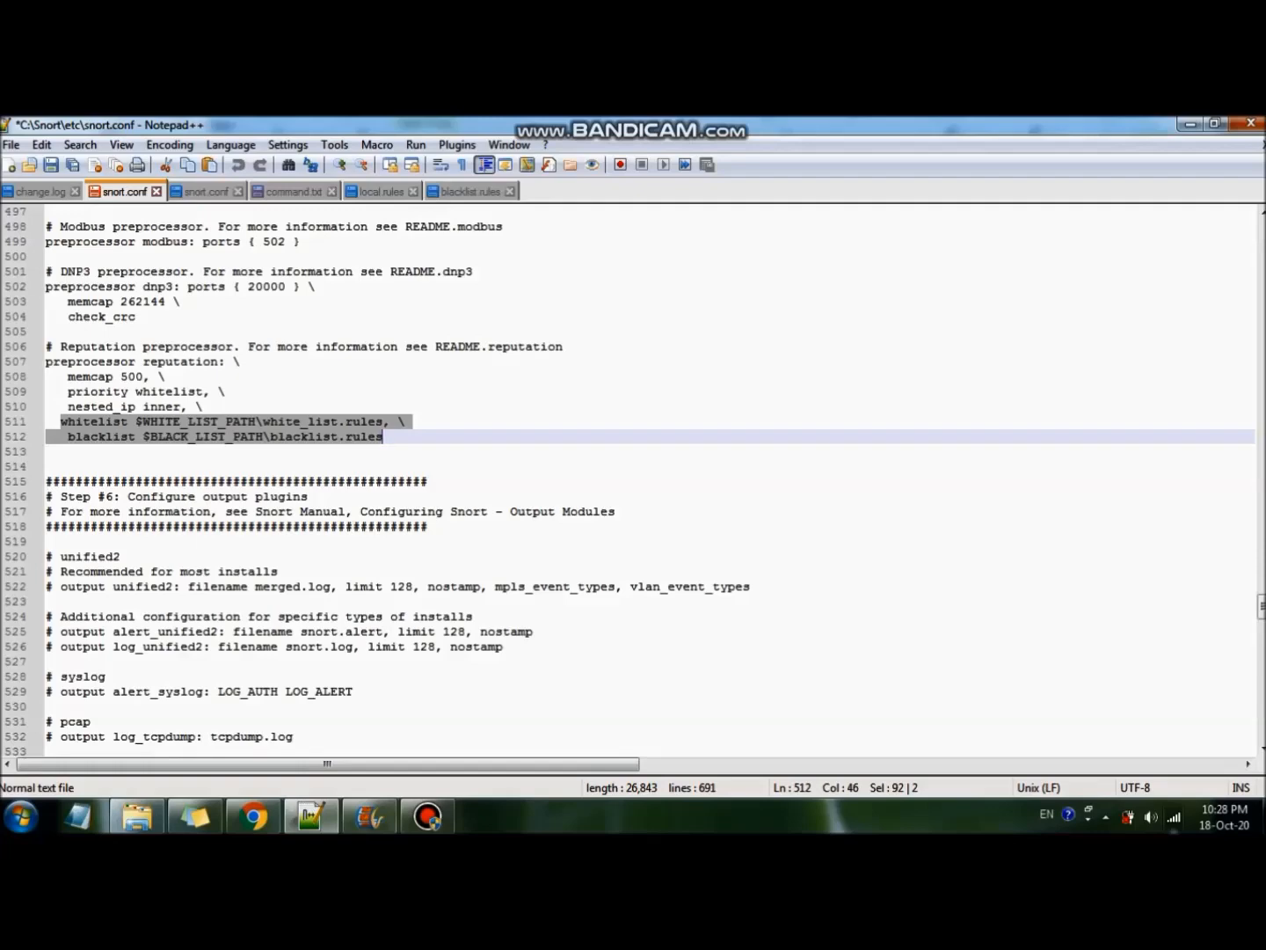
In Windows Explorer, check the white_list.rules file name in C:\Snort\rules and return to snort.conf in Notepad++.
left_click(138, 815)
scroll(457, 501, "down", 8)
scroll(458, 501, "down", 15)
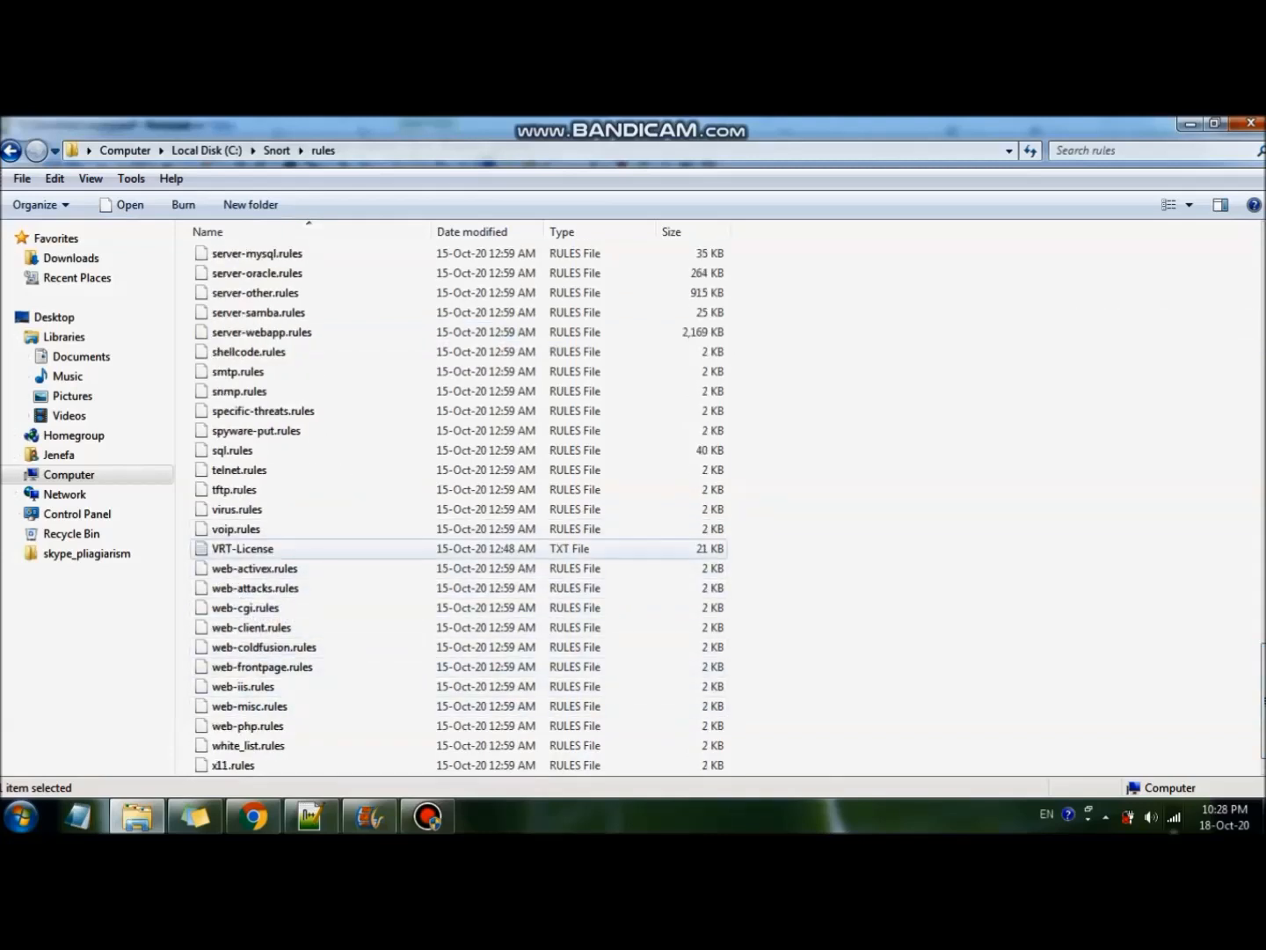
left_click(248, 746)
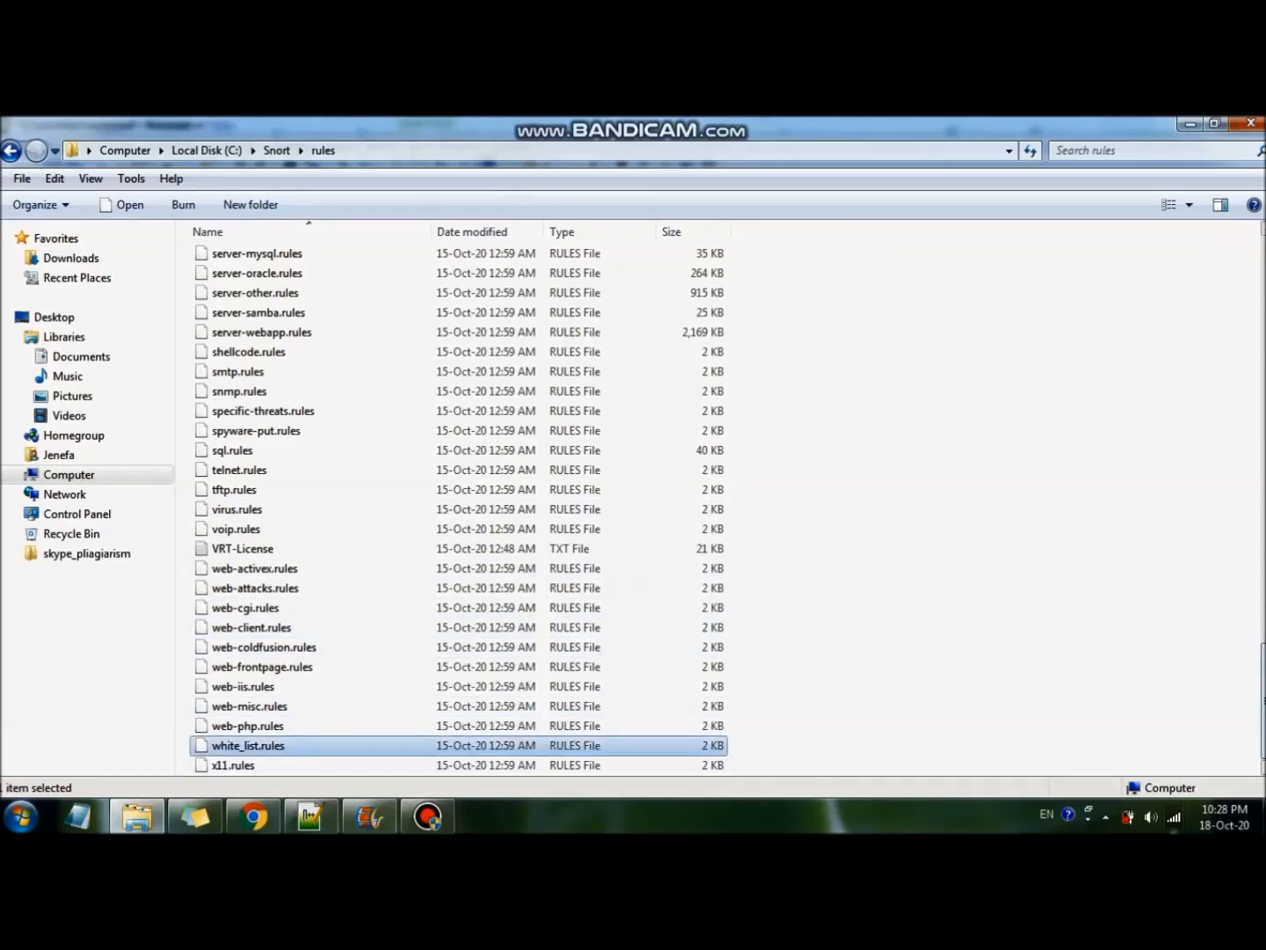
left_click(310, 816)
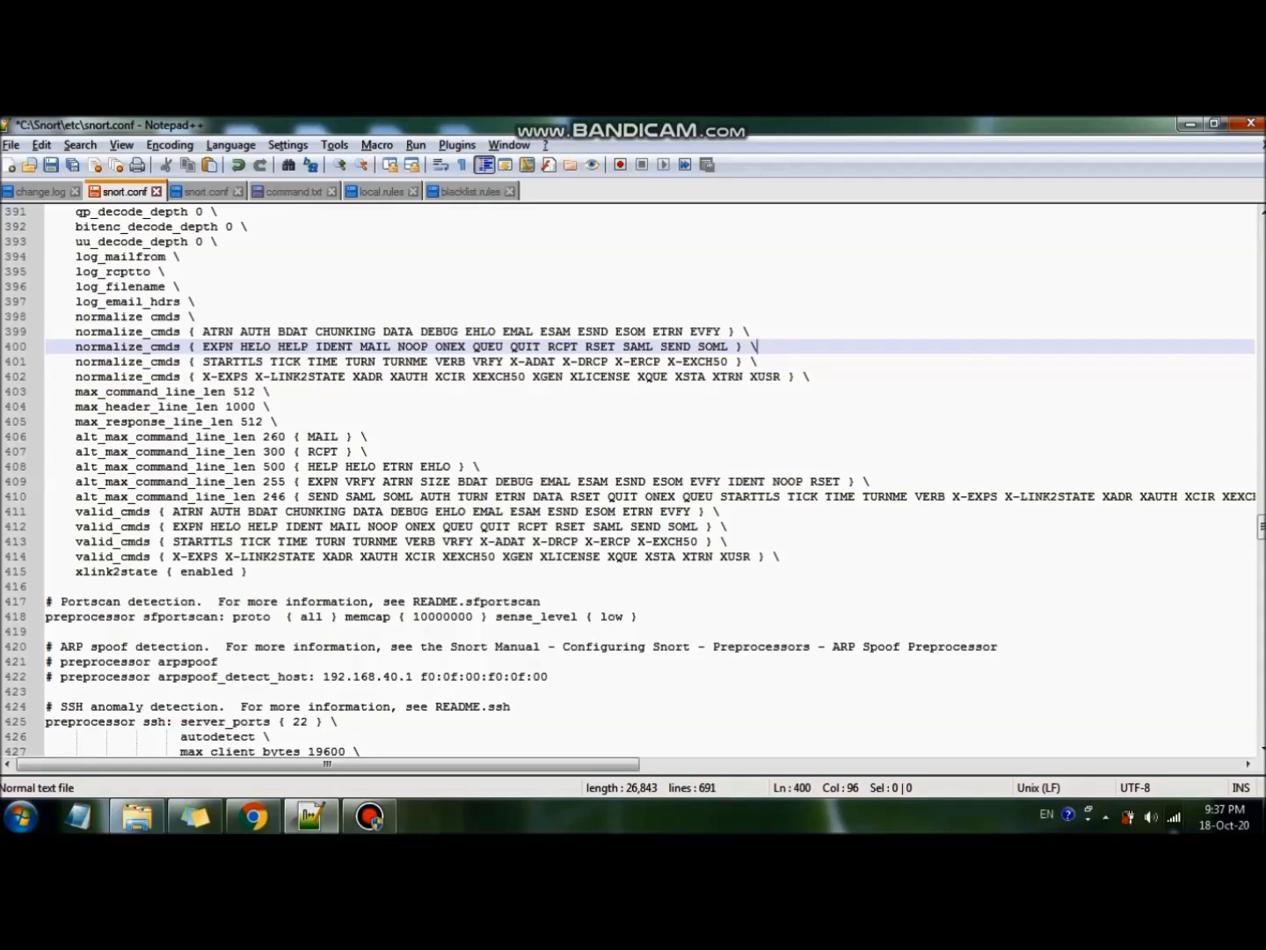
Examine the Step #7 rule set section and the local.rules include on line 547 of C:\Snort\etc\snort.conf.
scroll(650, 478, "down", 1)
scroll(651, 478, "down", 20)
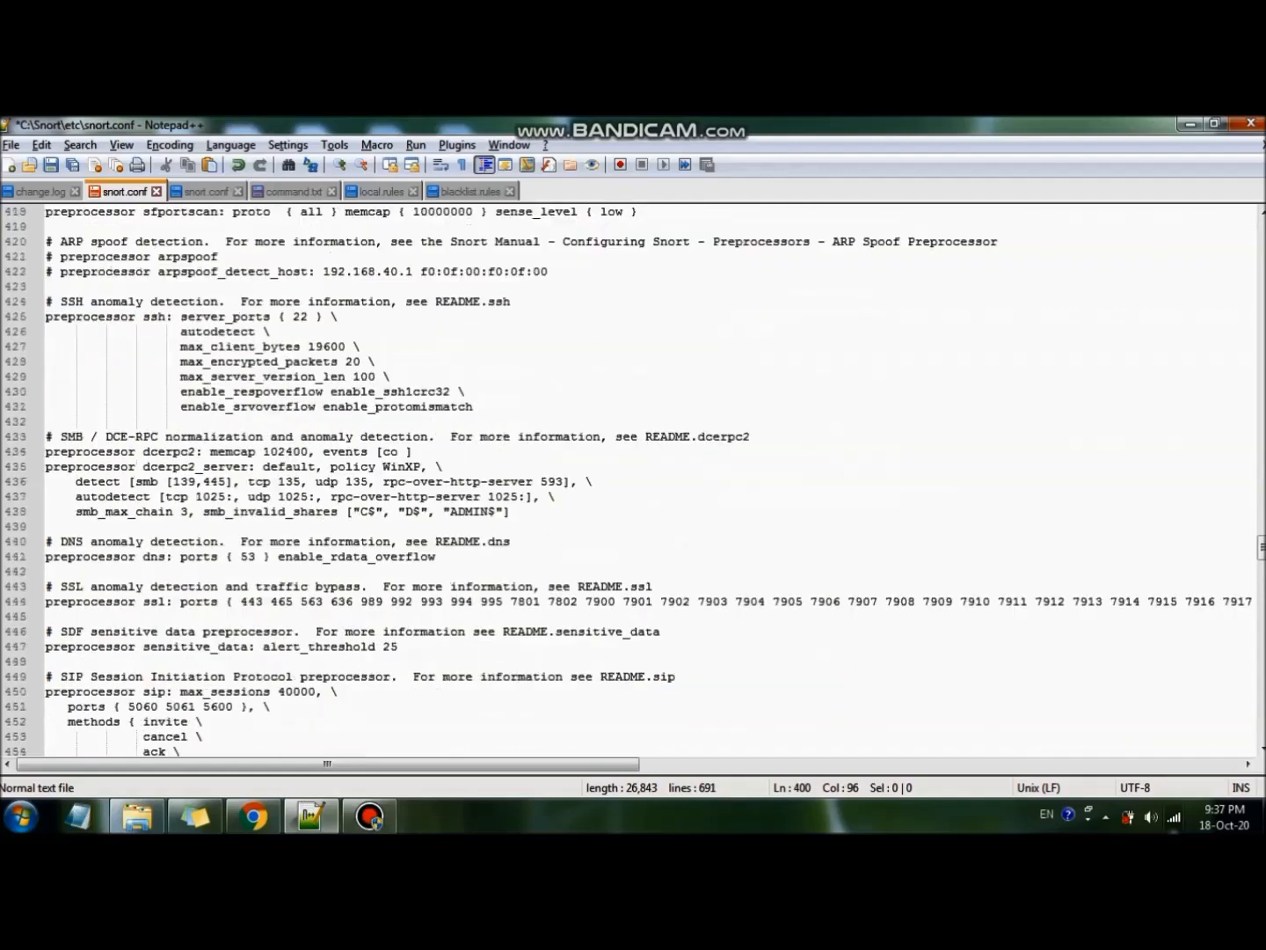
scroll(651, 478, "down", 14)
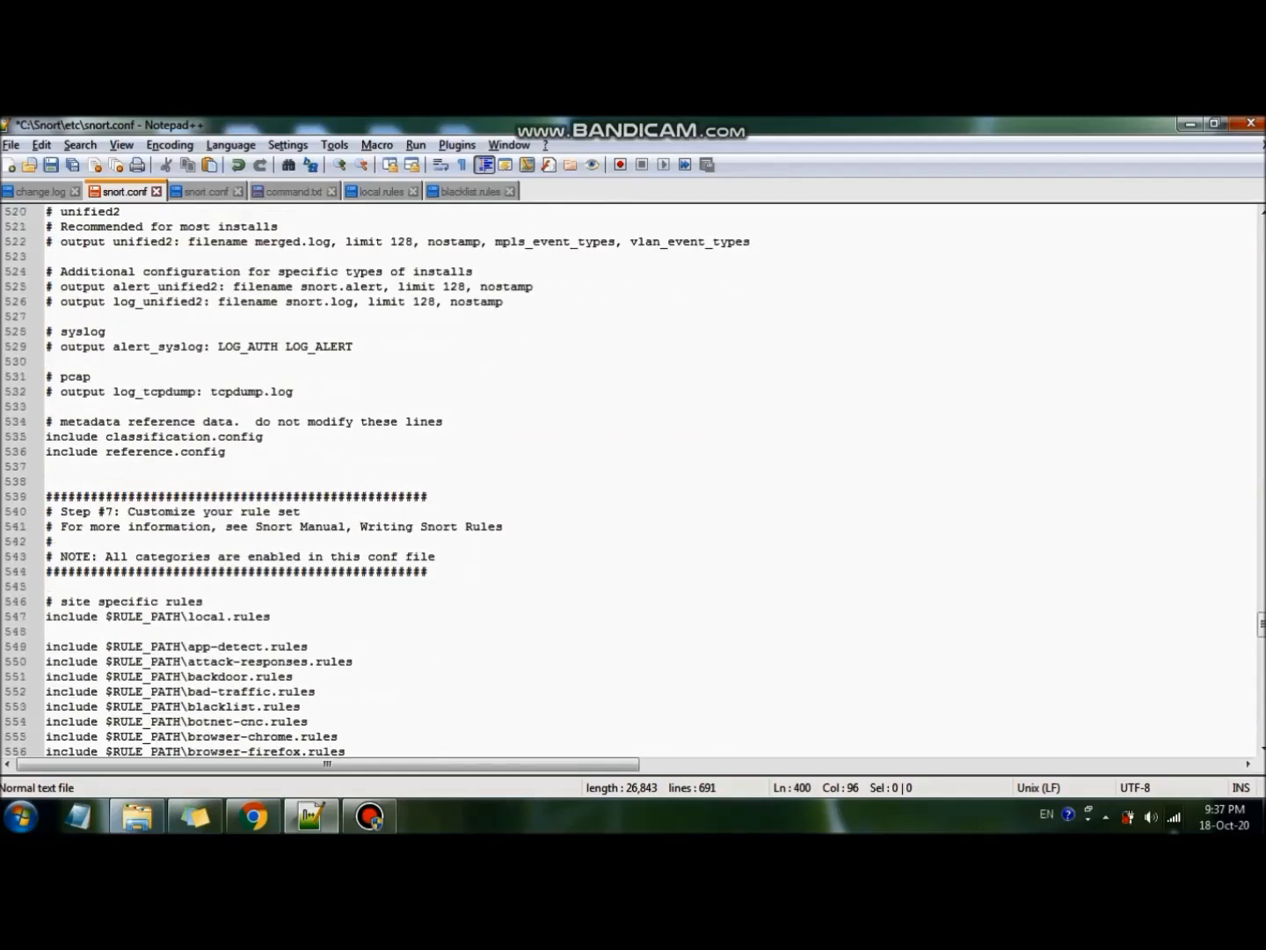
scroll(651, 479, "down", 1)
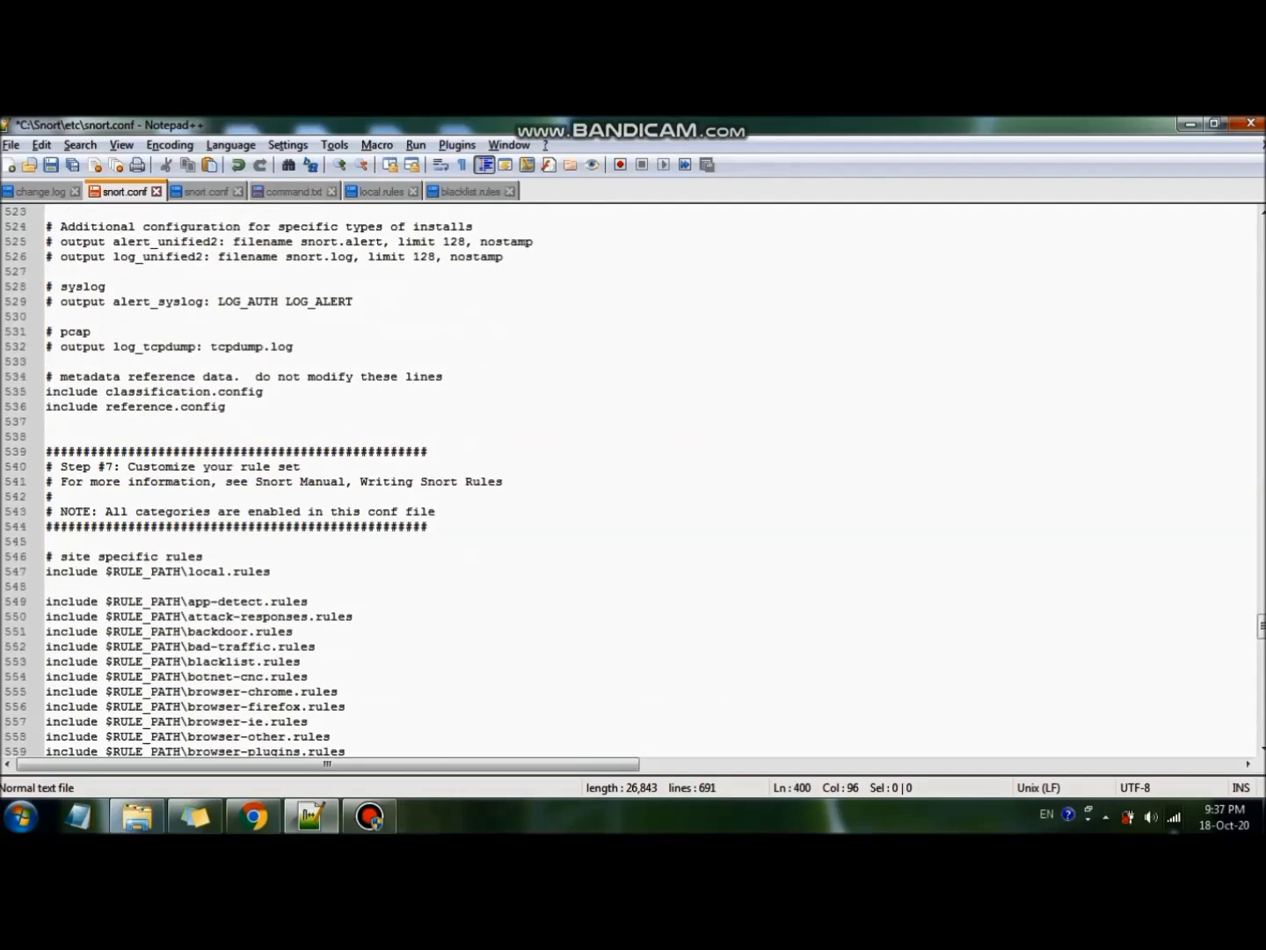
scroll(652, 479, "down", 2)
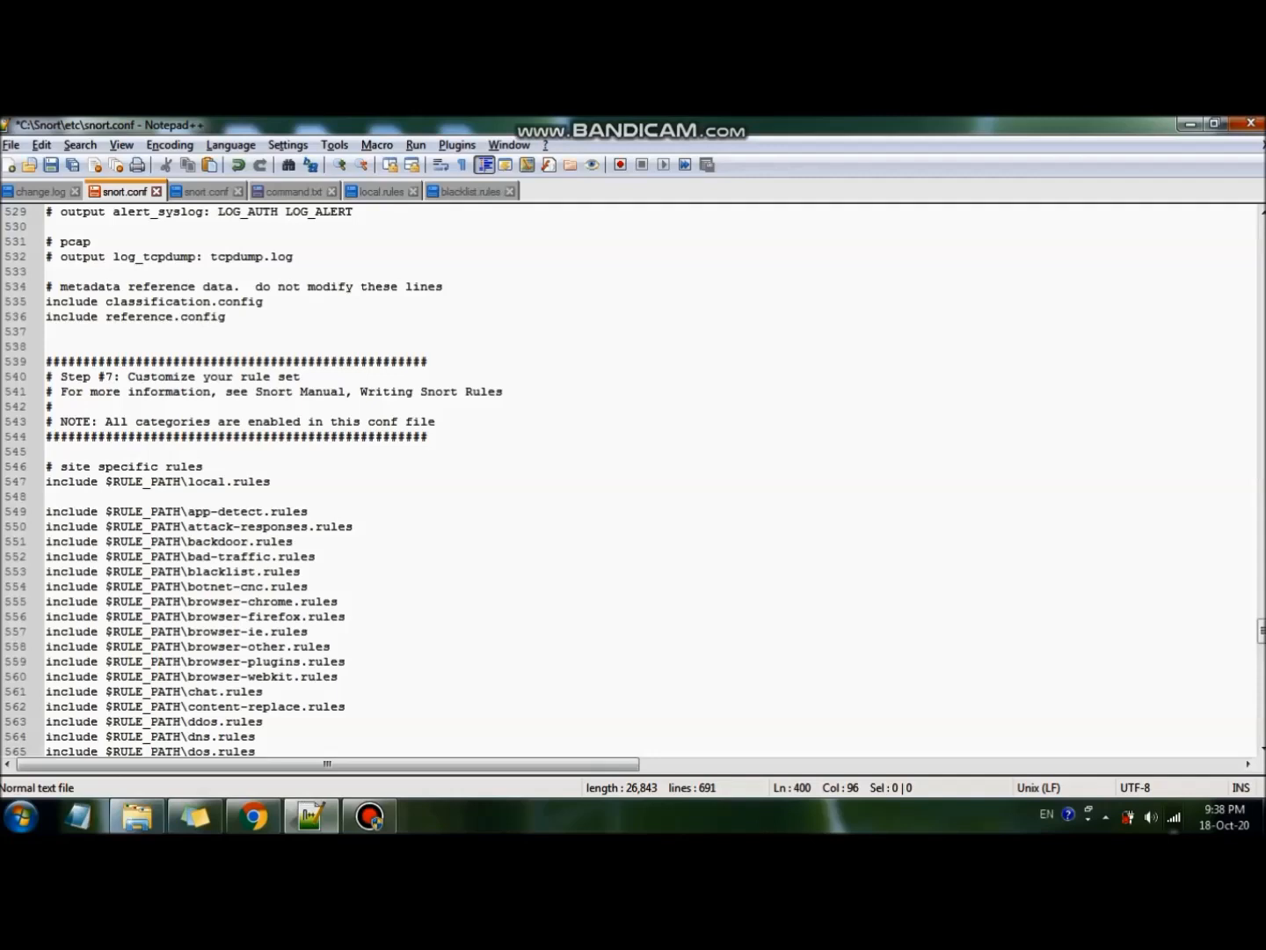
left_click_drag(45, 482, 270, 482)
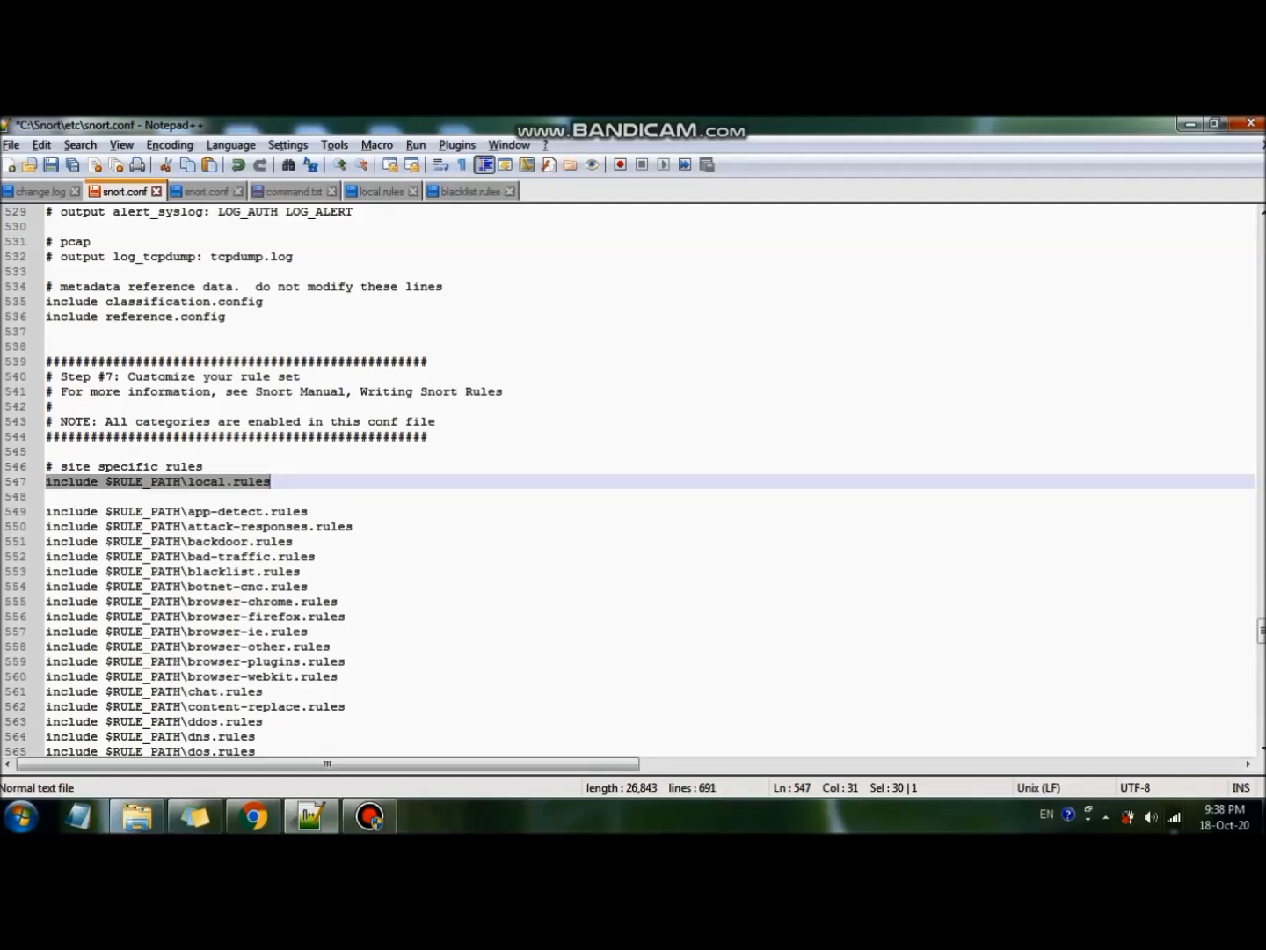
Compare the path separators of the Step #7 rule includes with those in the snapshot's snort.conf.
left_click(206, 192)
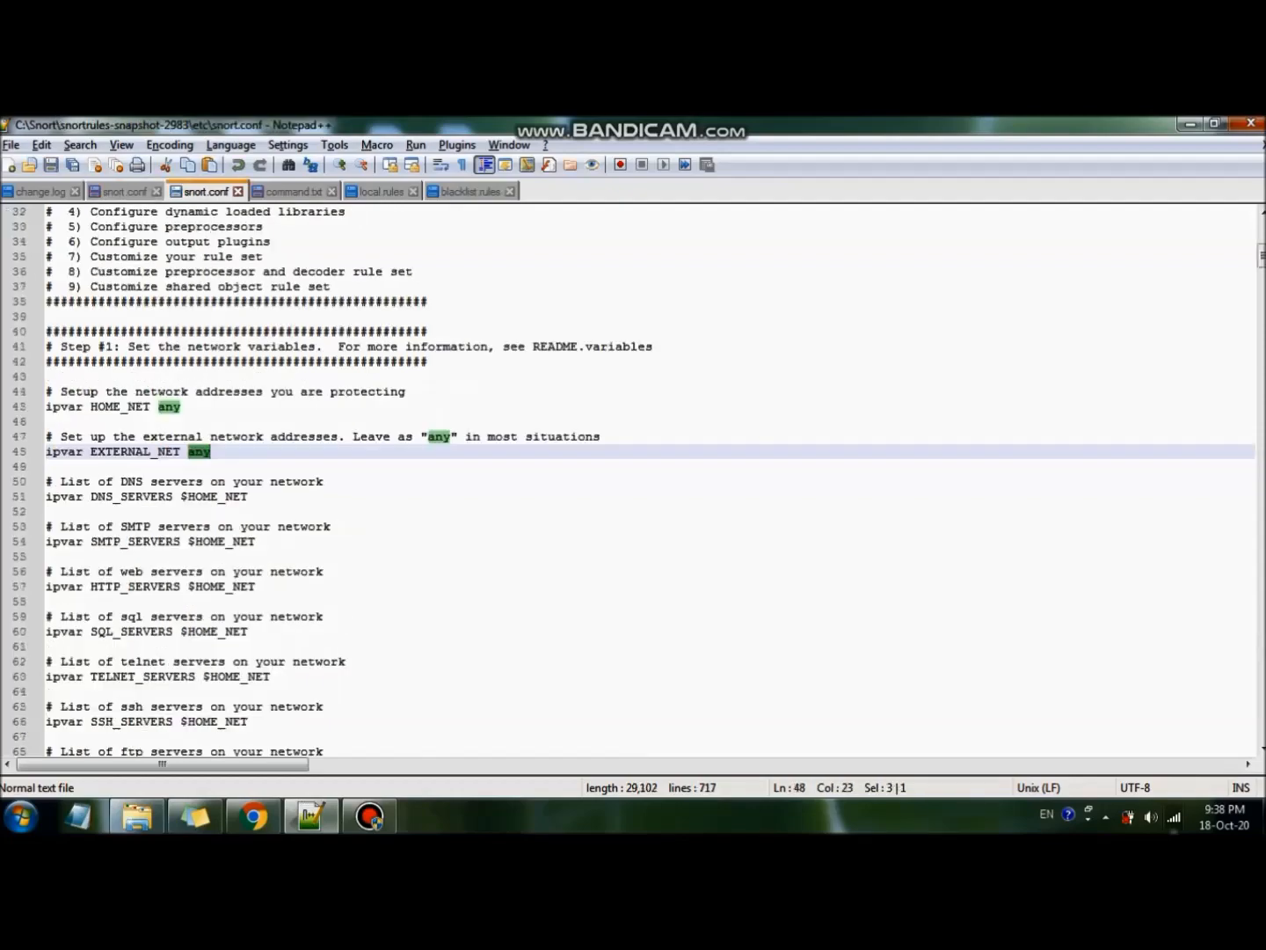
scroll(634, 478, "down", 20)
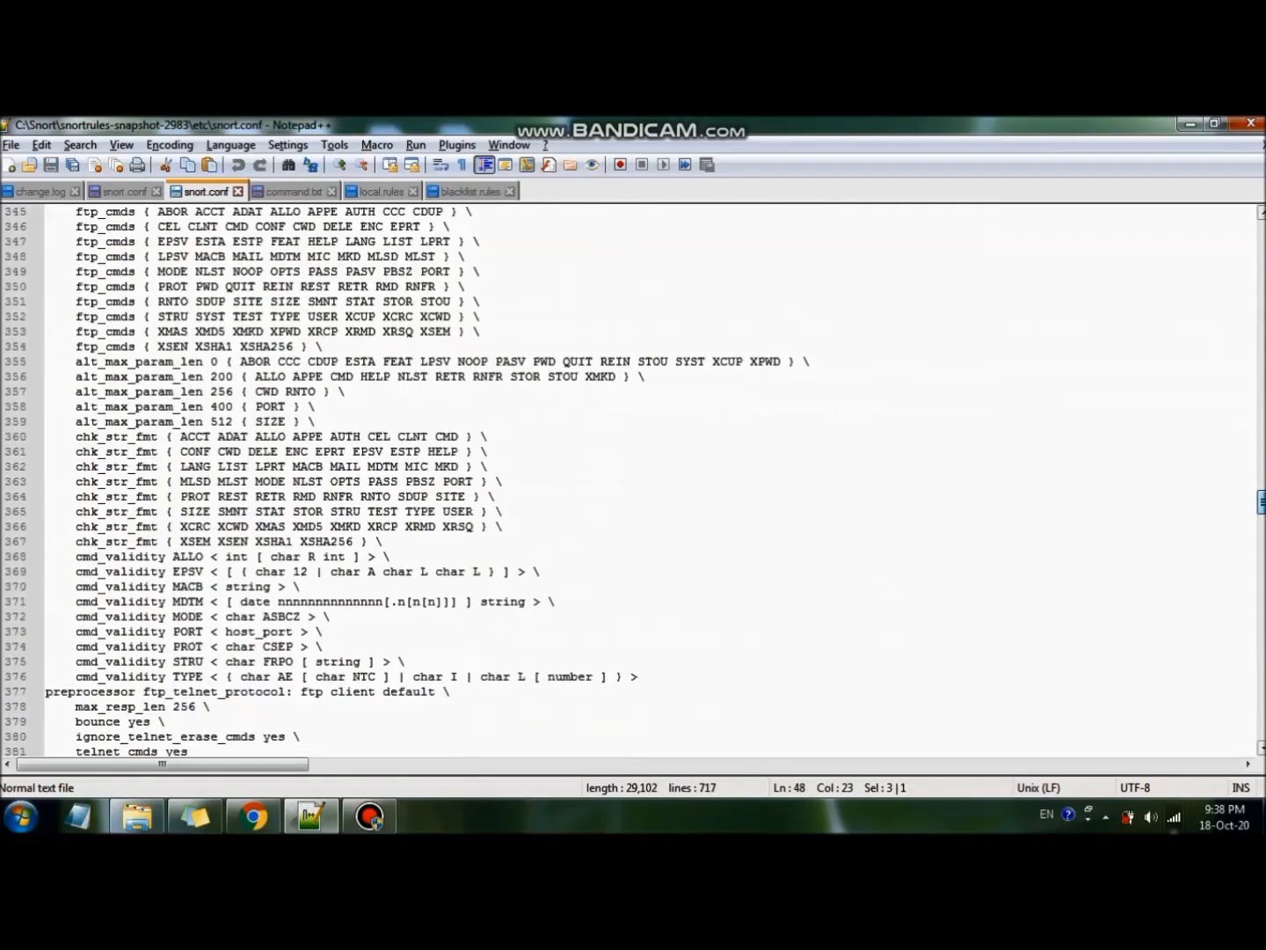
left_click_drag(1262, 691, 1262, 616)
left_click_drag(46, 421, 218, 571)
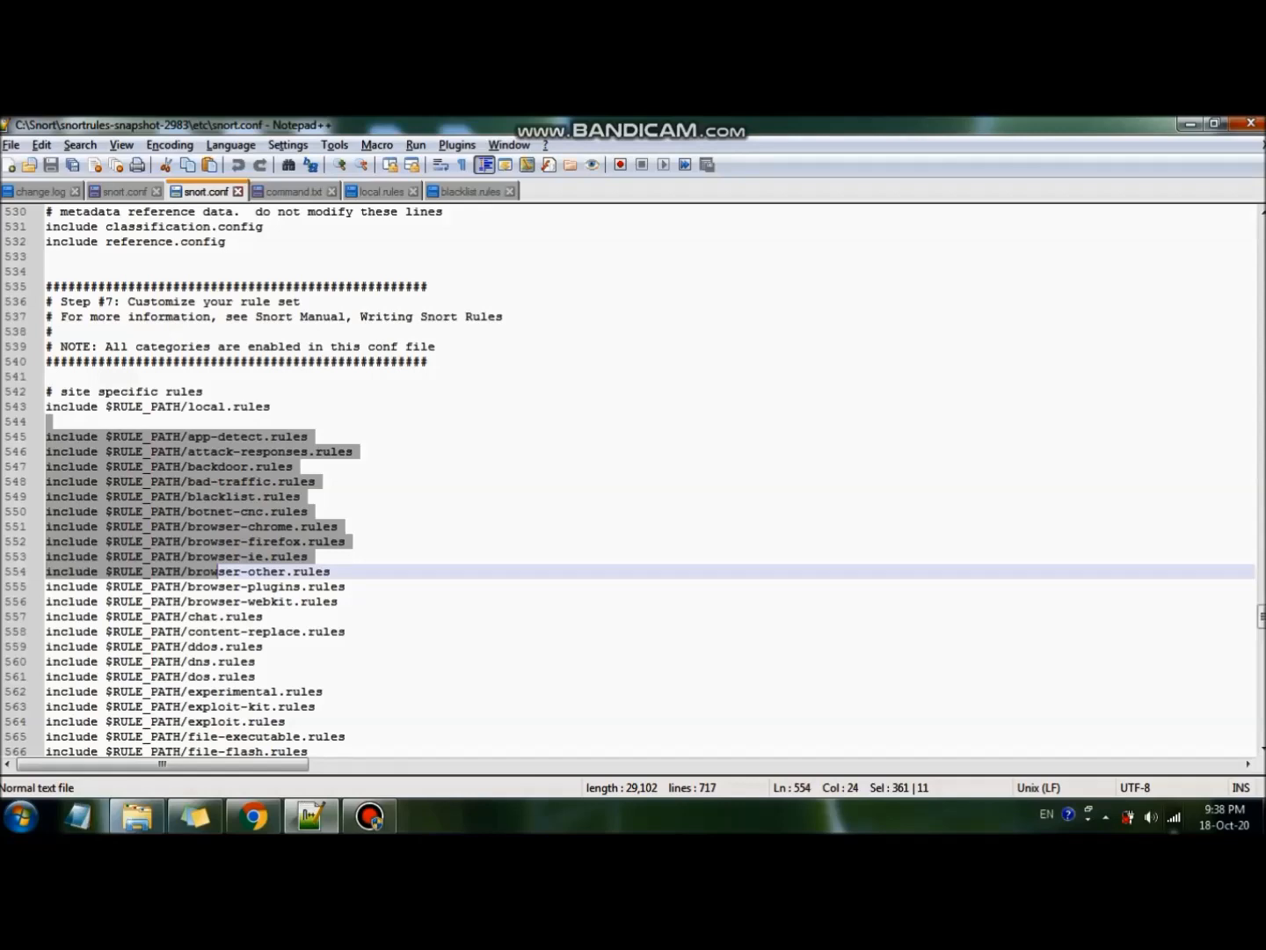
left_click(122, 192)
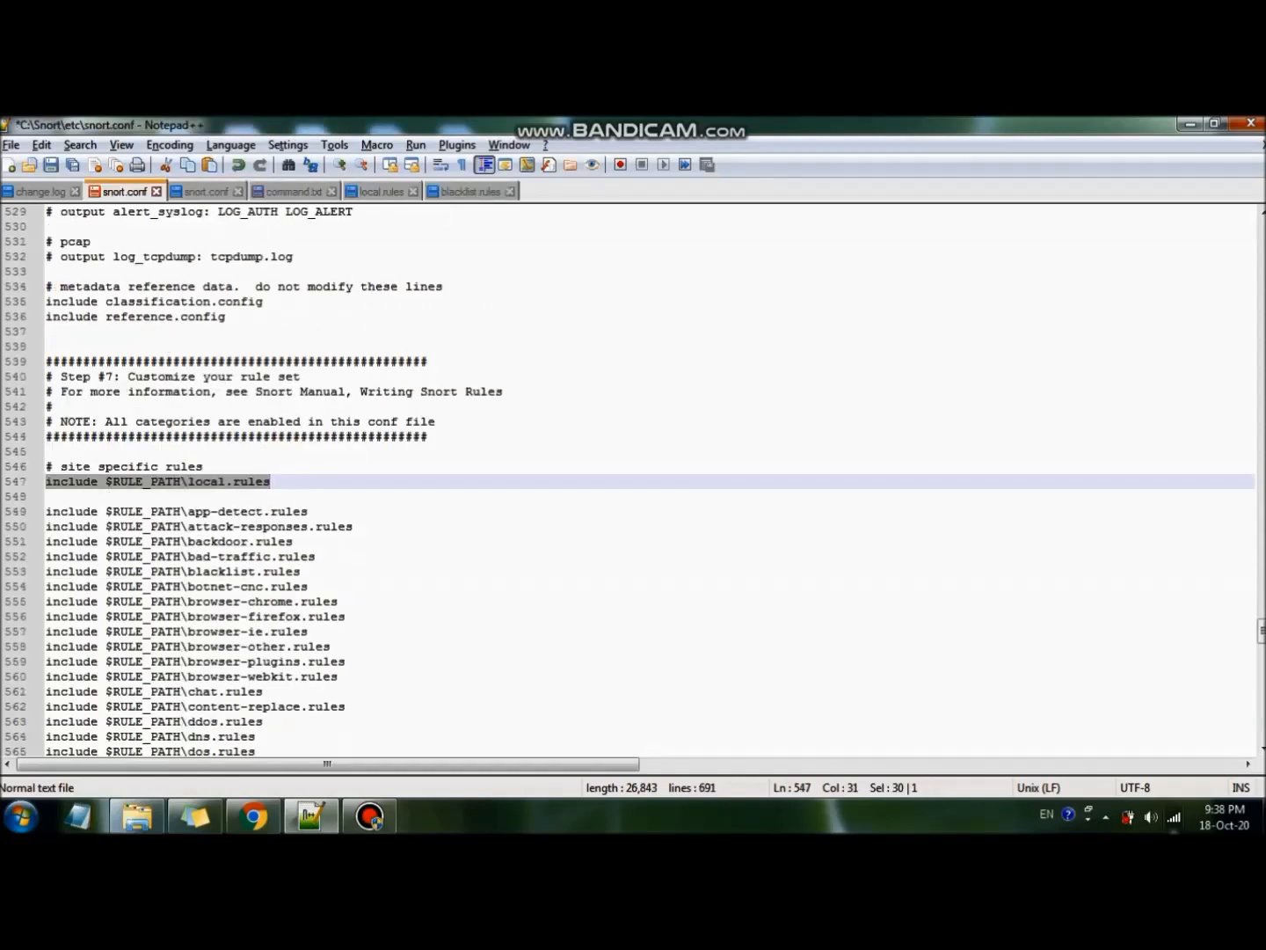
left_click(203, 193)
left_click(122, 193)
Review all $RULE_PATH include lines under Step #7, from local.rules down to x11.rules.
scroll(633, 482, "down", 9)
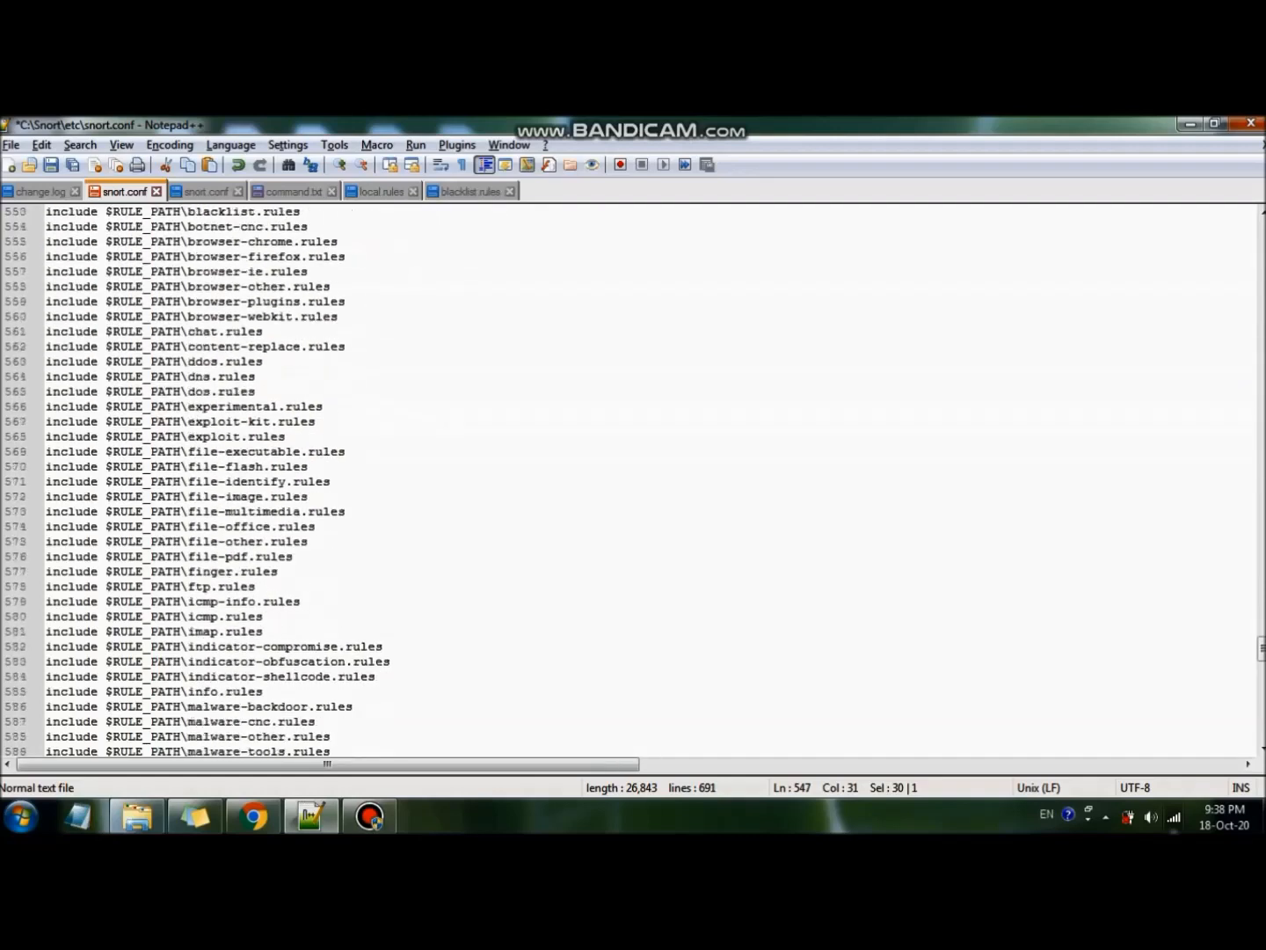
scroll(633, 482, "down", 12)
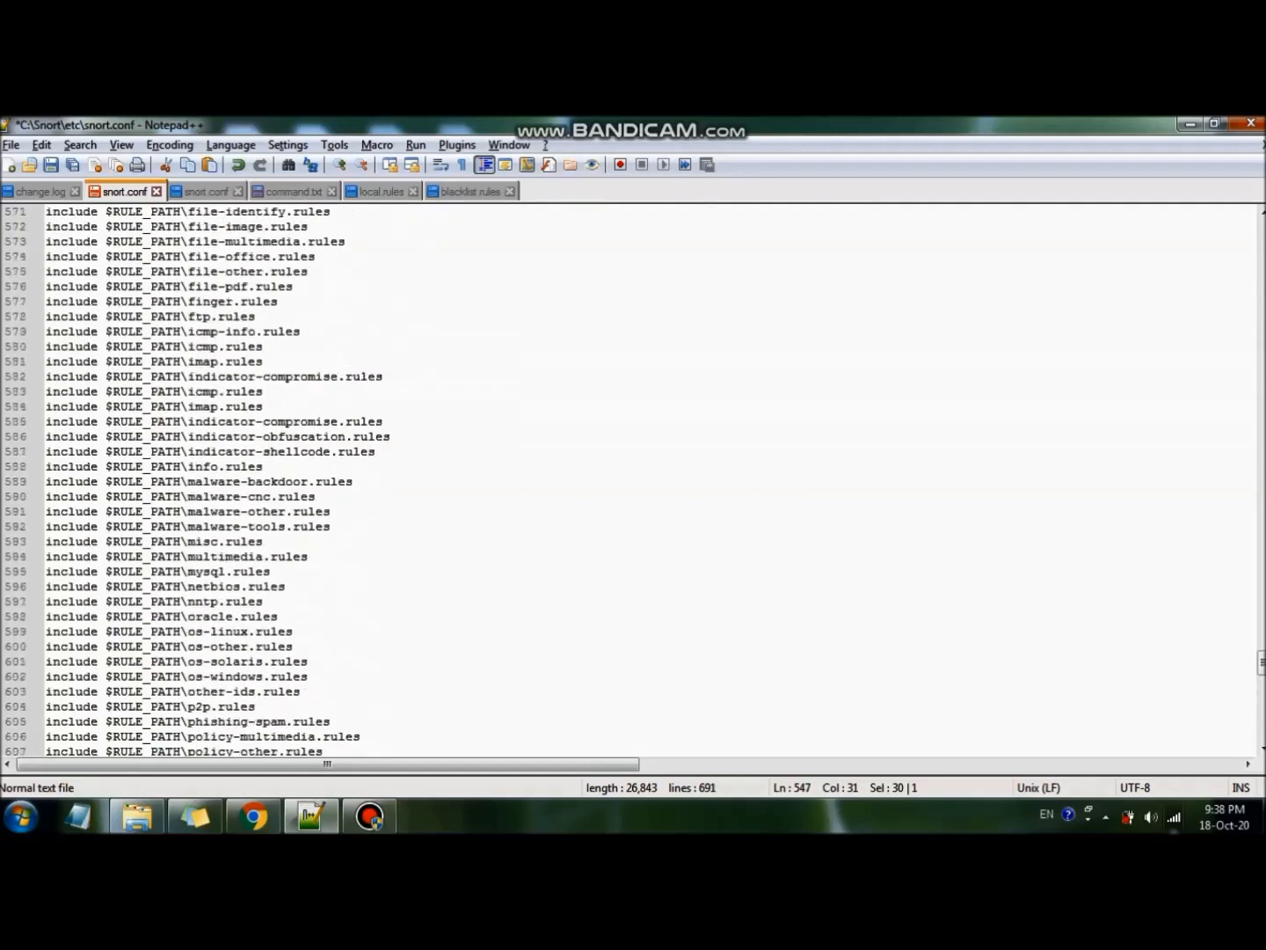
scroll(633, 482, "down", 13)
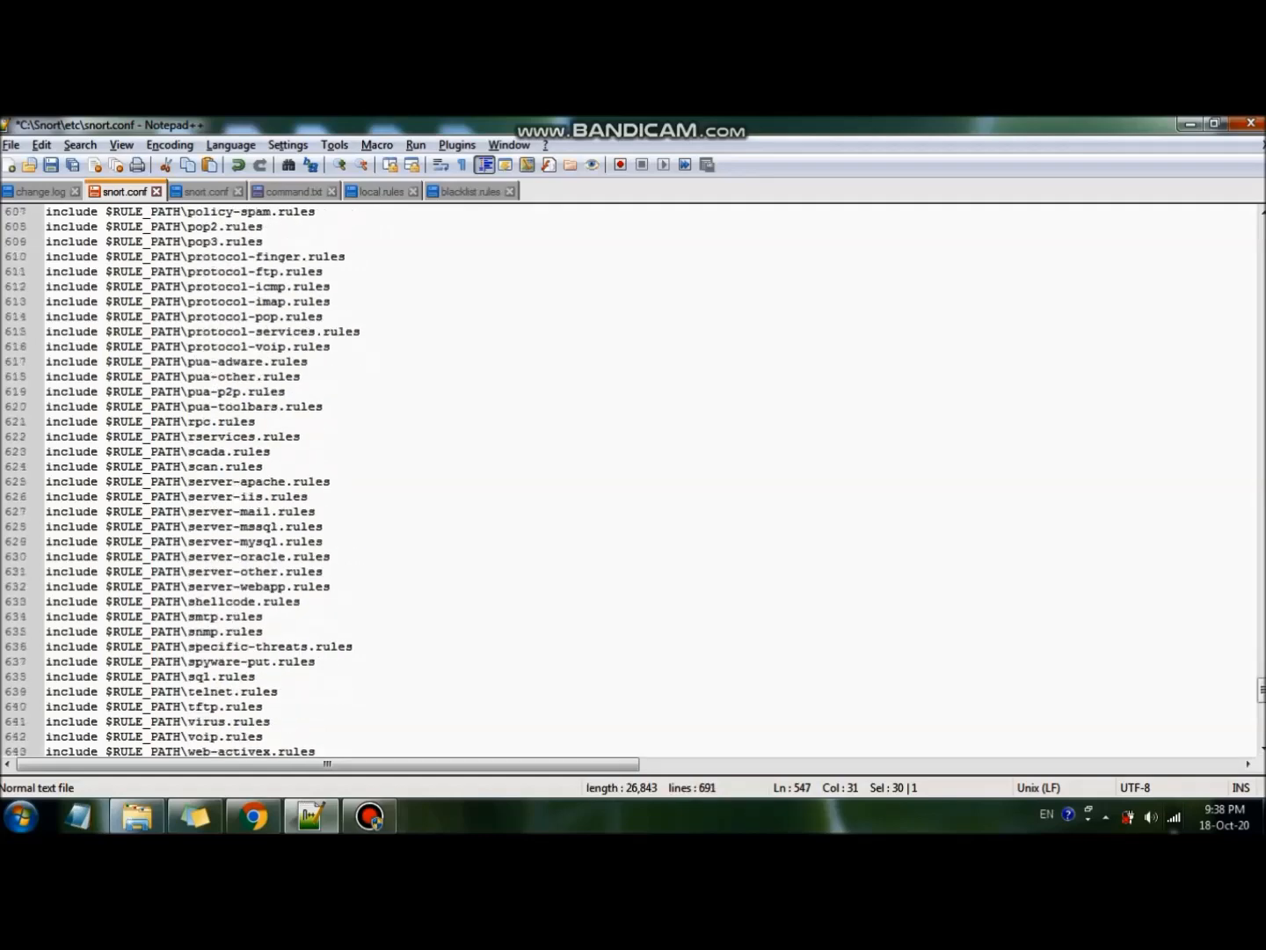
left_click_drag(255, 527, 43, 526)
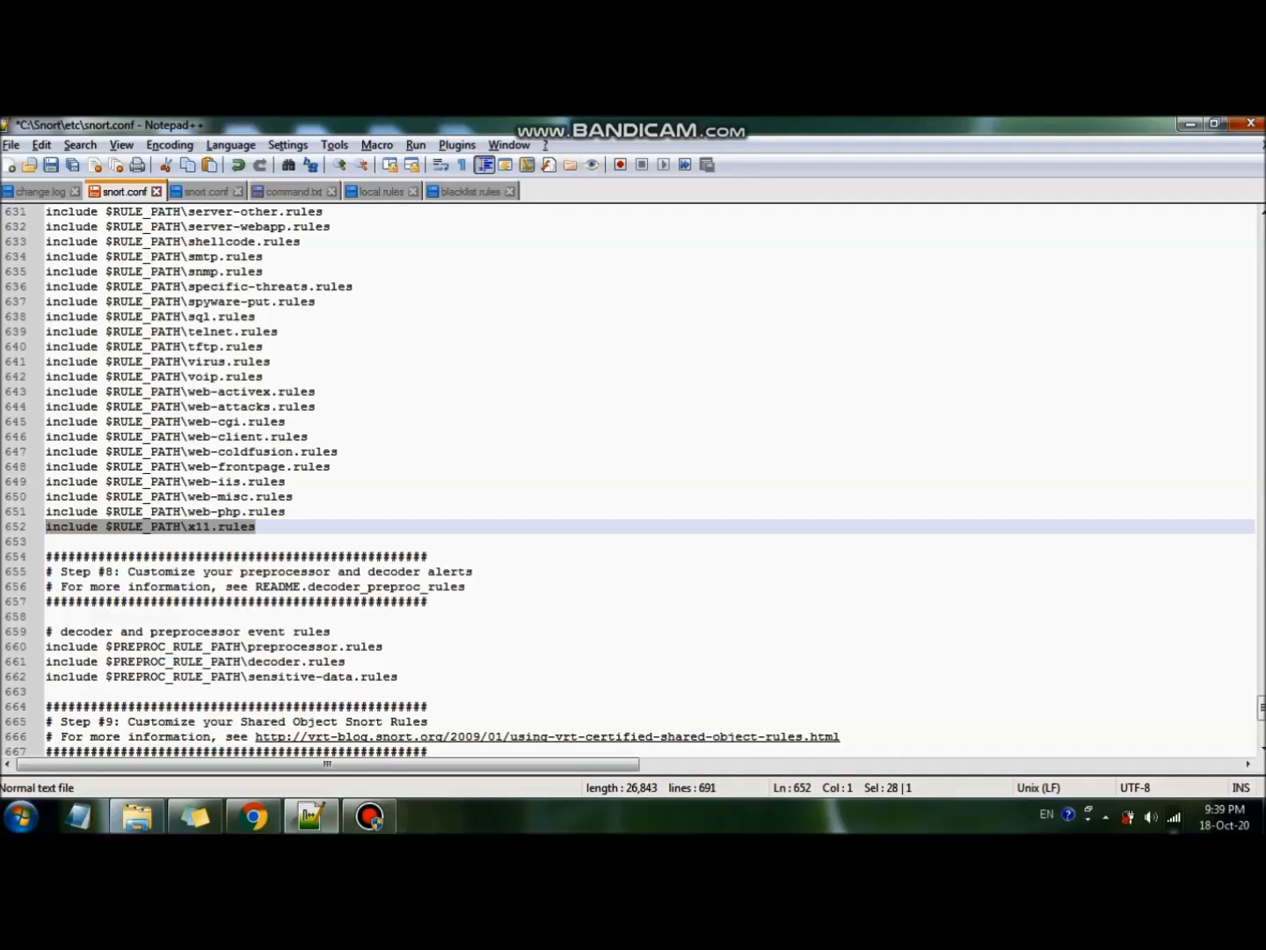
scroll(651, 479, "up", 20)
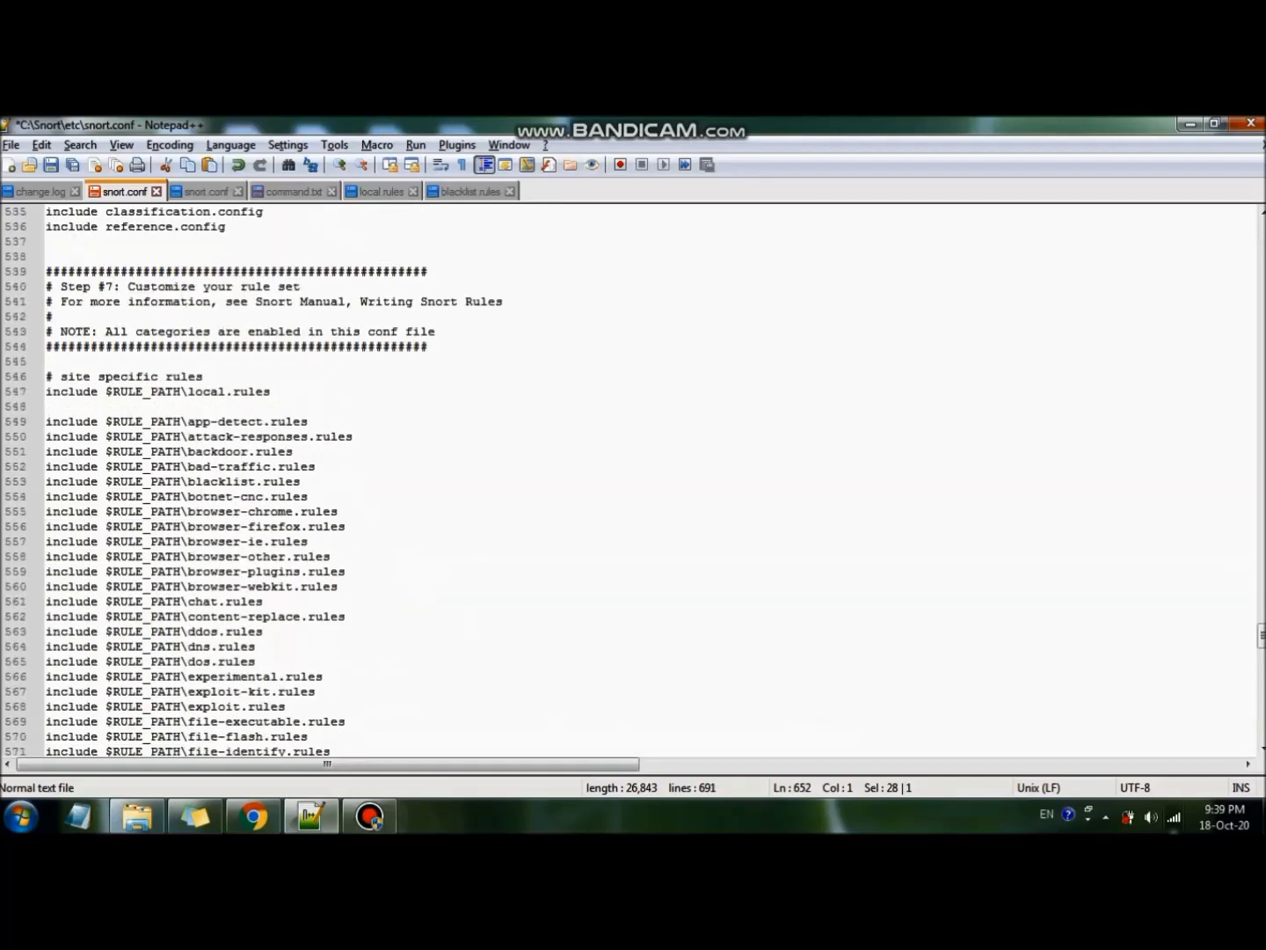
left_click_drag(45, 376, 279, 495)
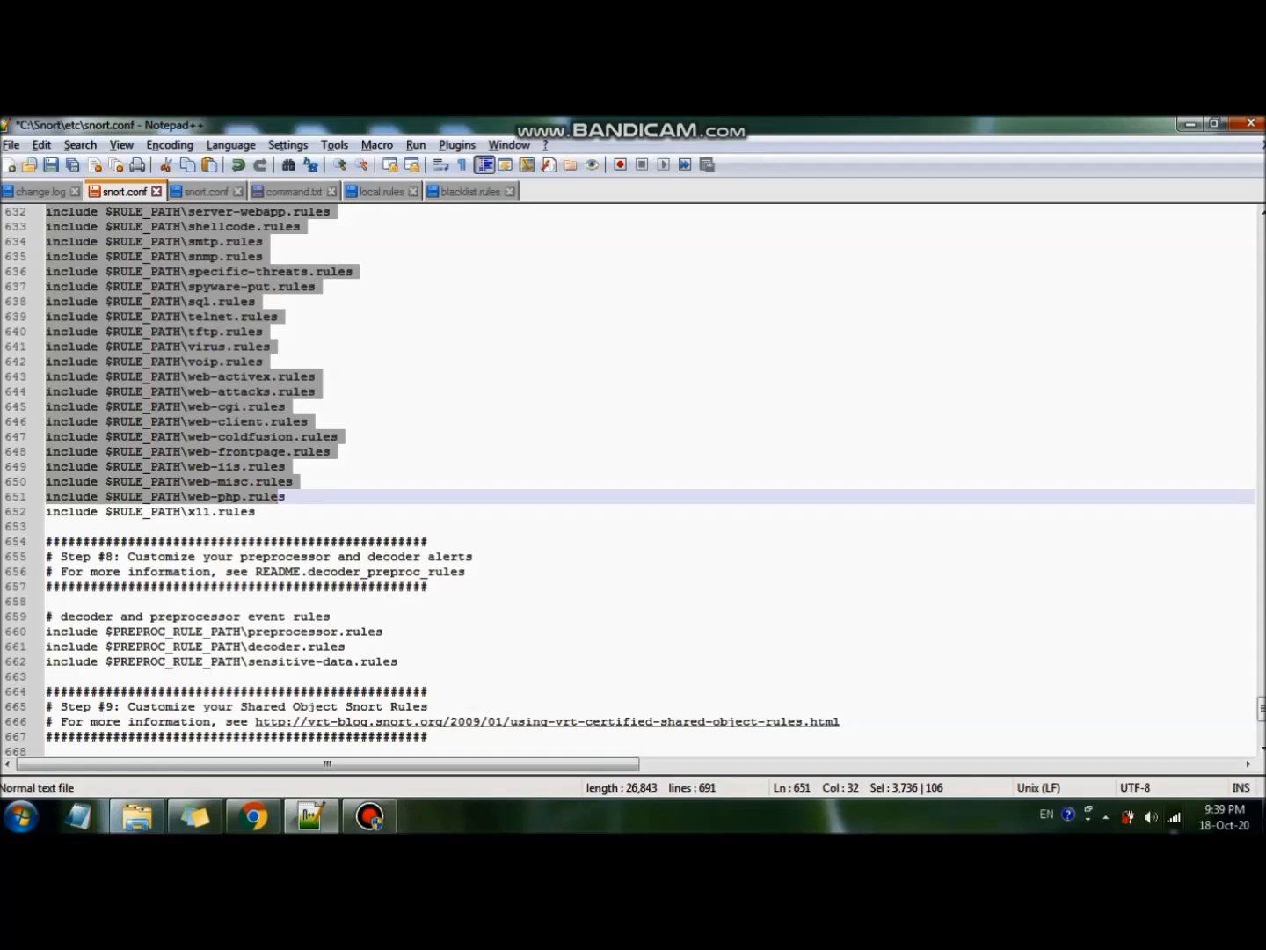
Compare the Step #8 preprocessor, decoder and sensitive-data rule includes with the commented lines in the snapshot's snort.conf.
scroll(615, 475, "down", 1)
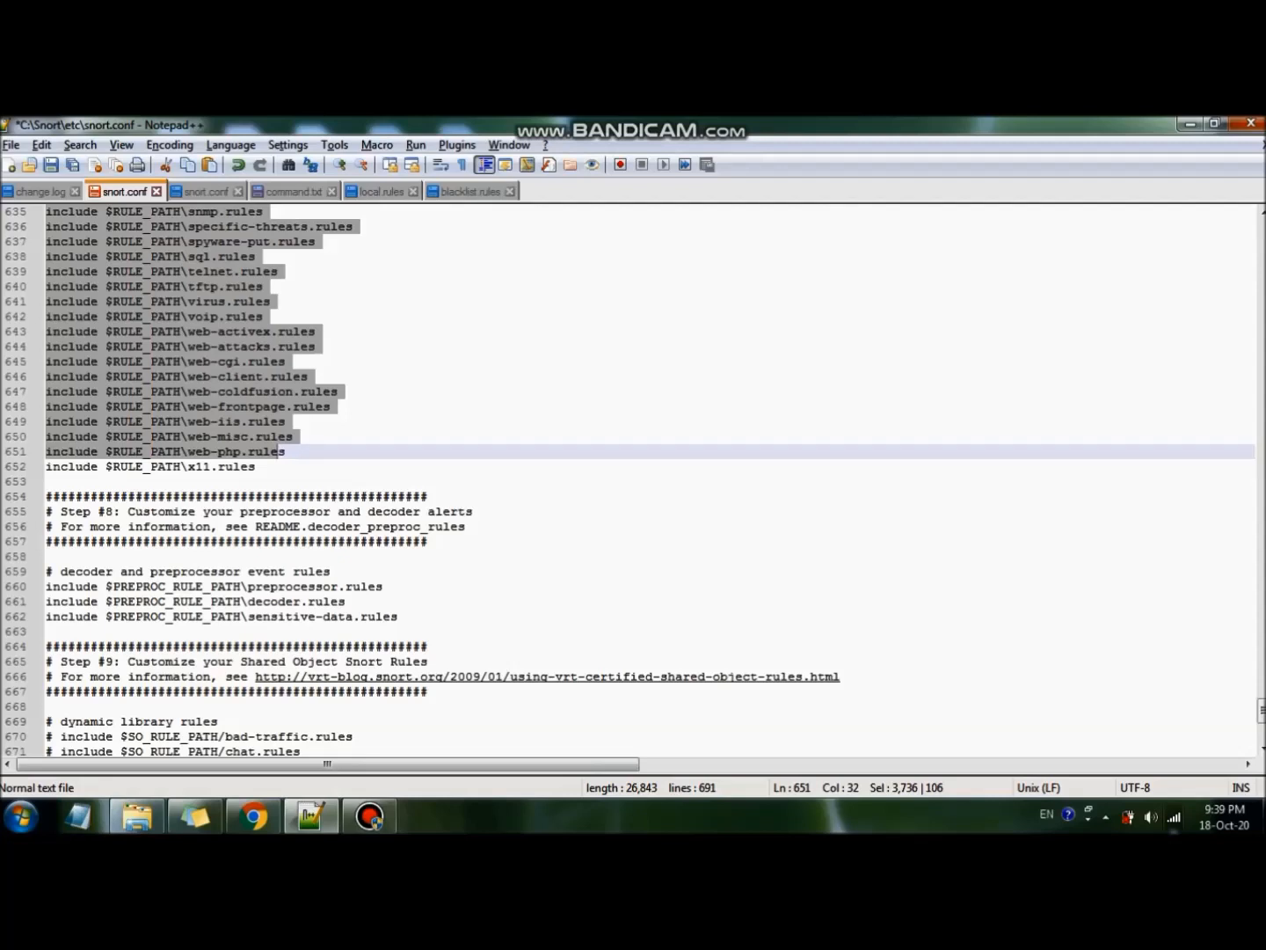
left_click_drag(45, 586, 45, 631)
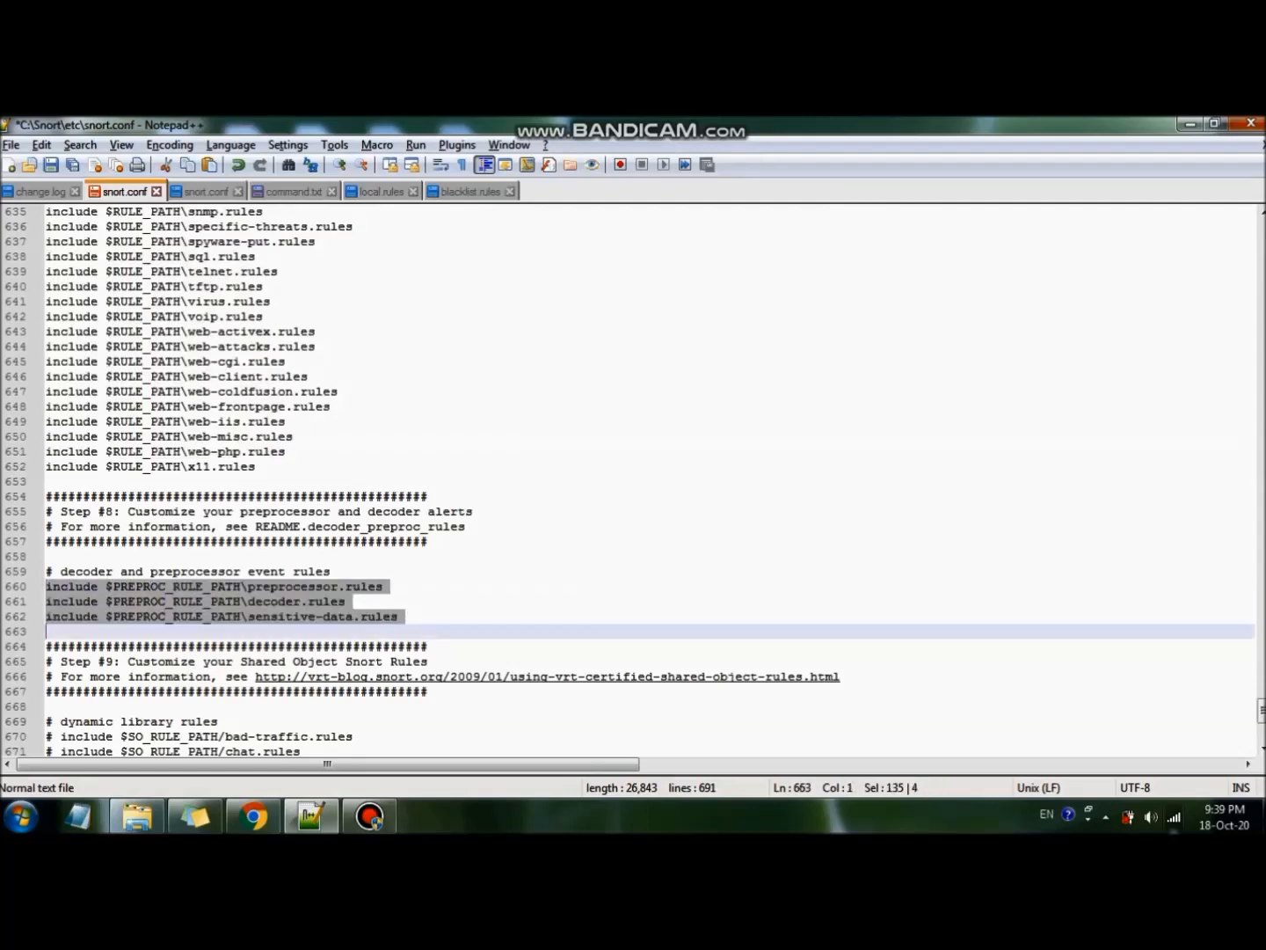
key("ctrl+Tab")
scroll(652, 478, "down", 10)
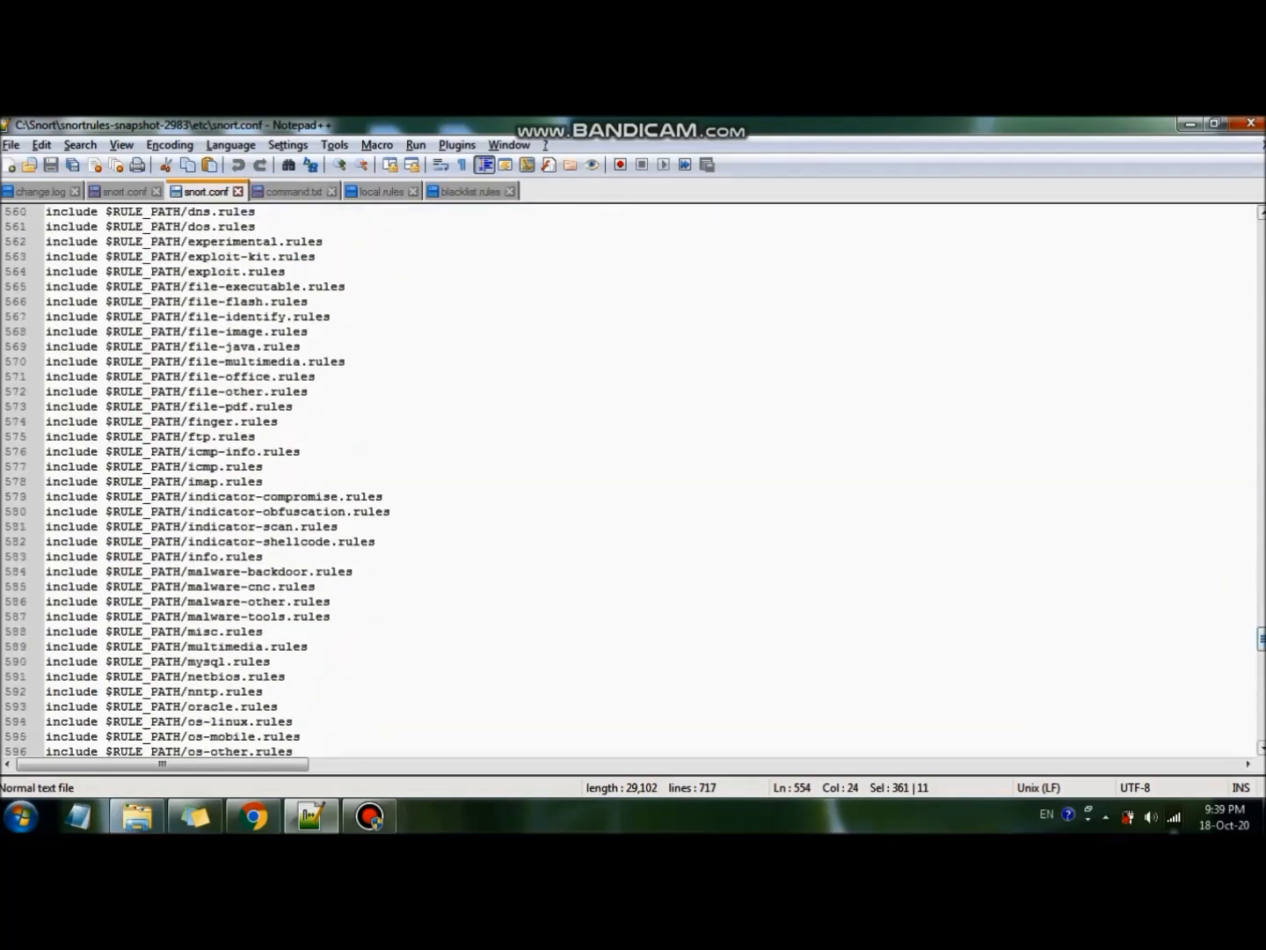
scroll(651, 479, "down", 17)
scroll(650, 478, "down", 14)
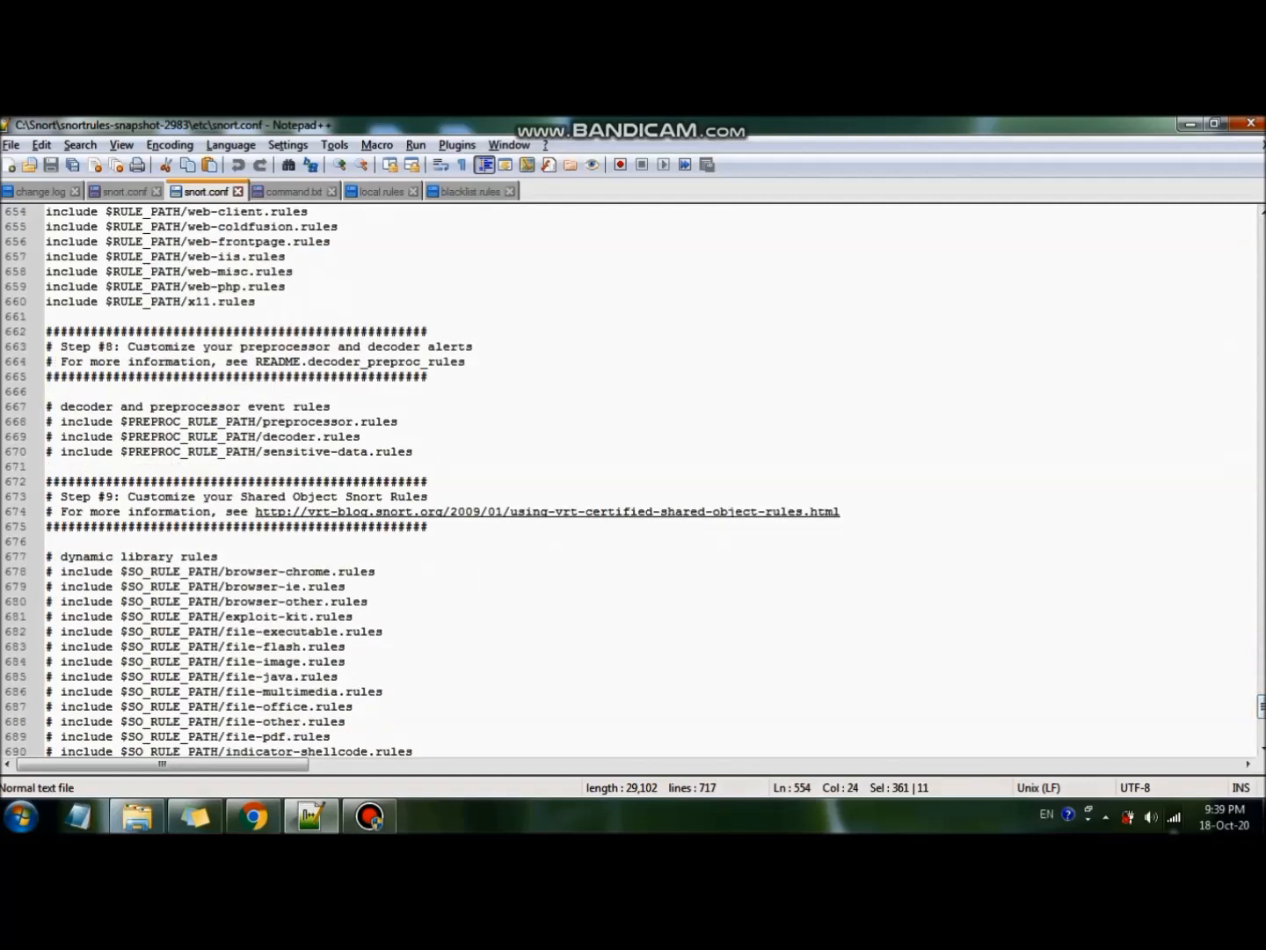
left_click_drag(53, 422, 46, 421)
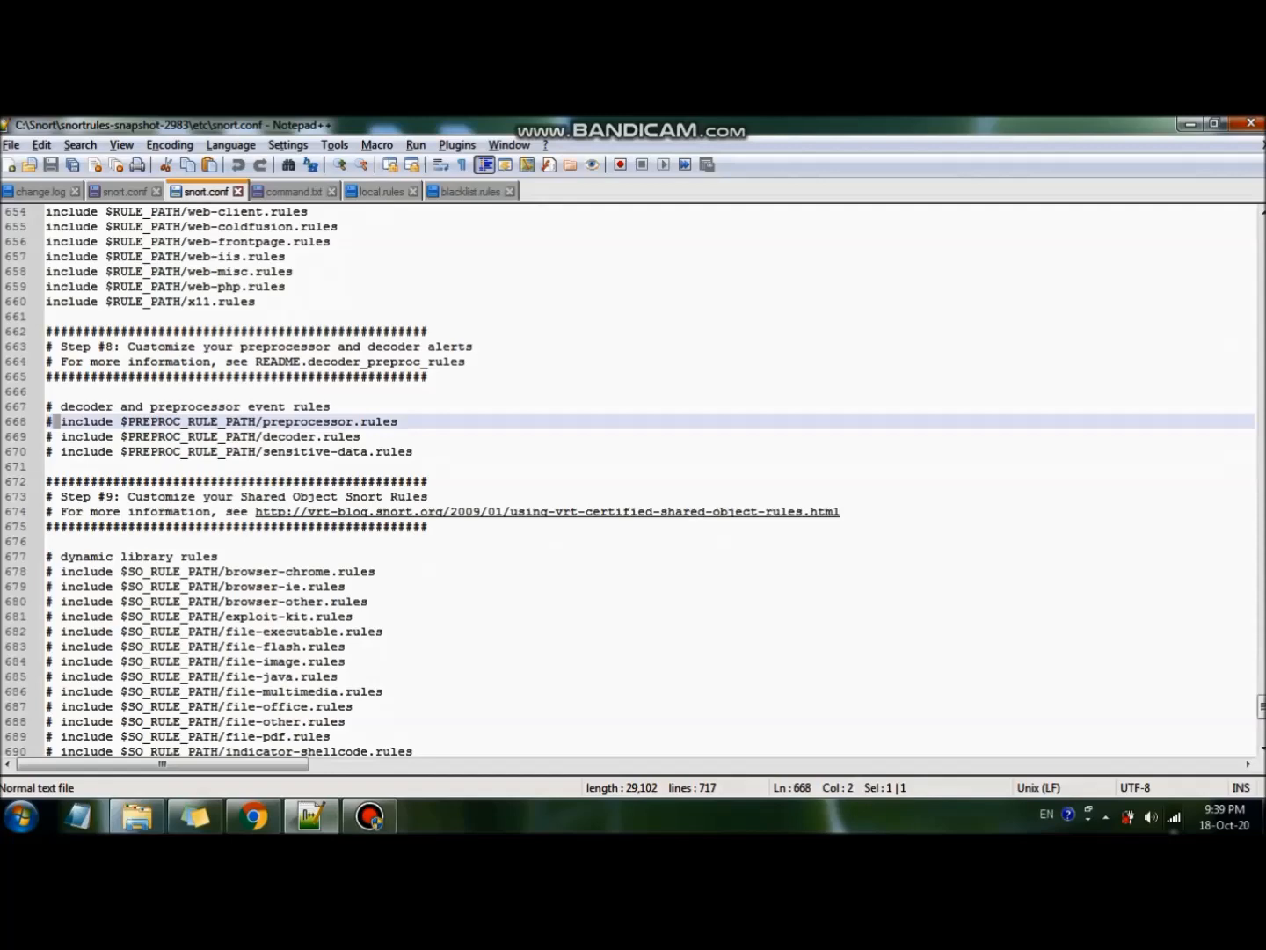
key("ctrl+Tab")
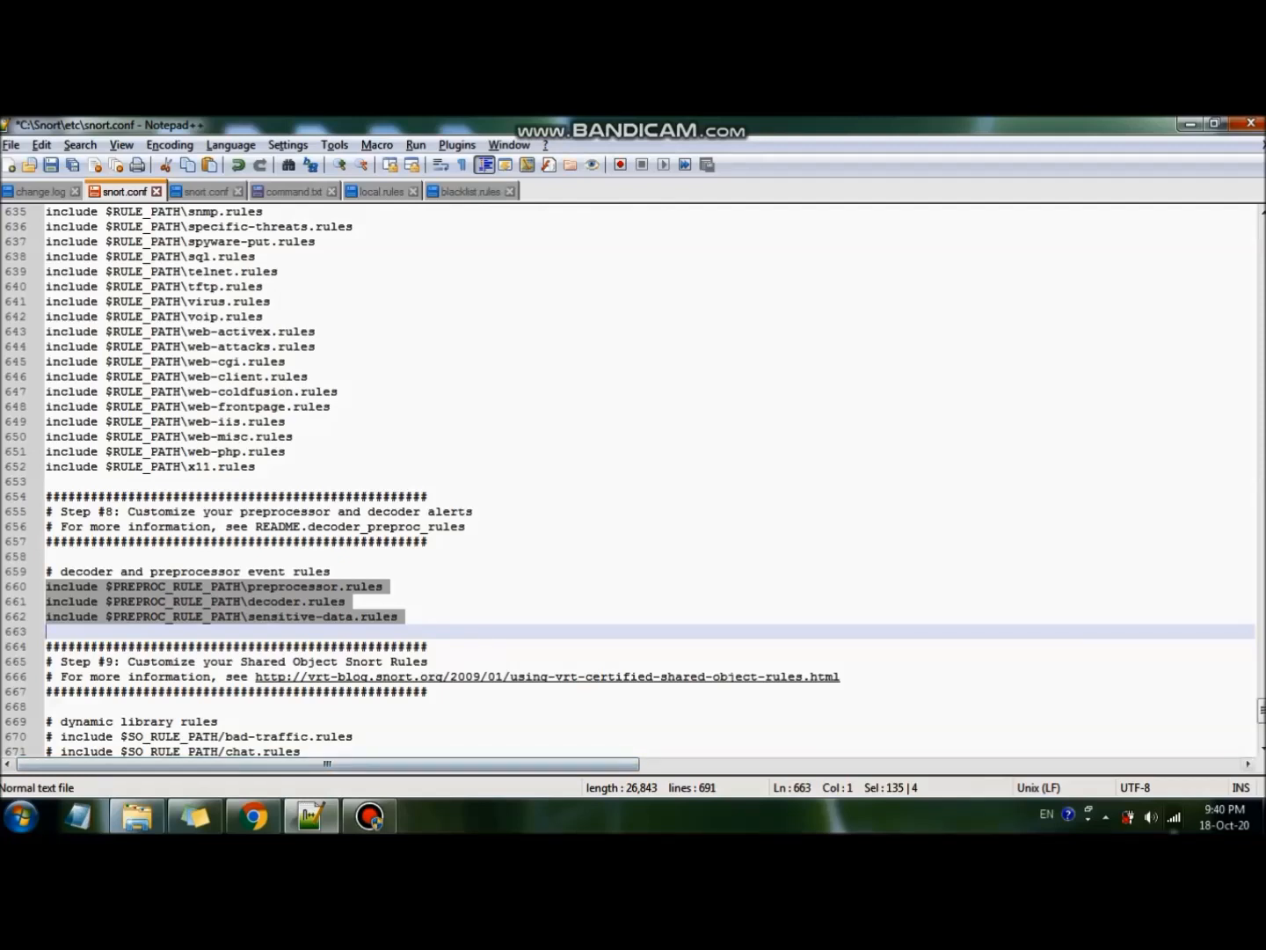
Open local.rules from C:\Snort\rules in Notepad++ and examine the ICMP, UDP and TCP test alert rules on lines 21 to 23.
key("alt+Tab")
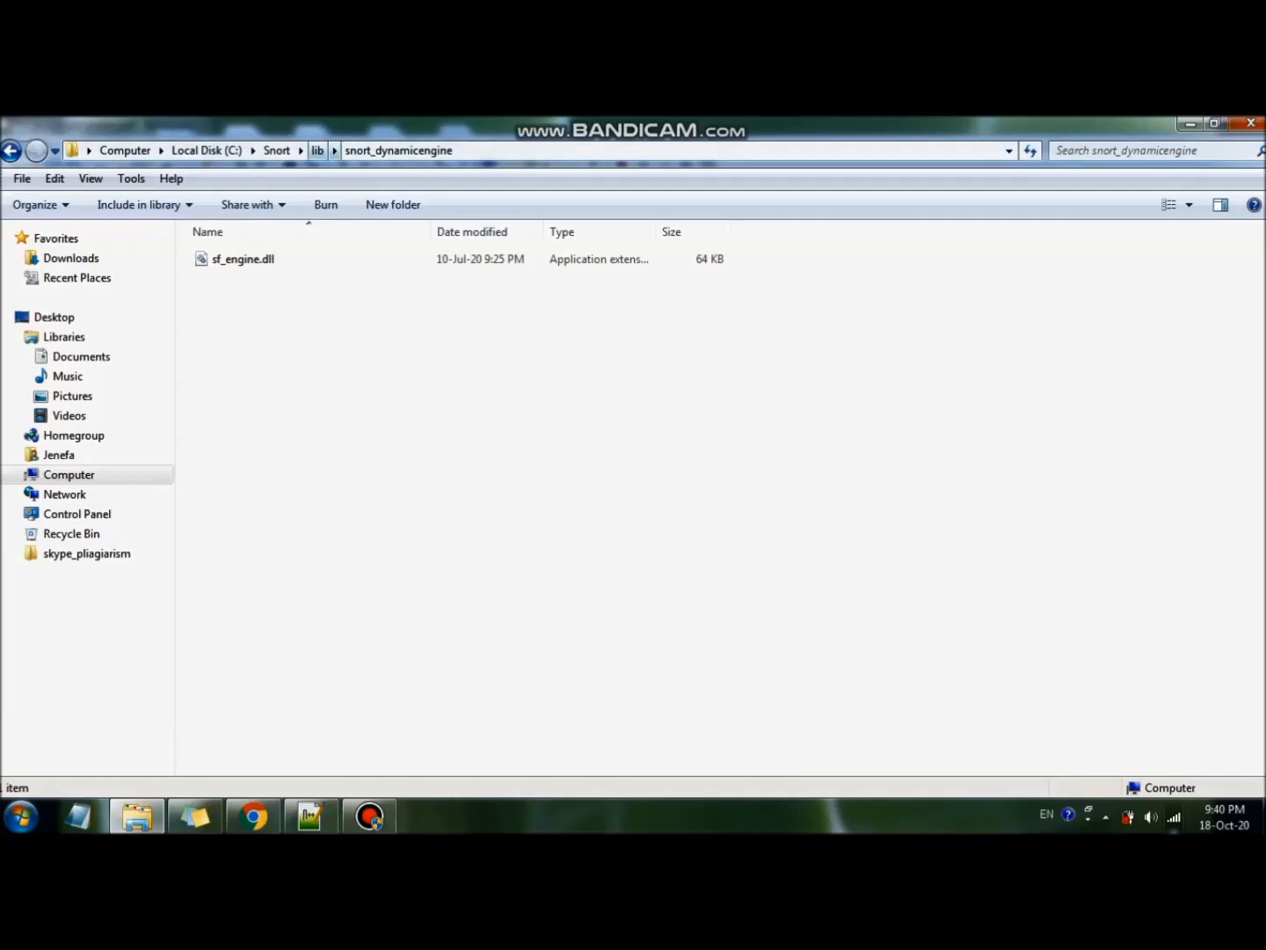
left_click(276, 150)
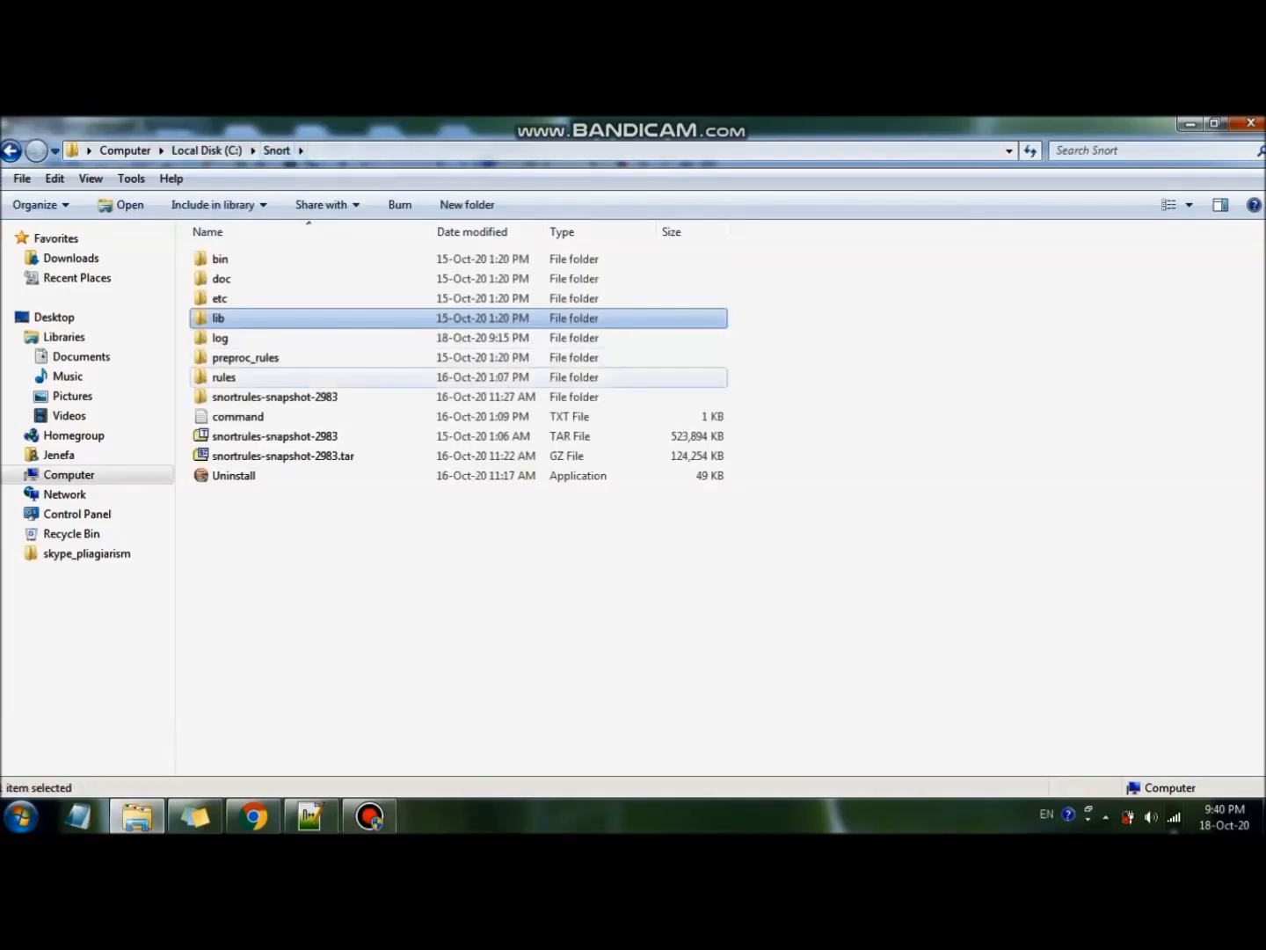
double_click(225, 376)
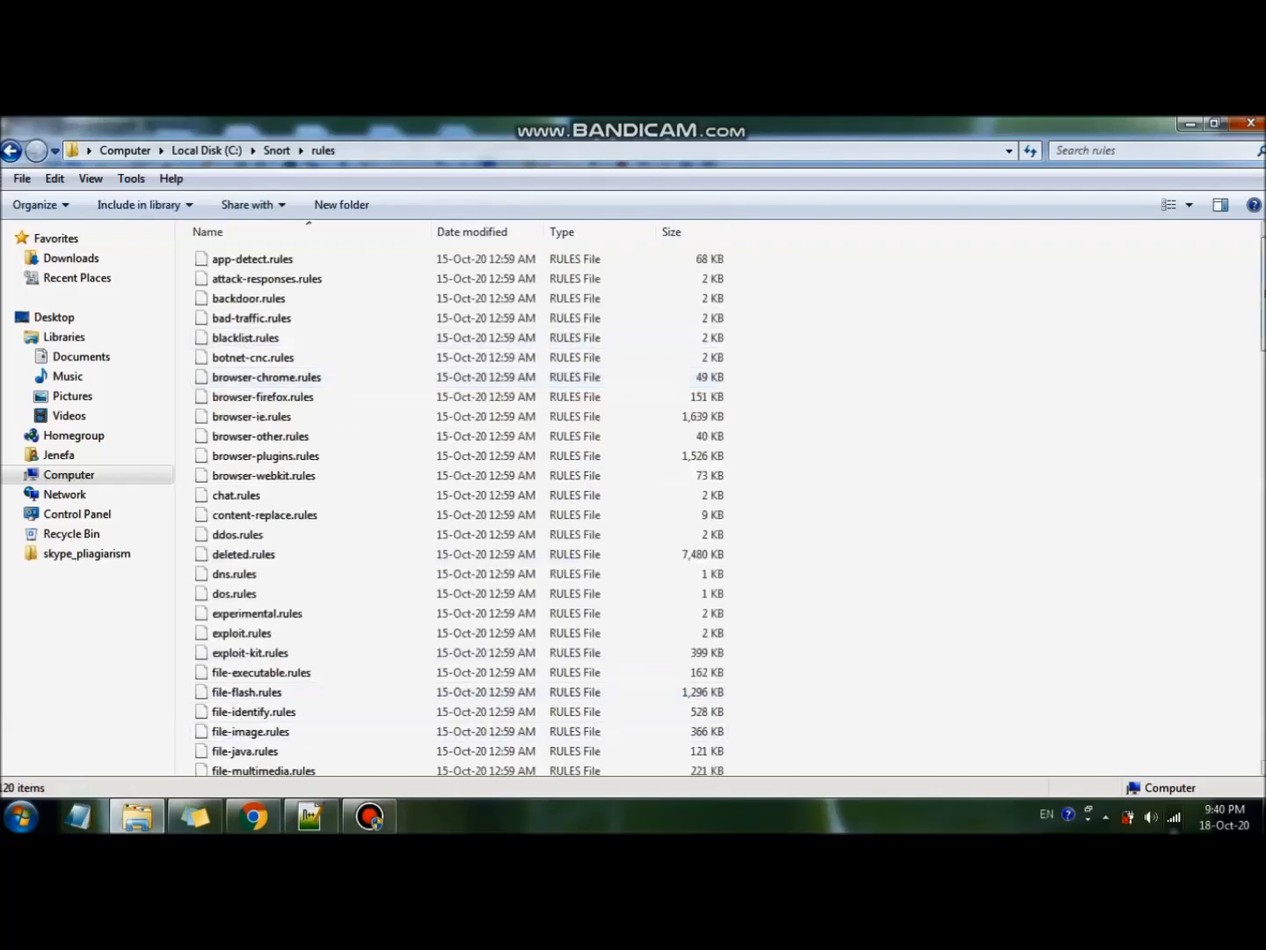
left_click(265, 456)
key("l")
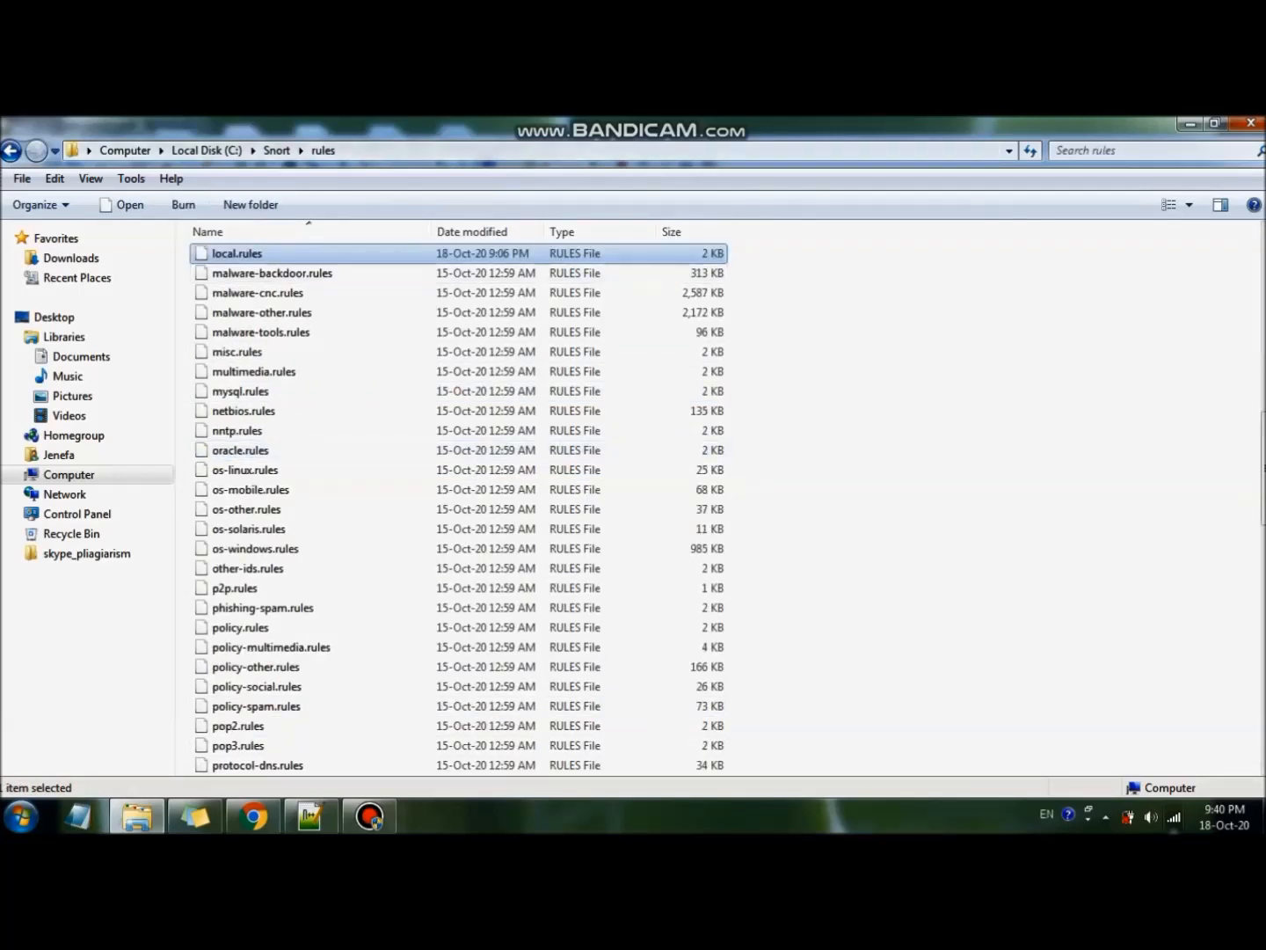
right_click(283, 254)
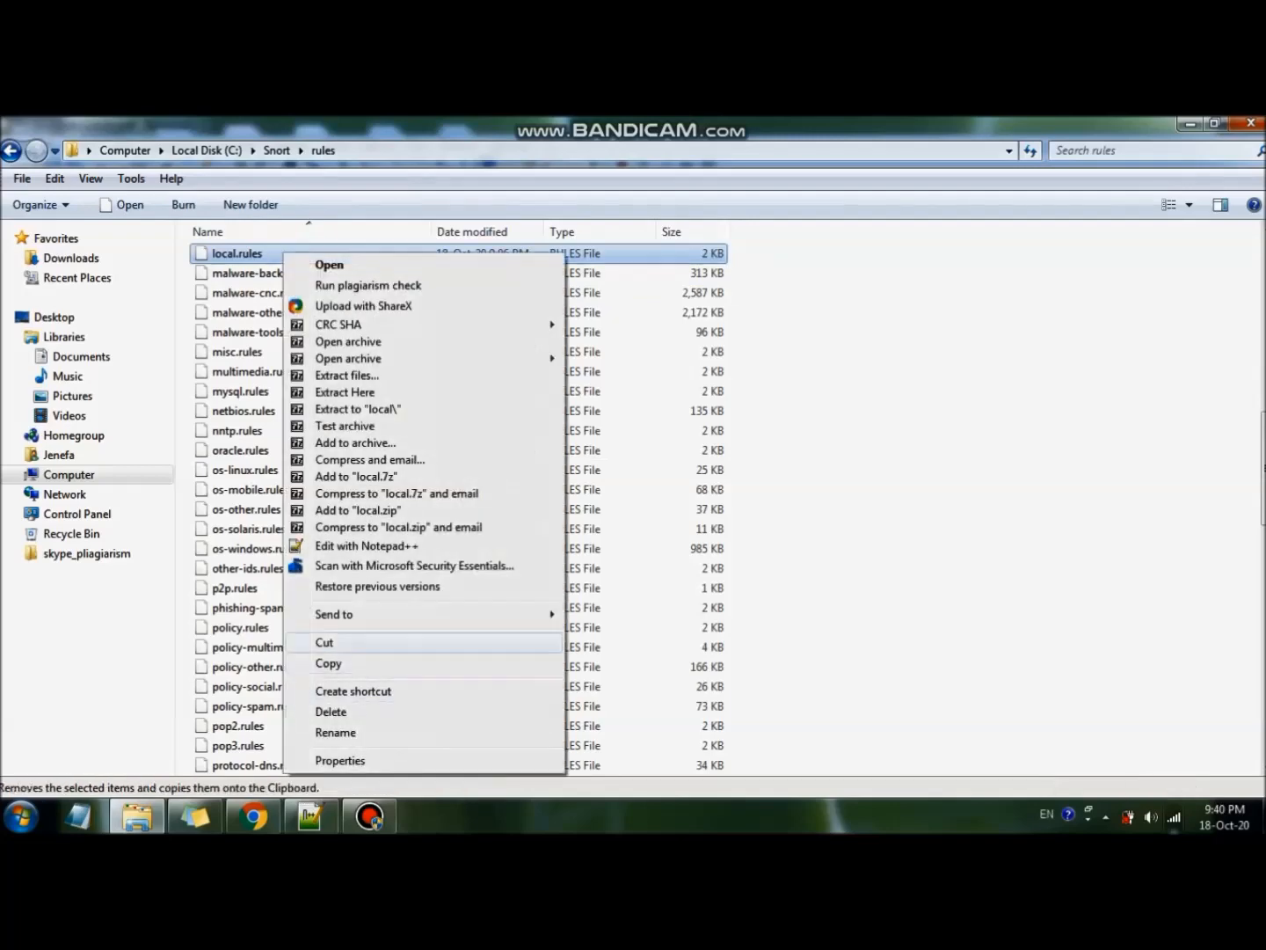
key("Return")
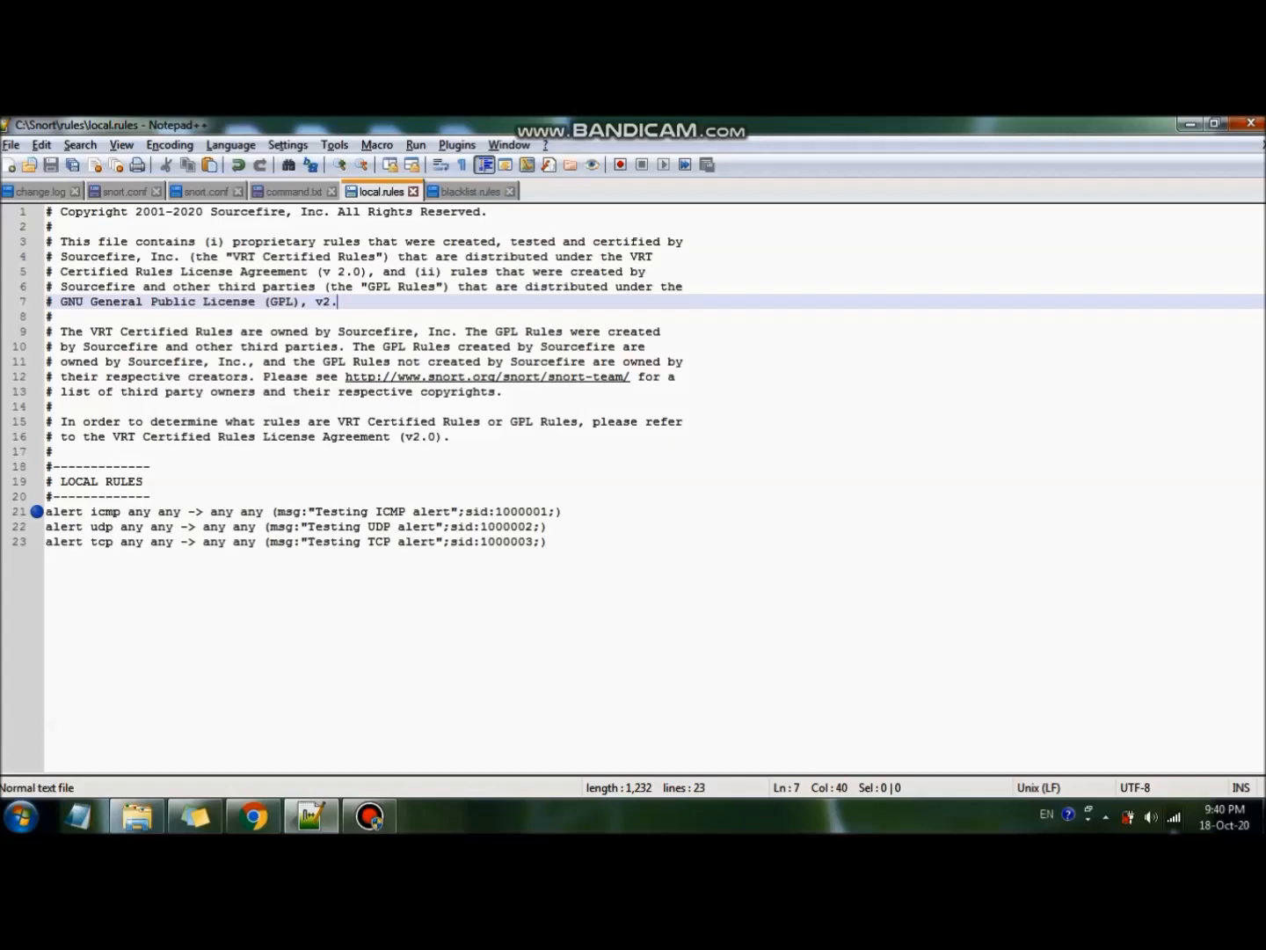
left_click_drag(45, 510, 548, 542)
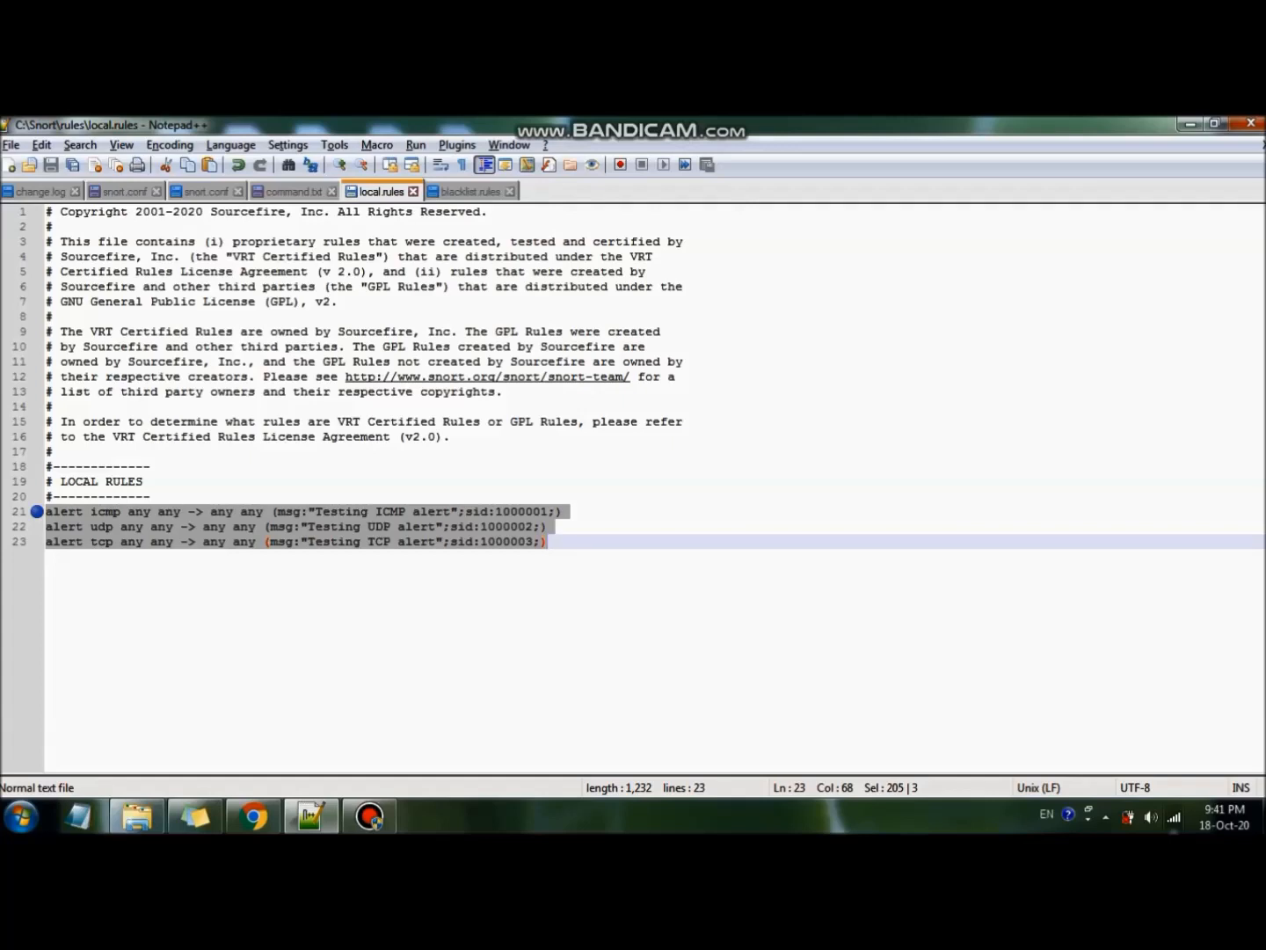
left_click(548, 542)
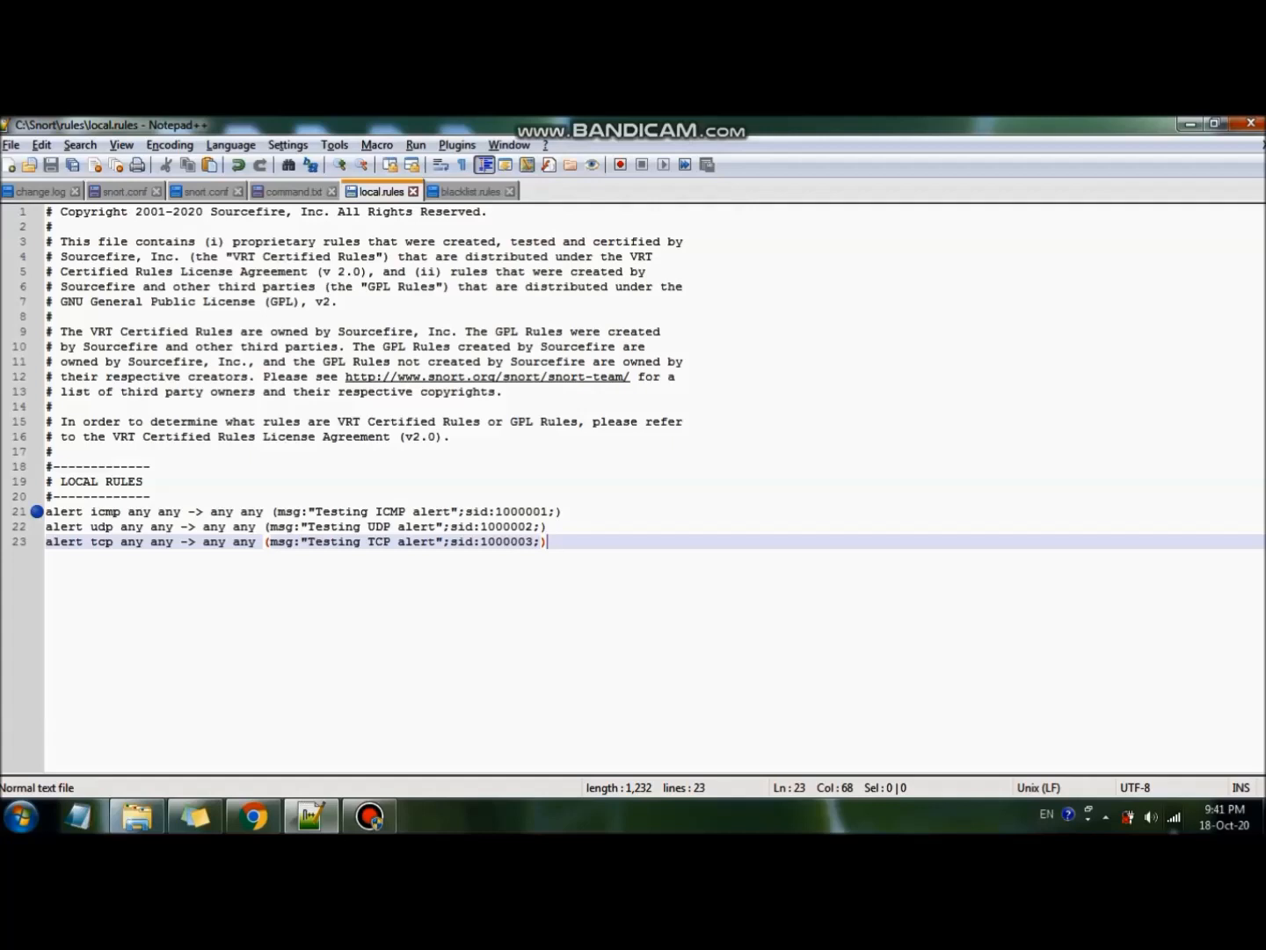
Open a Command Prompt as administrator and enlarge its window.
left_click(20, 816)
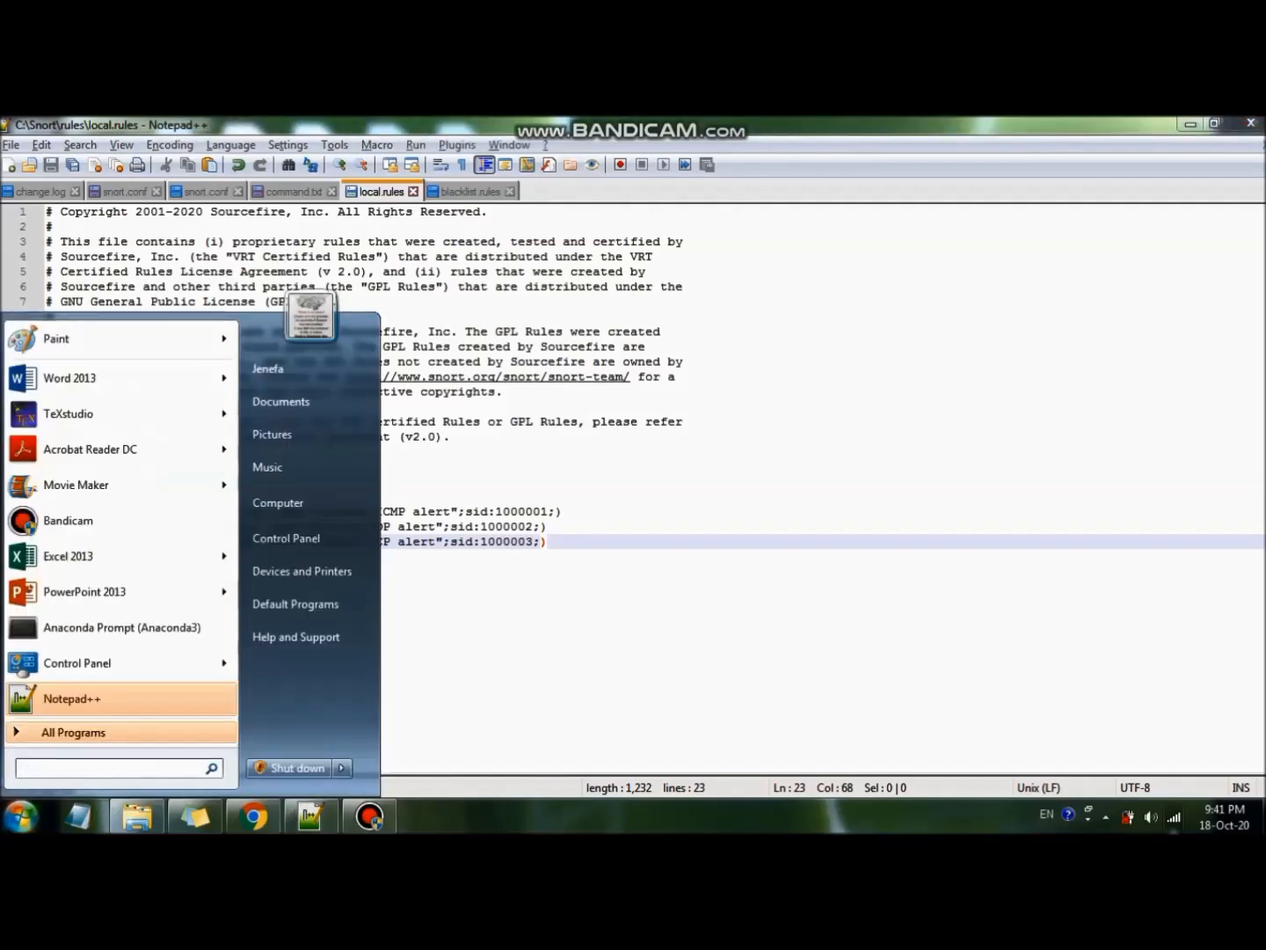
type("cmd")
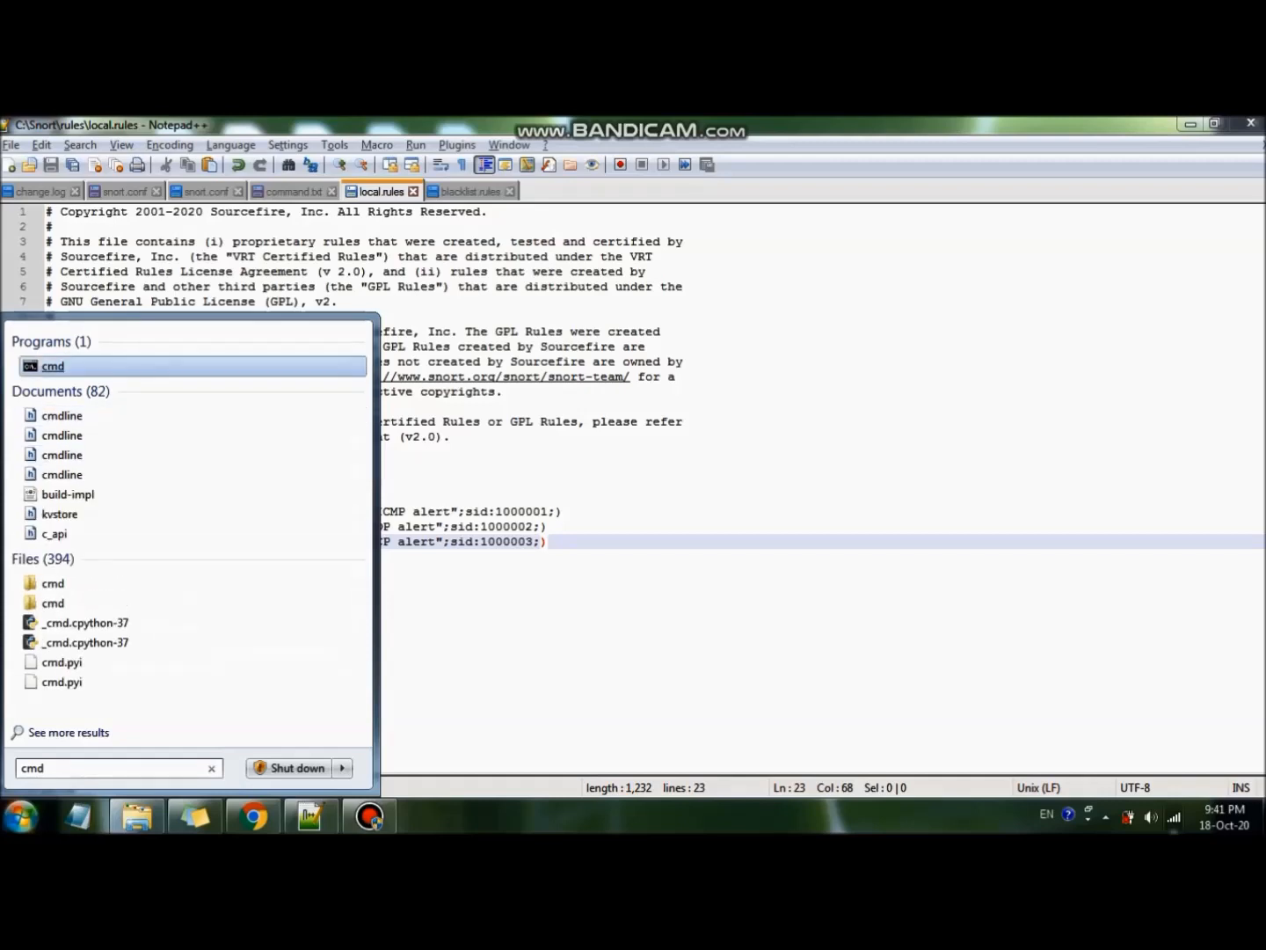
right_click(85, 366)
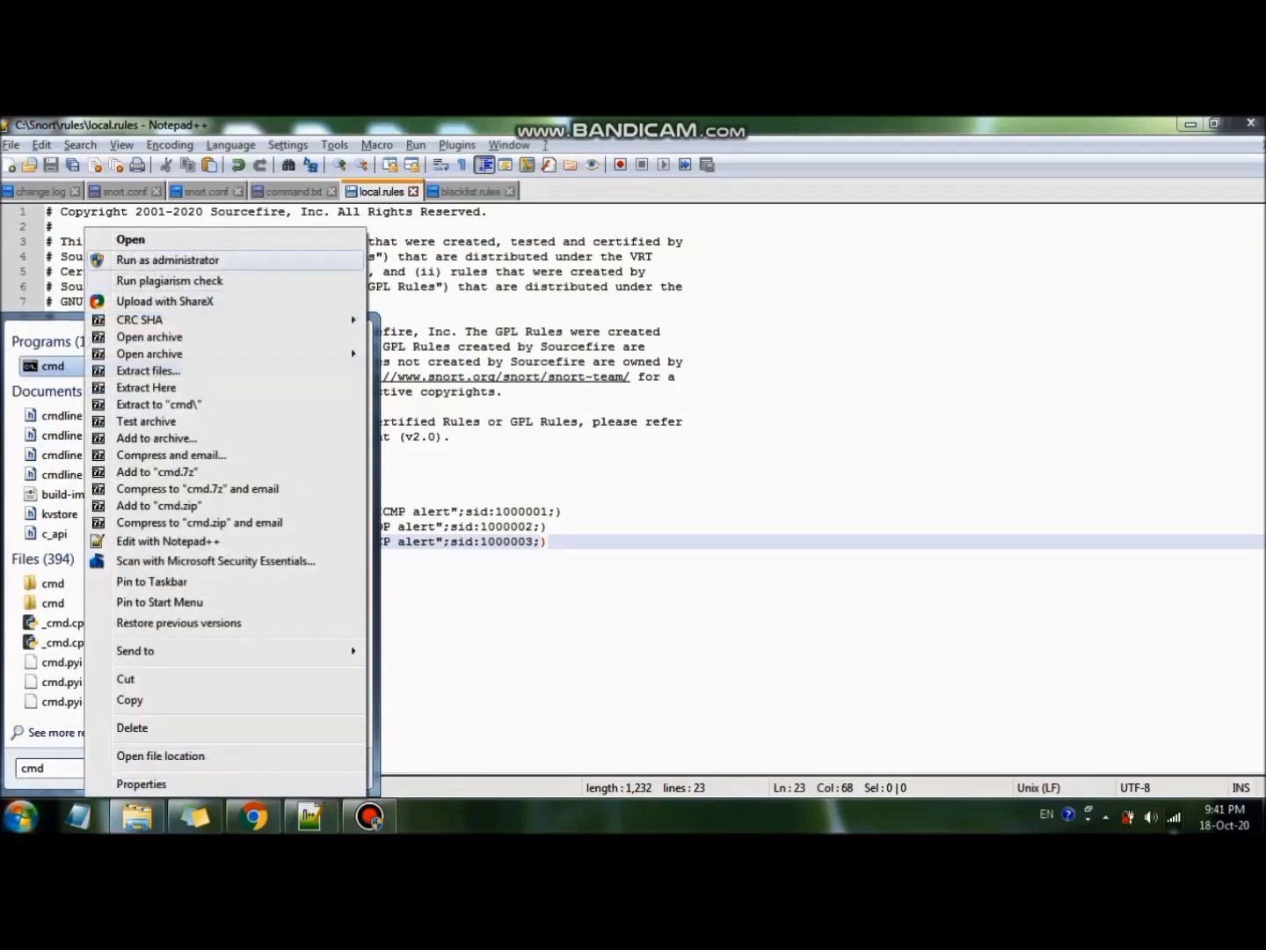
left_click(167, 260)
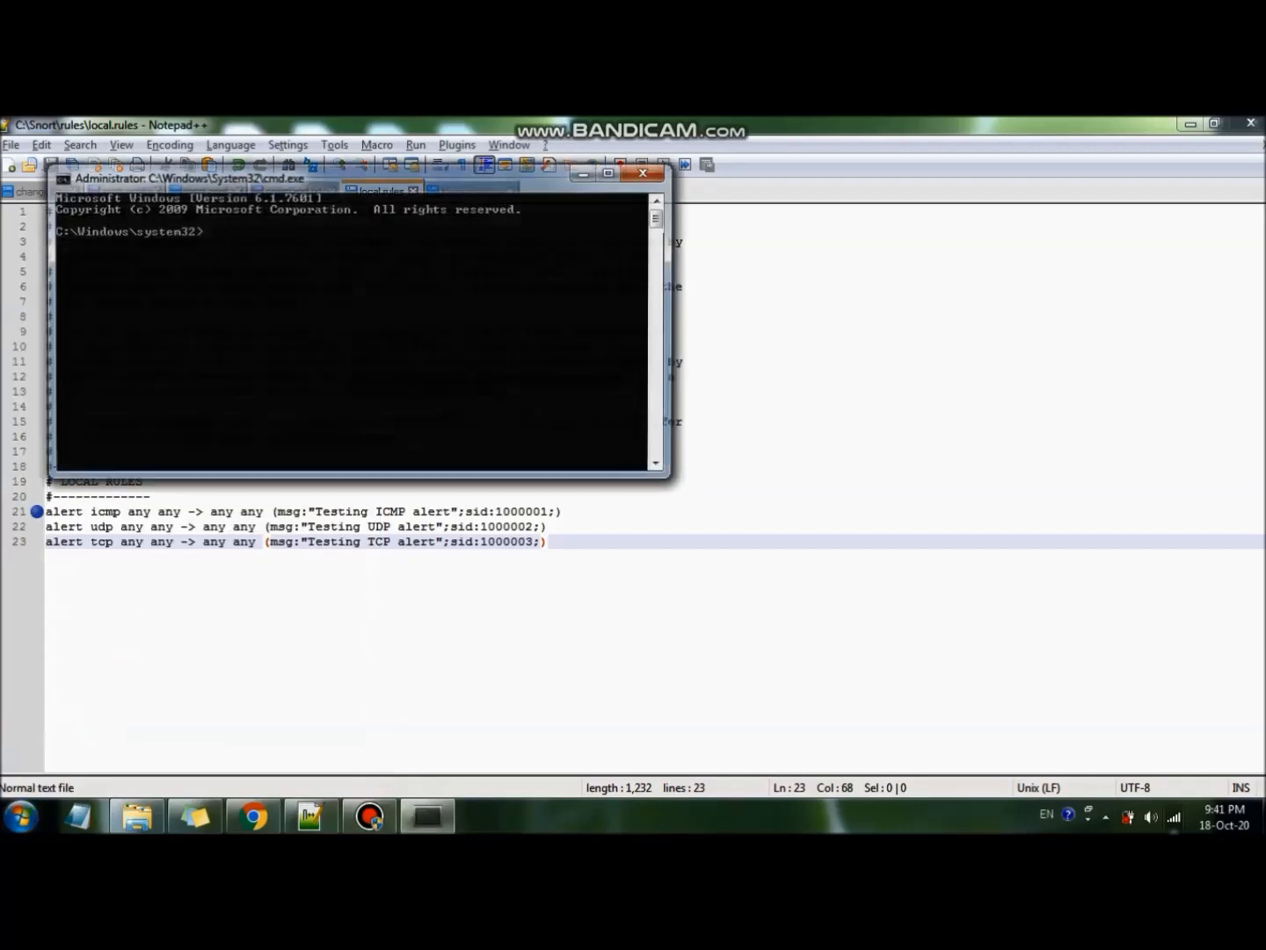
left_click(611, 170)
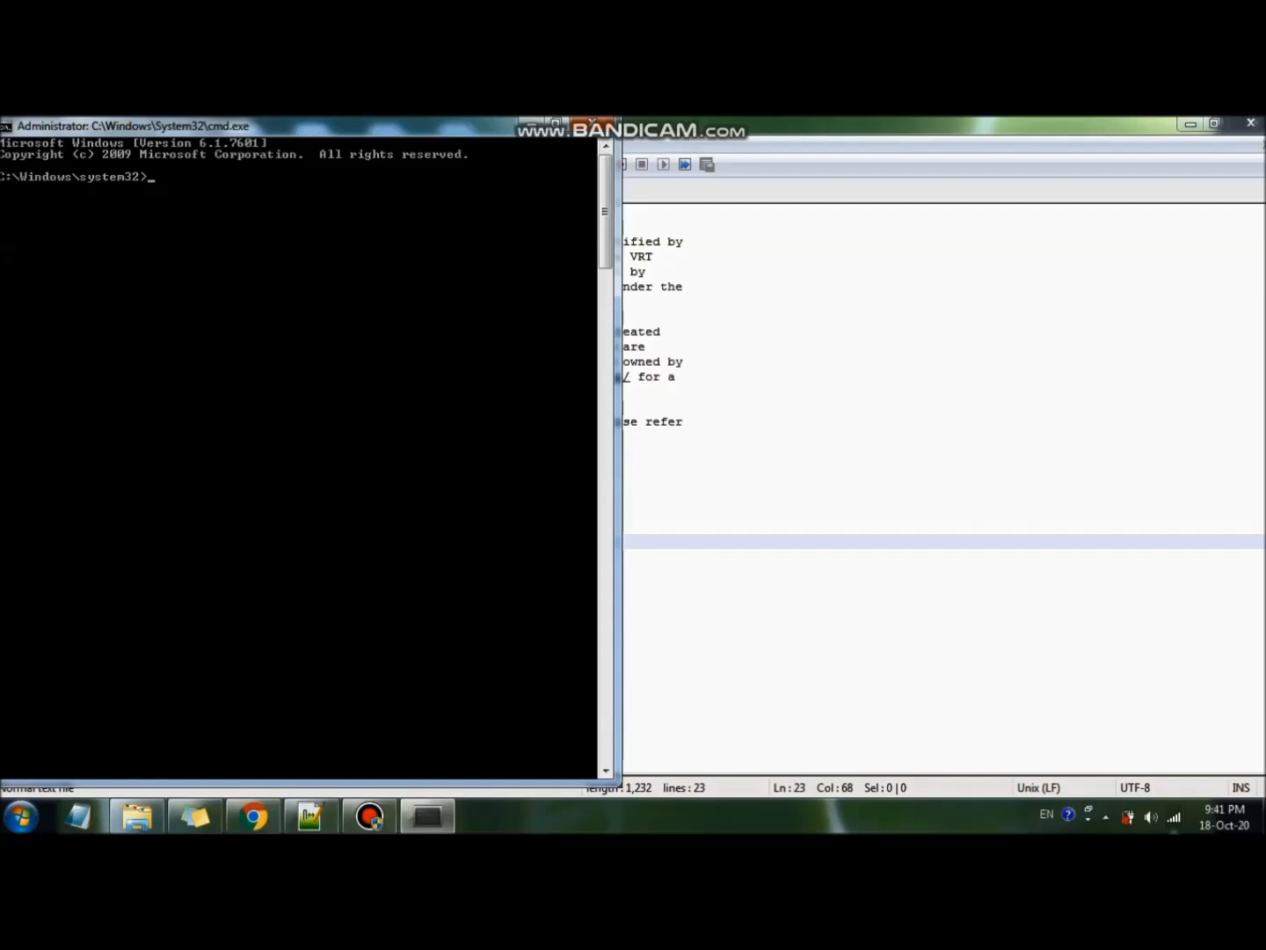
Change the Command Prompt directory to the drive root and from there to Snort\bin\.
type("cd\\")
key("Return")
type("cd Snort")
type("\\bin\\")
key("Return")
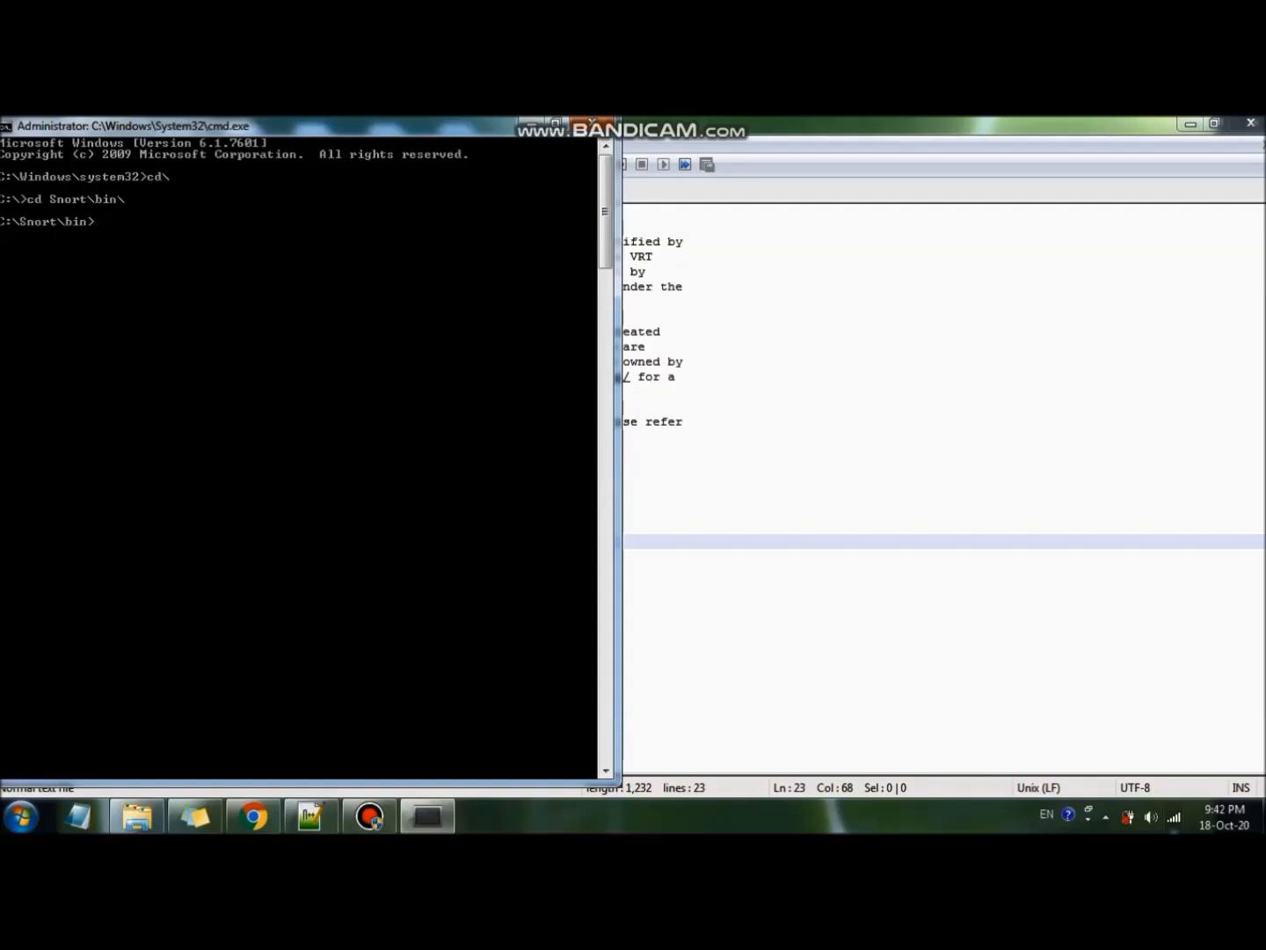
Examine the contents of C:\Snort\bin in Windows Explorer and return to the Command Prompt.
key("alt+Tab")
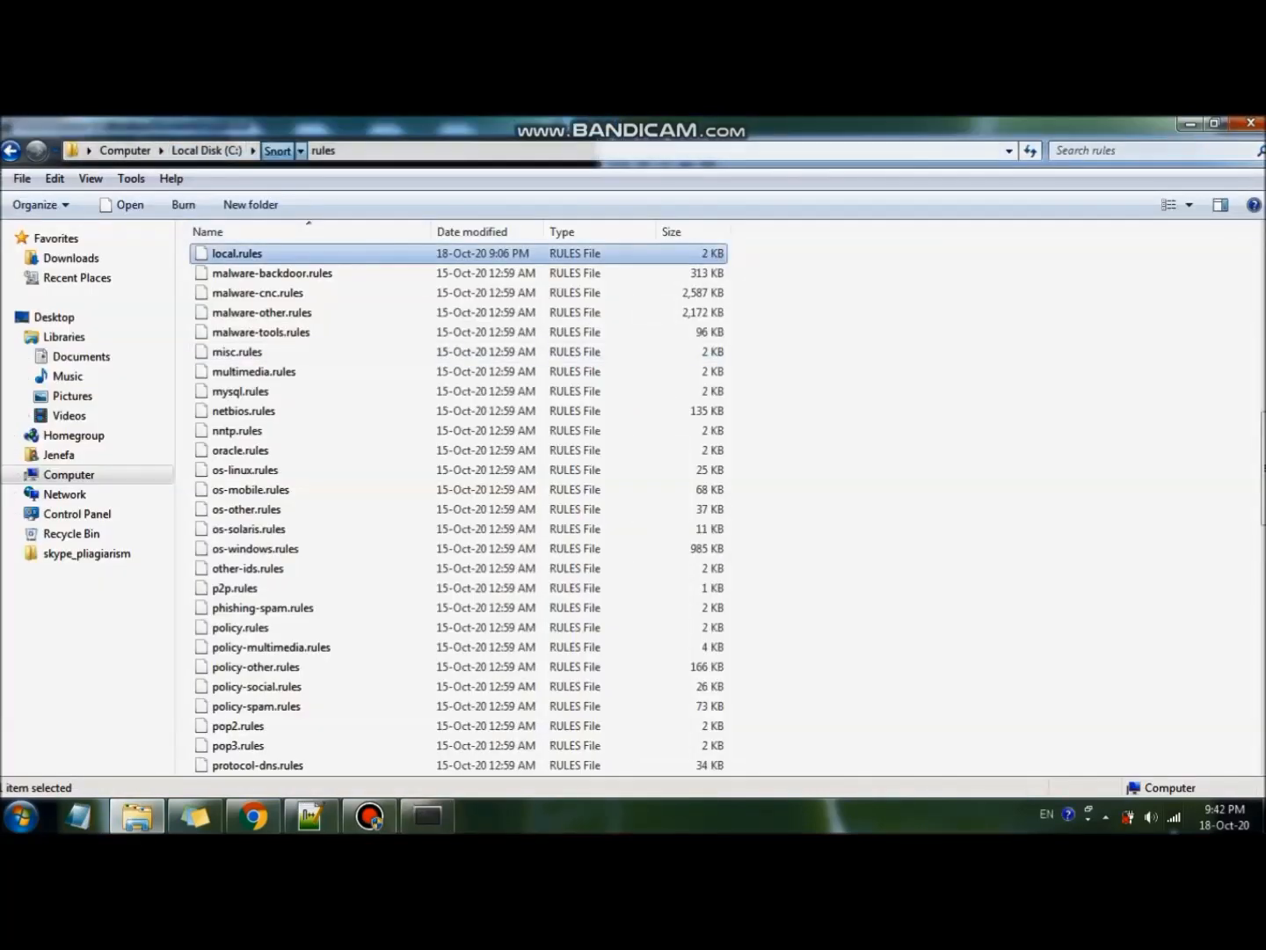
left_click(277, 150)
double_click(221, 257)
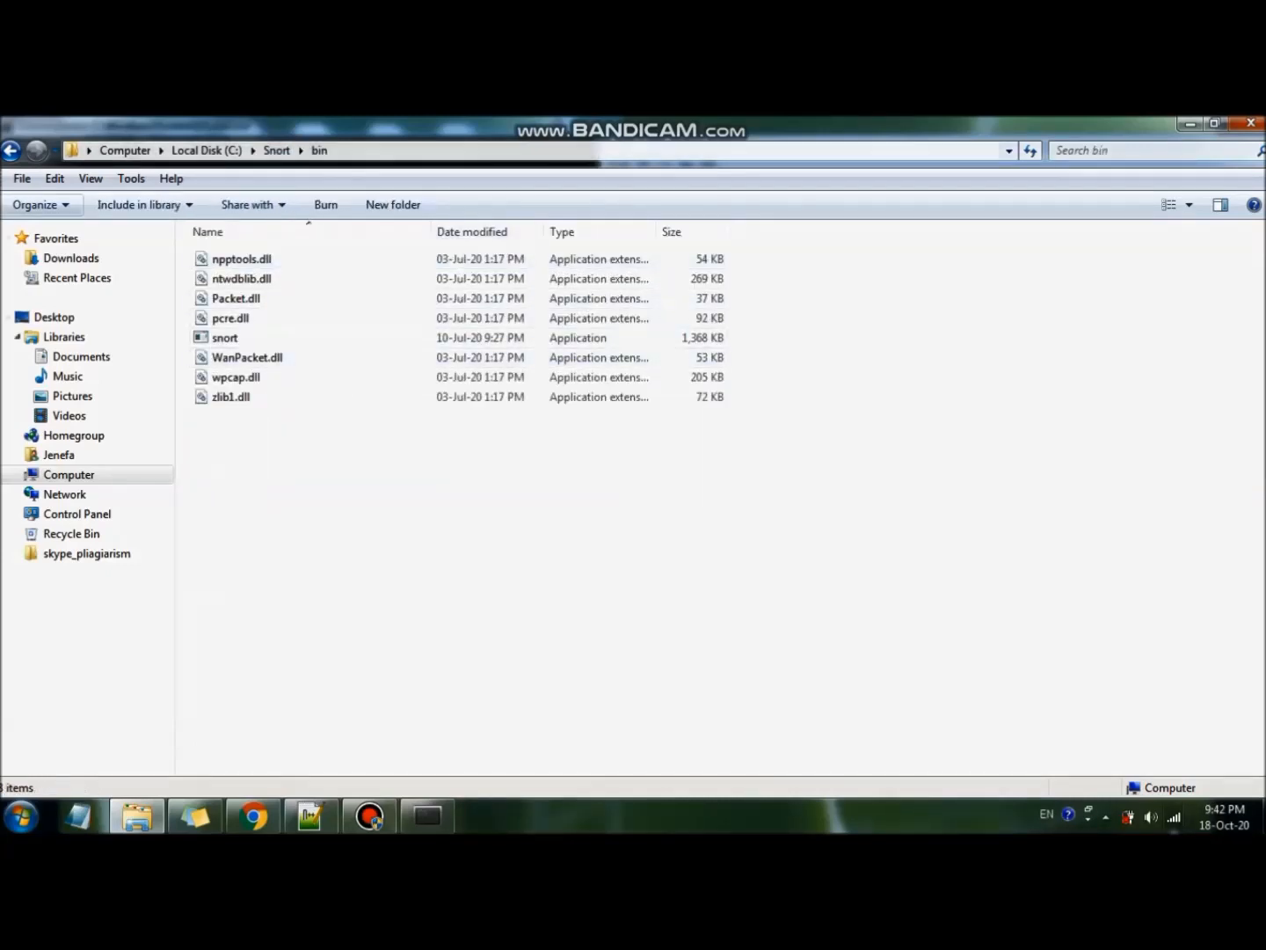
key("alt+Tab")
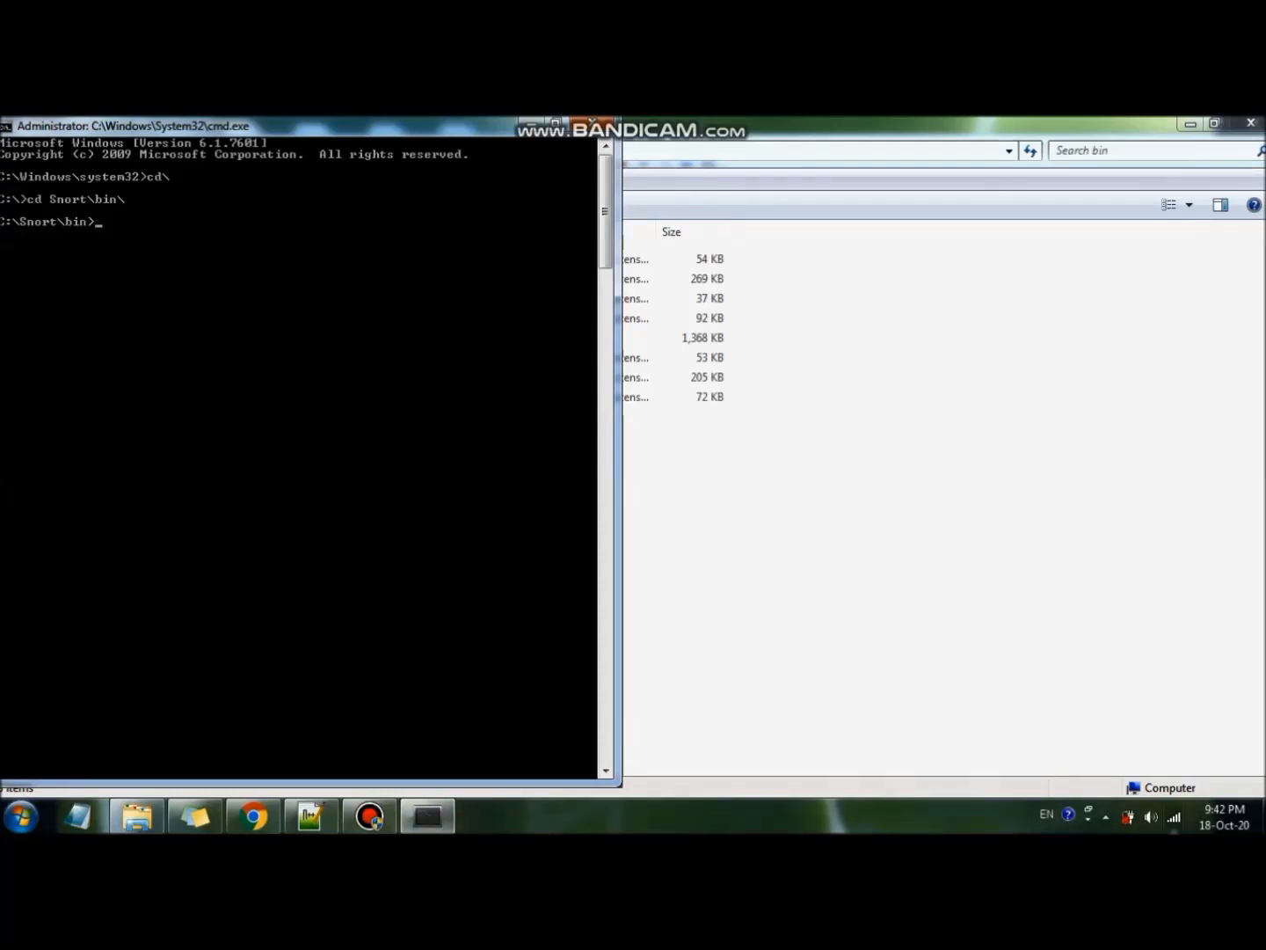
Copy the version command Snort -V from command.txt in Notepad++ and run it in the Command Prompt.
left_click(310, 816)
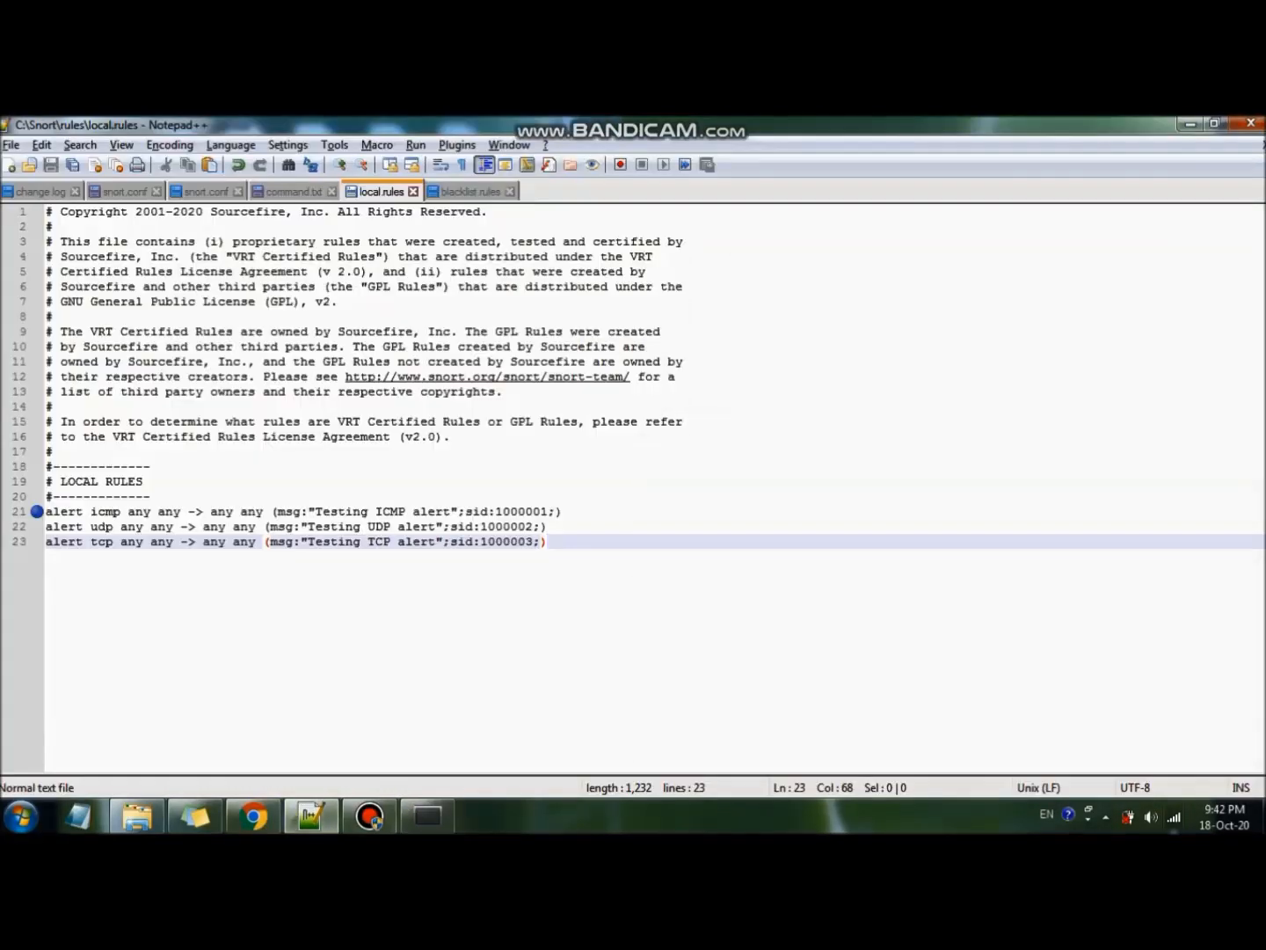
left_click_drag(107, 256, 45, 256)
key("super+c")
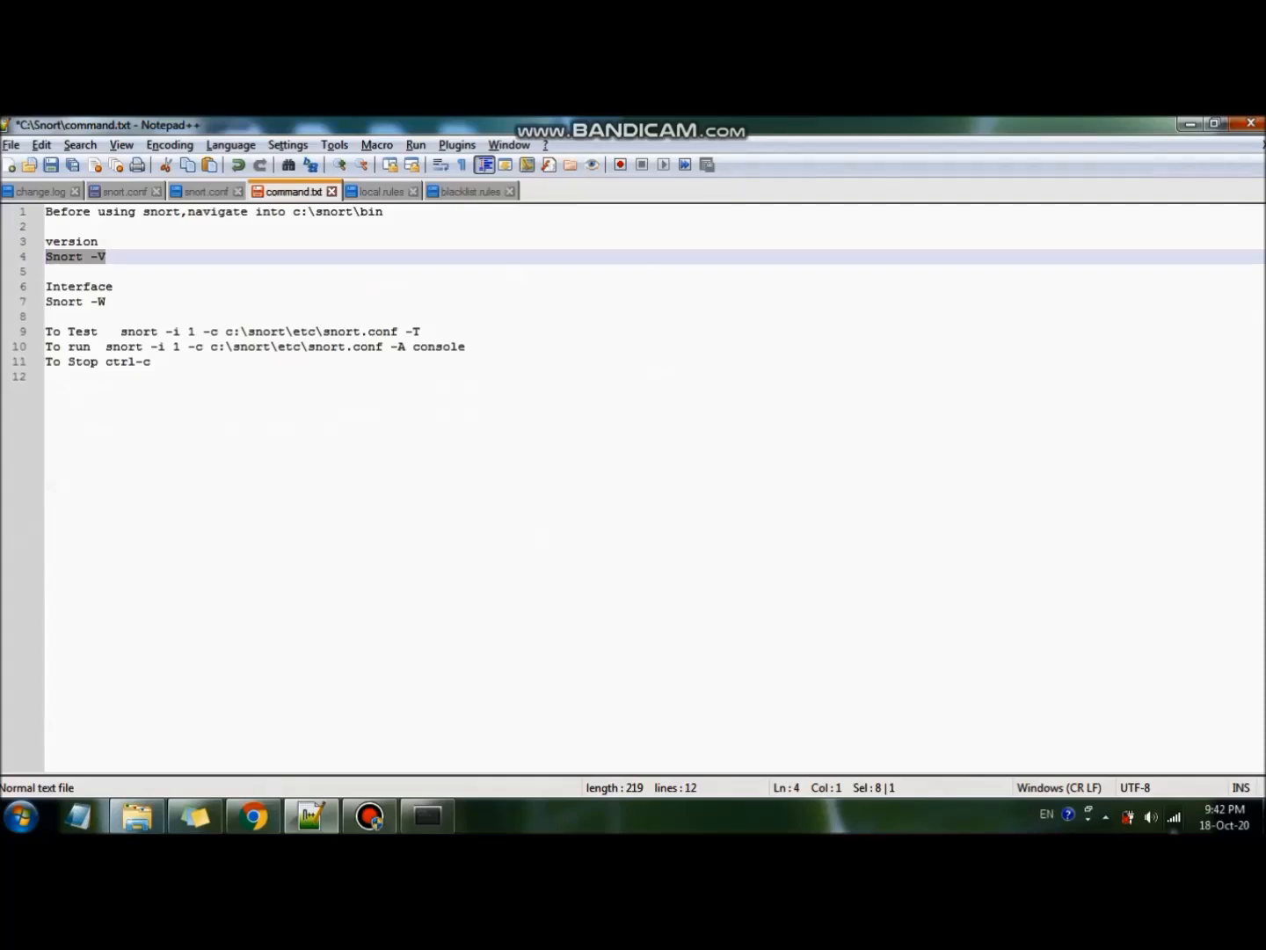
left_click(427, 817)
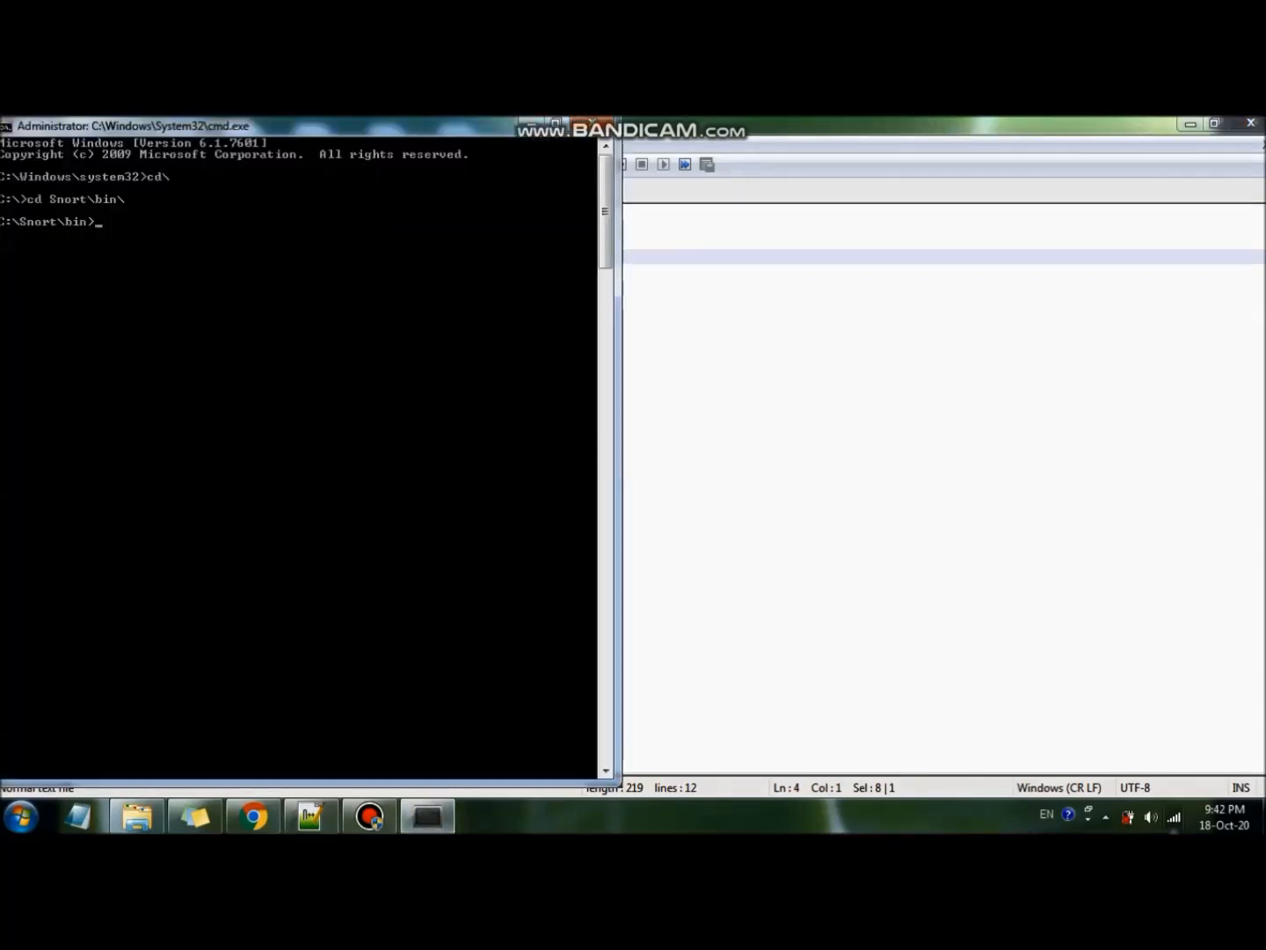
right_click(185, 221)
left_click(227, 272)
key("Return")
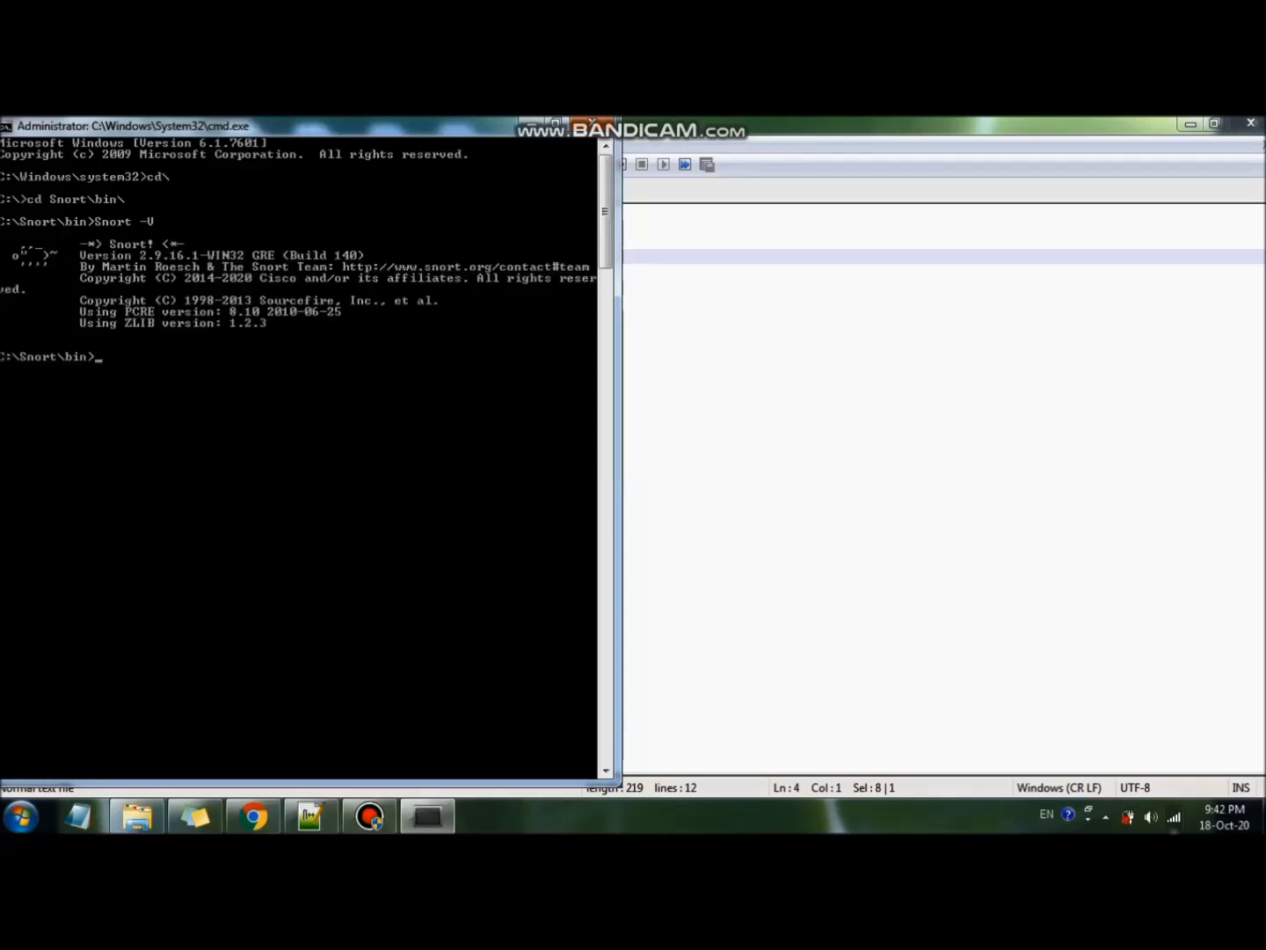
Copy Snort -W from command.txt and run it in the Command Prompt to list the network interfaces, enlarging the window for reading.
left_click(669, 376)
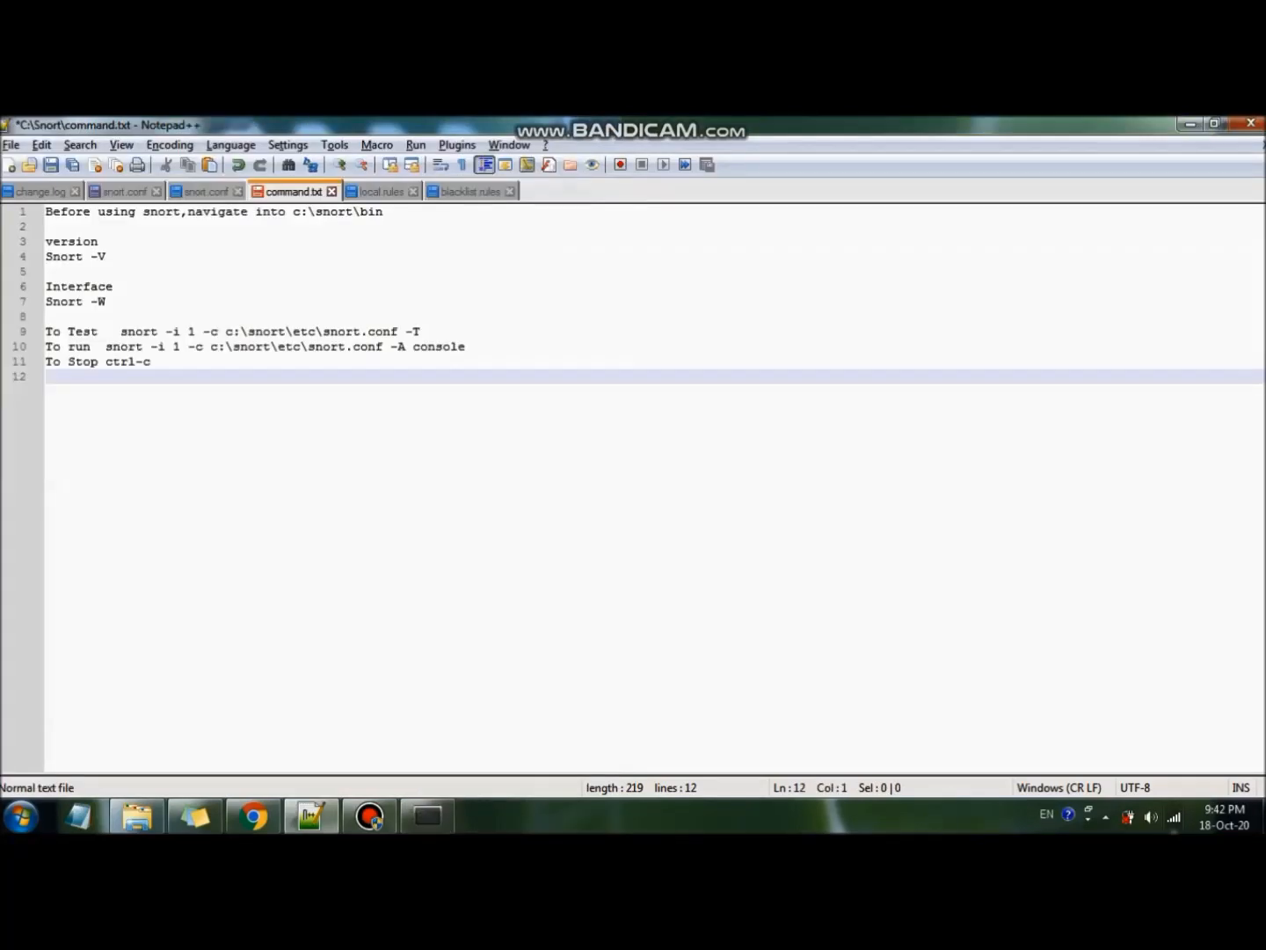
left_click(427, 816)
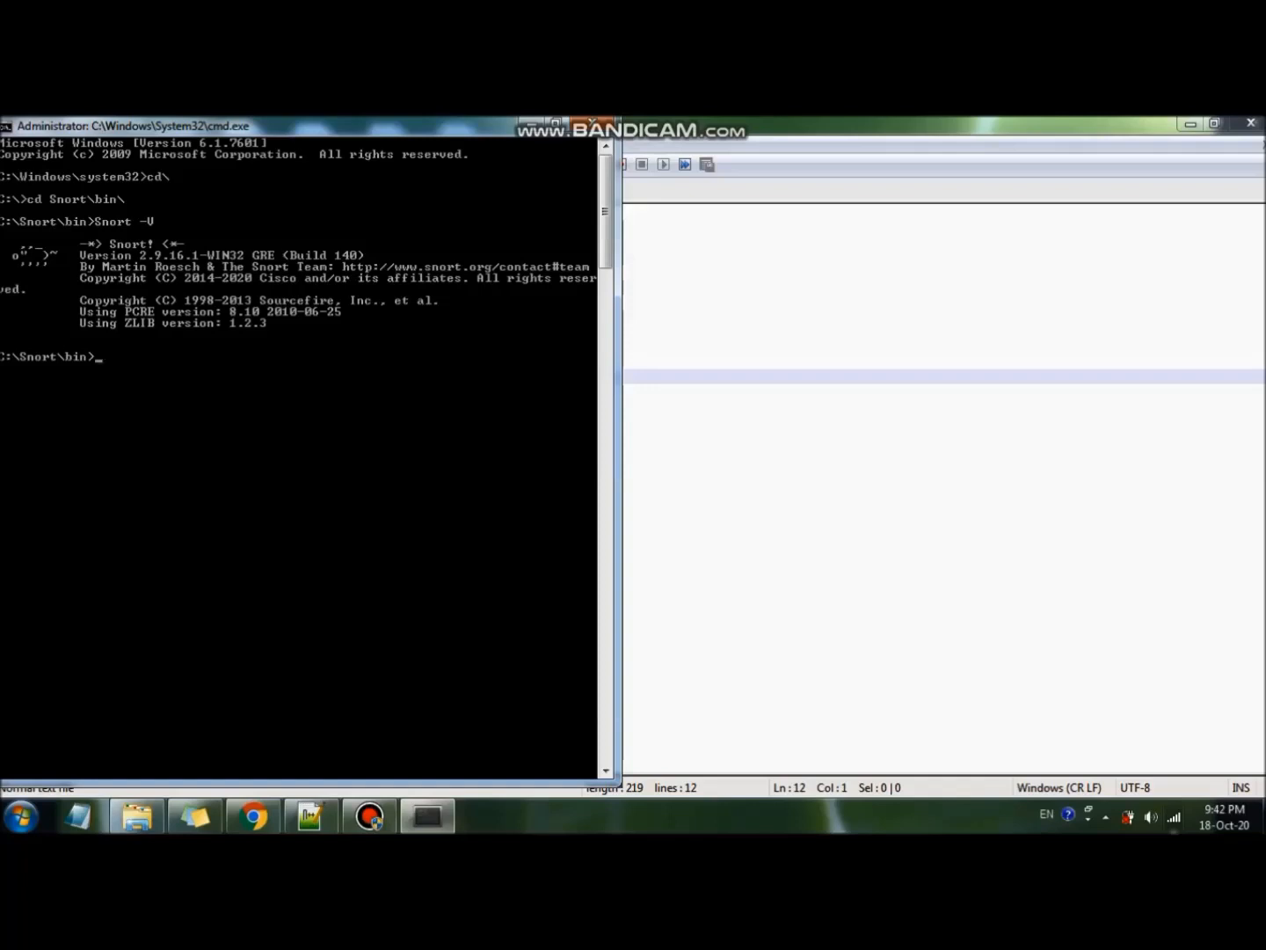
left_click_drag(290, 126, 708, 202)
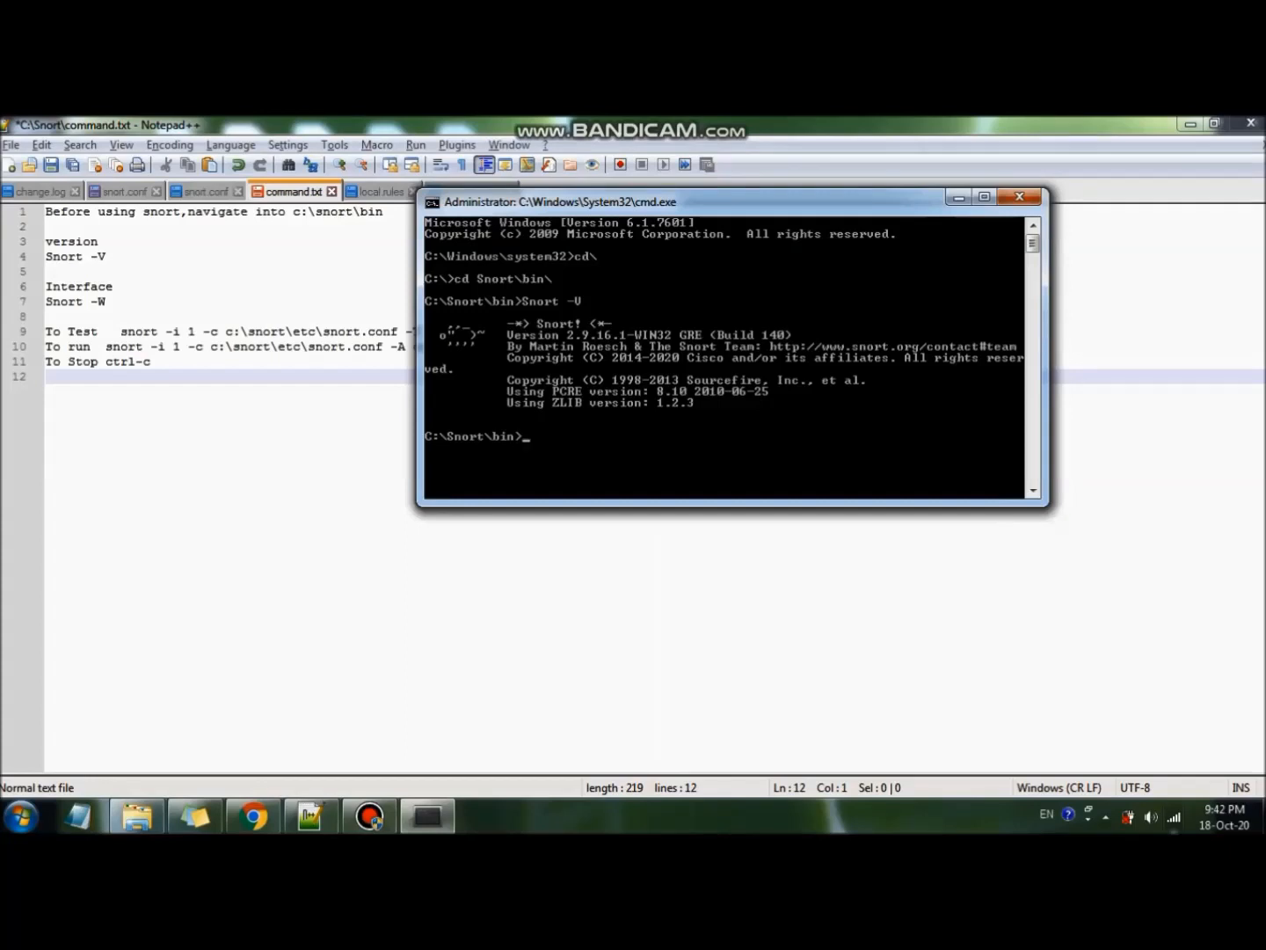
left_click_drag(106, 301, 45, 301)
key("super+c")
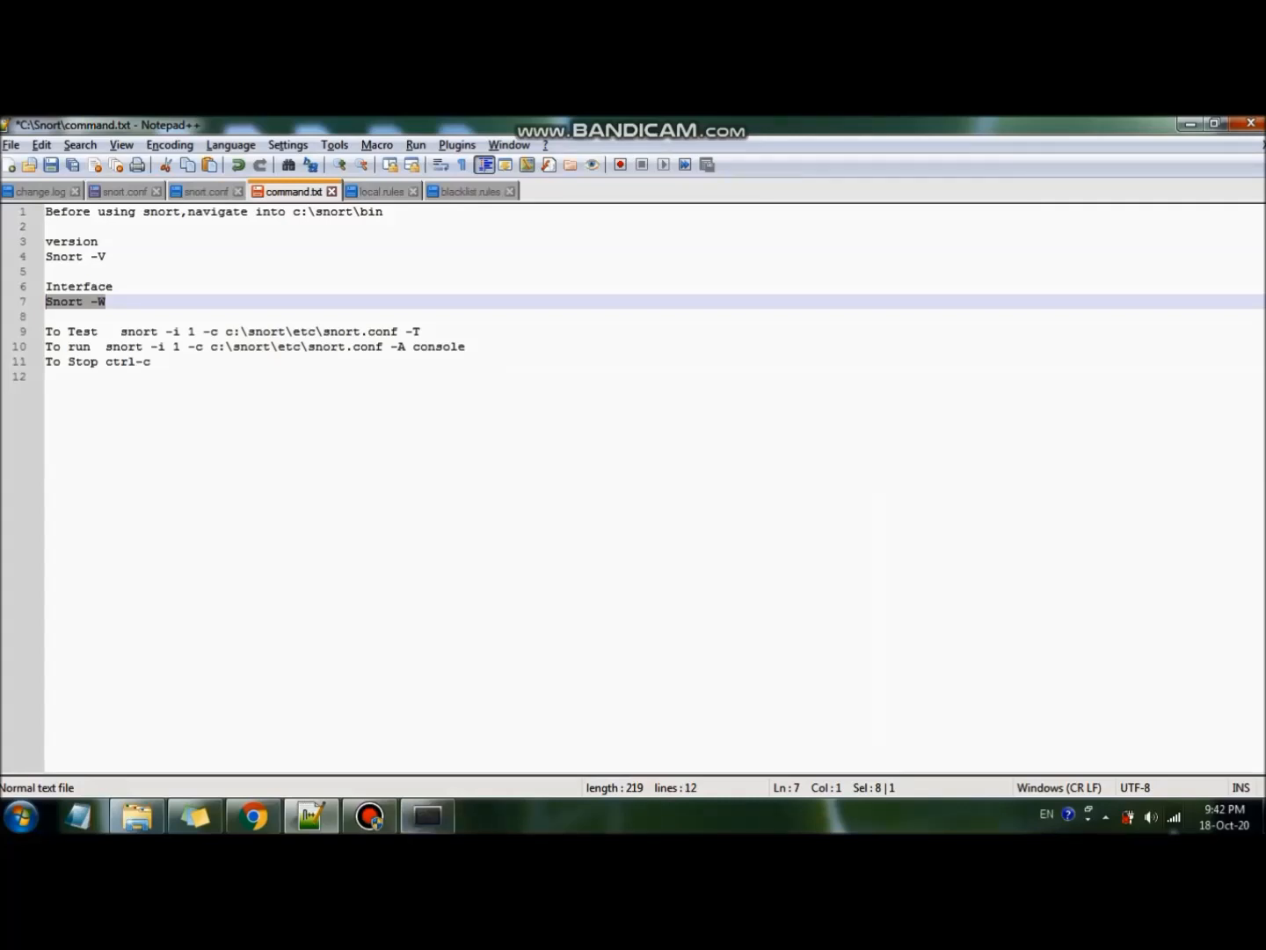
left_click(427, 817)
right_click(593, 430)
left_click(615, 484)
key("Return")
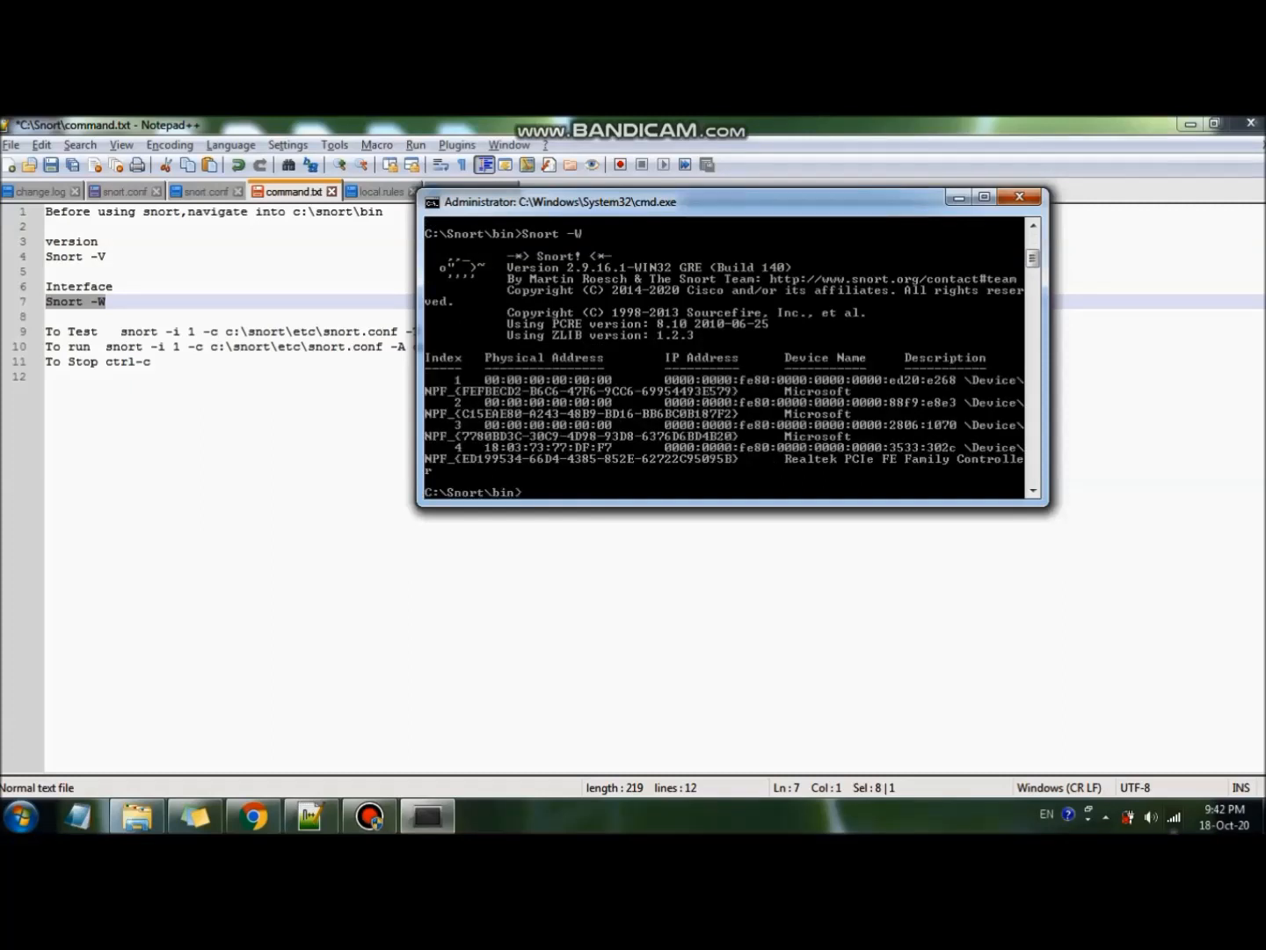
left_click(985, 197)
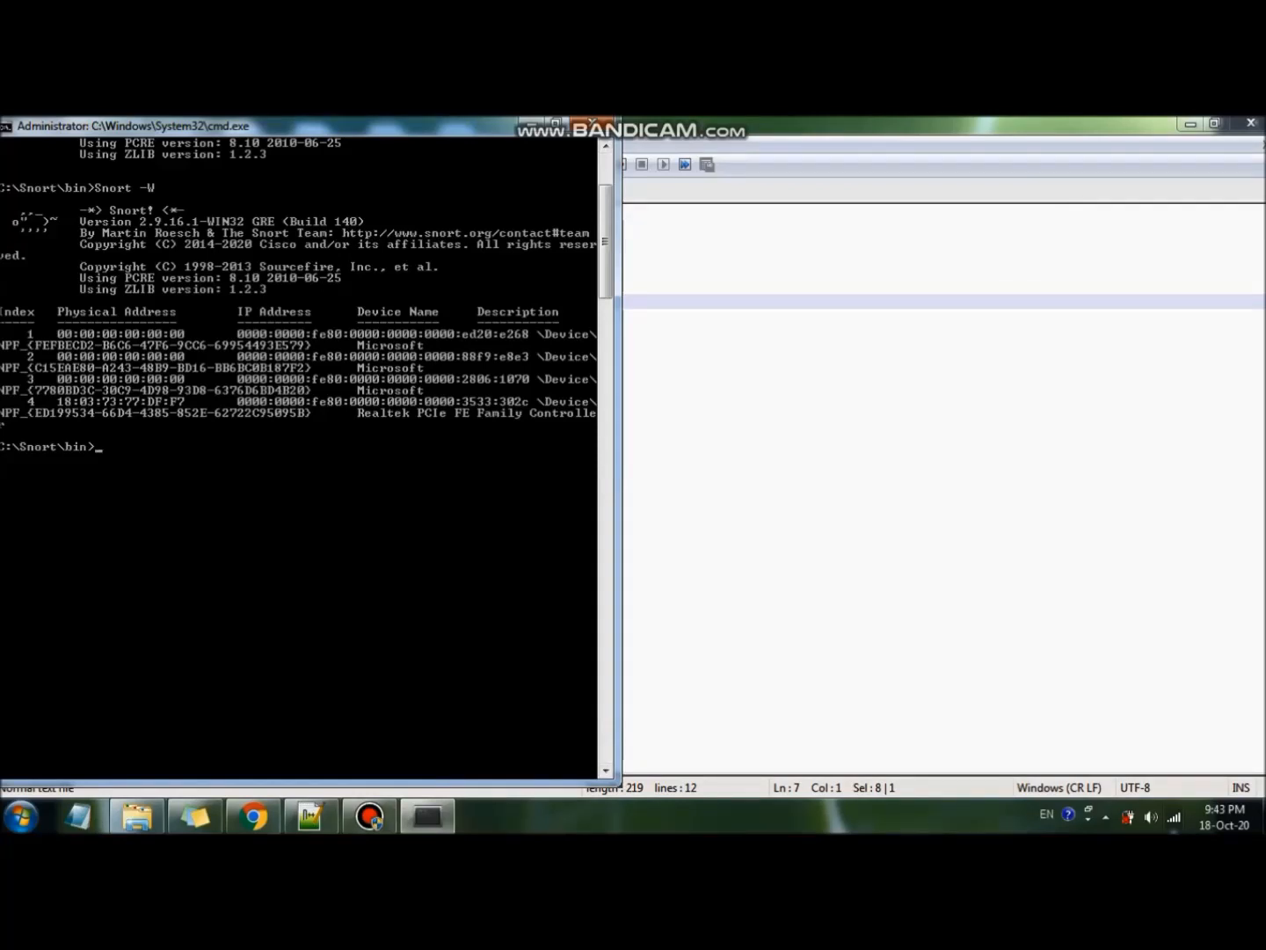
left_click_drag(308, 131, 721, 116)
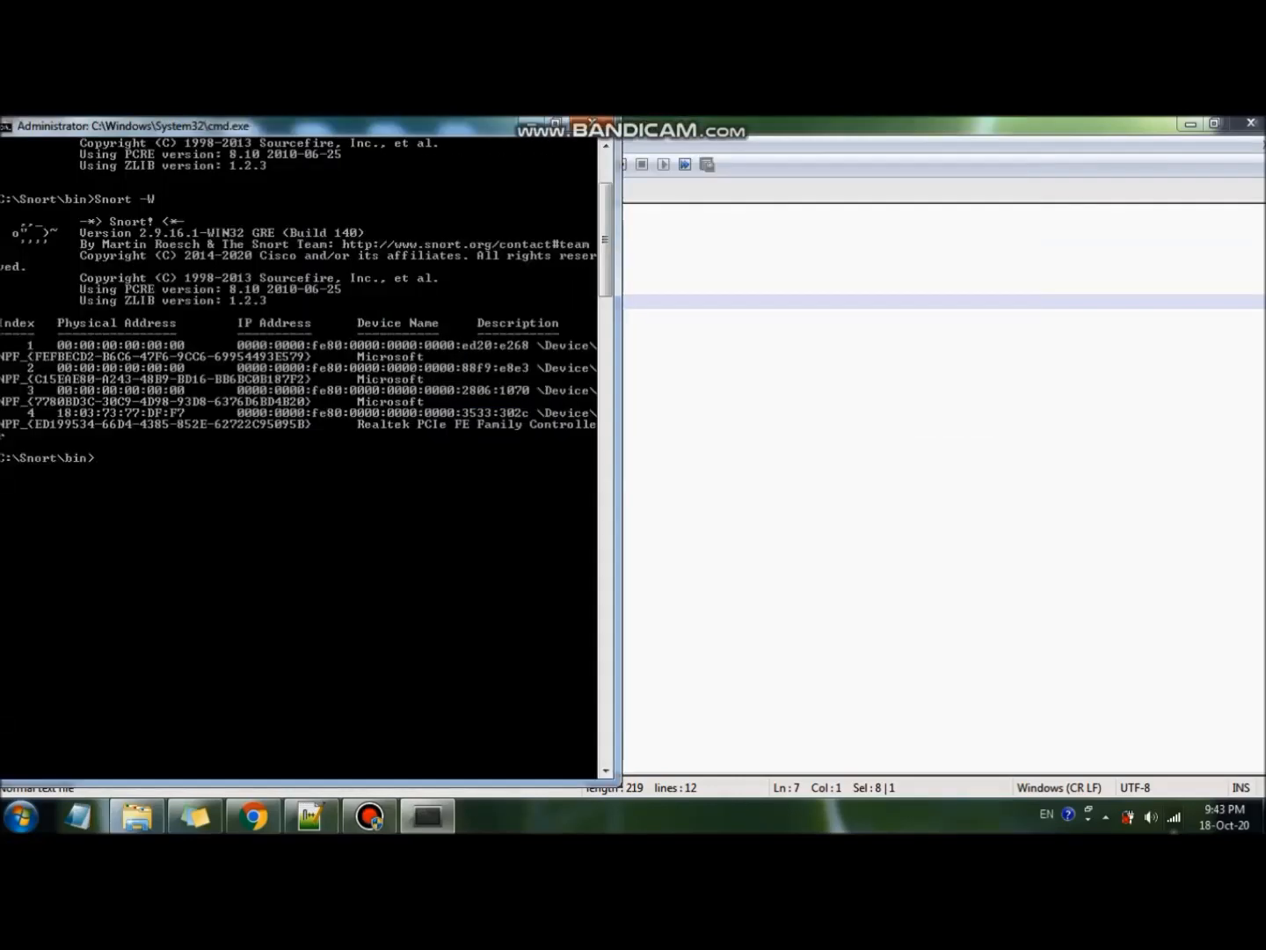
Copy the test command snort -i 1 -c c:\snort\etc\snort.conf -T from command.txt and run it in the Command Prompt to validate the configuration.
left_click(755, 287)
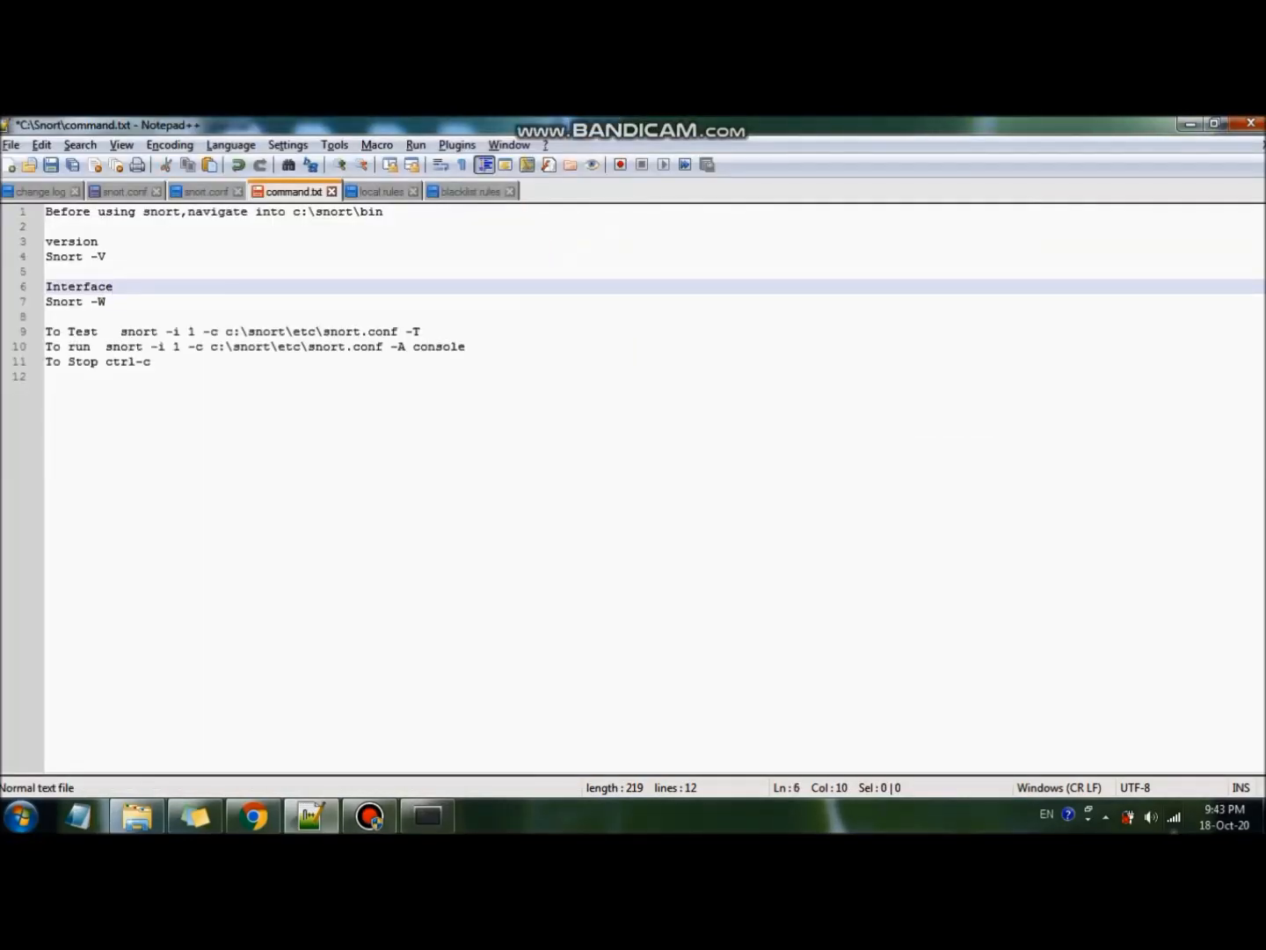
left_click_drag(121, 331, 421, 332)
key("super+c")
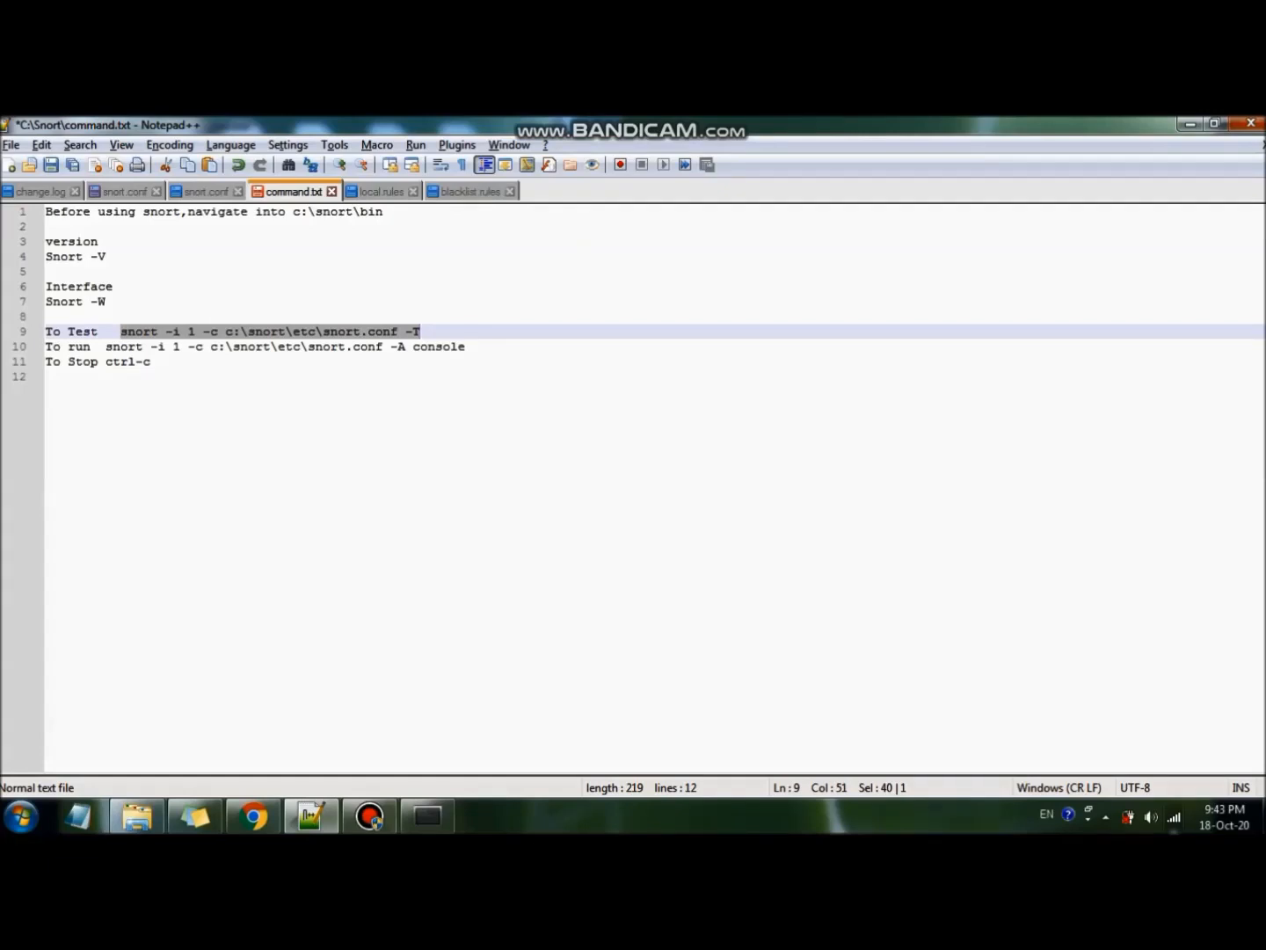
left_click(428, 815)
right_click(283, 485)
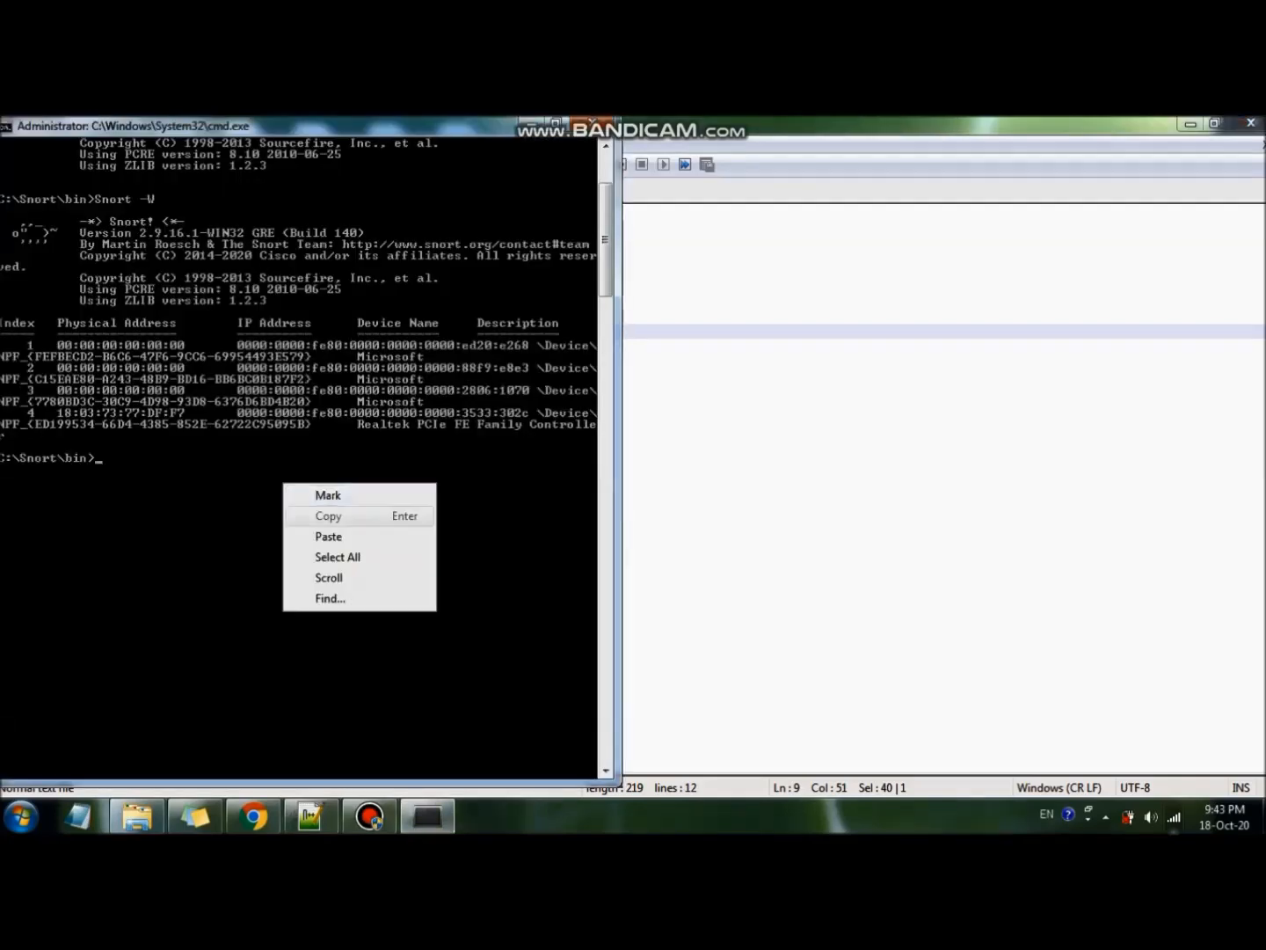
left_click(329, 537)
key("Return")
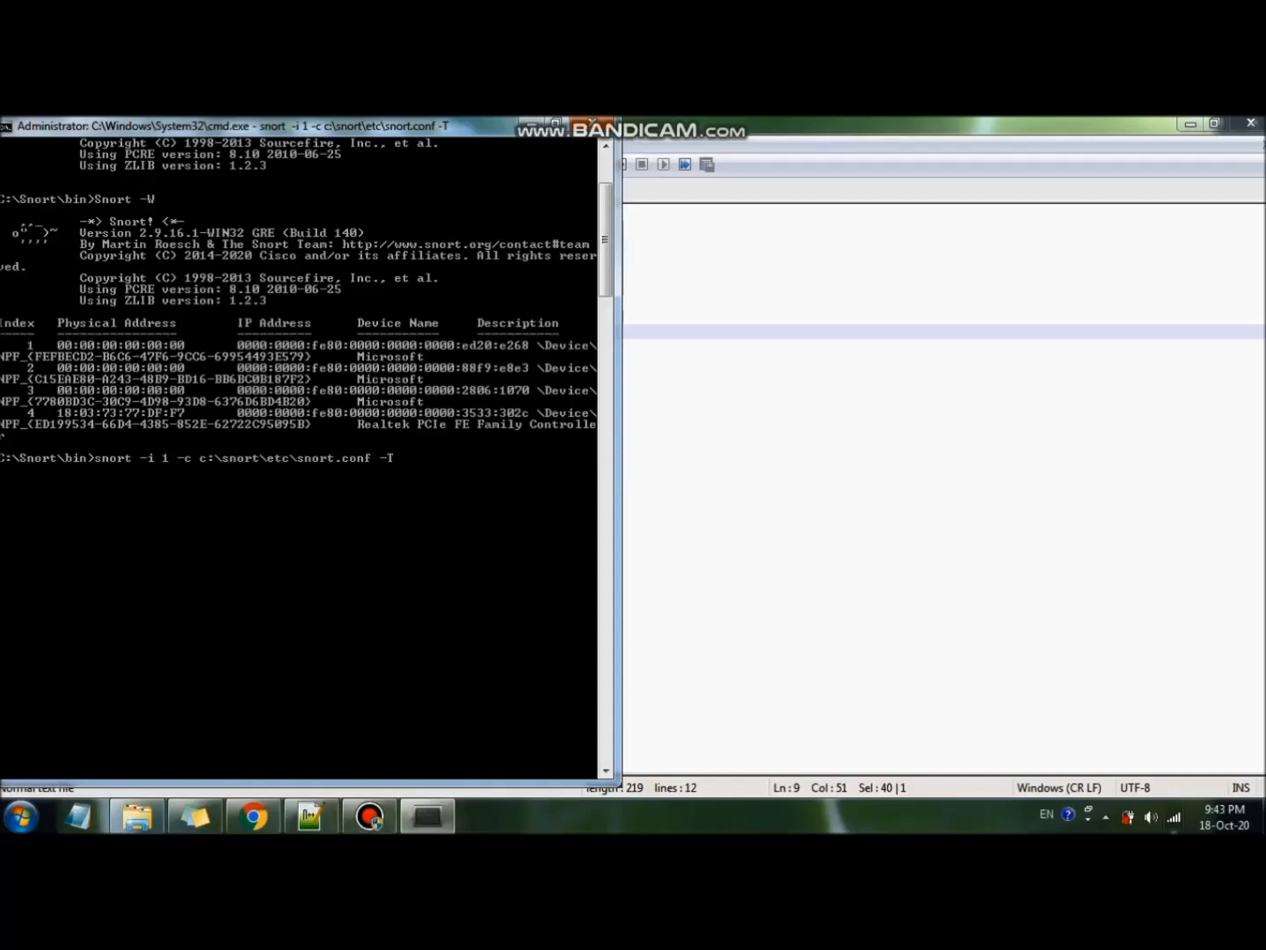
key("super+Down")
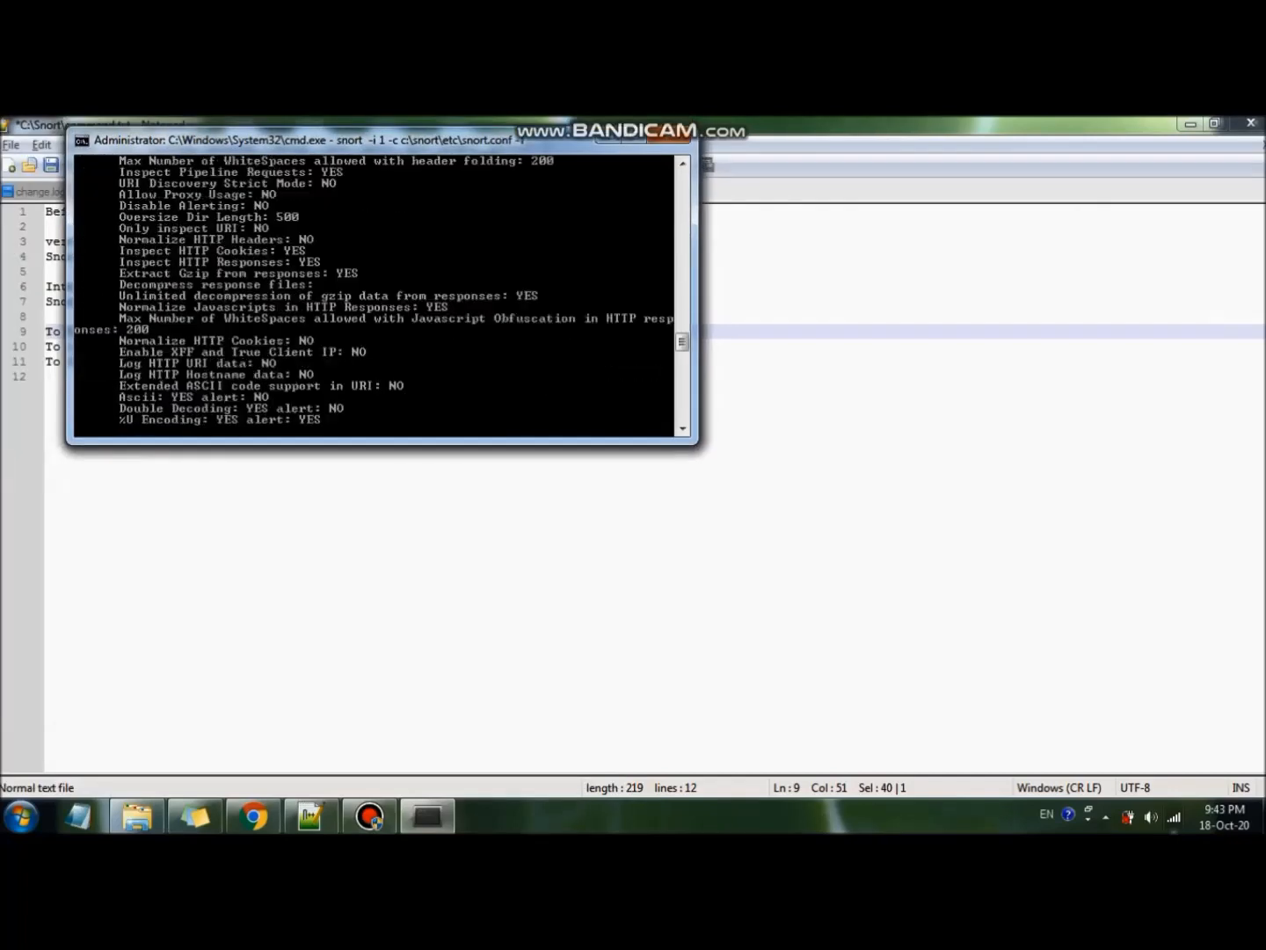
key("super+Left")
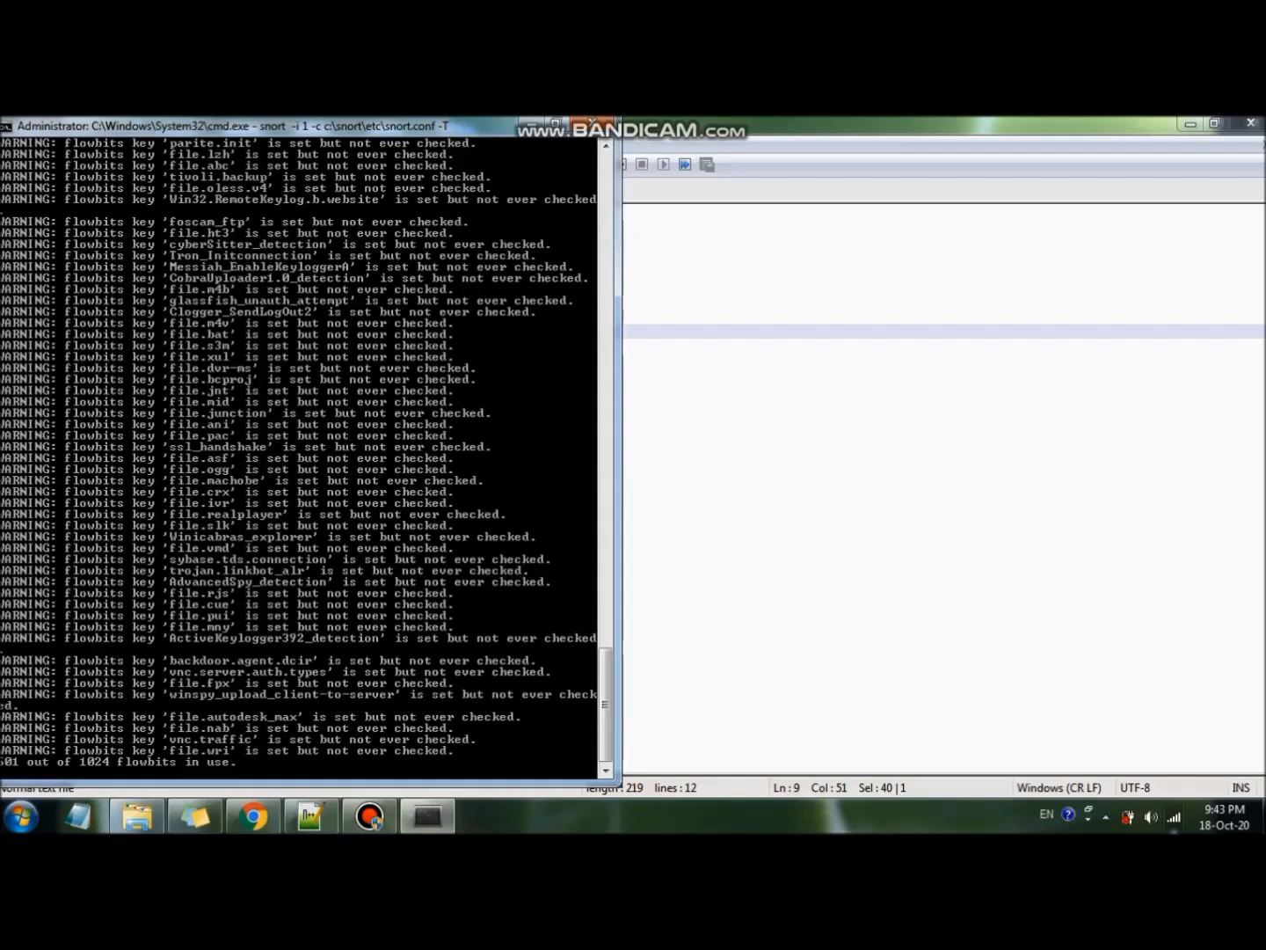
key("super+Down")
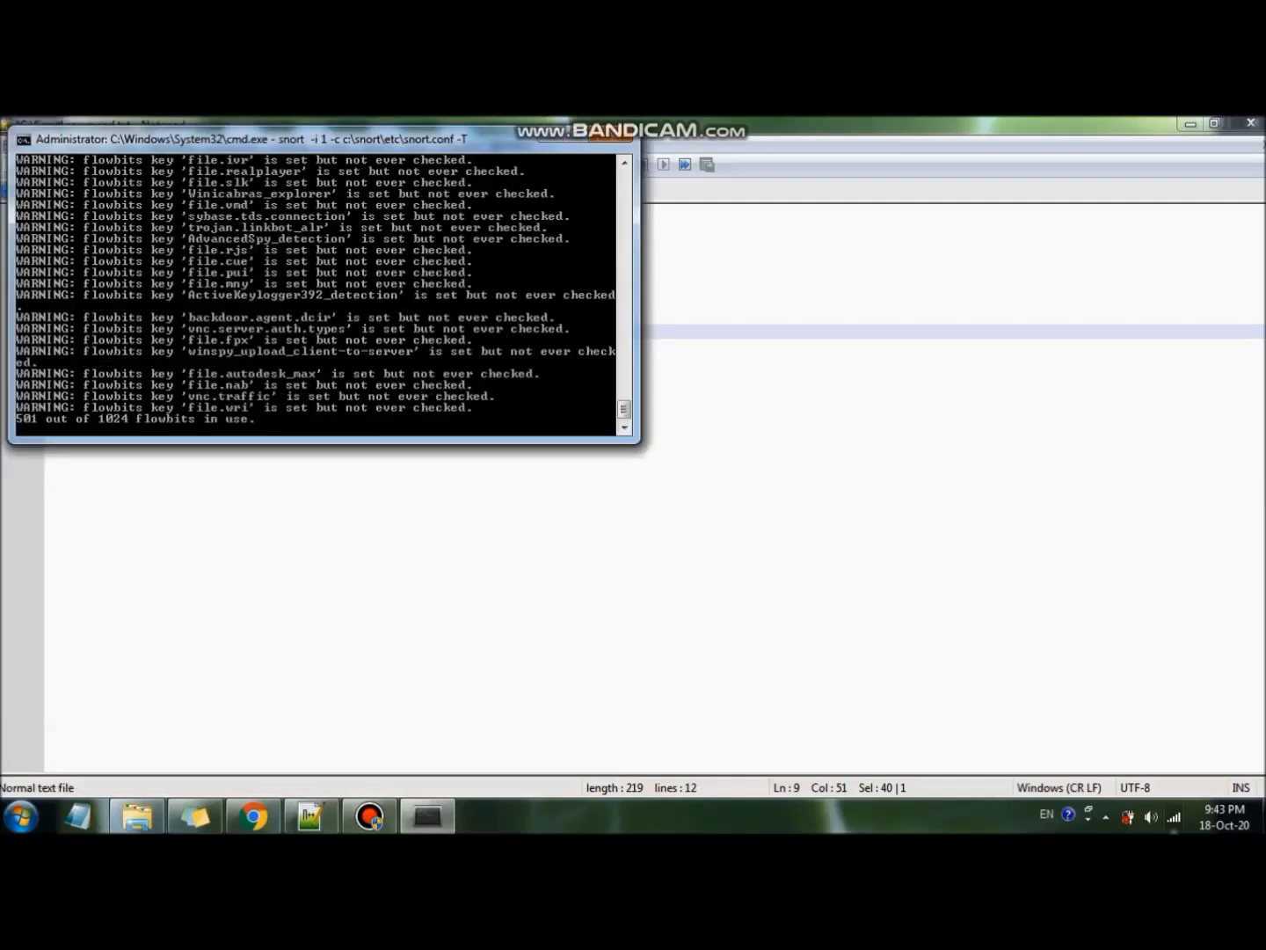
left_click(576, 138)
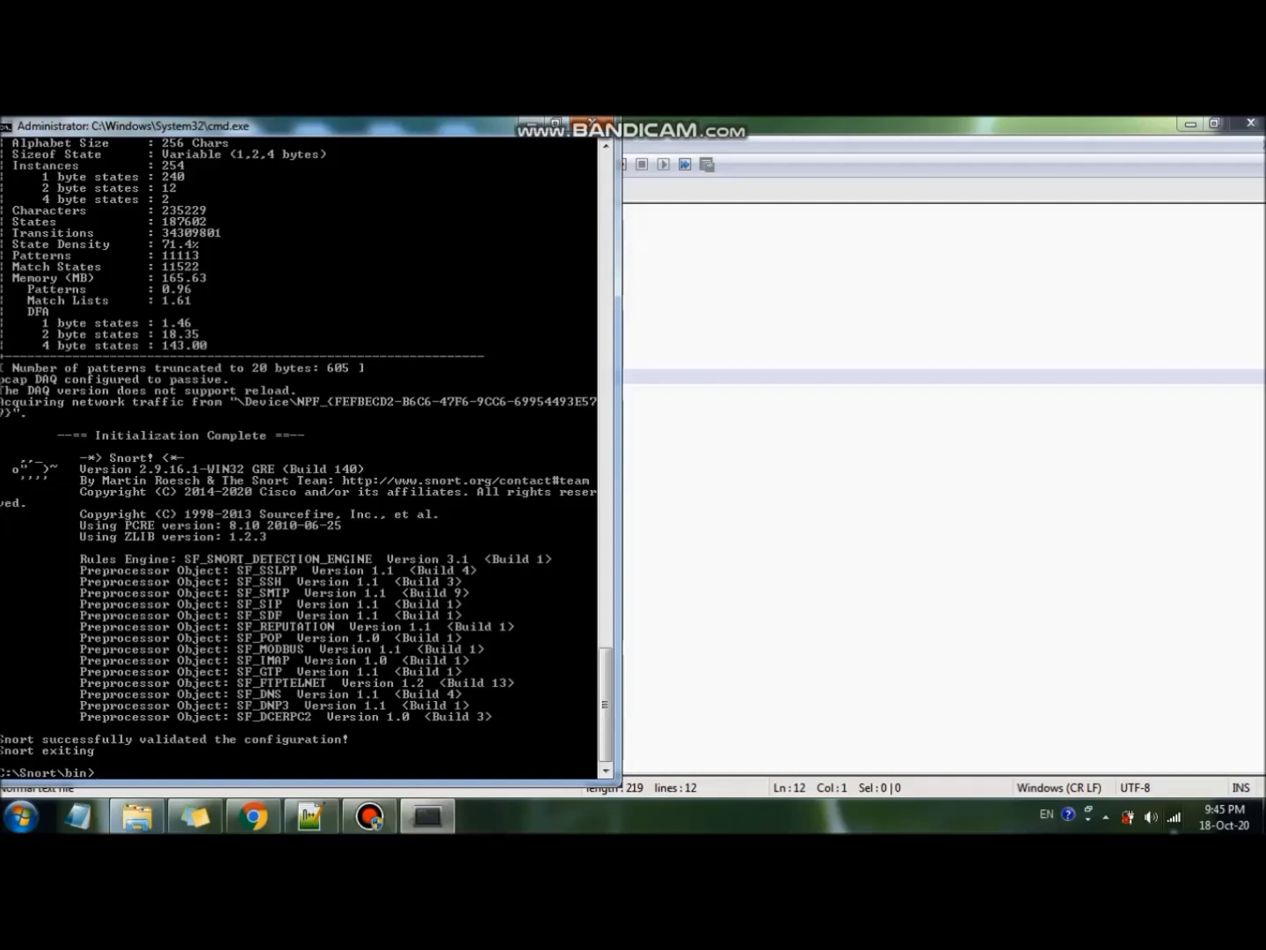
Select the run command snort -i 1 -c c:\snort\etc\snort.conf -A console on line 10 of command.txt.
left_click(668, 361)
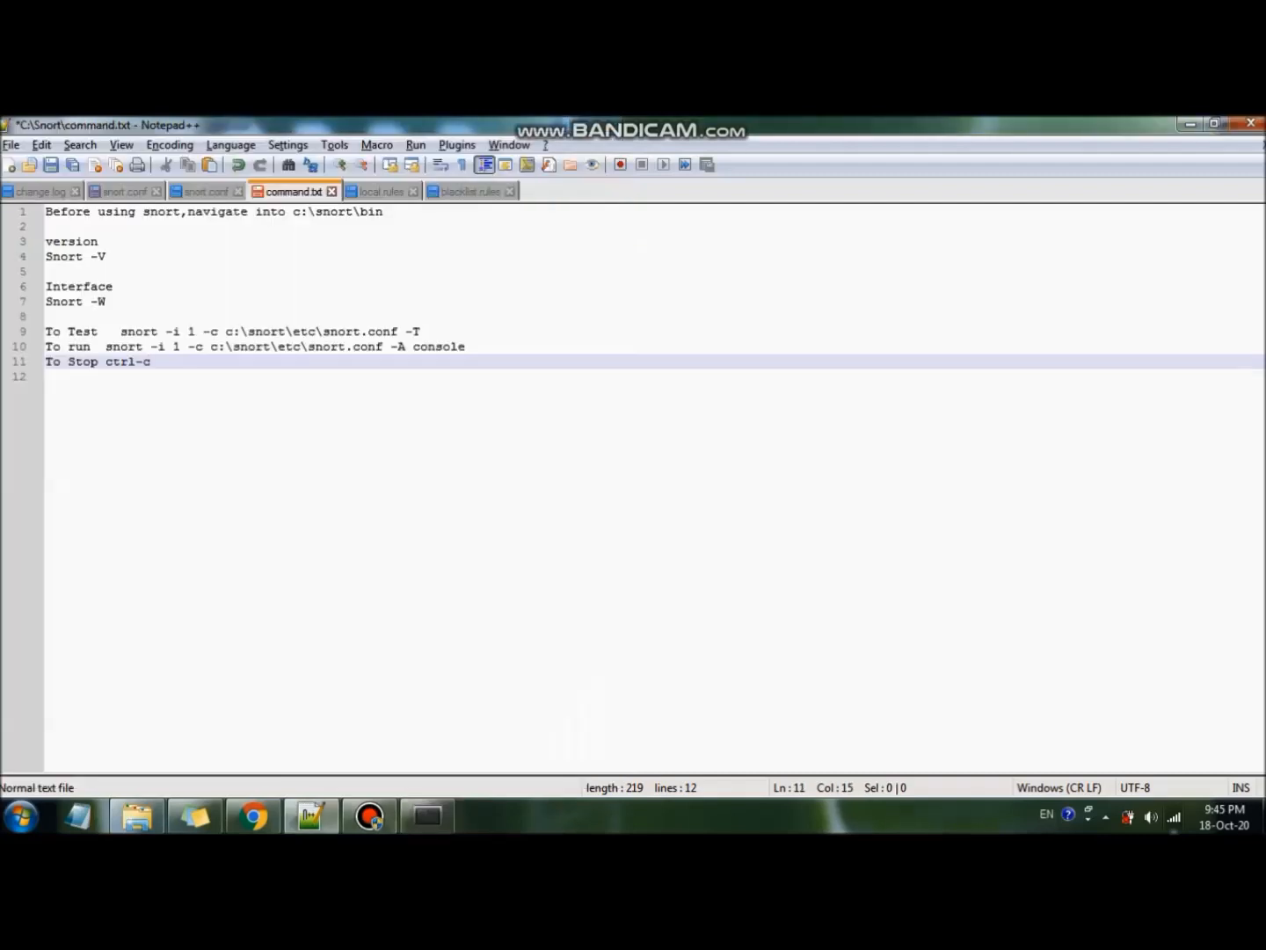
left_click_drag(105, 346, 465, 346)
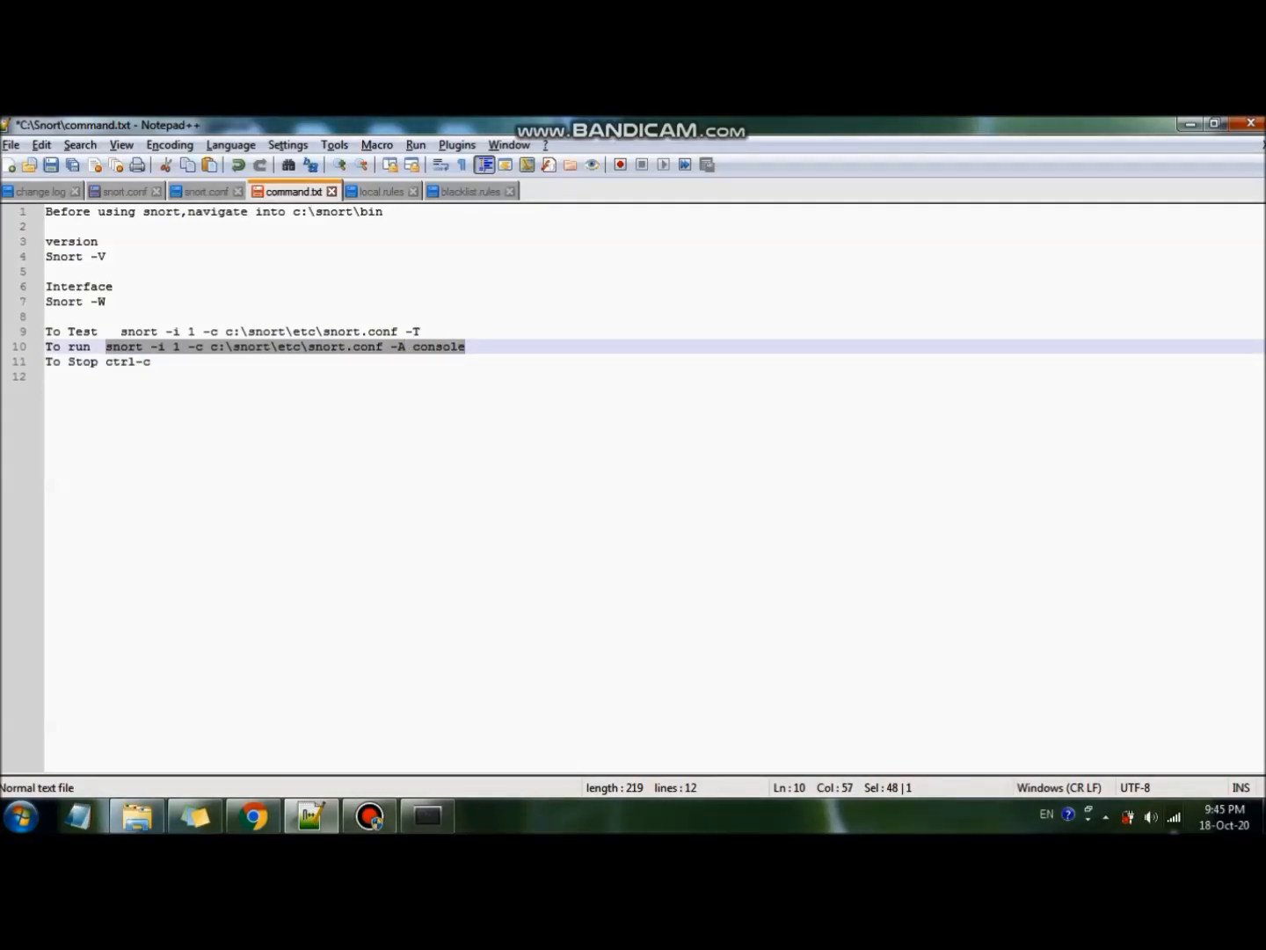
mouse_move(427, 817)
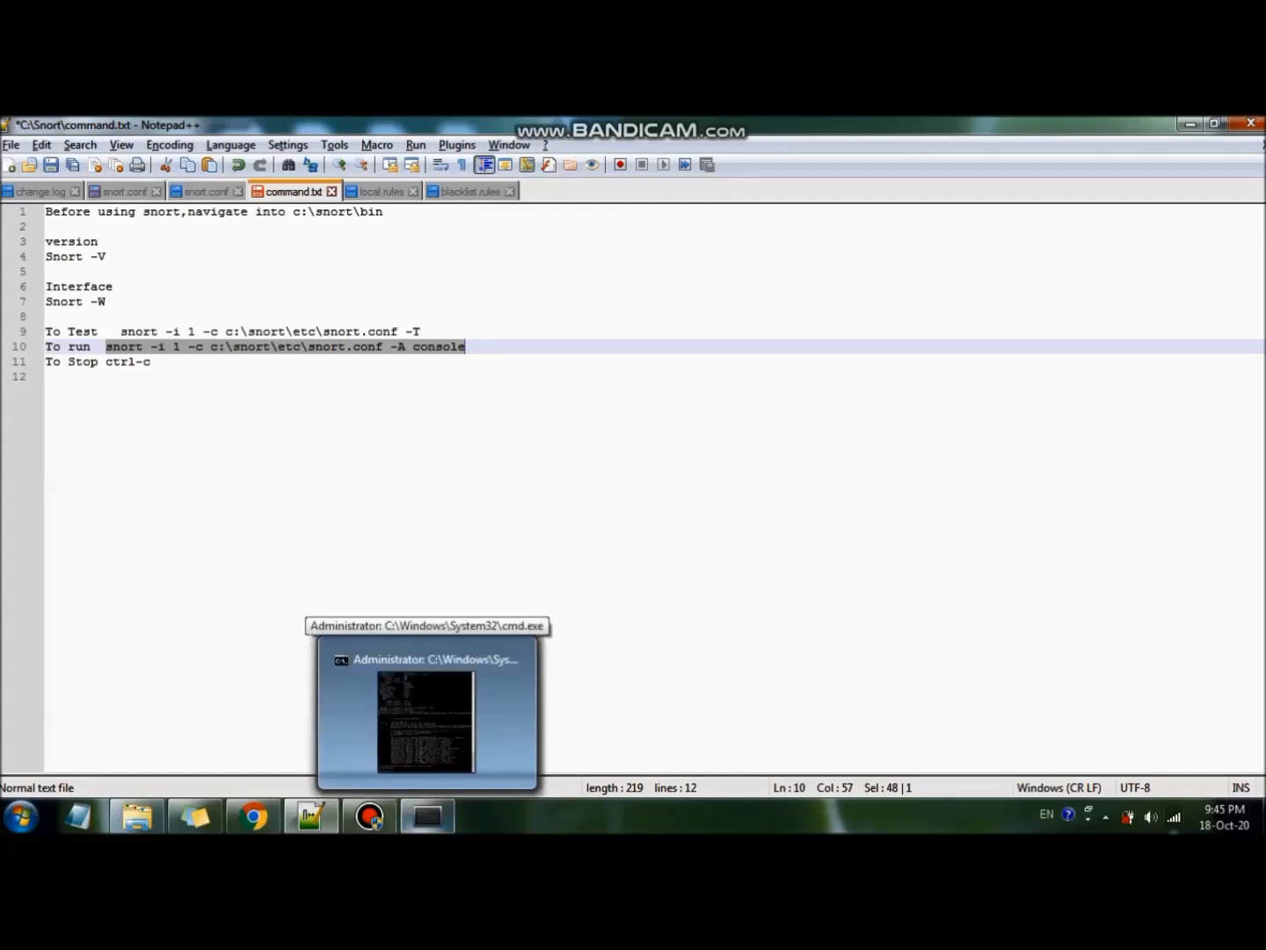
left_click(47, 376)
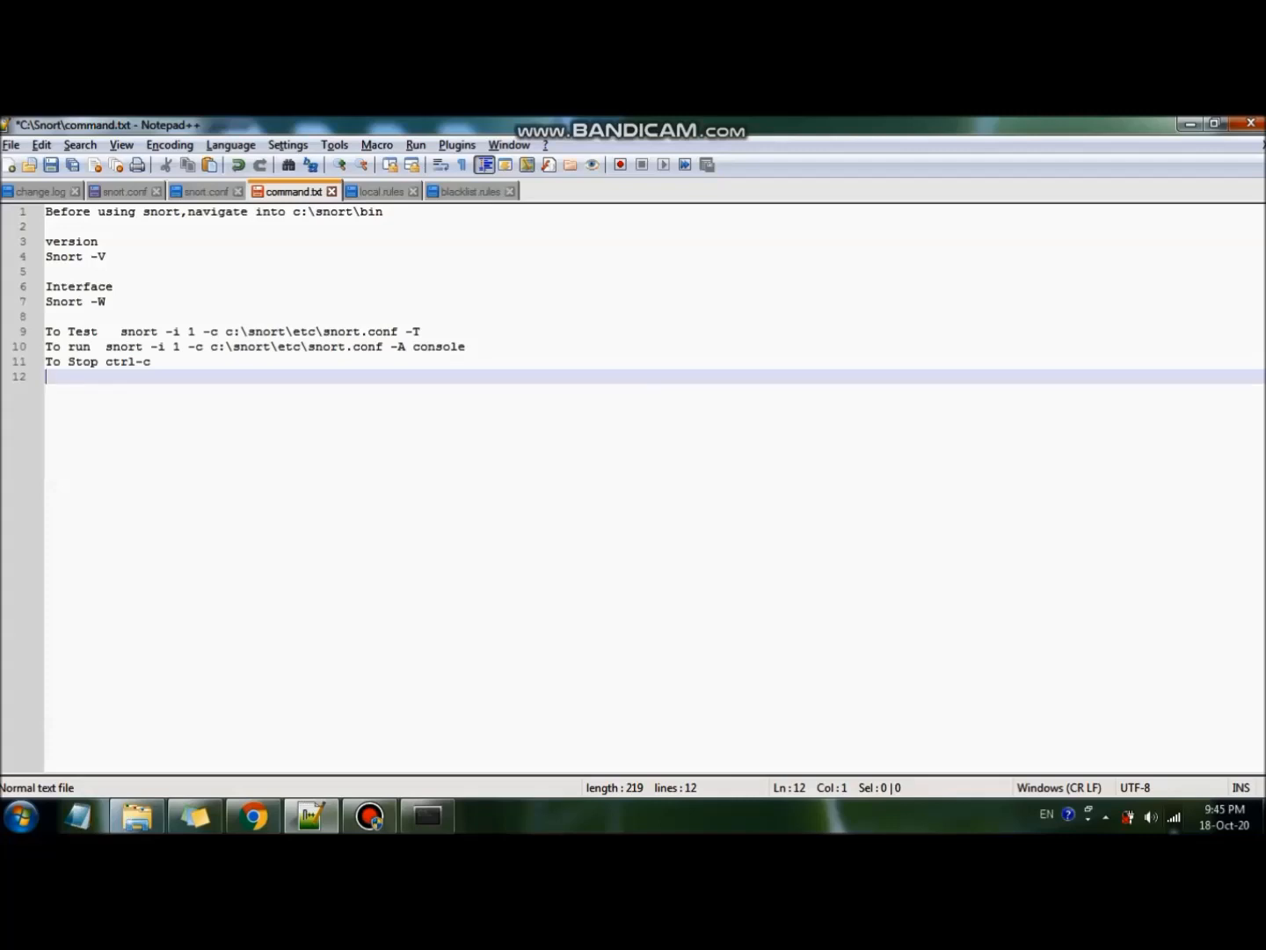
Switch to Chrome, load the channel's video list in YouTube Studio and return to the Command Prompt.
left_click(253, 815)
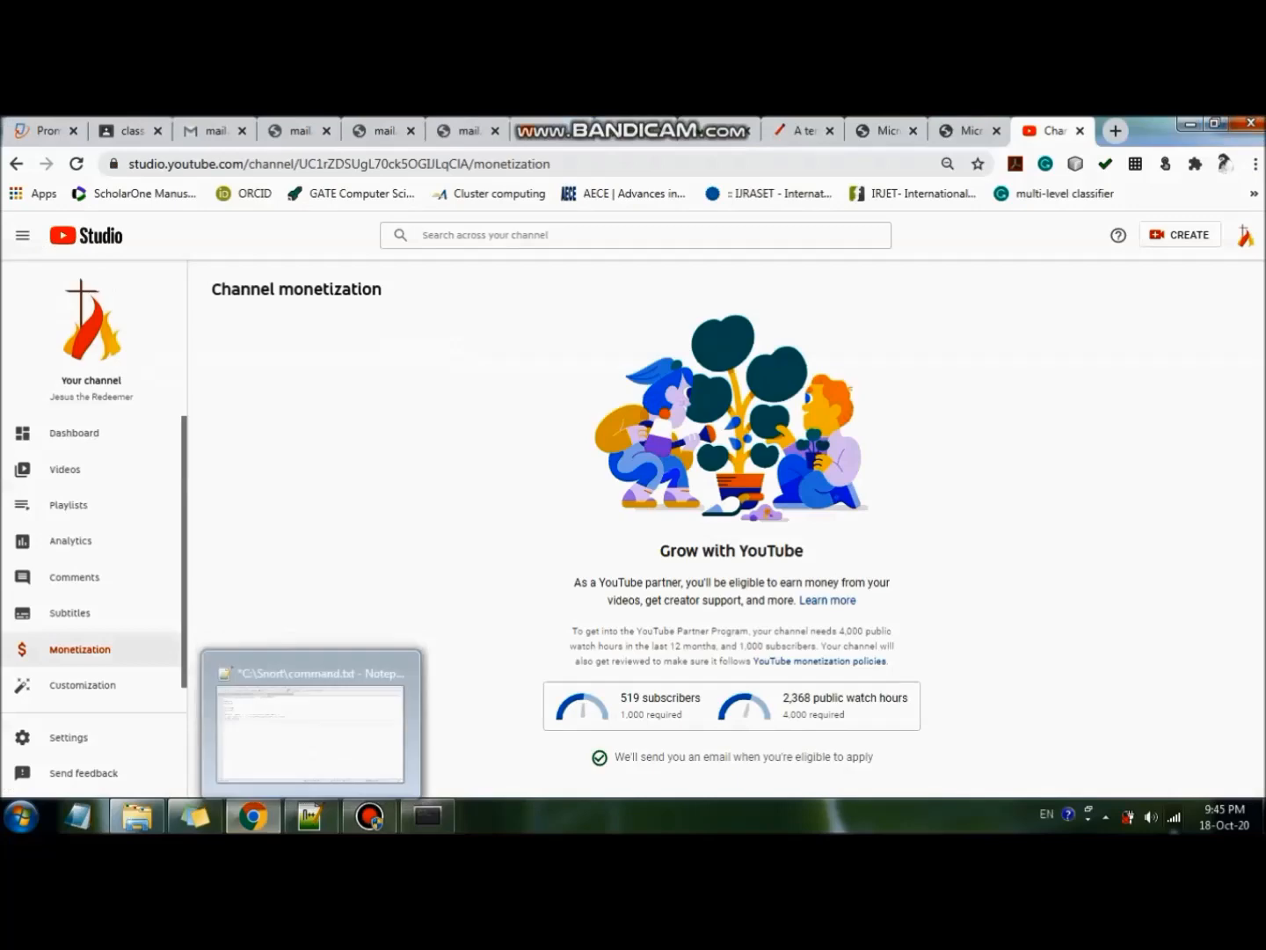
left_click(551, 130)
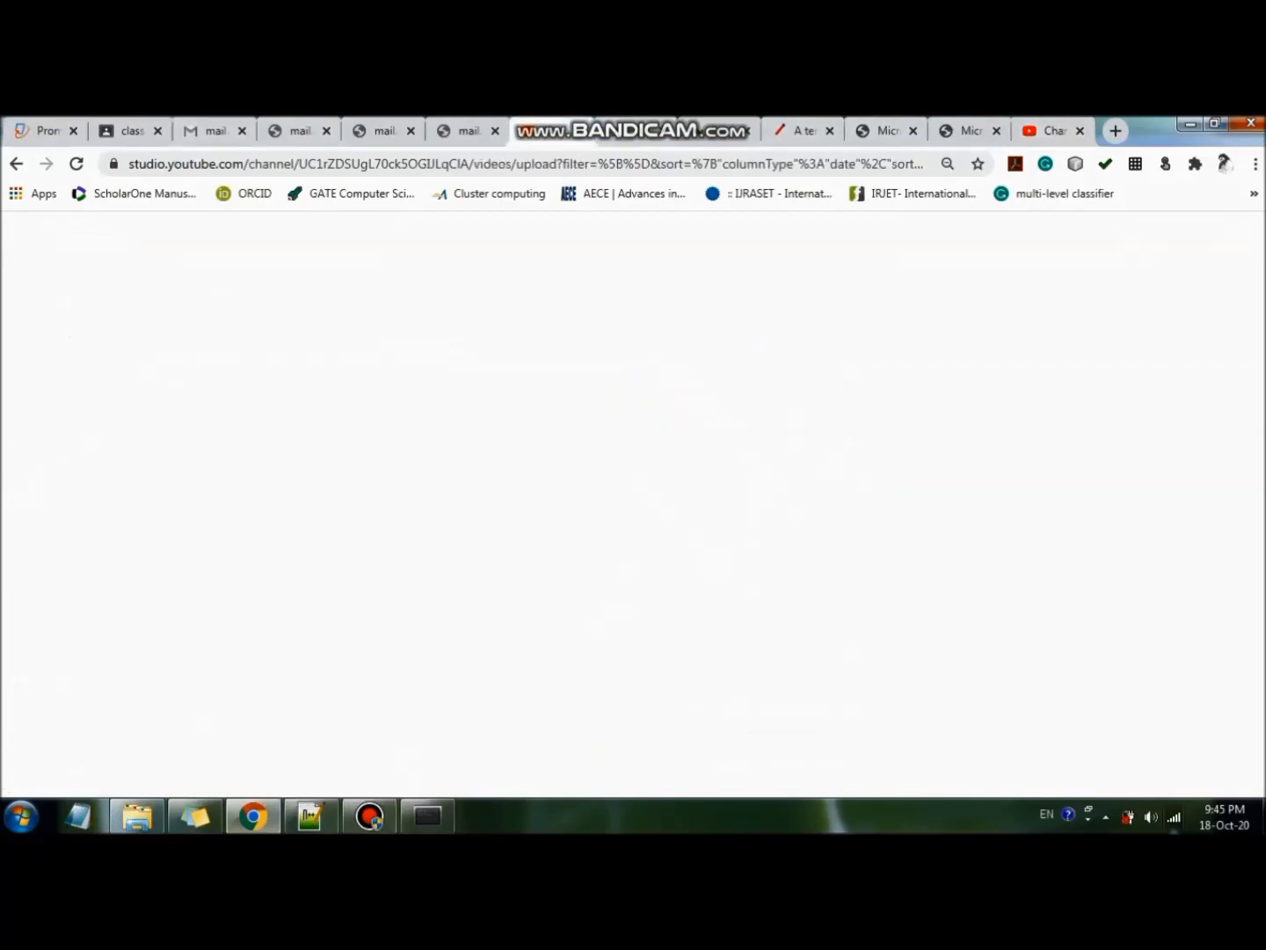
left_click(427, 816)
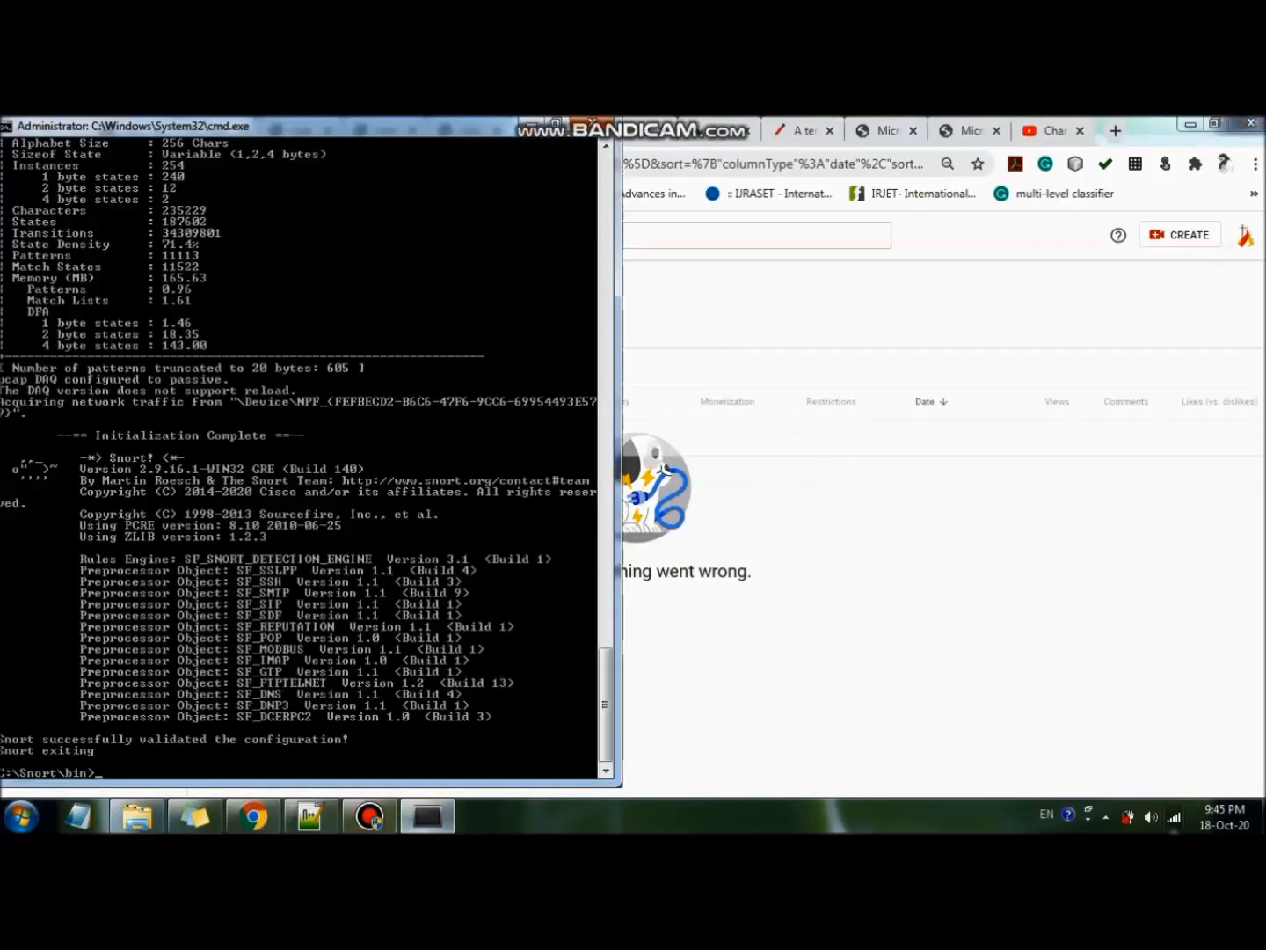
Switch to command.txt in Notepad++ and review the stop instruction on line 11 and the run command on line 10.
left_click(310, 816)
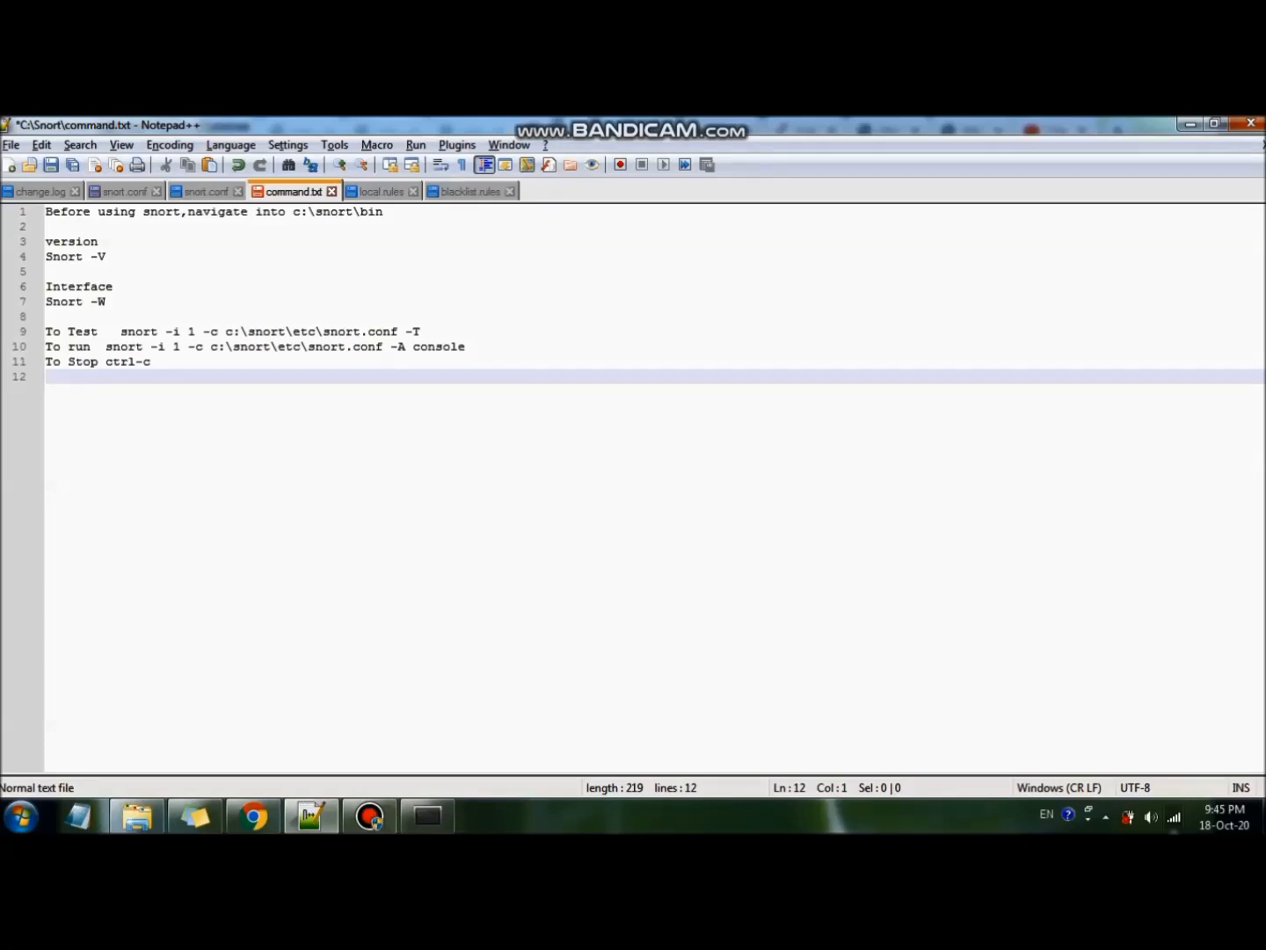
left_click_drag(105, 361, 152, 361)
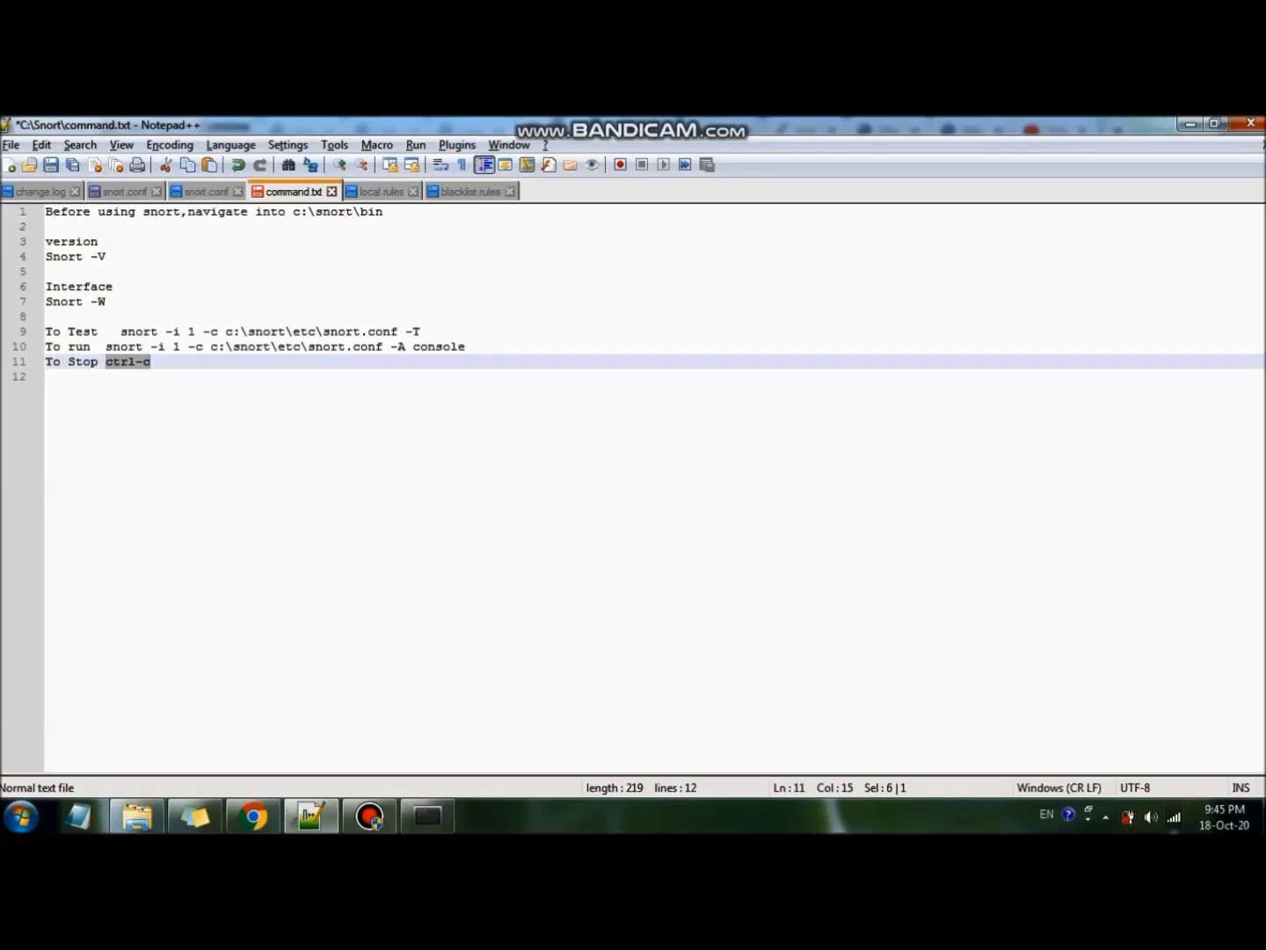
left_click_drag(106, 347, 463, 347)
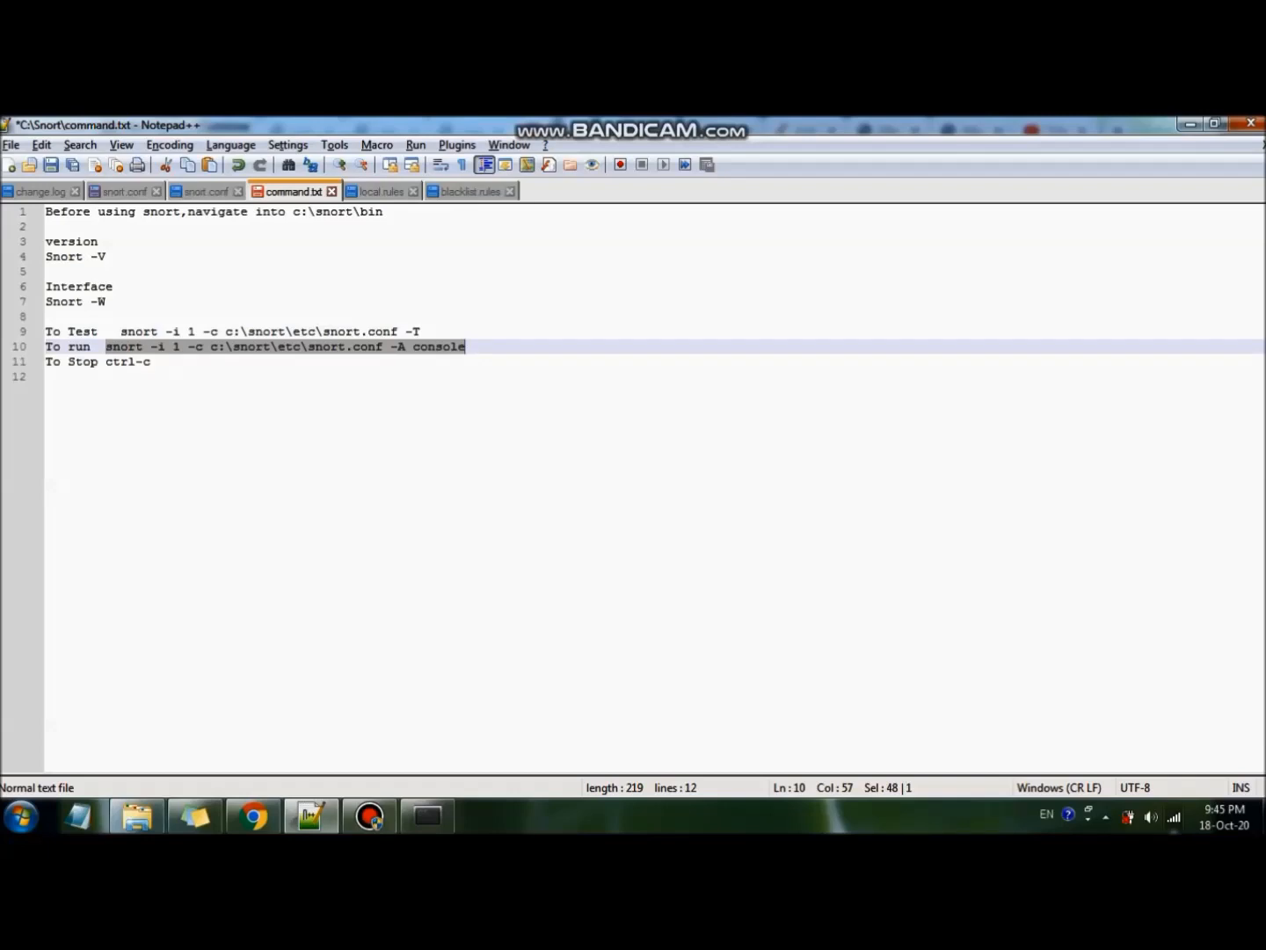
left_click(427, 816)
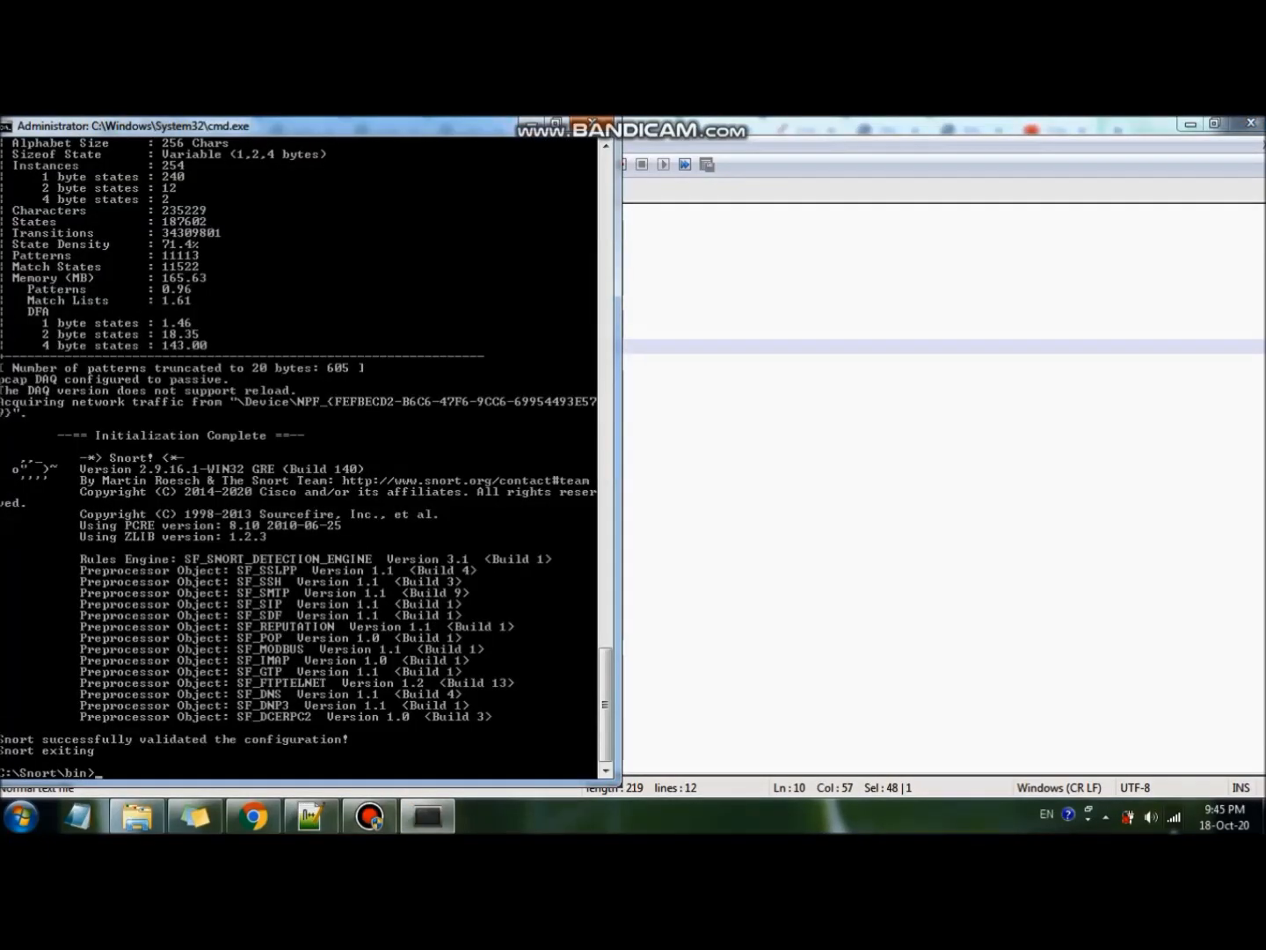
left_click(668, 377)
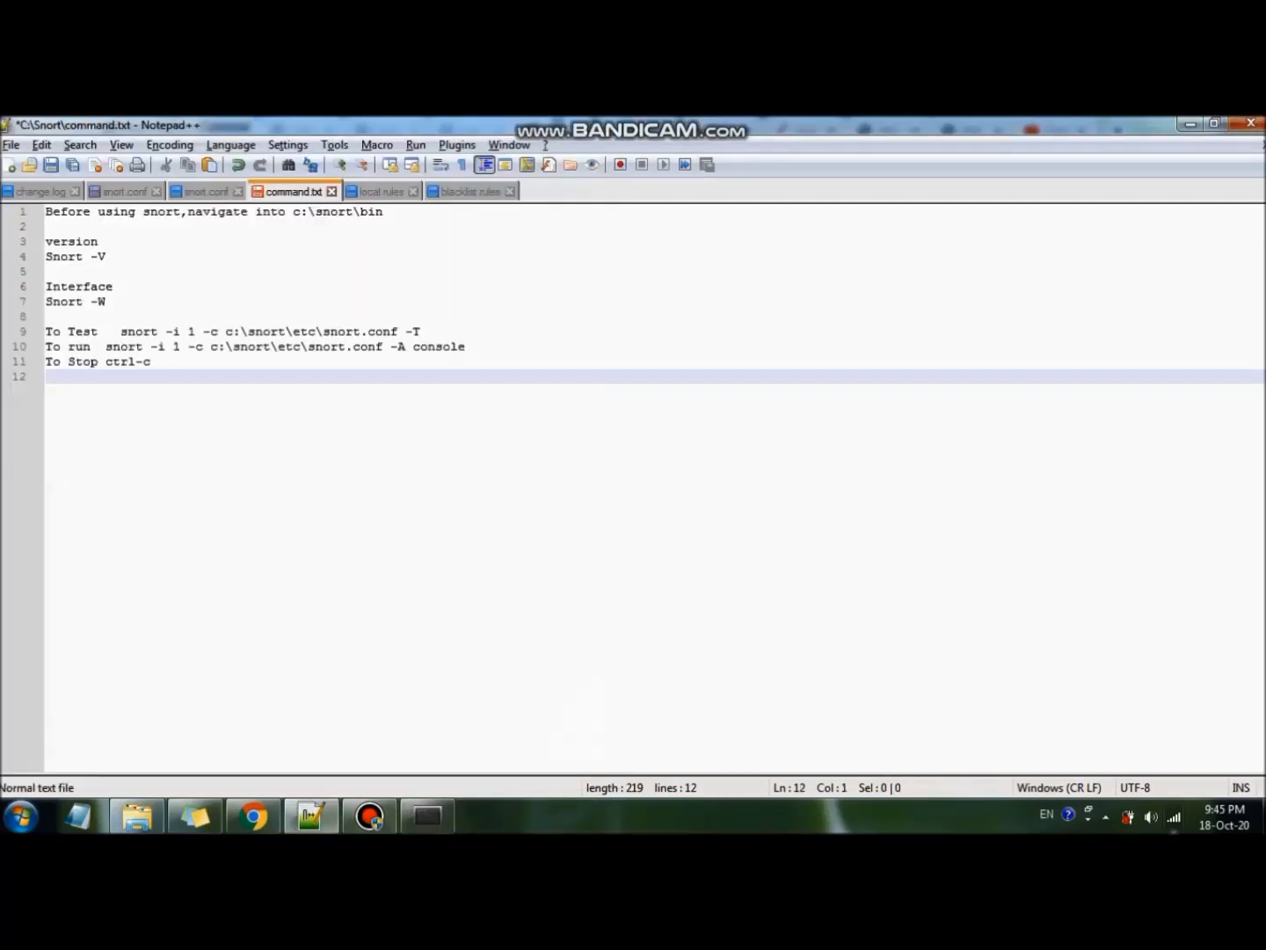
Copy snort -i 1 -c c:\snort\etc\snort.conf -A console from command.txt and run it in the Command Prompt to start Snort with console alerts.
left_click_drag(106, 347, 466, 347)
key("super+c")
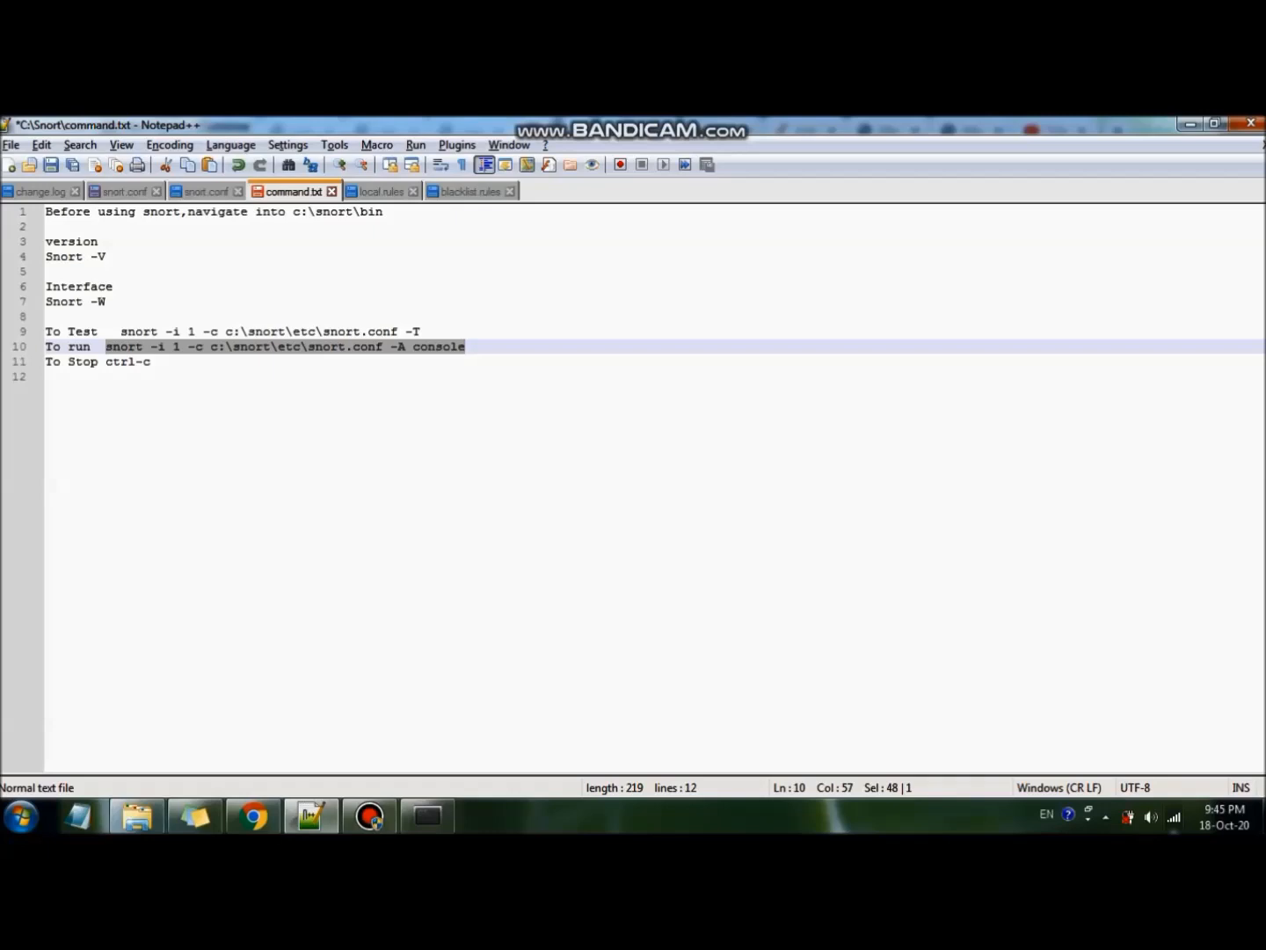
left_click(427, 816)
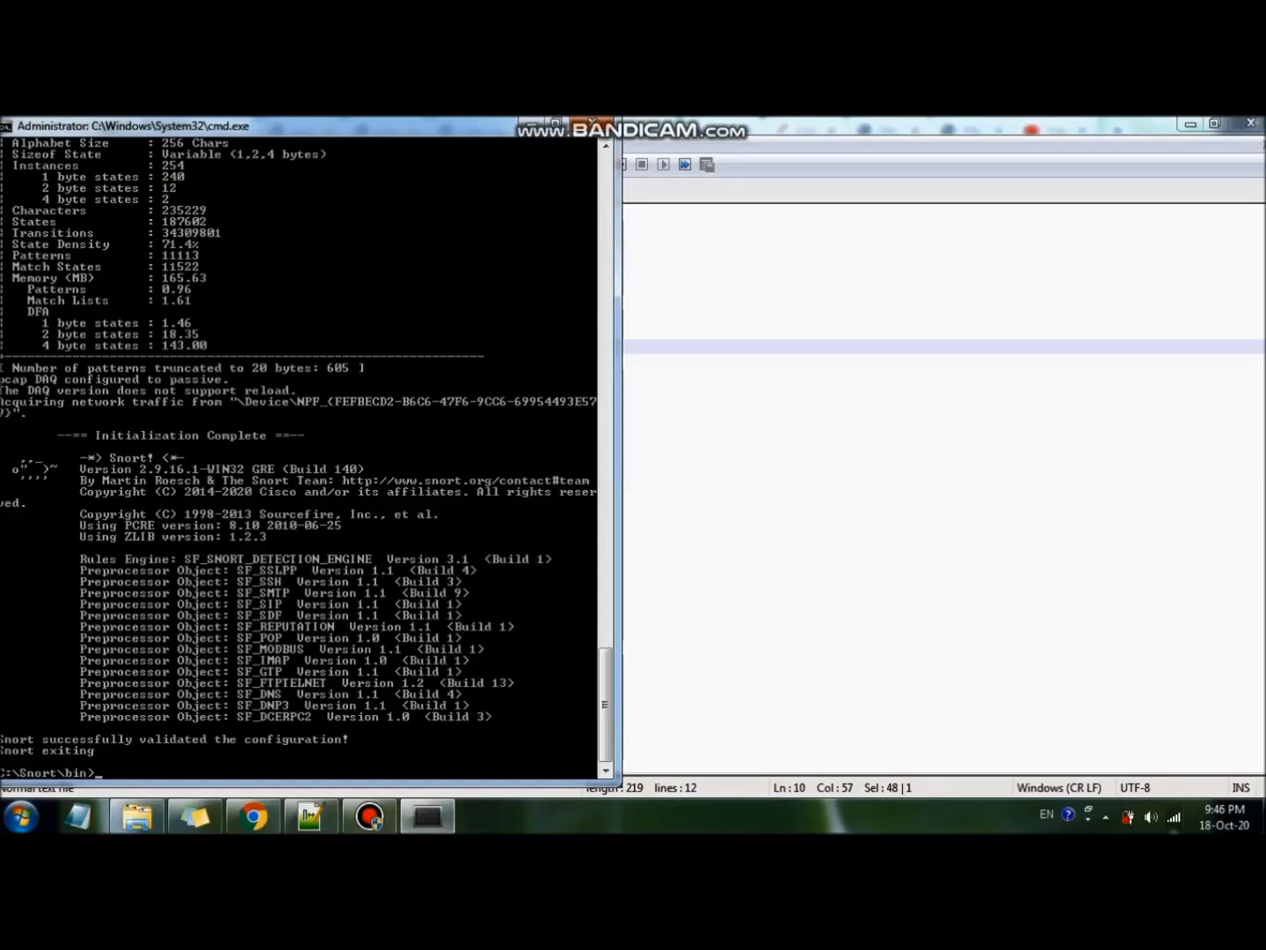
right_click(122, 635)
left_click(167, 691)
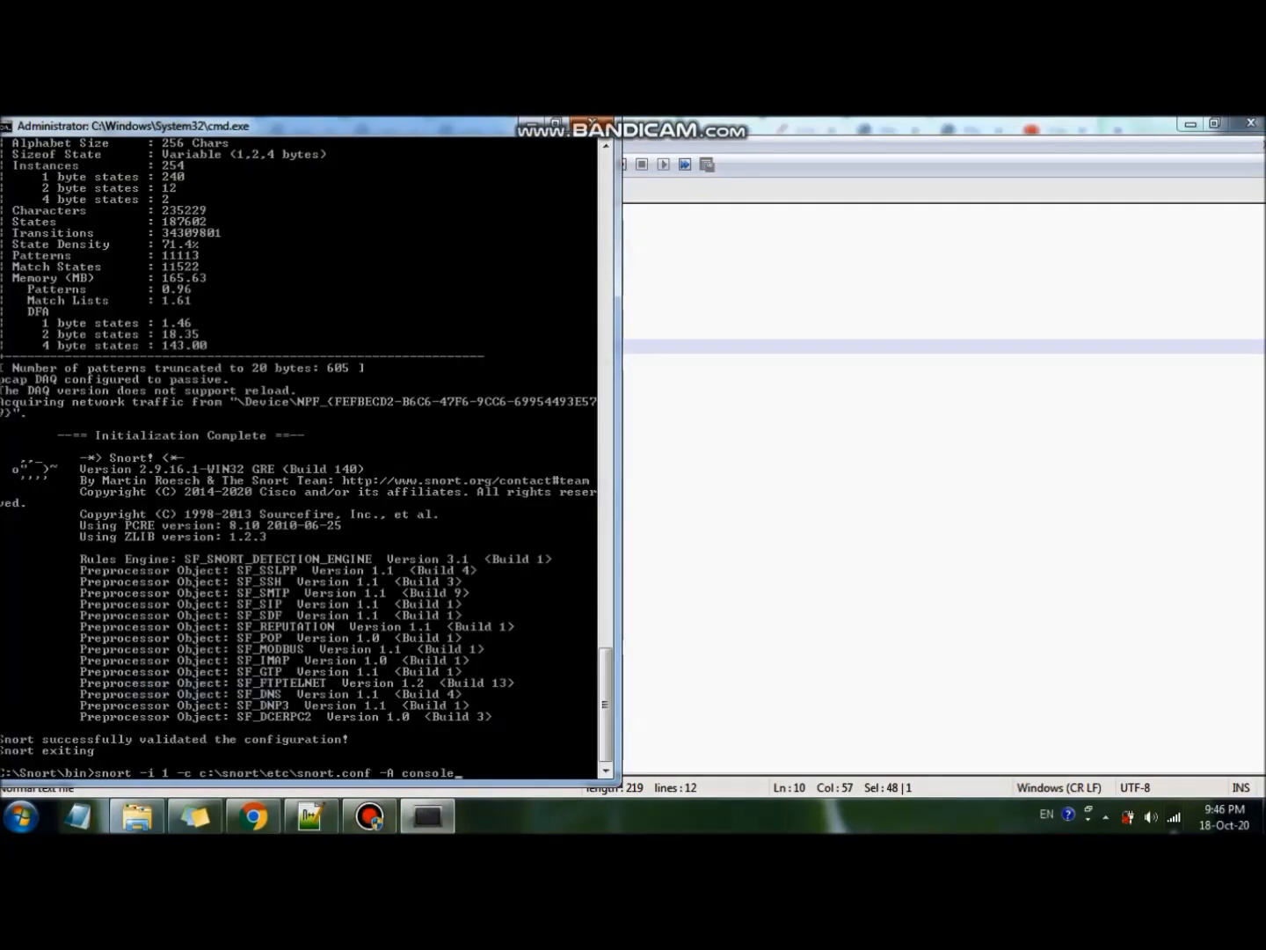
key("Return")
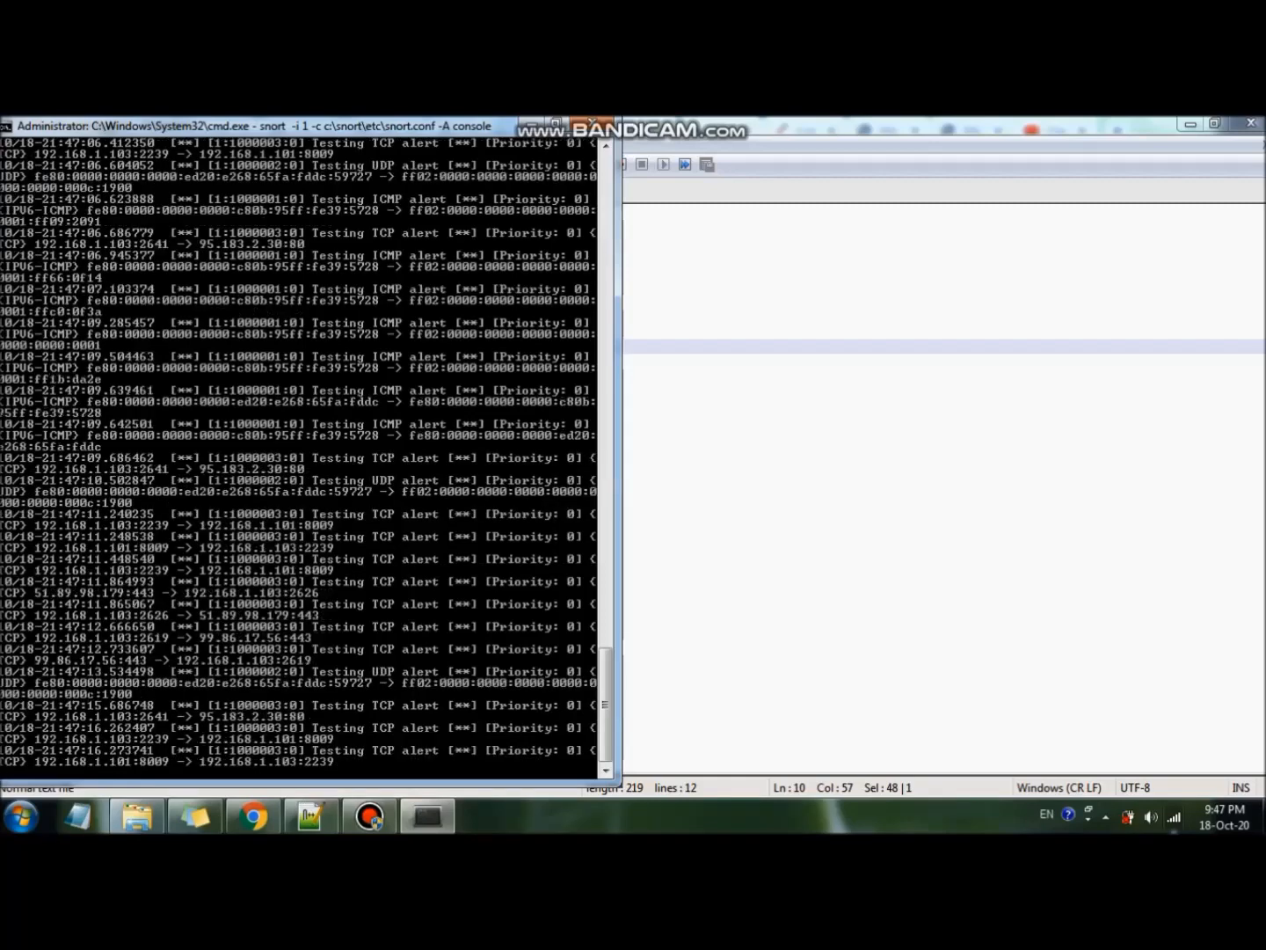
Stop the running Snort session and review its packet, protocol, action and preprocessor statistics.
key("ctrl+c")
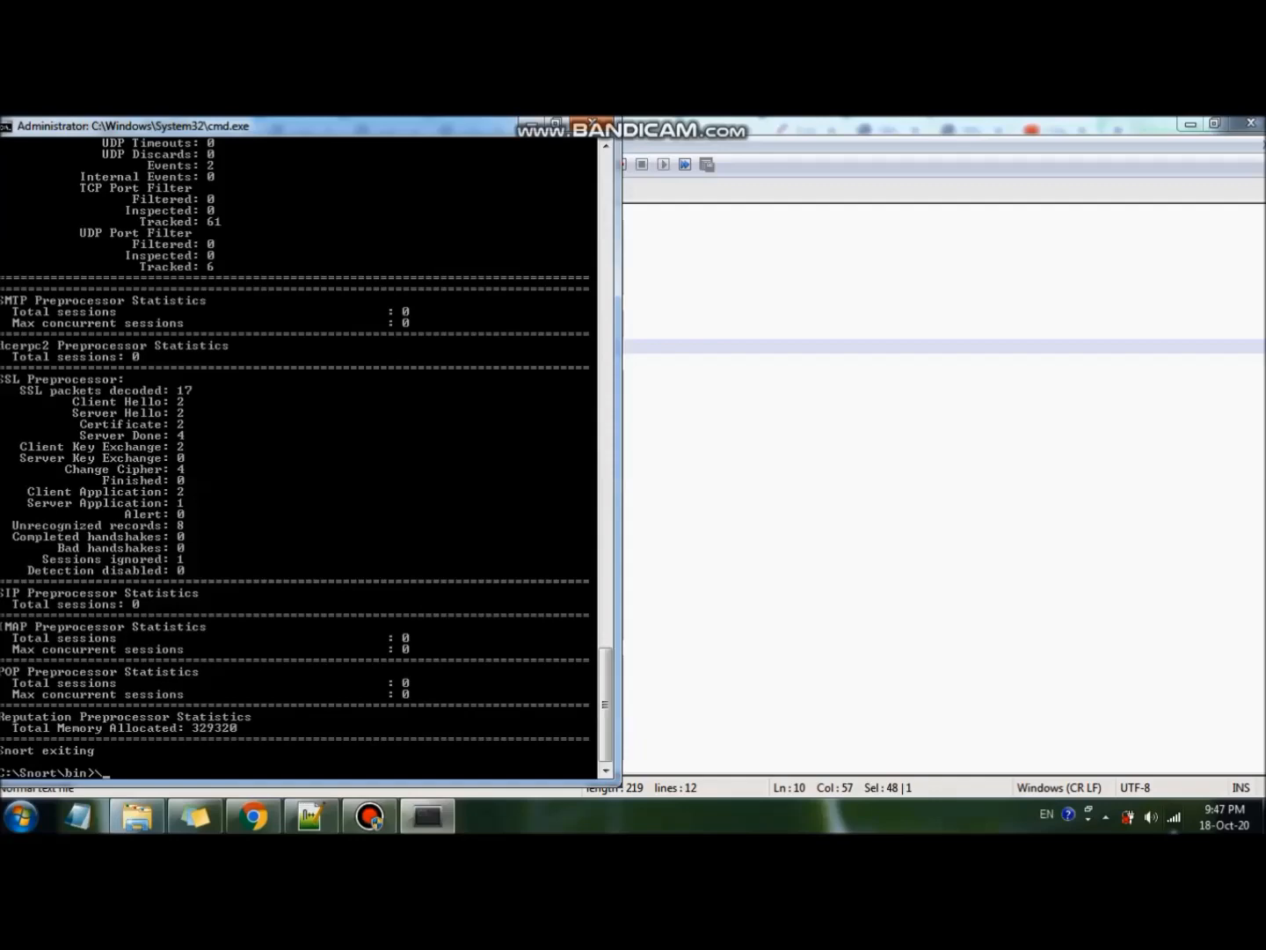
scroll(295, 457, "up", 20)
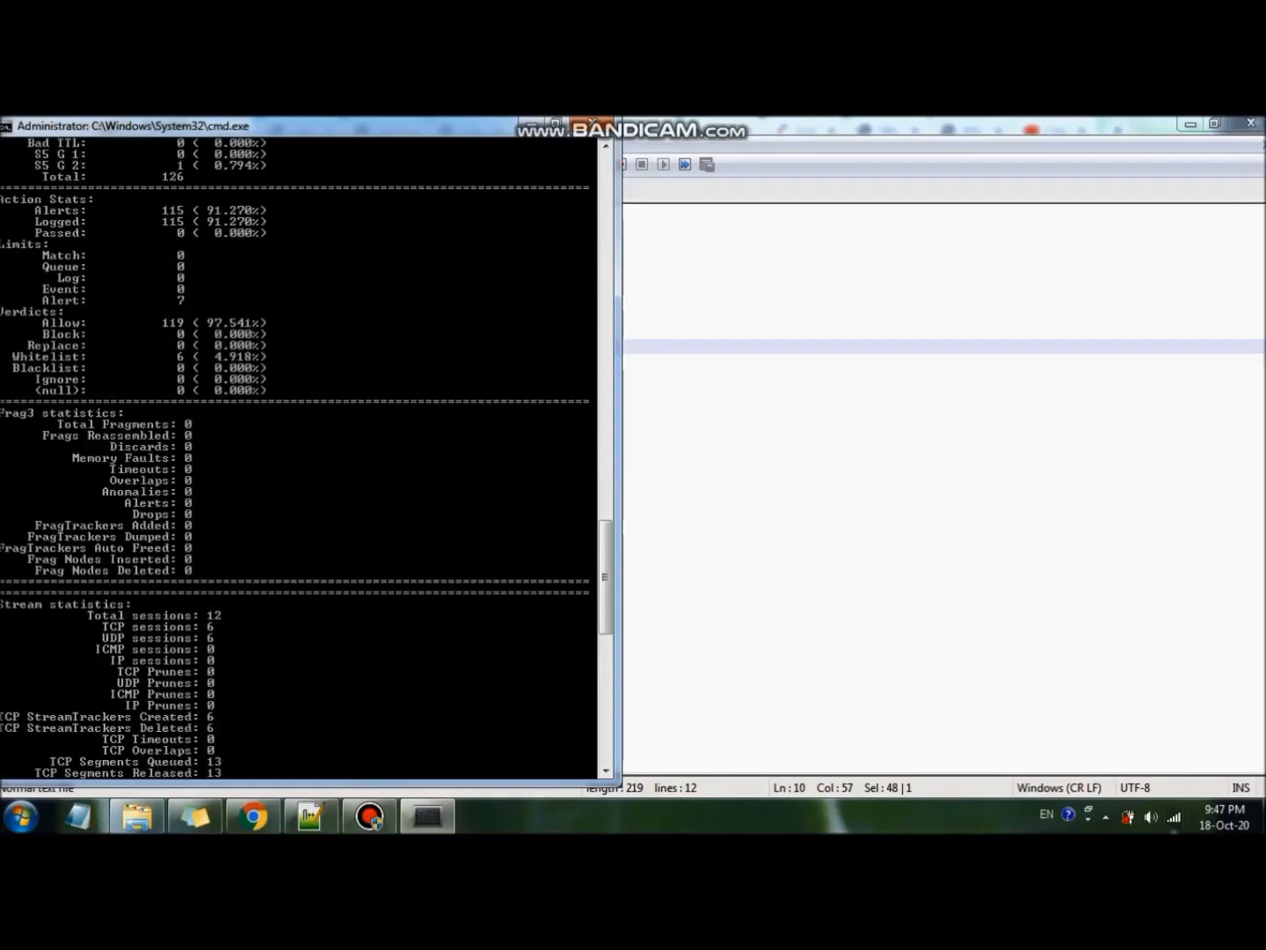
scroll(294, 457, "up", 20)
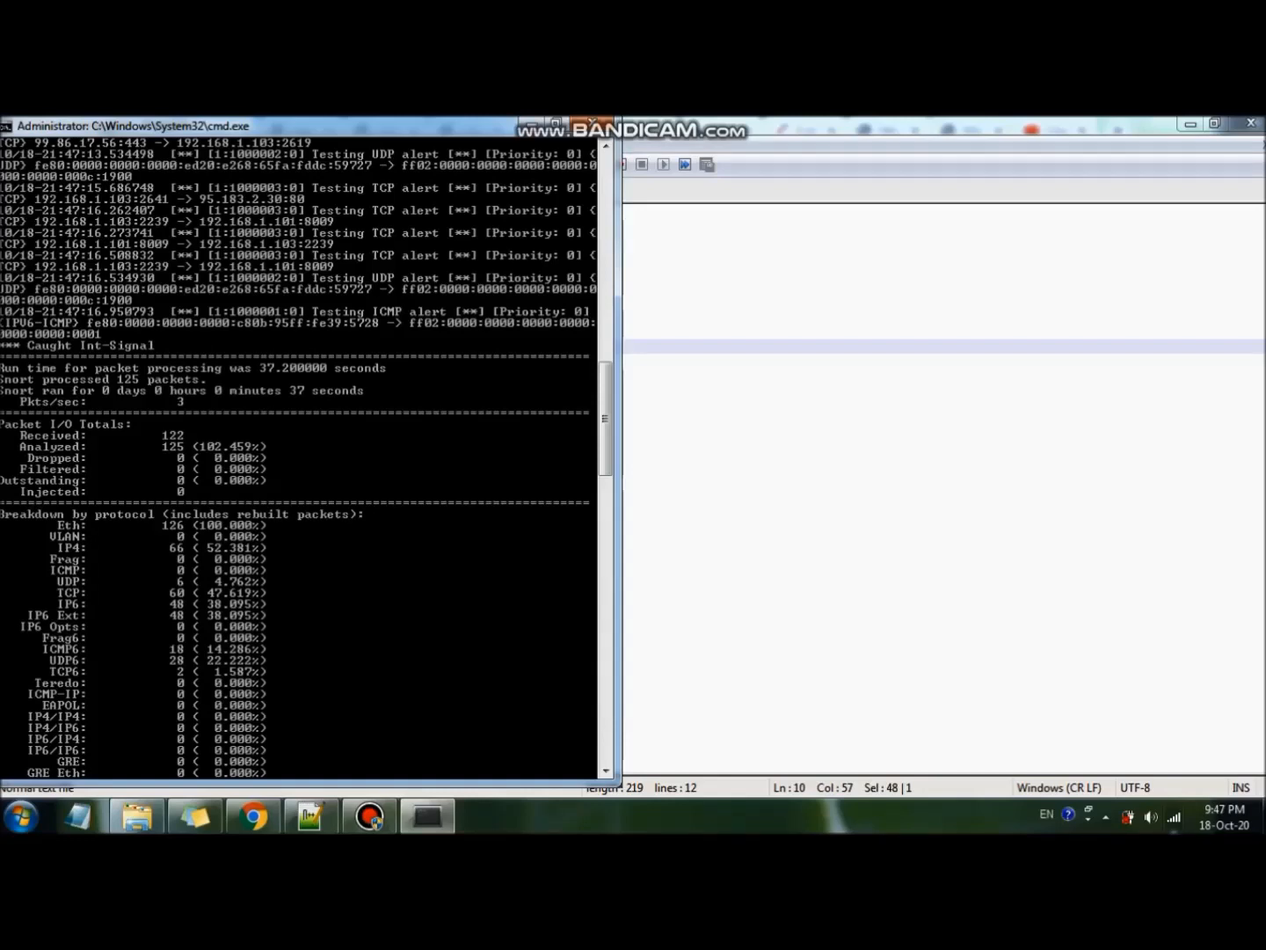
scroll(299, 457, "down", 20)
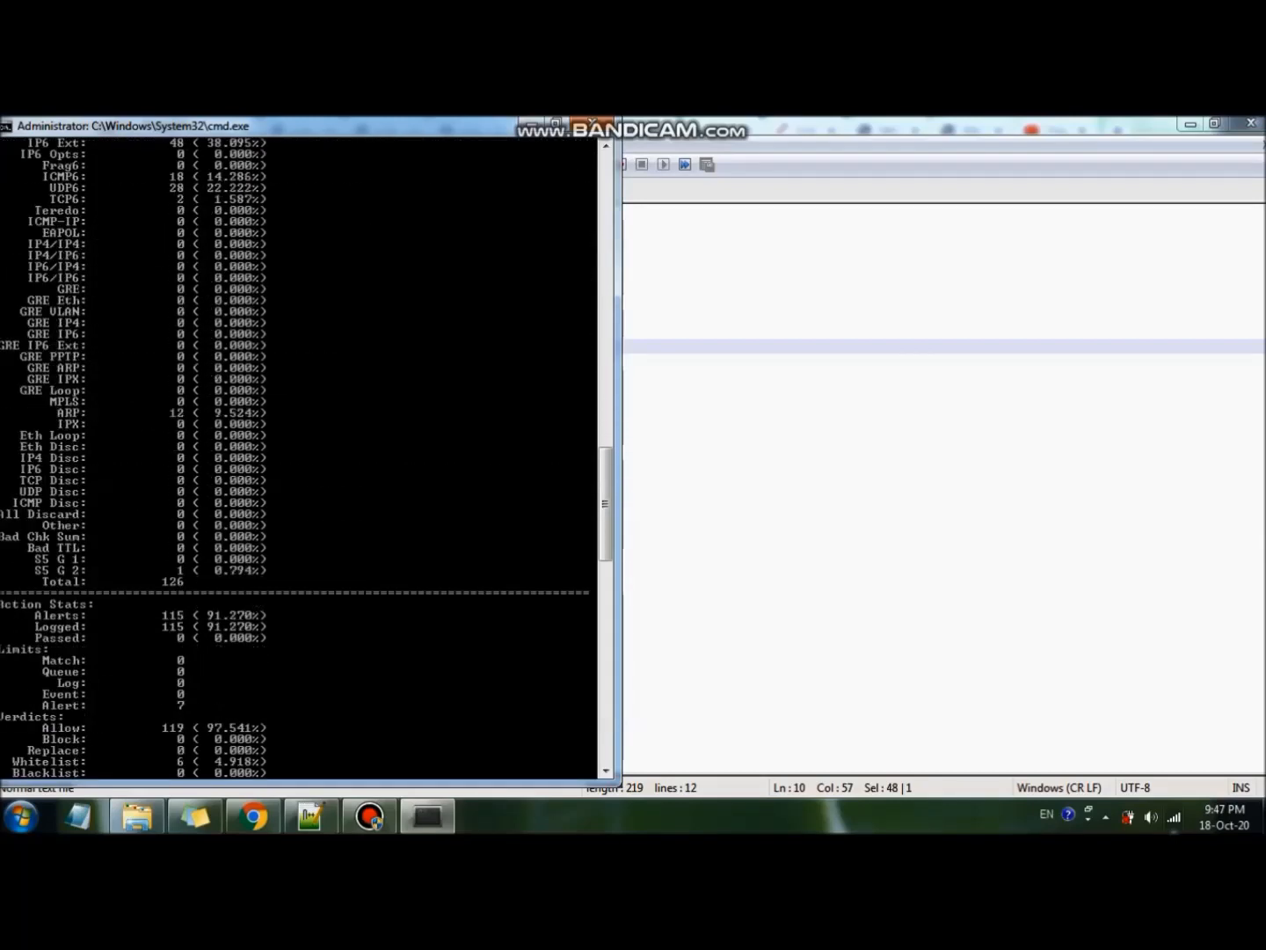
scroll(298, 457, "down", 20)
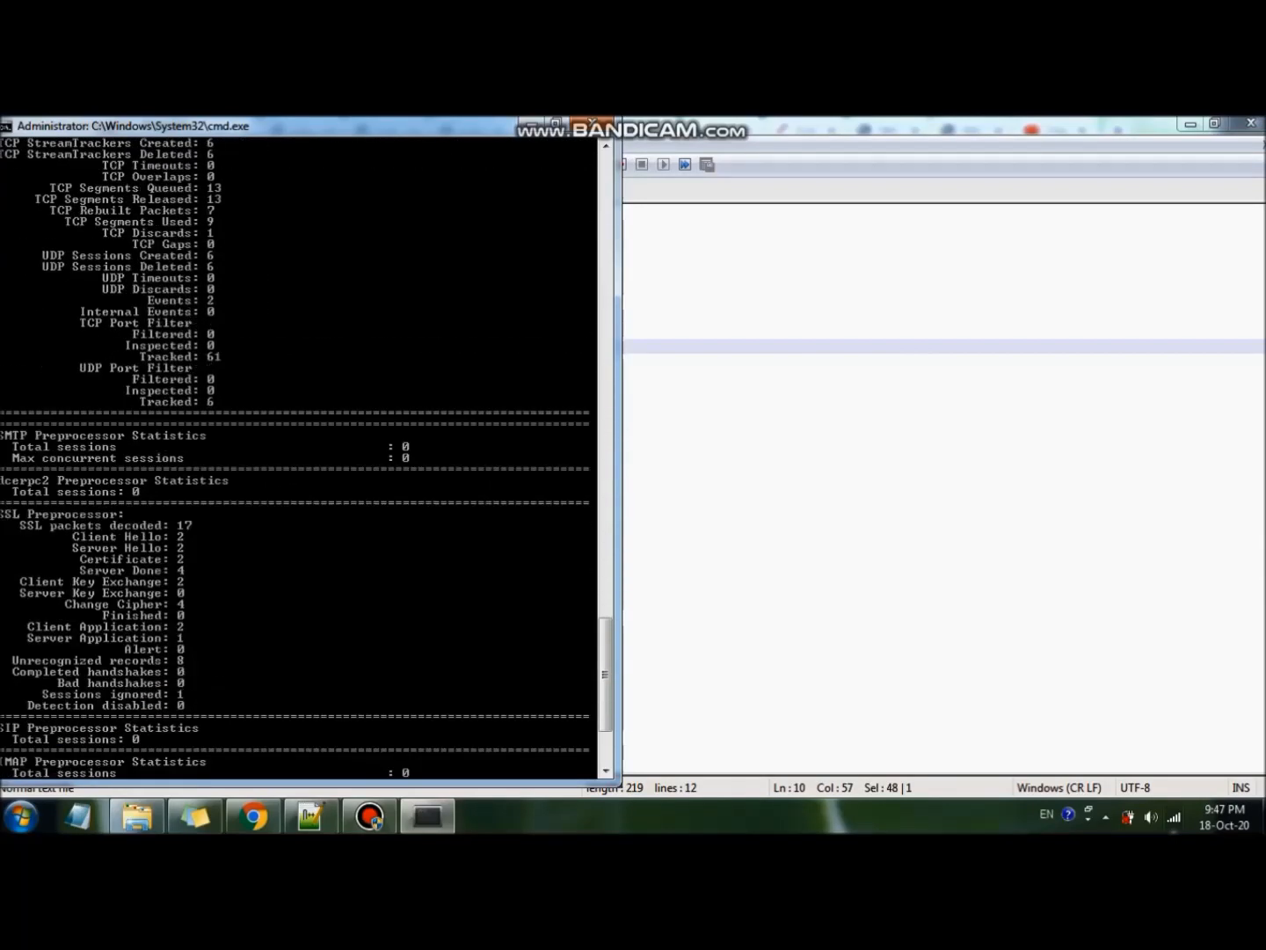